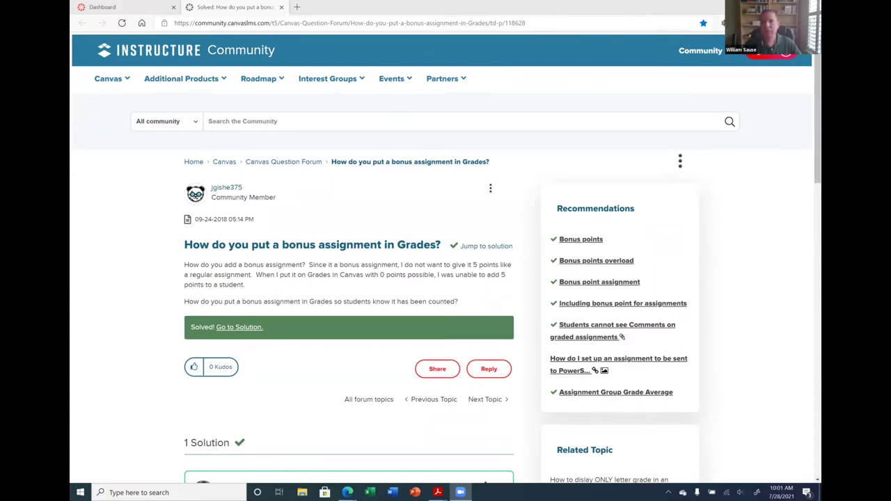
Open the 'Solved: Re: Transfer from old Question Banks' bookmark in the Stetson favorites folder
left_click(723, 23)
scroll(678, 169, "down", 1)
scroll(678, 169, "down", 10)
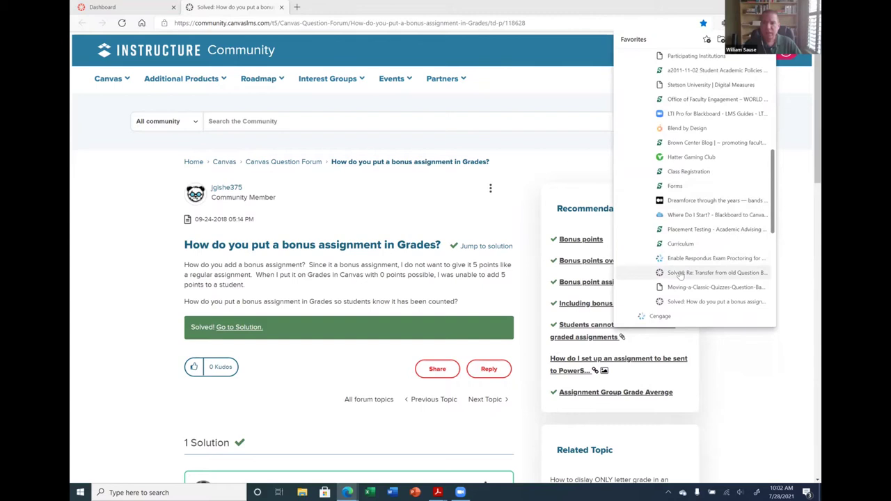
left_click(681, 273)
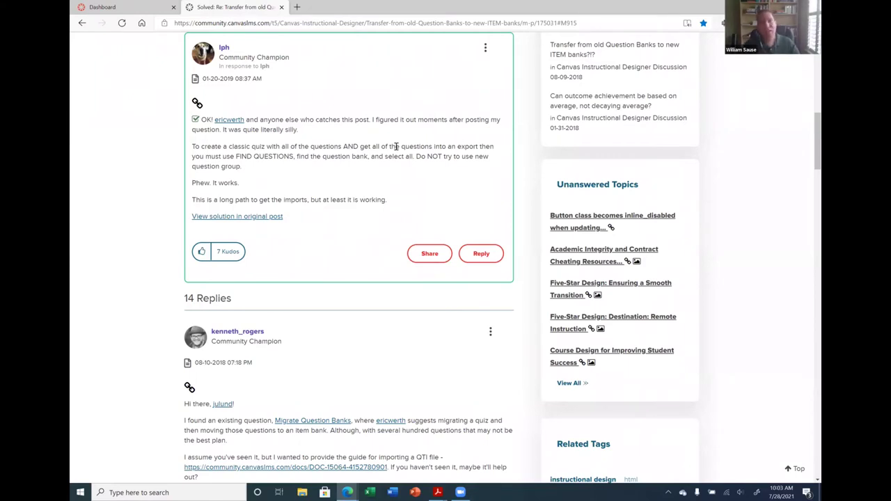
From the Canvas Dashboard, go to BSAN 300's Quizzes and open Quiz 1's Build page
left_click(118, 7)
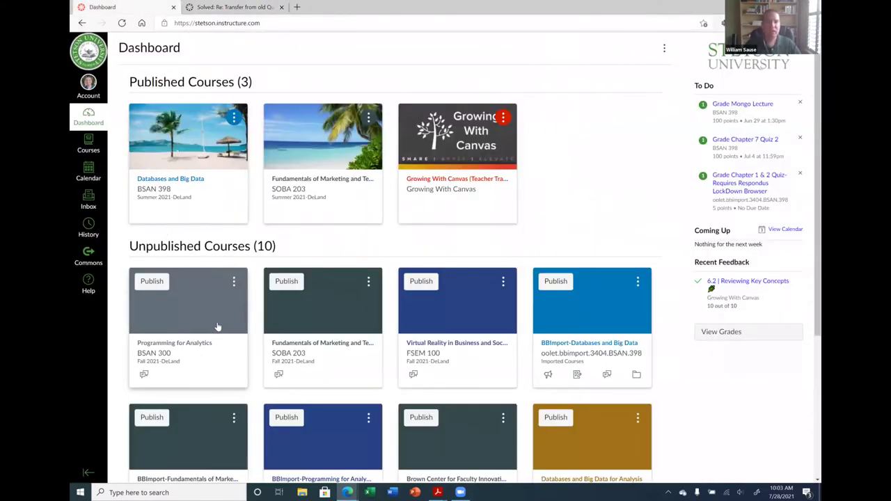
left_click(176, 354)
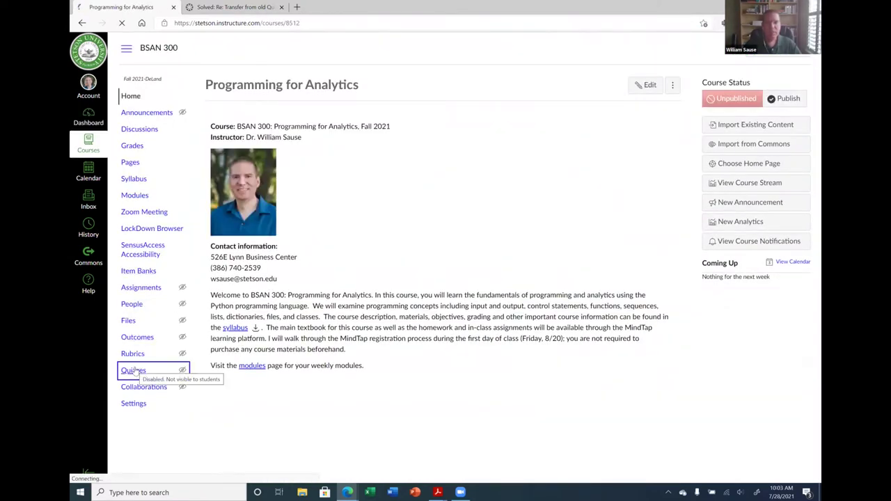
left_click(133, 370)
left_click(243, 209)
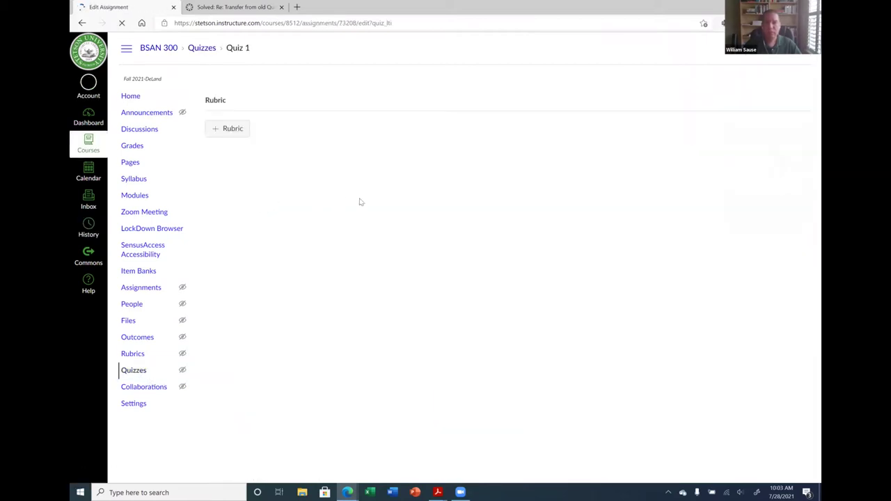
scroll(578, 325, "down", 3)
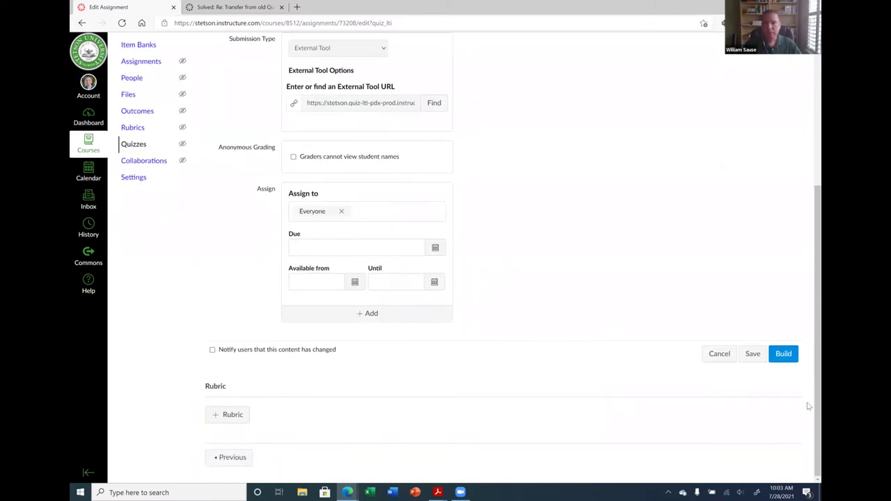
scroll(808, 406, "up", 1)
left_click(785, 421)
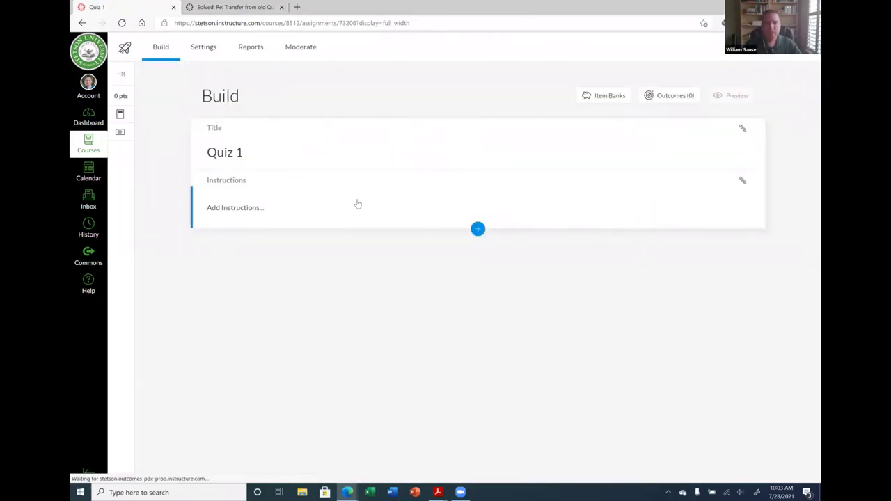
Preview Quiz 1's essay and miles-per-gallon questions in student view, then return to Quizzes
scroll(425, 267, "down", 1)
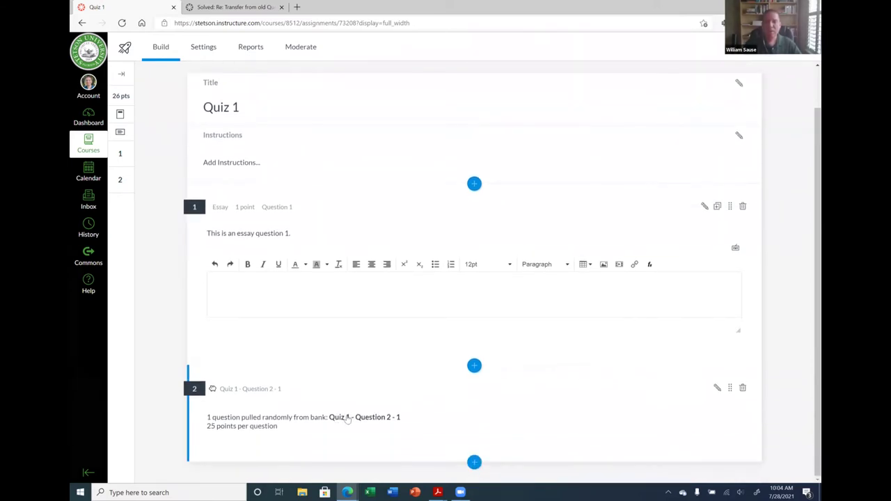
scroll(397, 361, "up", 2)
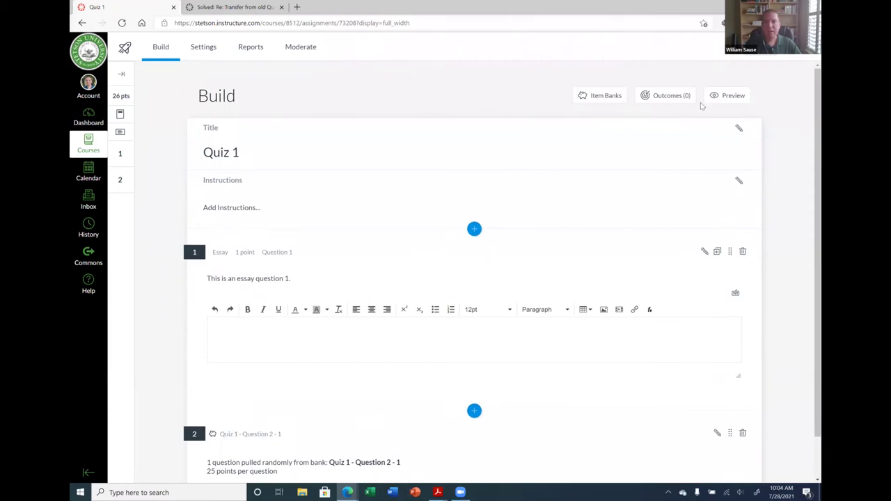
left_click(727, 96)
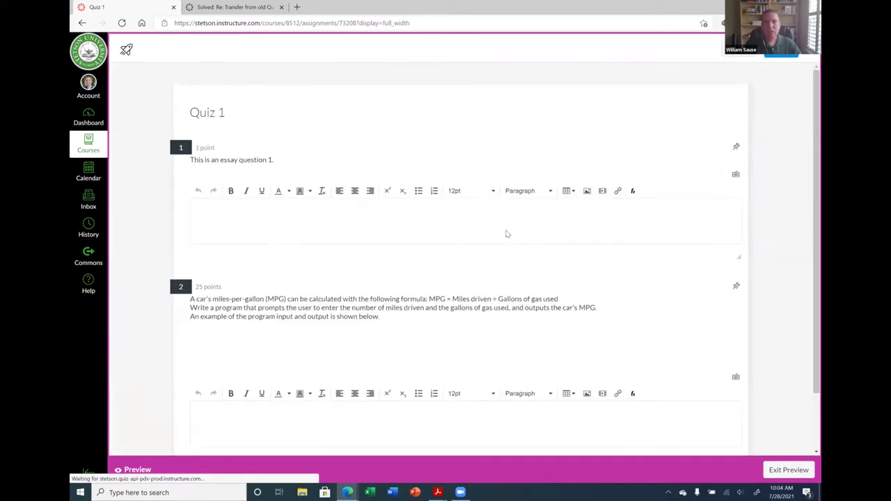
scroll(382, 292, "down", 1)
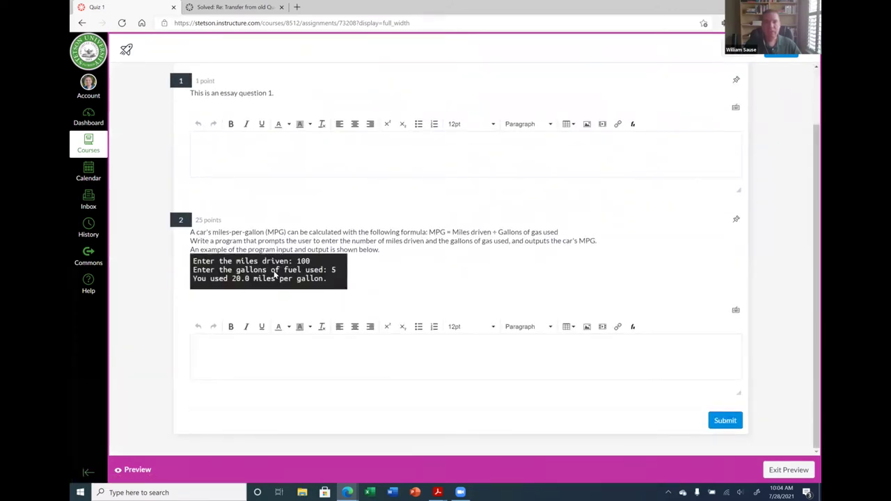
scroll(275, 275, "up", 1)
scroll(705, 99, "down", 1)
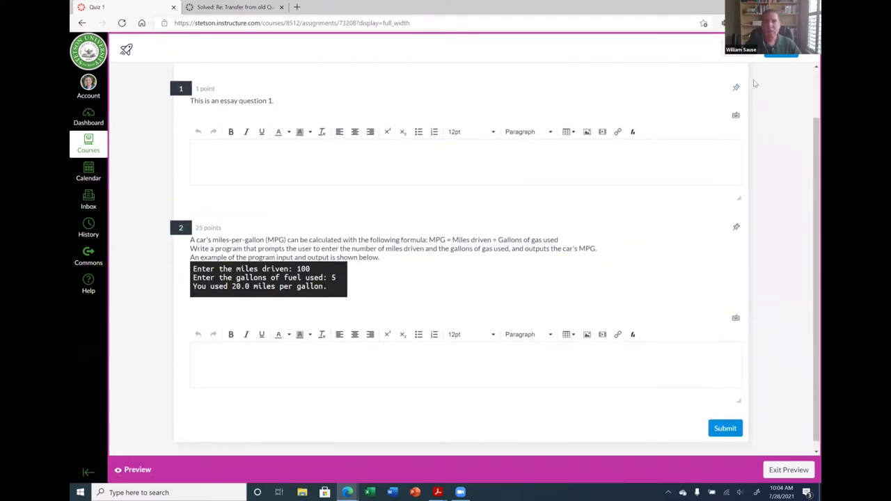
left_click(788, 469)
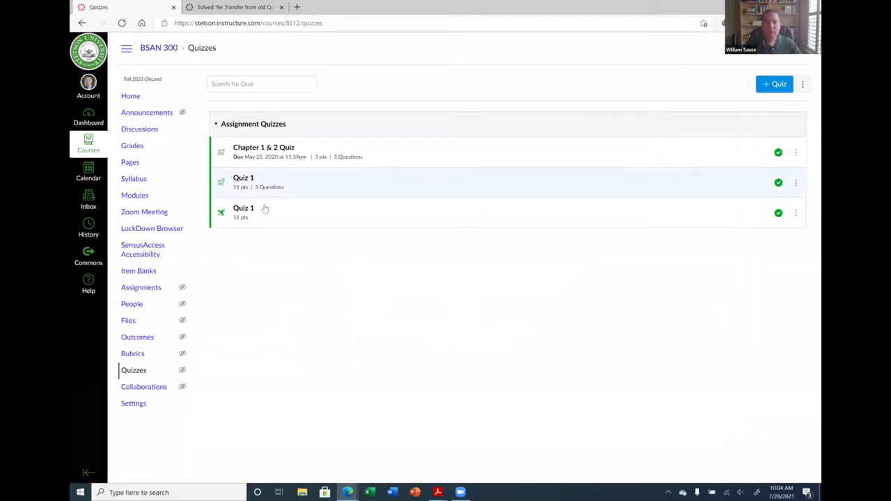
Open the other Quiz 1 entry, then view the Item Banks page listing 'Essay Questions'
left_click(240, 208)
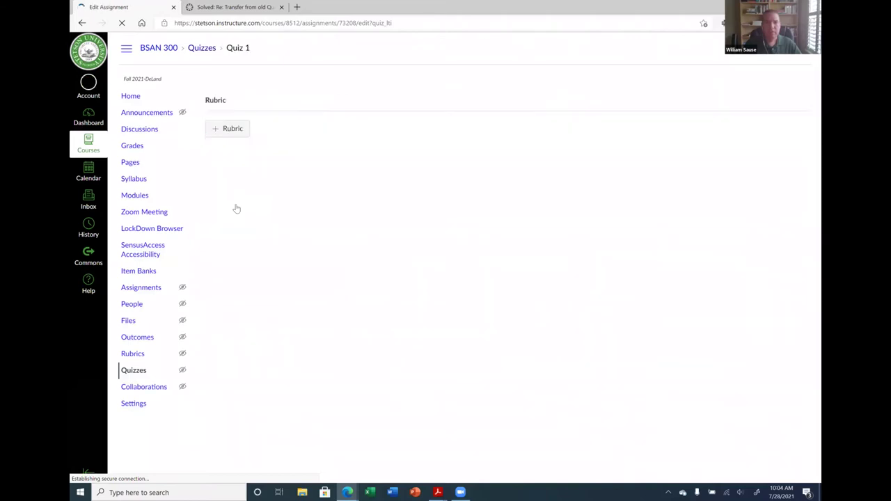
left_click(139, 273)
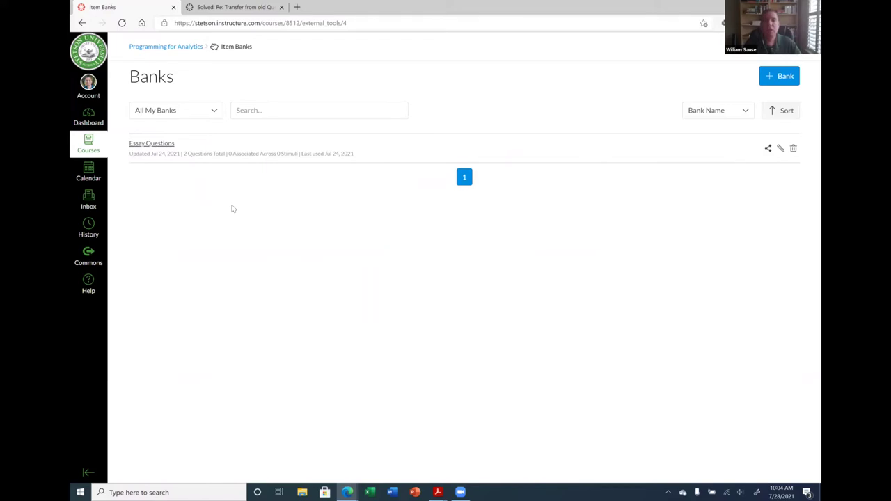
Open the bookmarked PDF guide 'Canvas Quizzes: Moving a Question Bank to a New Quizzes Item Bank'
left_click(248, 6)
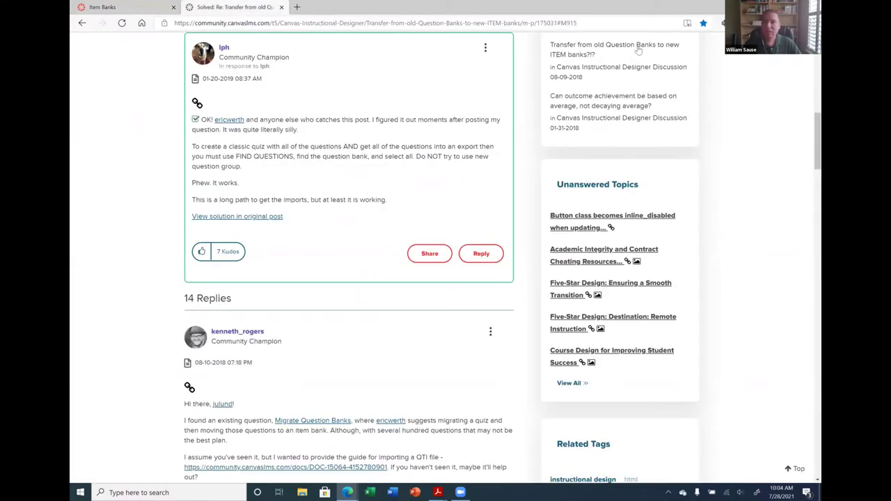
left_click(723, 23)
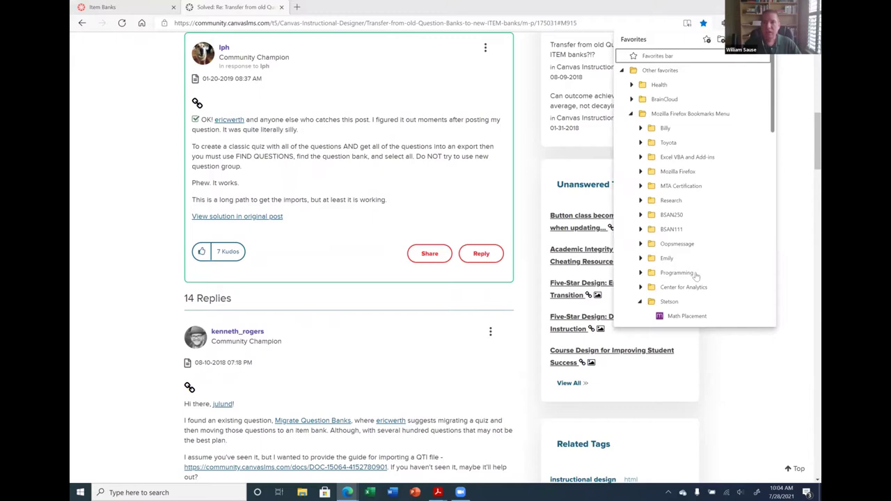
scroll(695, 275, "down", 10)
left_click(695, 206)
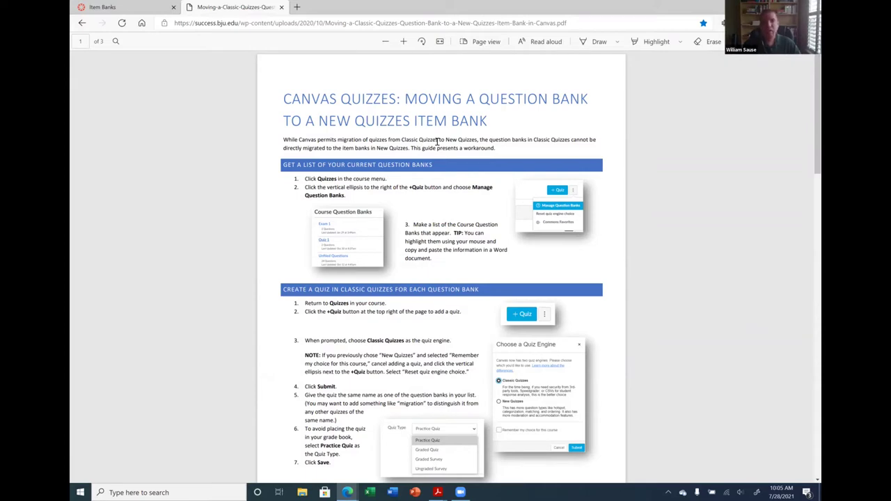
Read page 1 of the migration guide, then switch back to the Canvas Item Banks tab
scroll(381, 223, "down", 2)
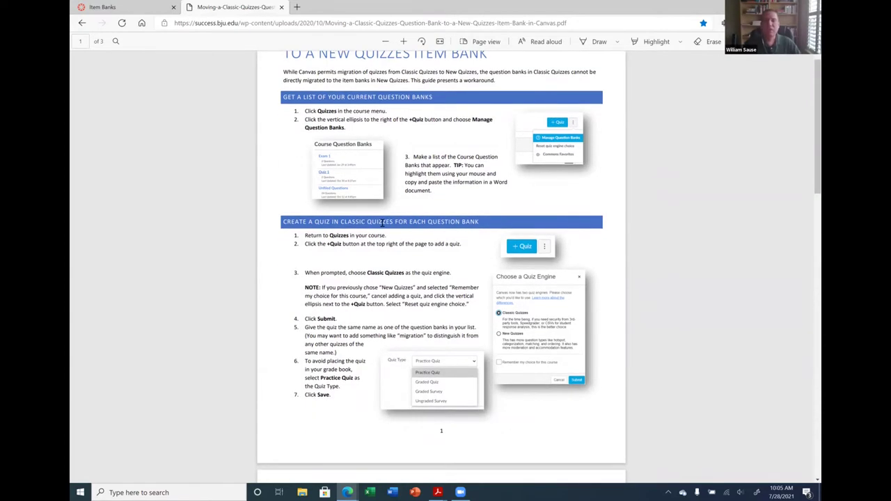
scroll(381, 223, "up", 2)
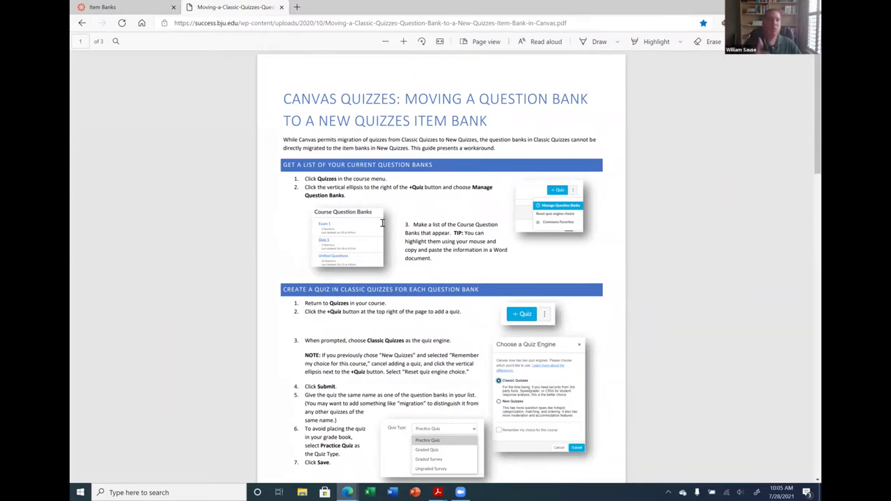
left_click(97, 7)
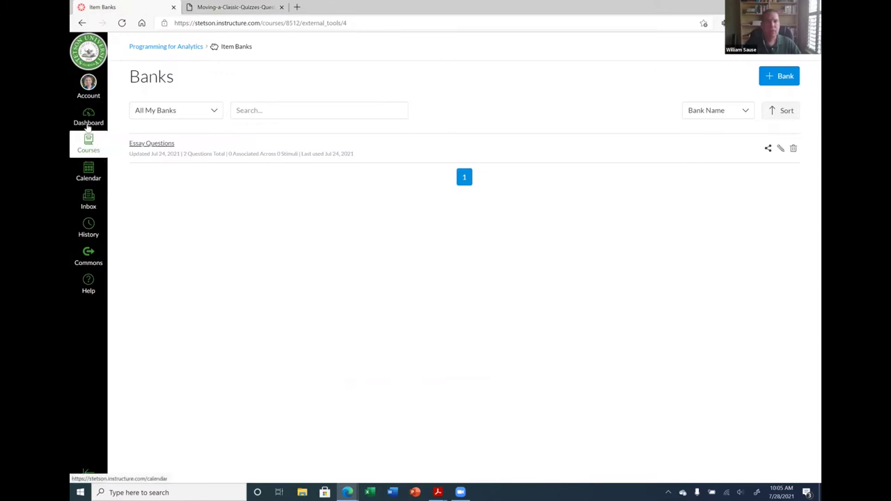
Go from the Programming for Analytics home through Quizzes to Quiz 1's Build page
left_click(153, 47)
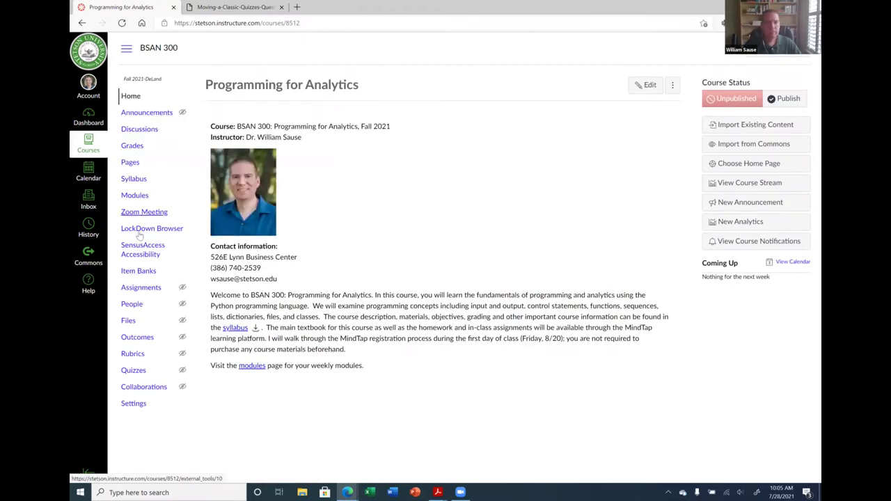
left_click(127, 374)
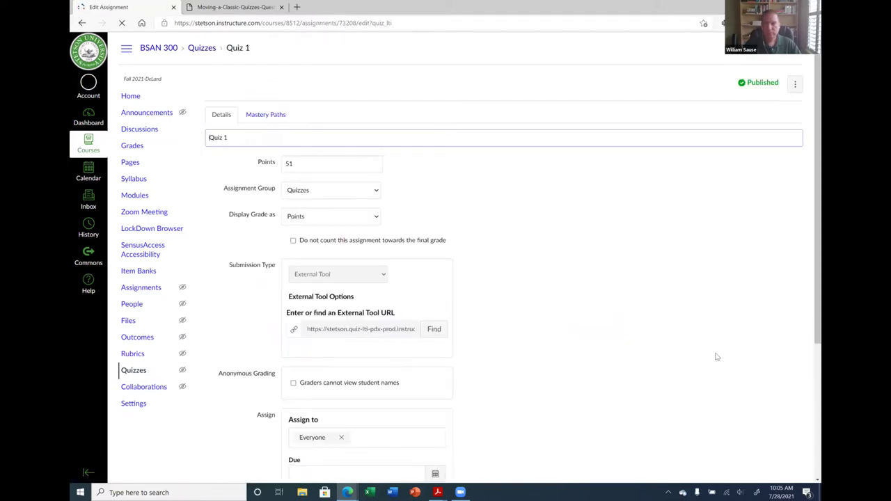
scroll(620, 341, "down", 5)
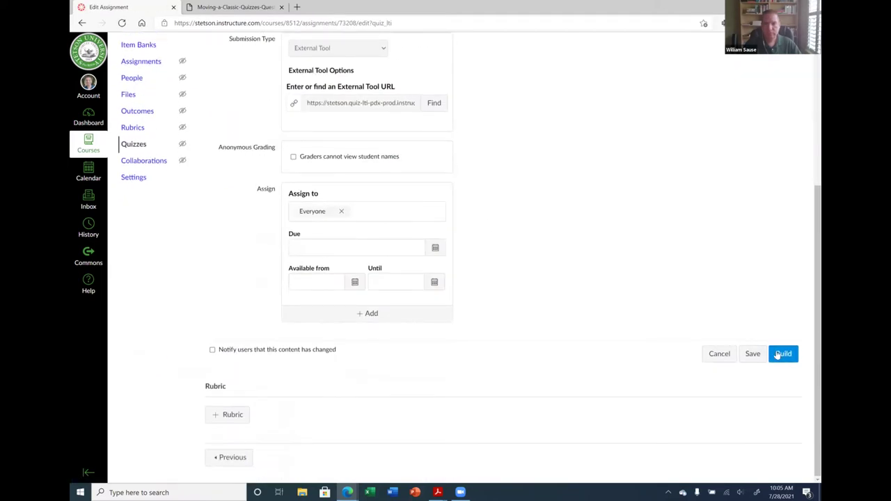
left_click(777, 354)
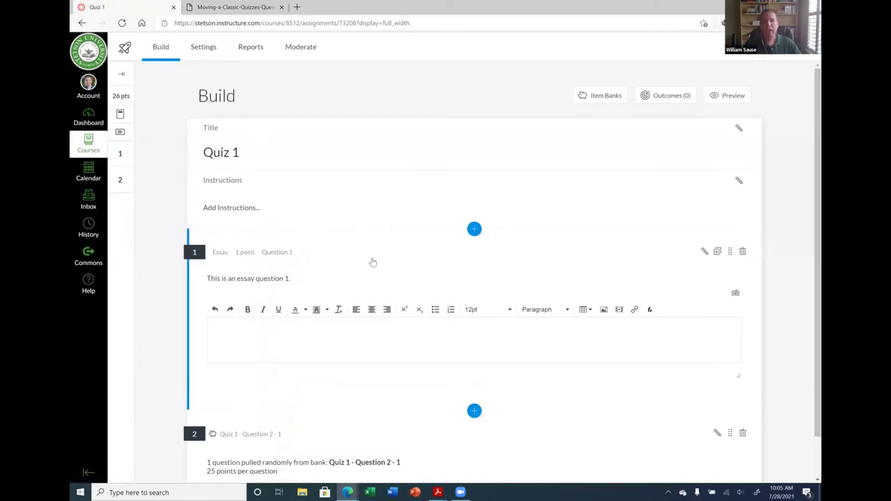
scroll(345, 260, "down", 2)
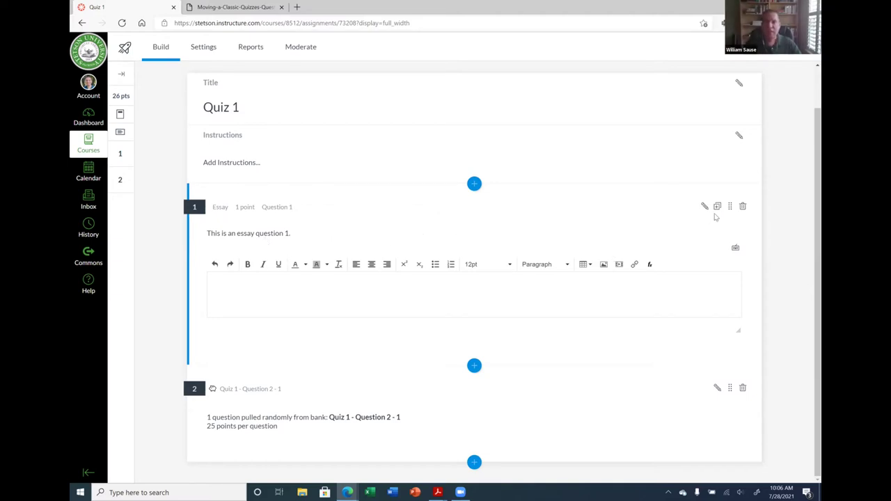
Edit question 1 as a new copy, inspect its item banking options, then return to the PDF guide
left_click(704, 206)
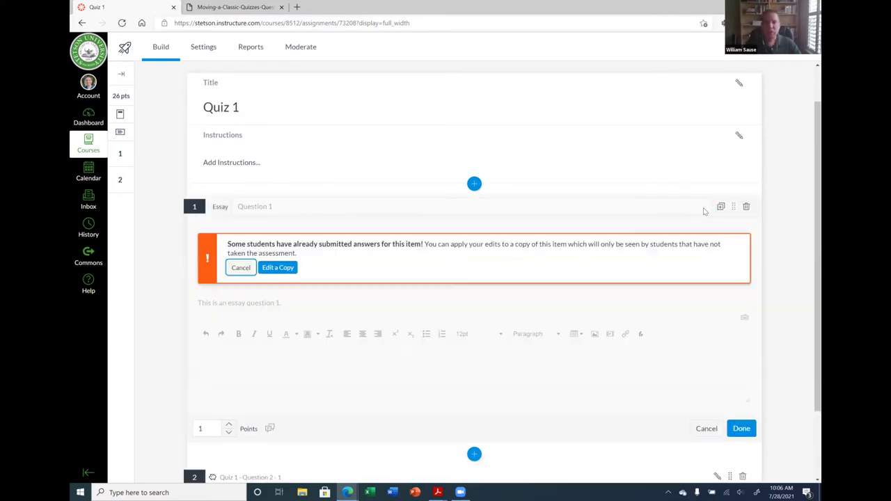
scroll(418, 302, "down", 1)
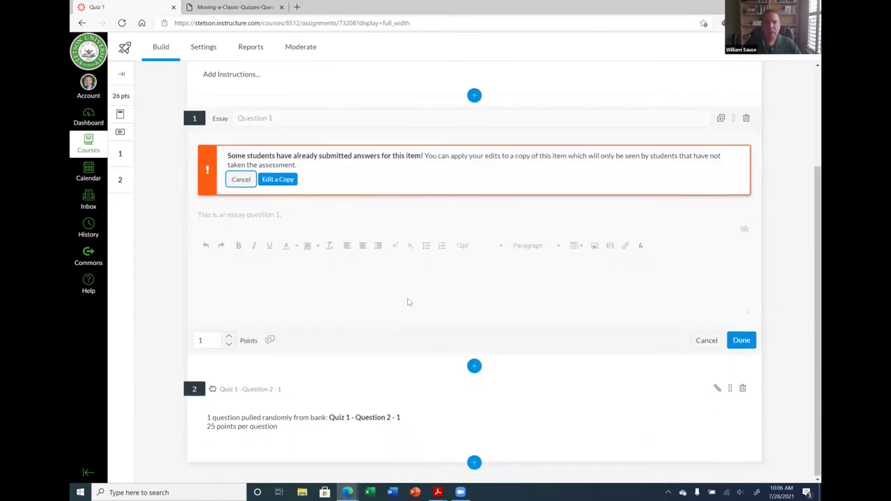
left_click(286, 181)
scroll(387, 238, "down", 1)
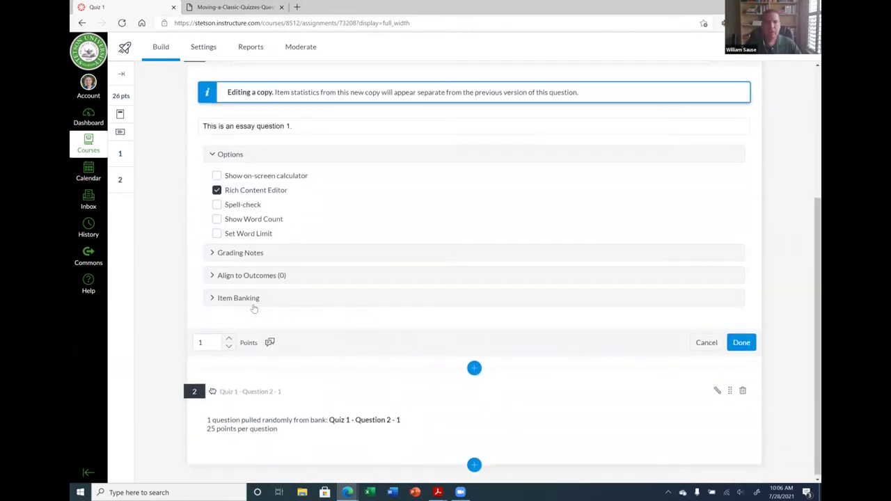
left_click(215, 299)
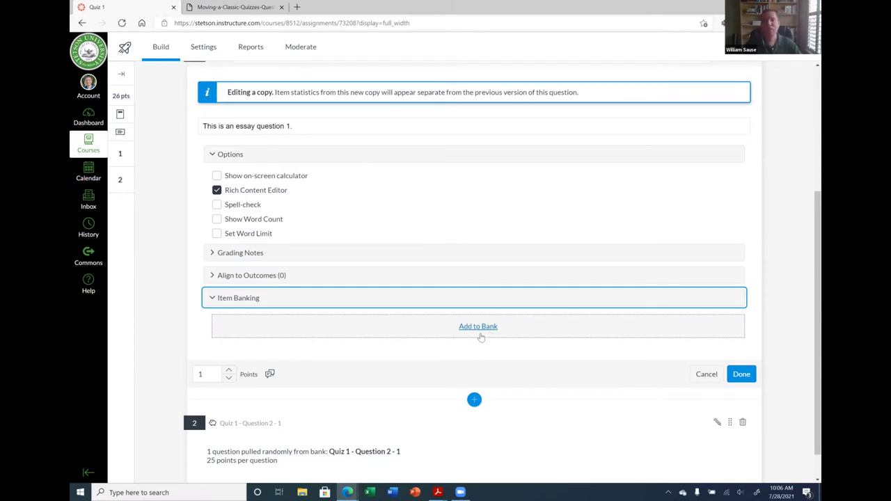
scroll(574, 282, "up", 3)
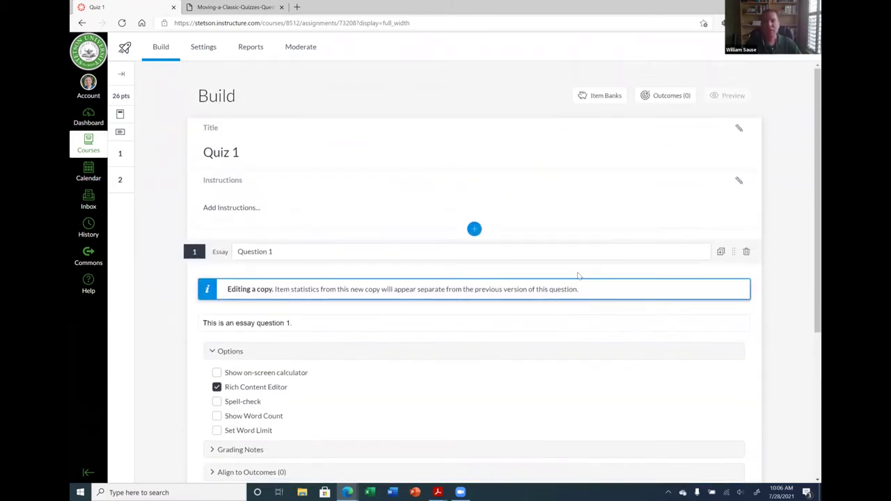
scroll(575, 273, "down", 2)
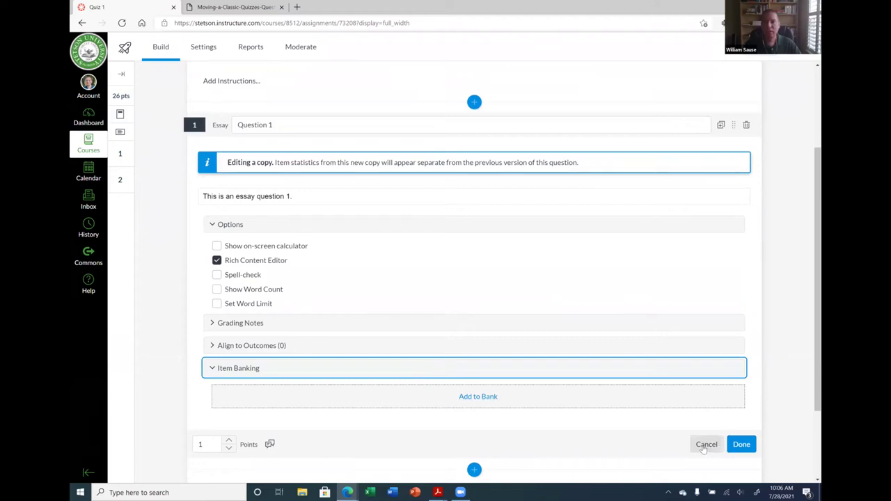
scroll(675, 409, "up", 2)
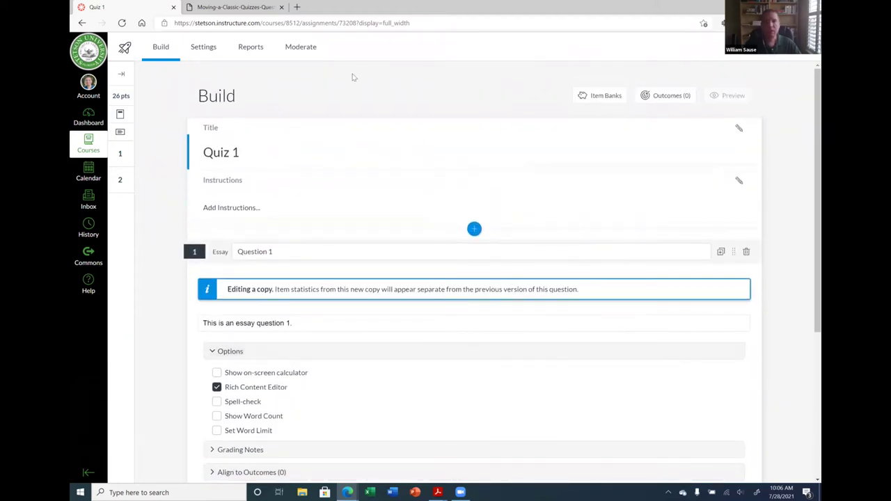
left_click(258, 7)
scroll(382, 247, "down", 20)
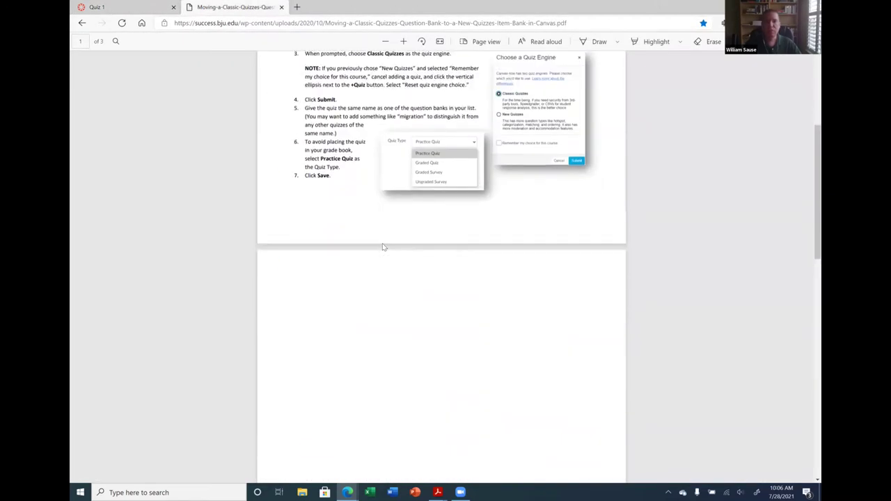
Open the 'How do you put a bonus assignment in Grades?' thread from Favorites
scroll(382, 247, "up", 20)
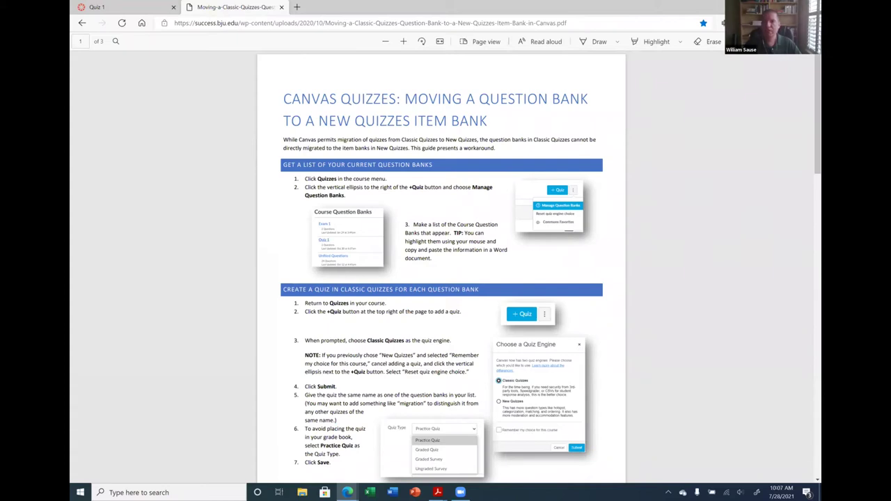
key("ctrl+shift+o")
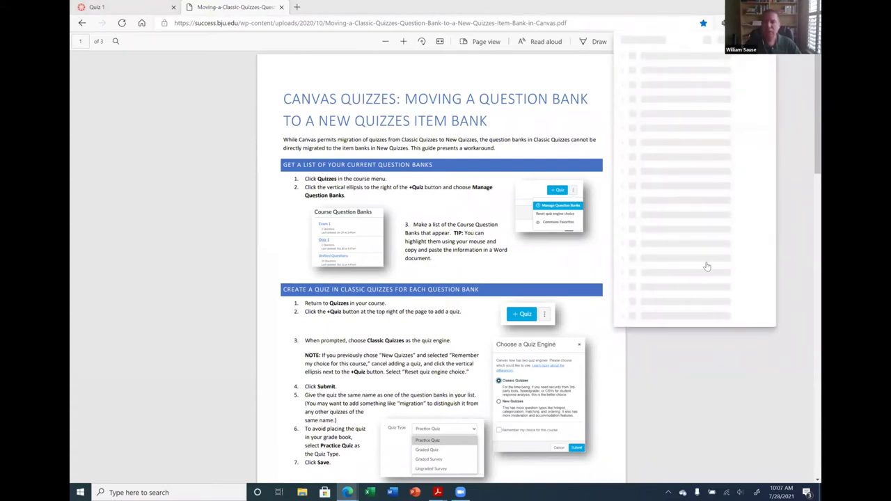
scroll(706, 263, "down", 4)
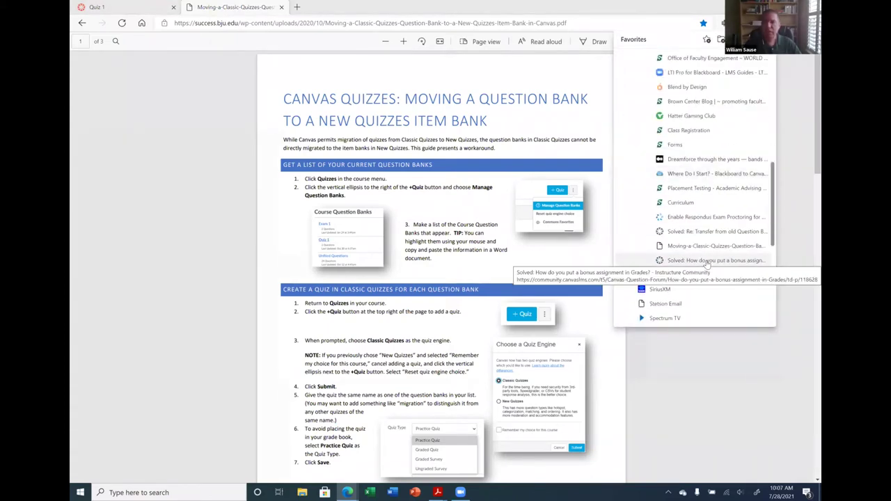
left_click(704, 261)
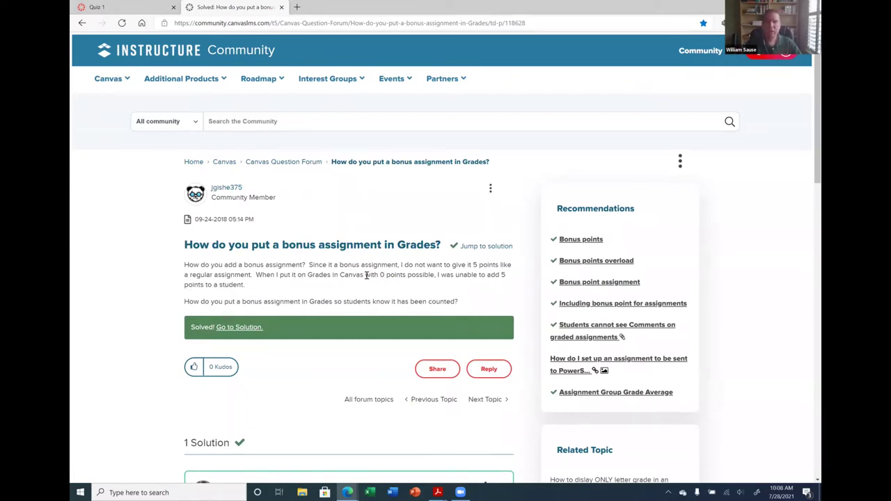
Read the solution's zero-points bonus assignment advice, then close the forum tab to return to Quiz 1
scroll(366, 275, "down", 4)
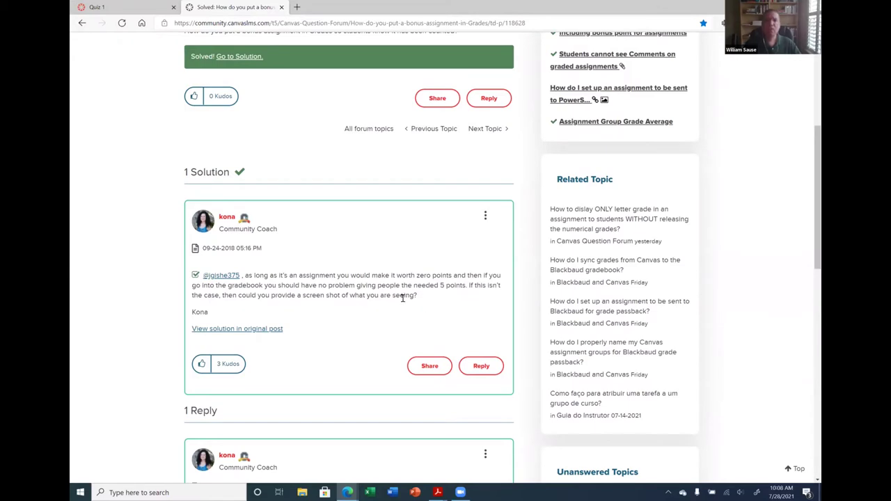
left_click_drag(409, 275, 458, 271)
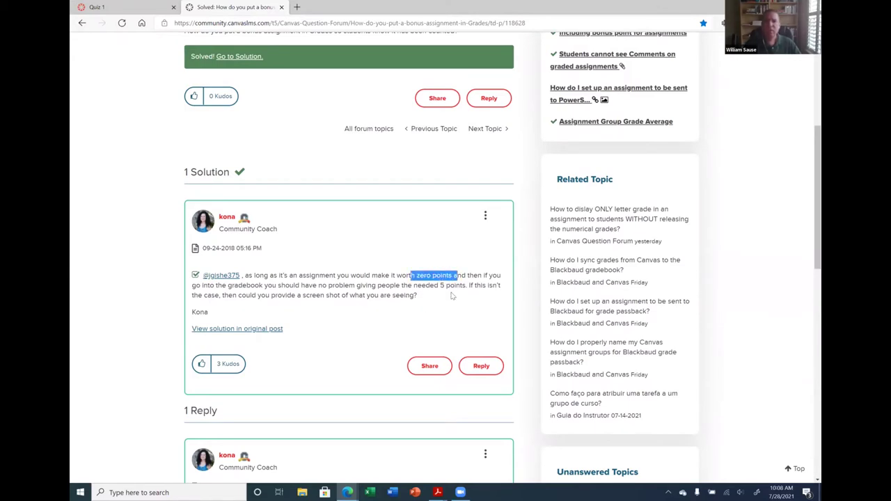
left_click(450, 295)
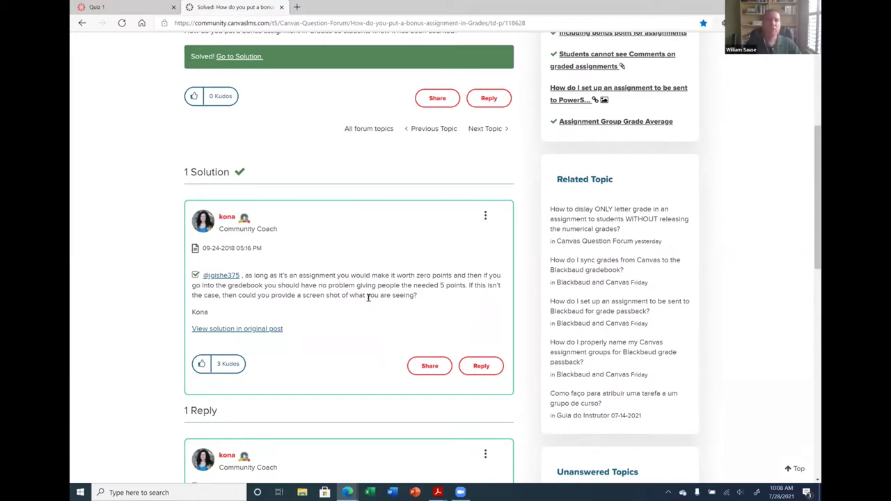
scroll(368, 302, "up", 3)
scroll(263, 43, "down", 2)
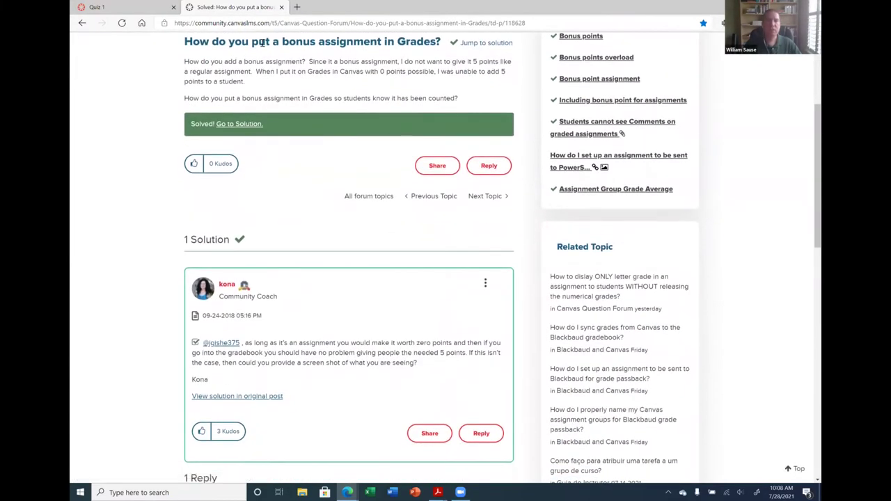
left_click(281, 7)
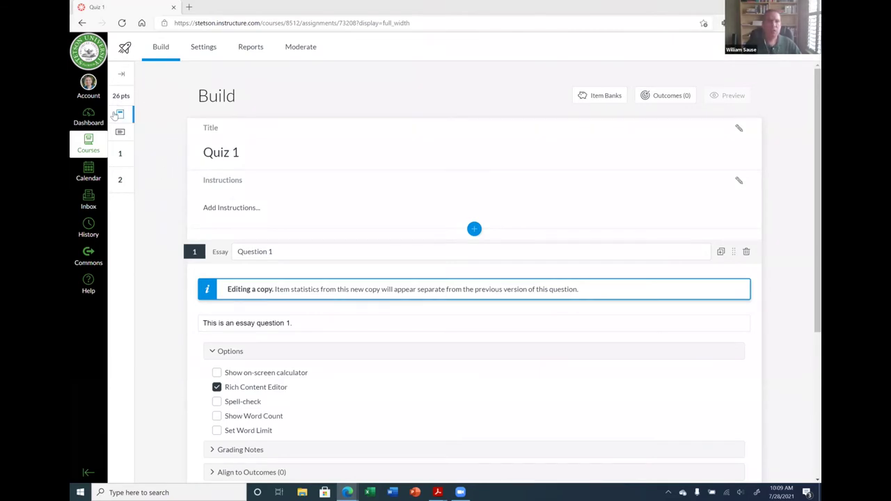
From the BSAN 300 Quizzes list, open the classic 51-point Quiz 1 with 3 questions
key("alt+Left")
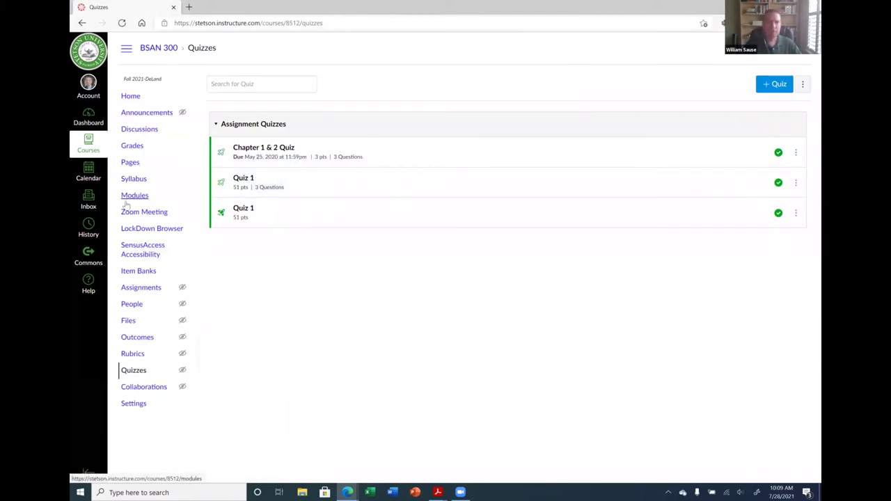
left_click(244, 179)
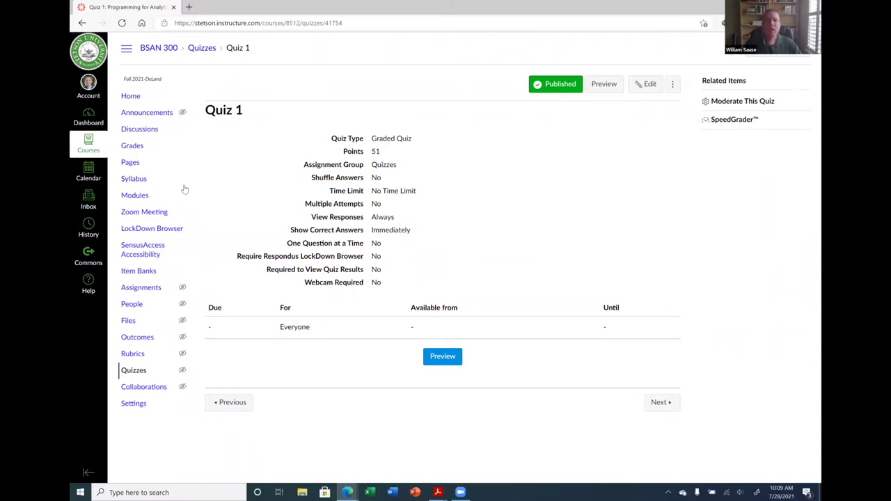
left_click(134, 371)
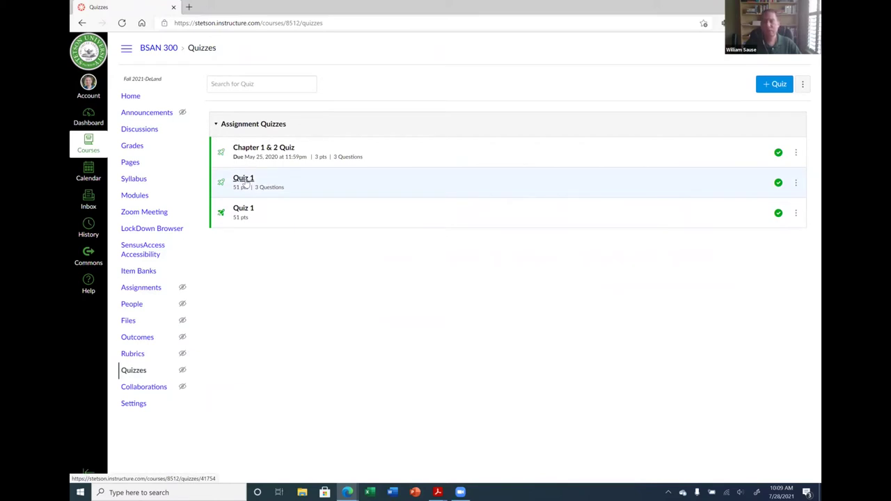
left_click(245, 180)
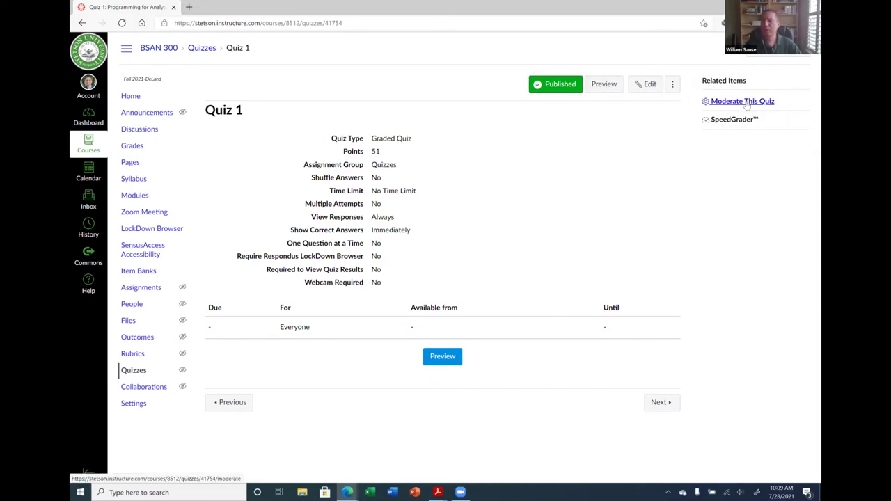
Unpublish Quiz 1 and then publish it again
left_click(548, 84)
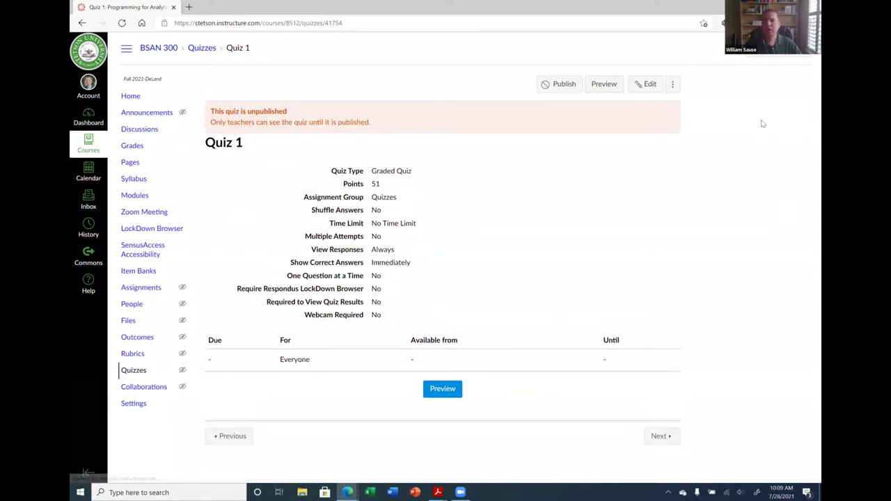
left_click(557, 87)
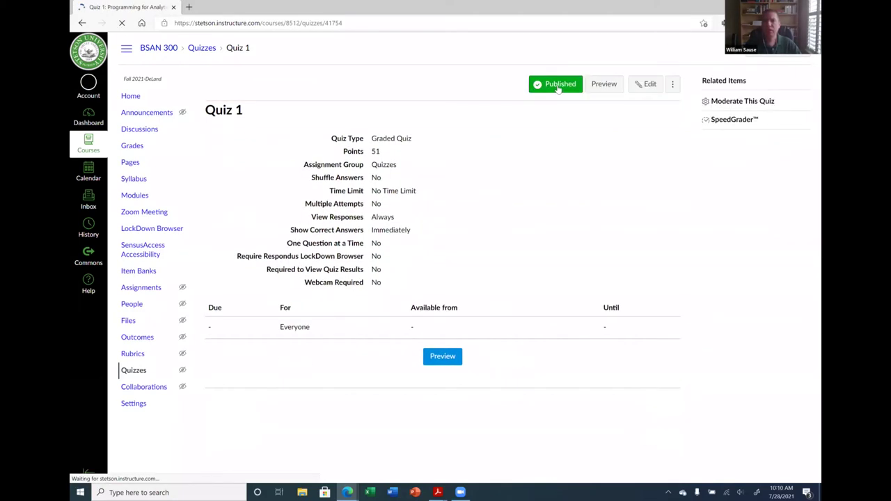
left_click(736, 103)
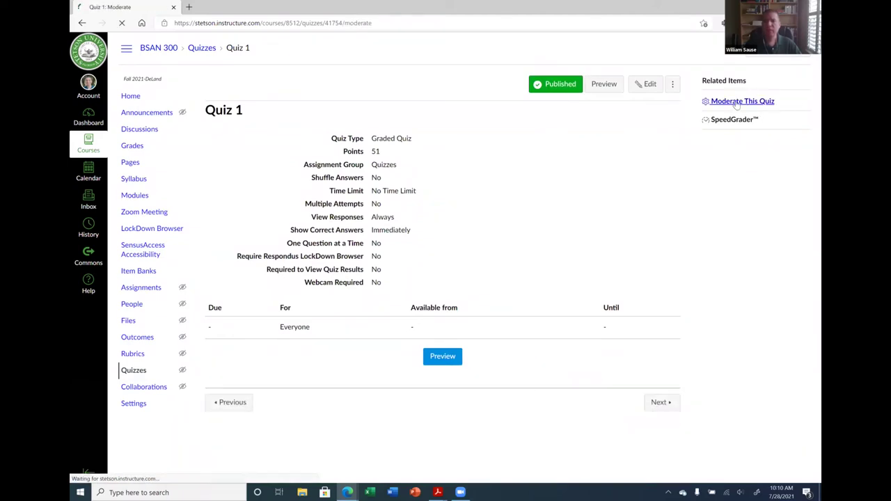
Select the test student on the Moderate page, view extension options without saving, then return to Quizzes
scroll(308, 169, "down", 1)
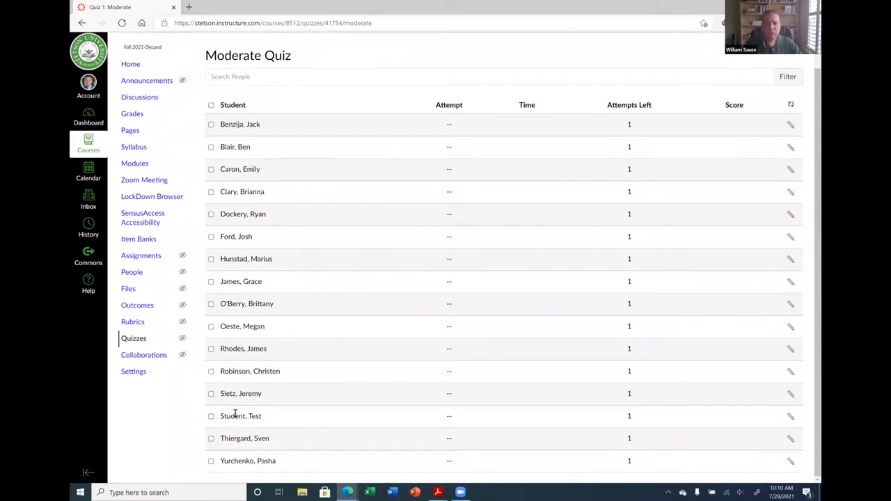
left_click(211, 417)
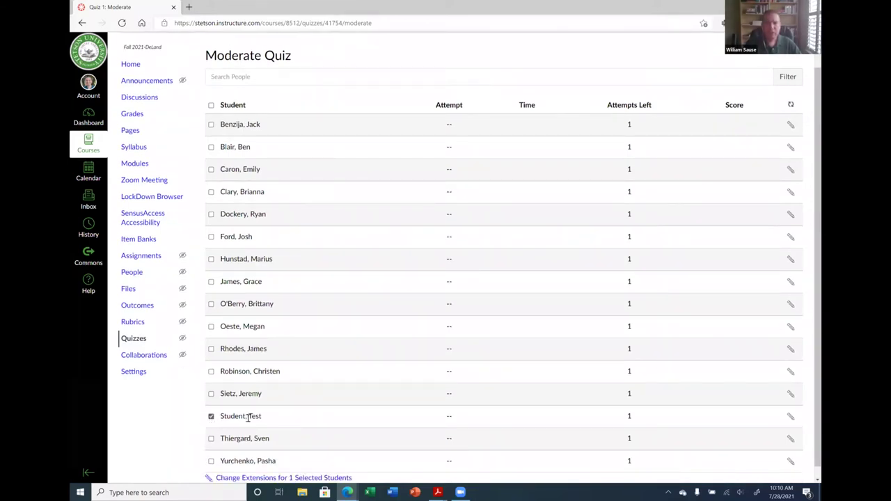
scroll(355, 421, "down", 1)
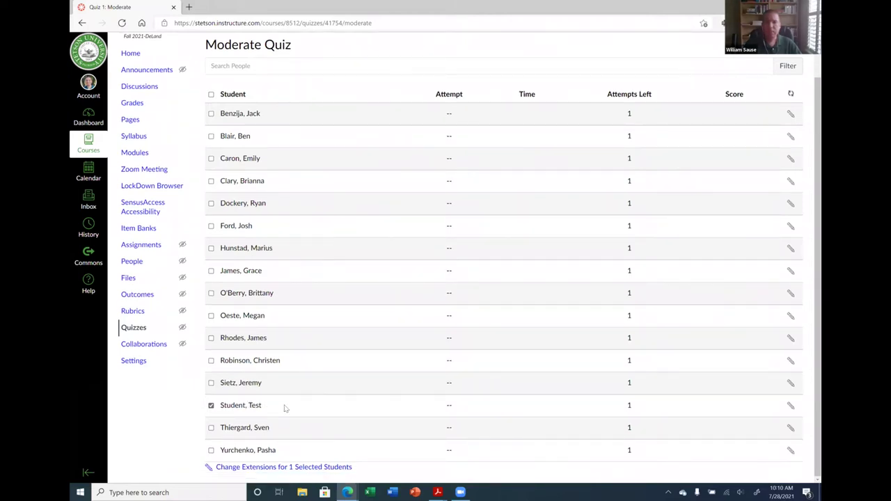
left_click(789, 408)
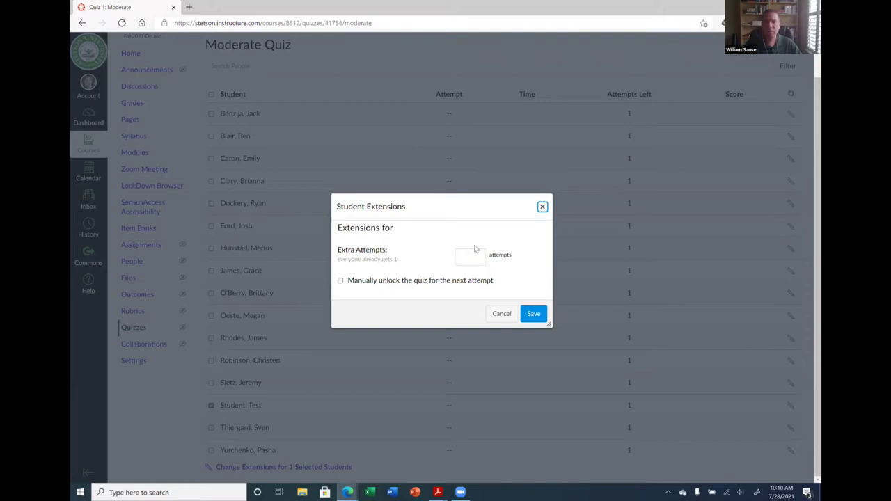
left_click(542, 207)
left_click(140, 328)
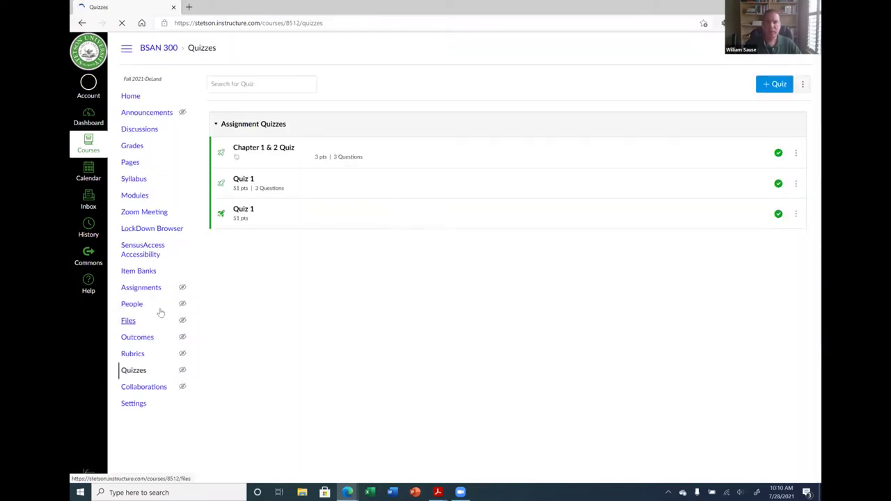
Edit Quiz 1 to turn on a 50-minute time limit and save the settings
left_click(251, 179)
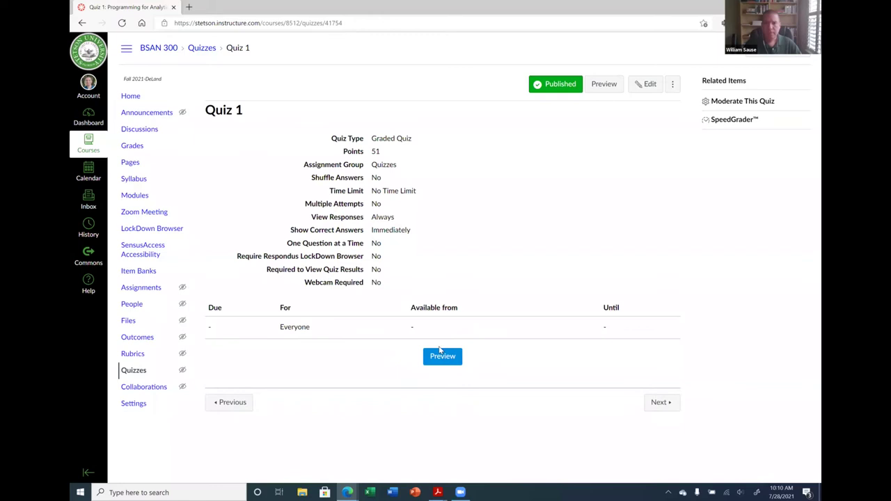
left_click(647, 84)
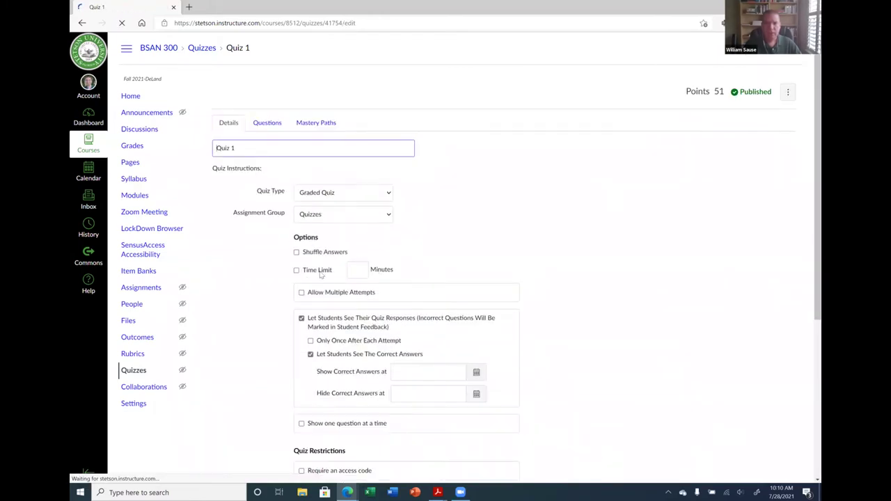
scroll(338, 302, "down", 4)
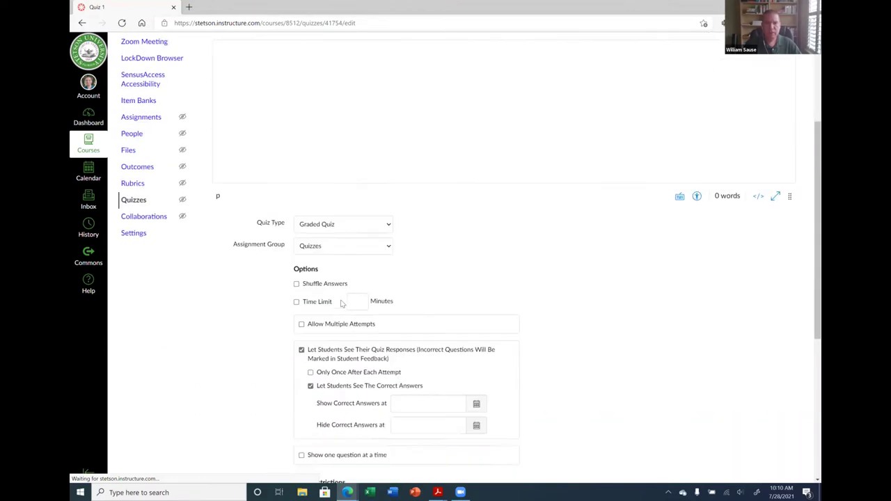
left_click(312, 204)
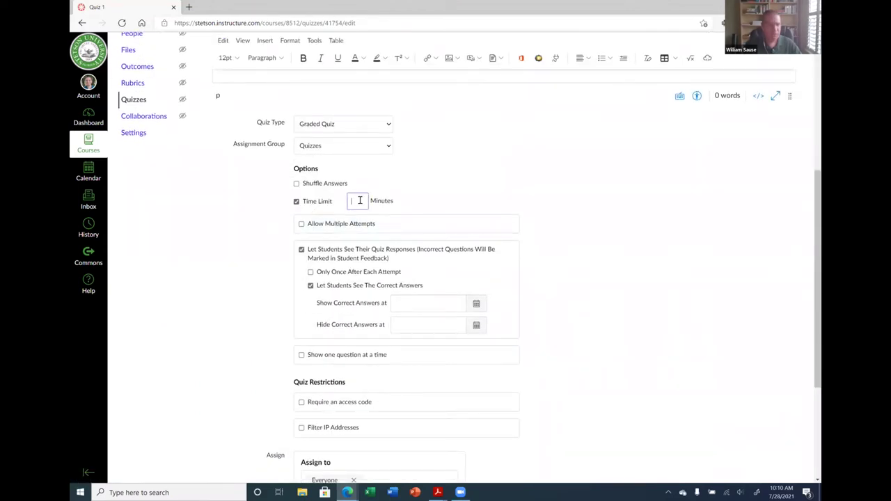
type("30")
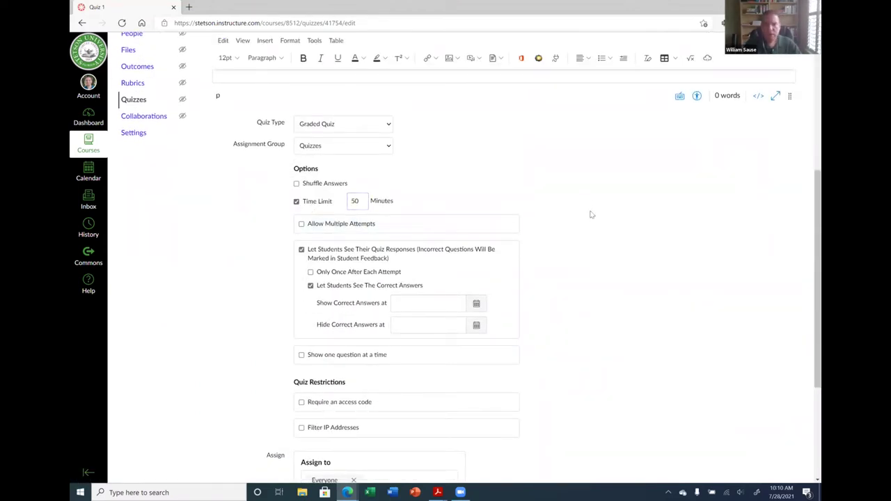
scroll(593, 344, "down", 3)
left_click(771, 456)
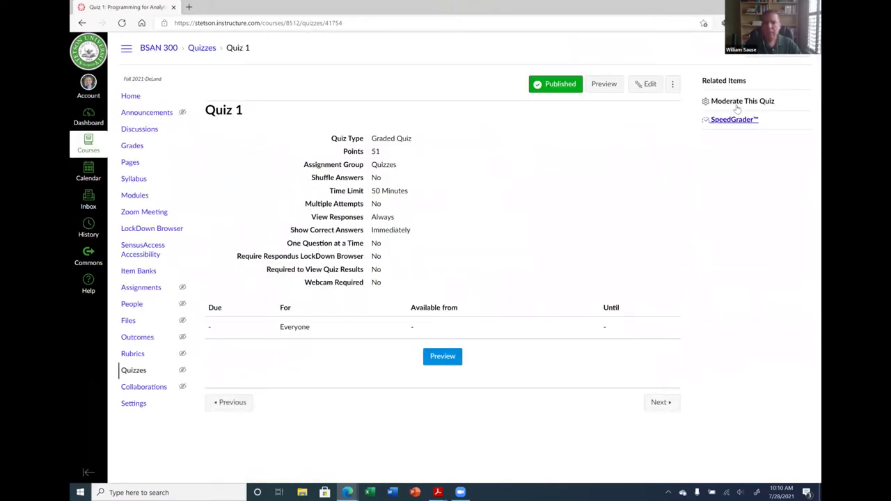
Give the test student 100 extra minutes per attempt on Quiz 1 and save
left_click(736, 103)
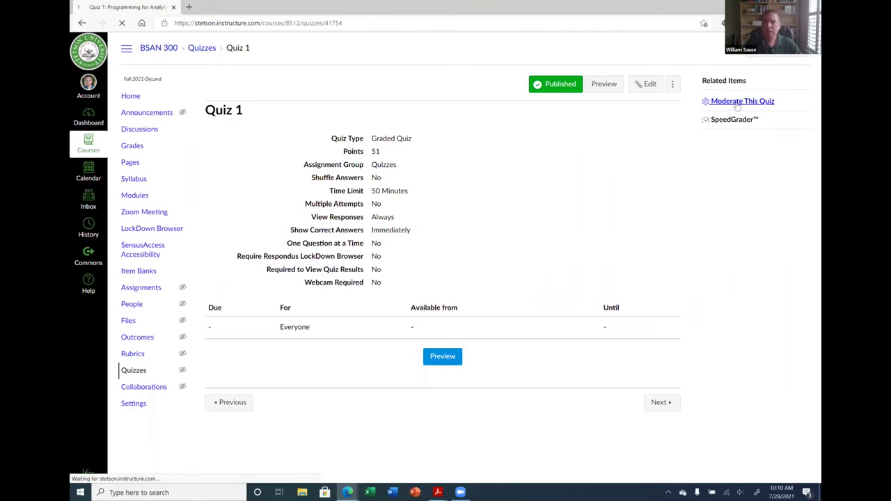
scroll(254, 413, "down", 1)
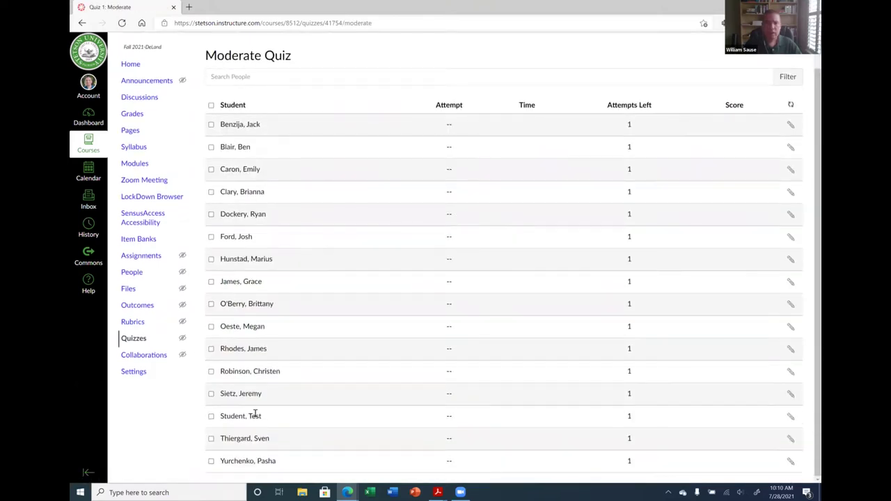
left_click(211, 416)
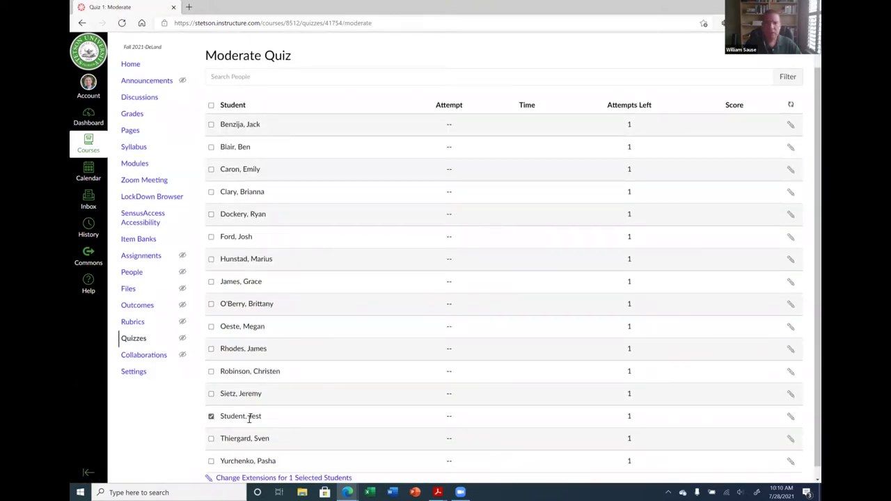
left_click(791, 416)
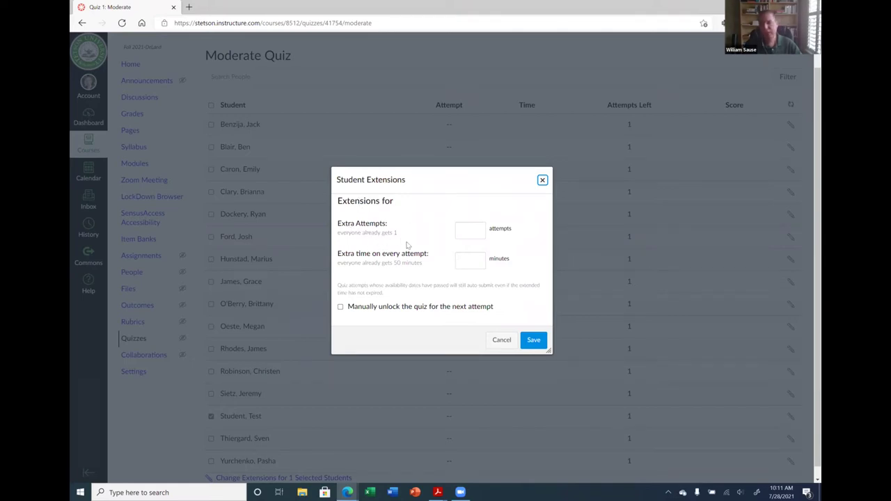
left_click(479, 263)
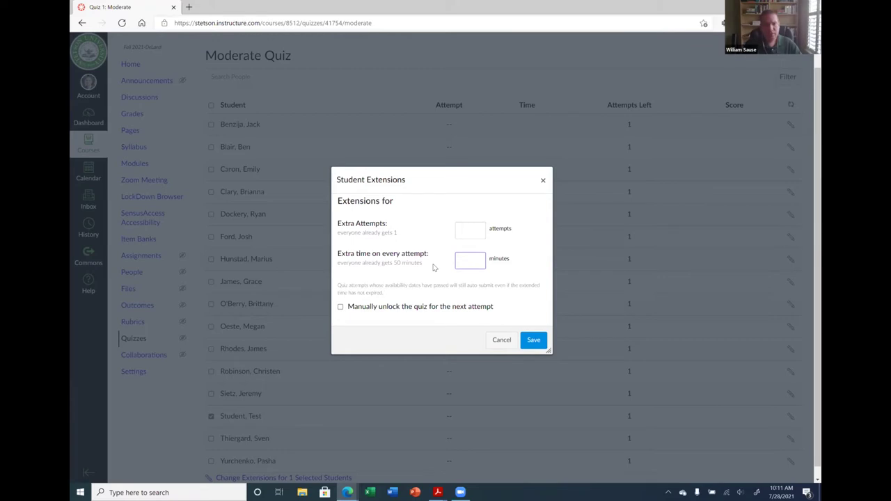
type("100")
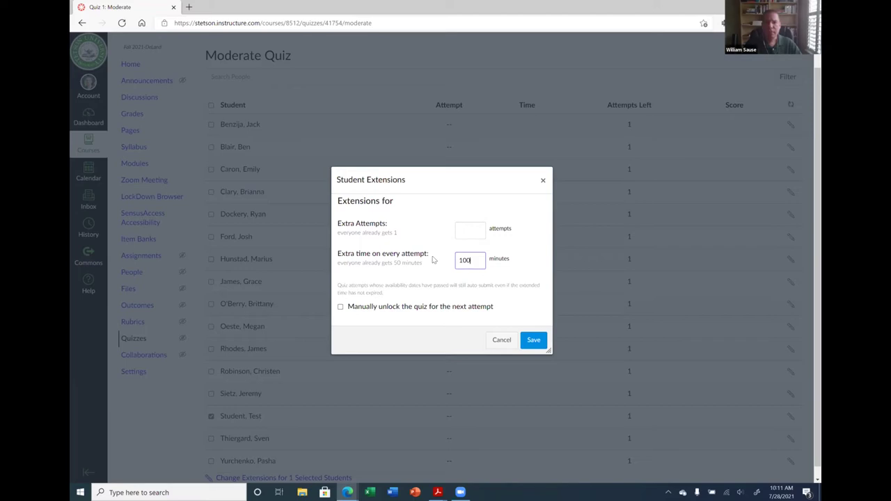
left_click(533, 344)
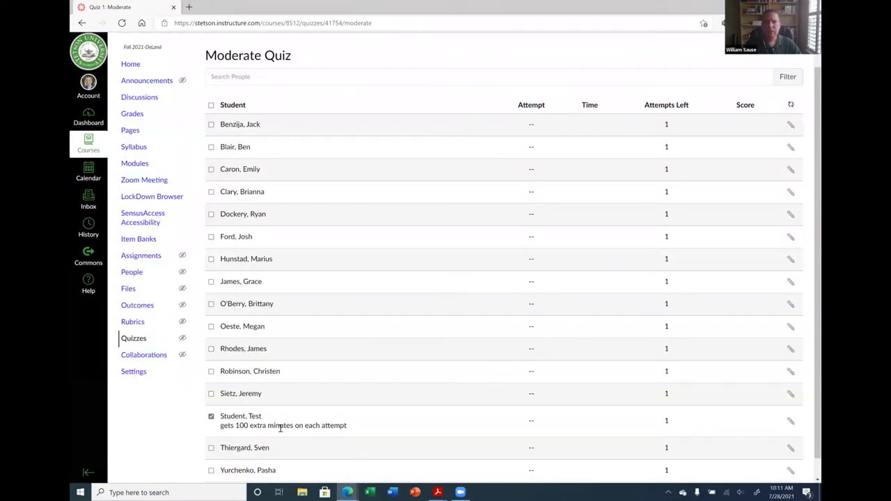
Remove the test student's 100-minute extension, saving it with no extra time
scroll(356, 428, "down", 1)
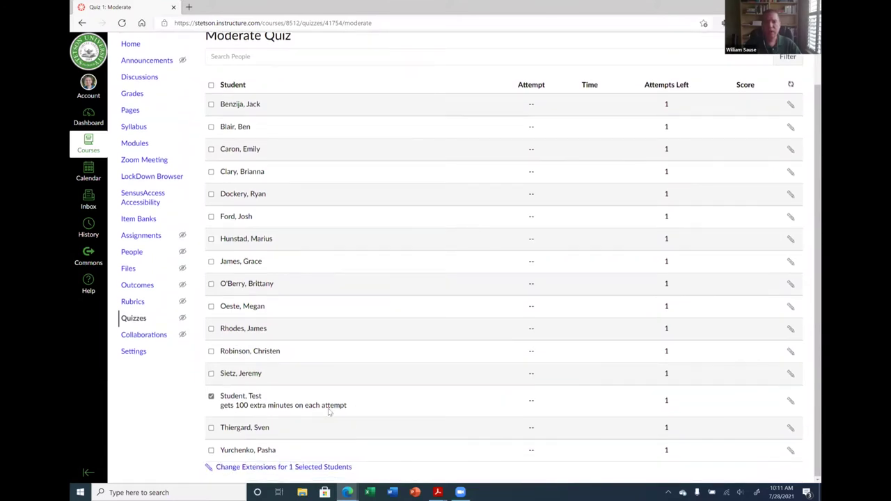
left_click(790, 401)
double_click(465, 256)
key("BackSpace")
left_click(533, 336)
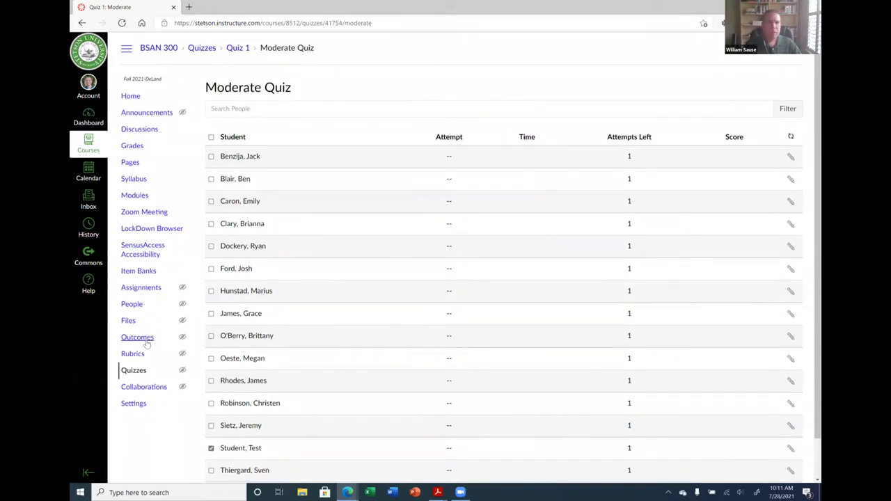
Open the second Quiz 1 (New Quizzes) in its builder and view its Settings and Moderate tabs
left_click(134, 371)
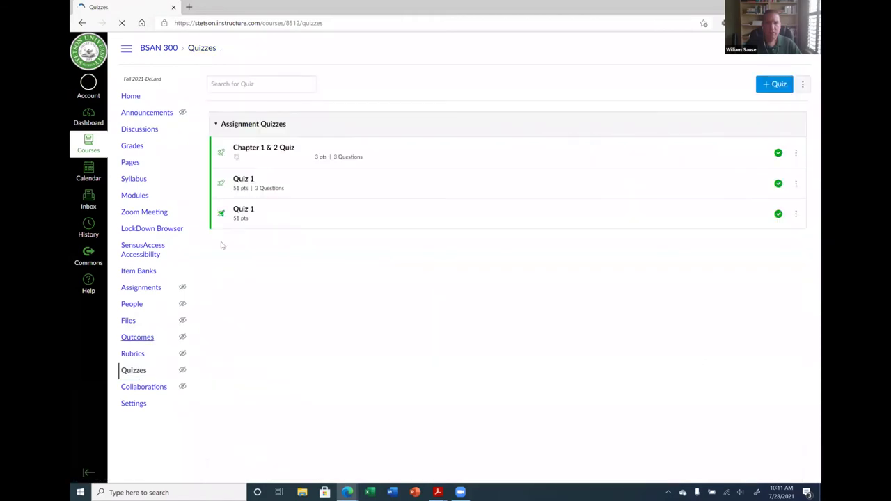
left_click(245, 214)
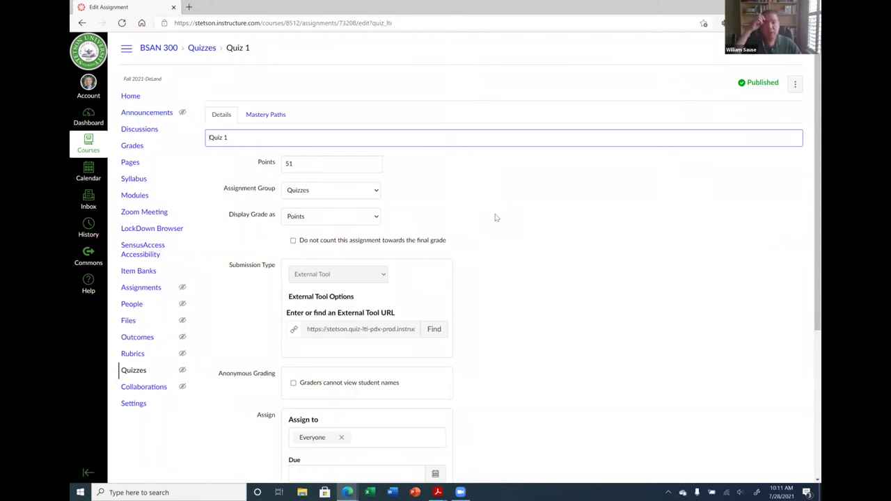
scroll(549, 244, "down", 3)
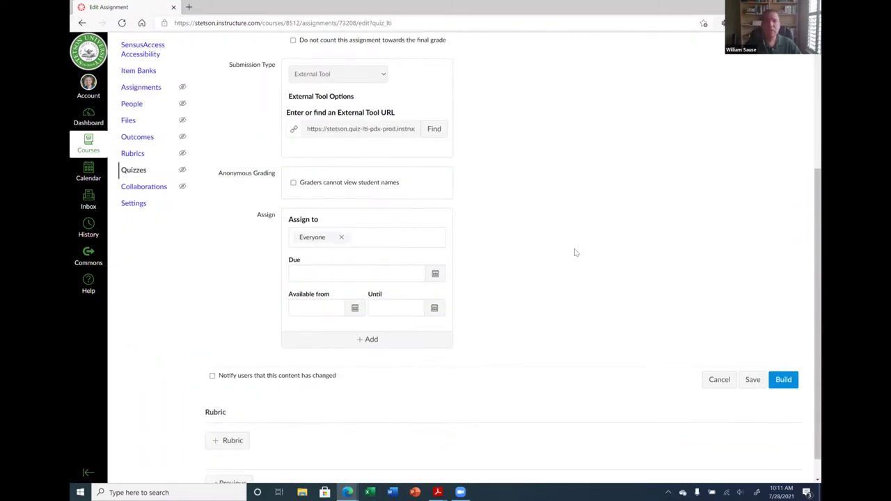
left_click(783, 376)
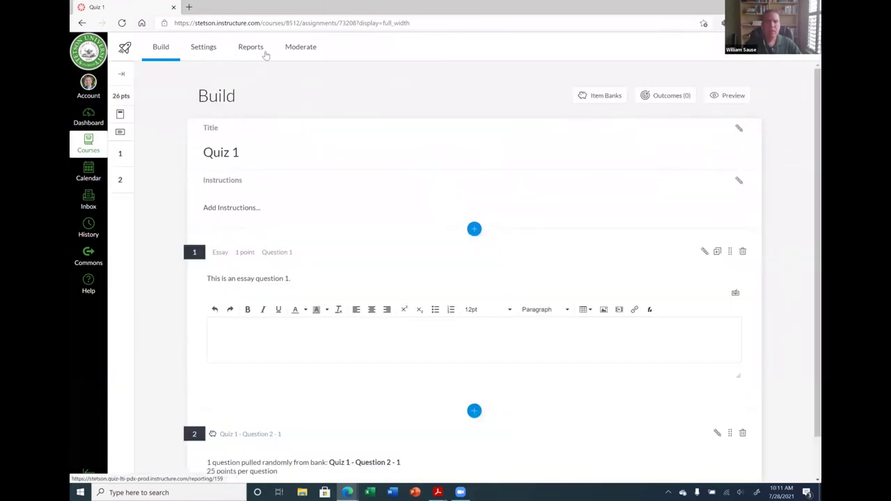
left_click(197, 47)
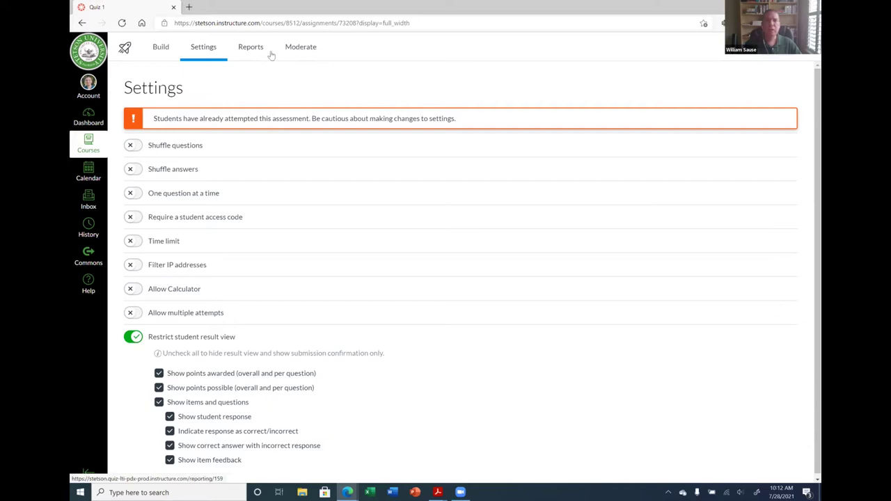
left_click(299, 46)
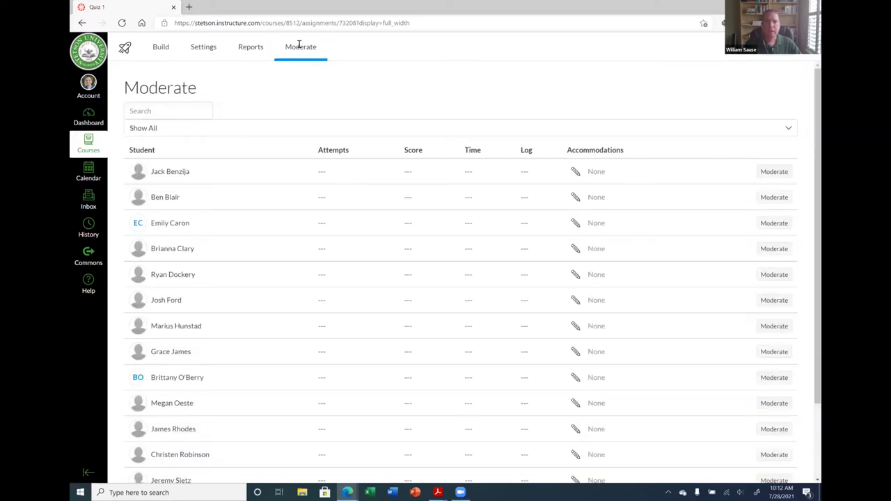
Scroll through the New Quizzes student list and open the first student's moderation panel
scroll(276, 264, "down", 3)
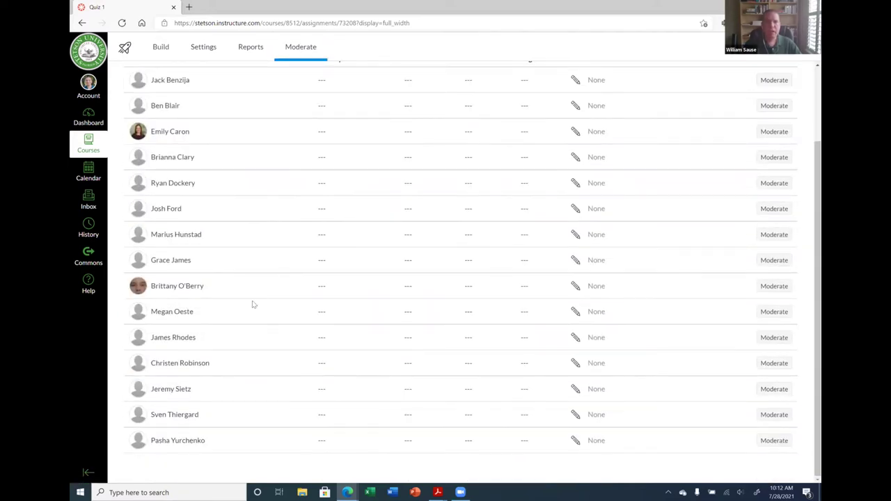
scroll(174, 404, "up", 1)
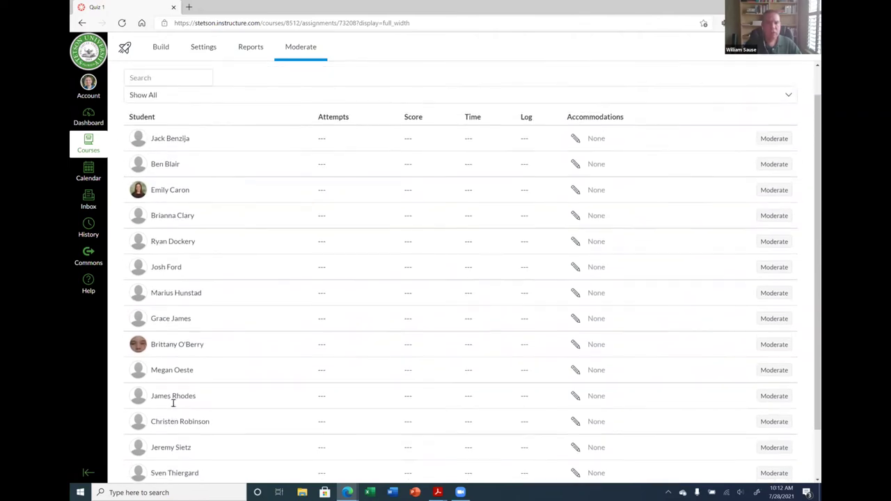
scroll(174, 385, "down", 1)
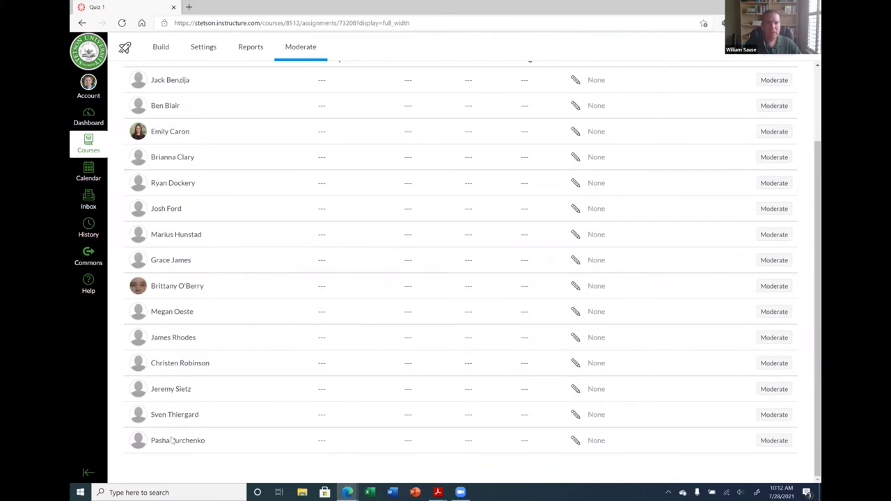
scroll(174, 437, "up", 3)
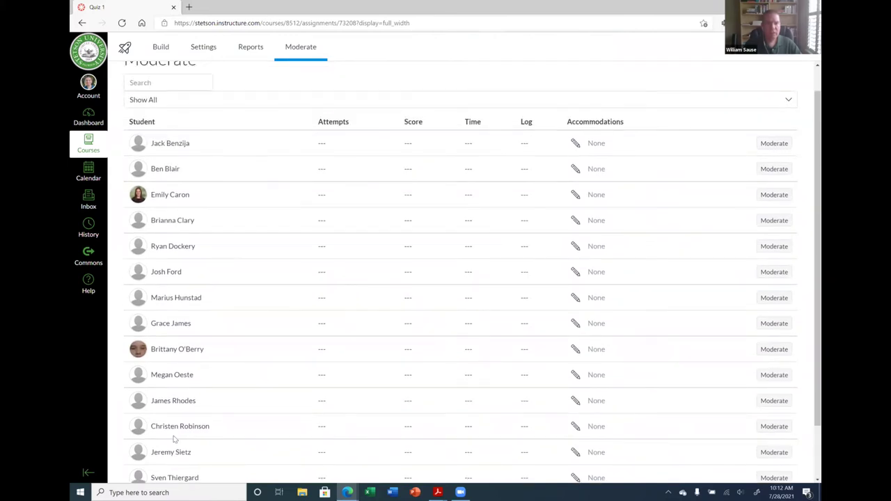
scroll(174, 439, "down", 3)
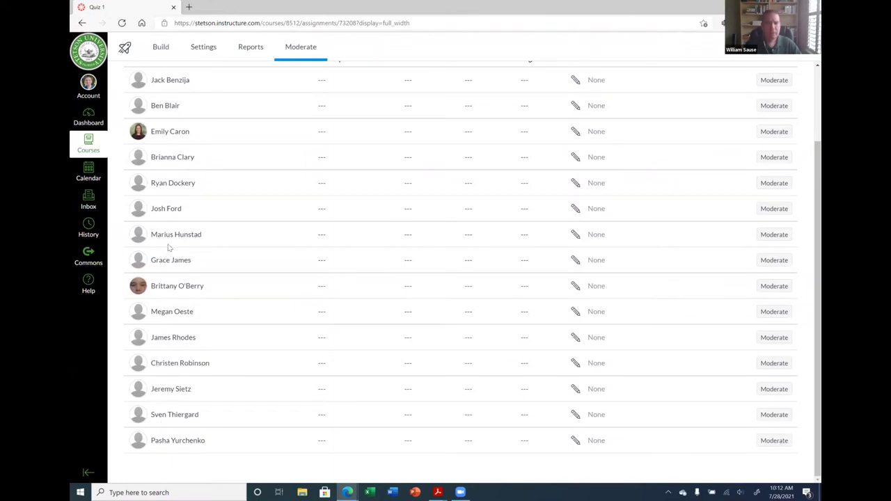
scroll(174, 218, "up", 3)
scroll(164, 207, "down", 3)
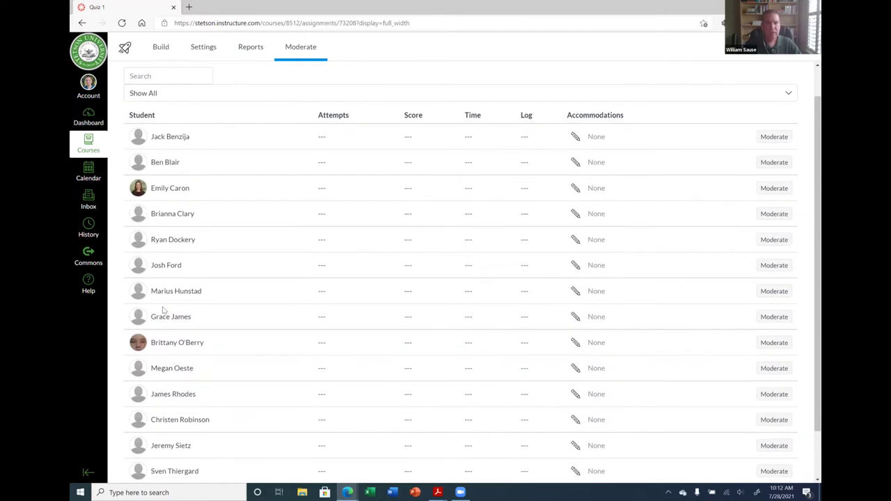
scroll(225, 154, "up", 5)
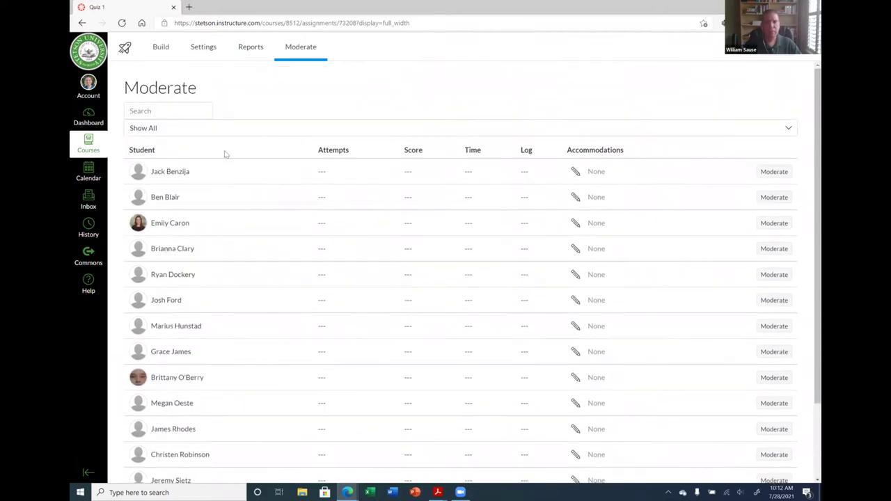
left_click(774, 175)
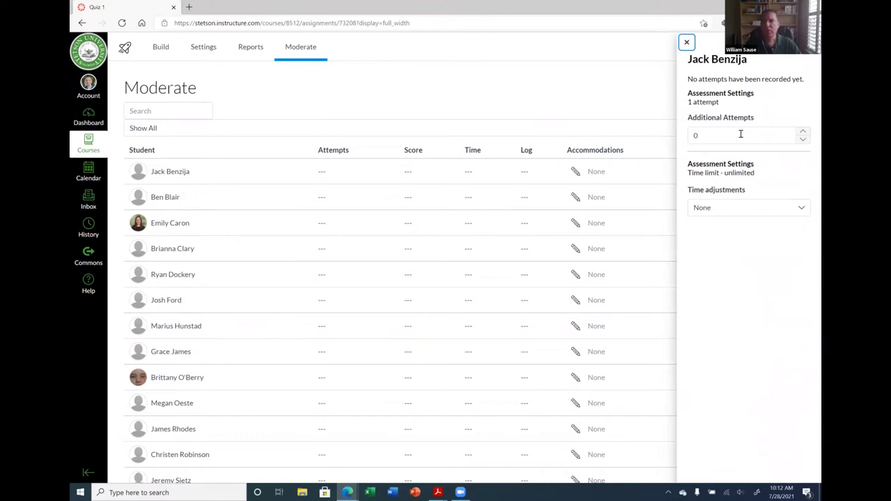
left_click(747, 213)
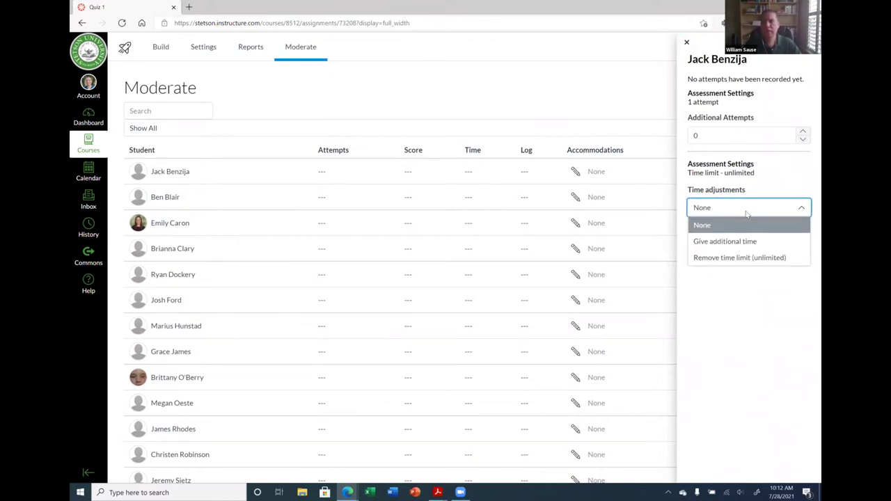
left_click(743, 242)
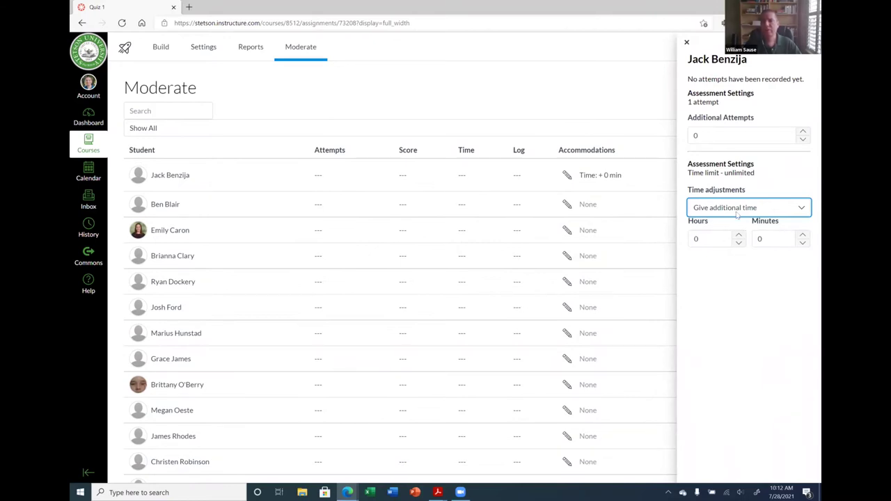
left_click(737, 214)
left_click(732, 225)
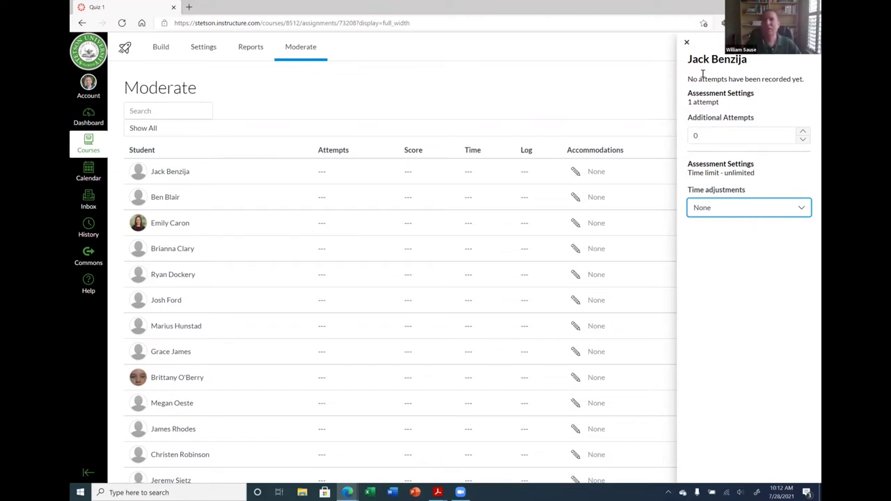
left_click(686, 43)
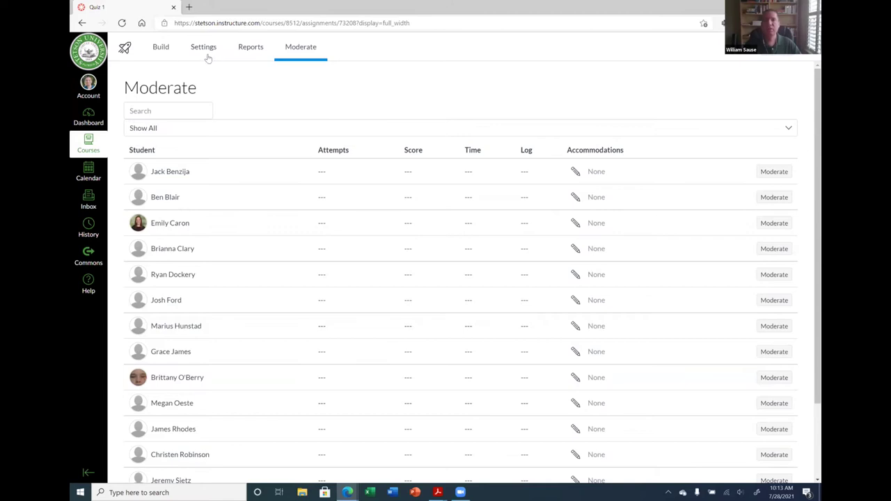
Return to BSAN 300's Quizzes list showing both 51-point Quiz 1 entries
left_click(777, 47)
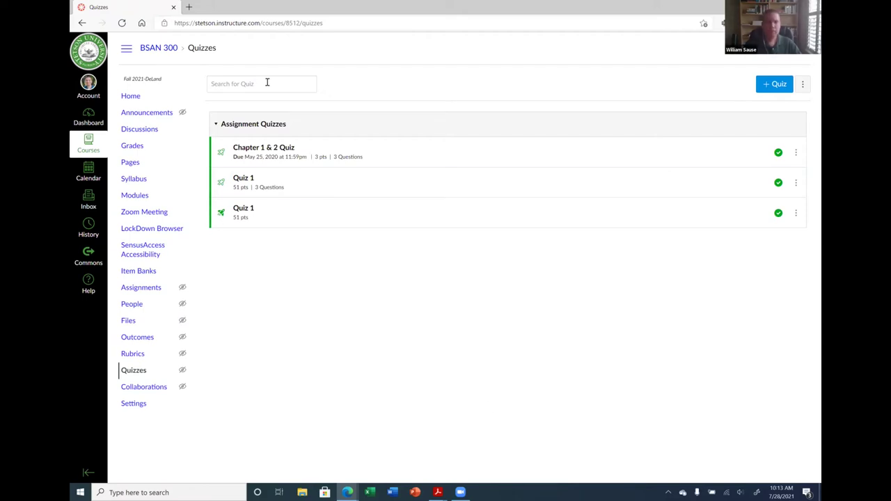
left_click(189, 7)
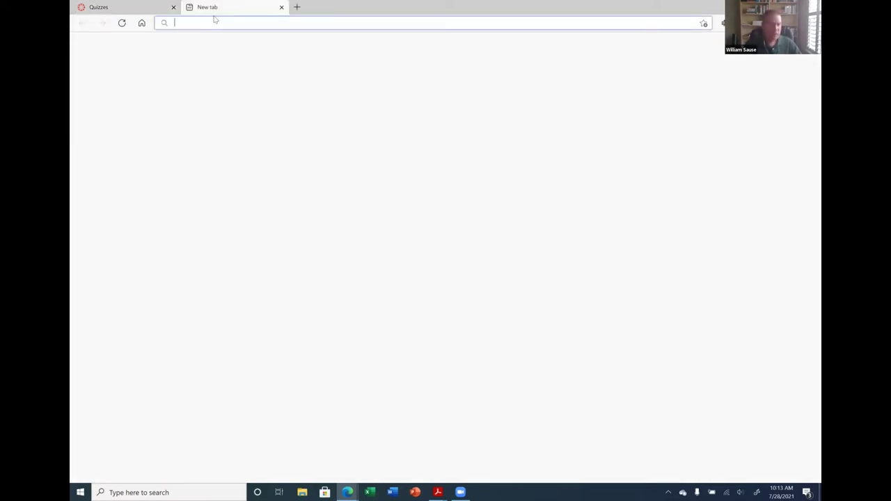
type("www.ecngage.com")
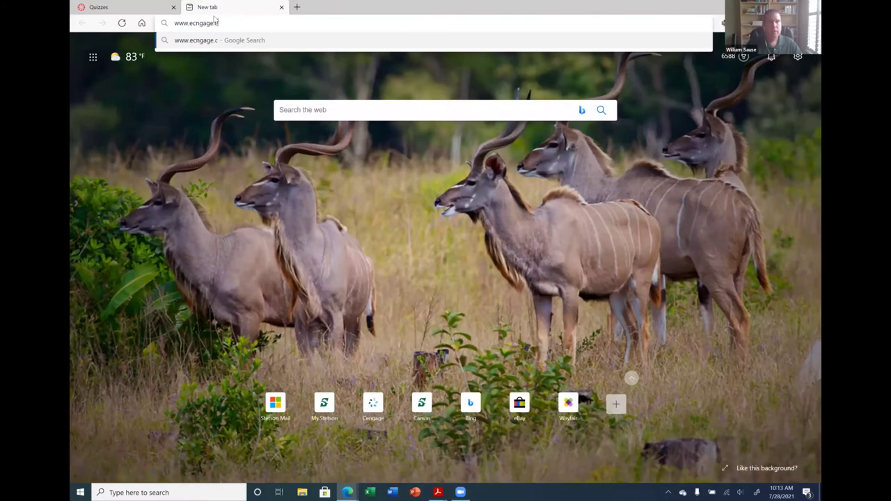
key("Return")
left_click(218, 22)
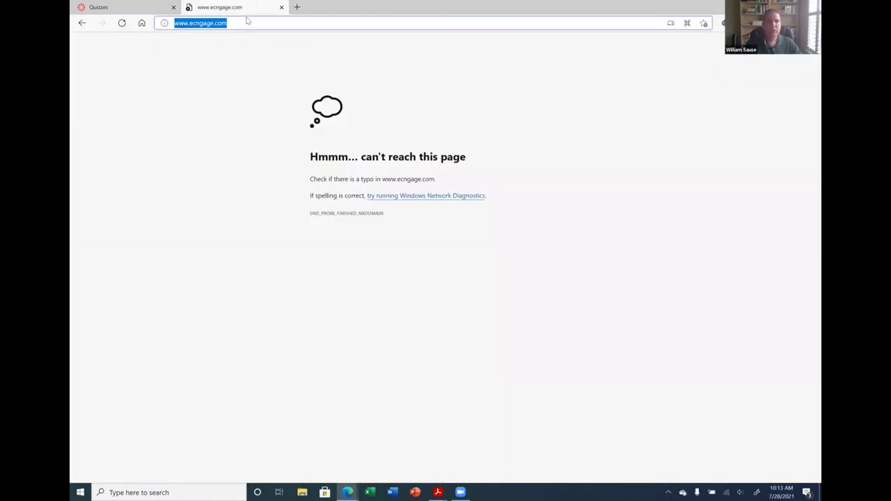
type("www.cengage.com")
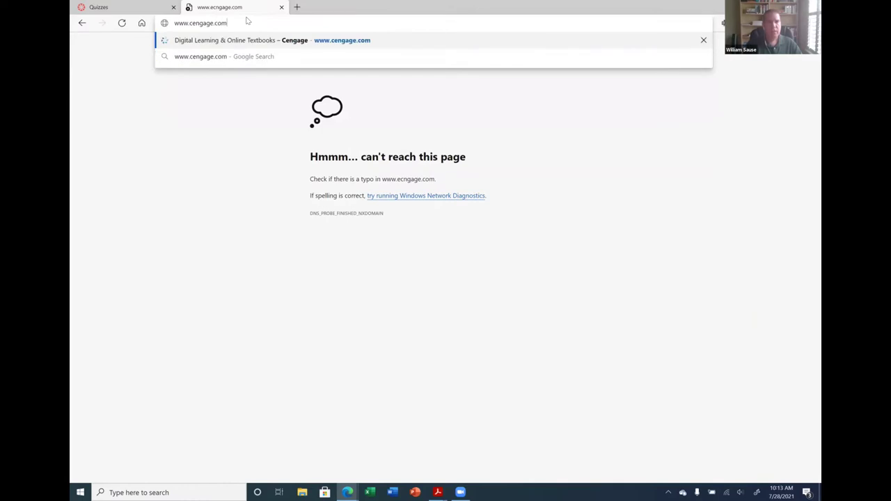
key("Return")
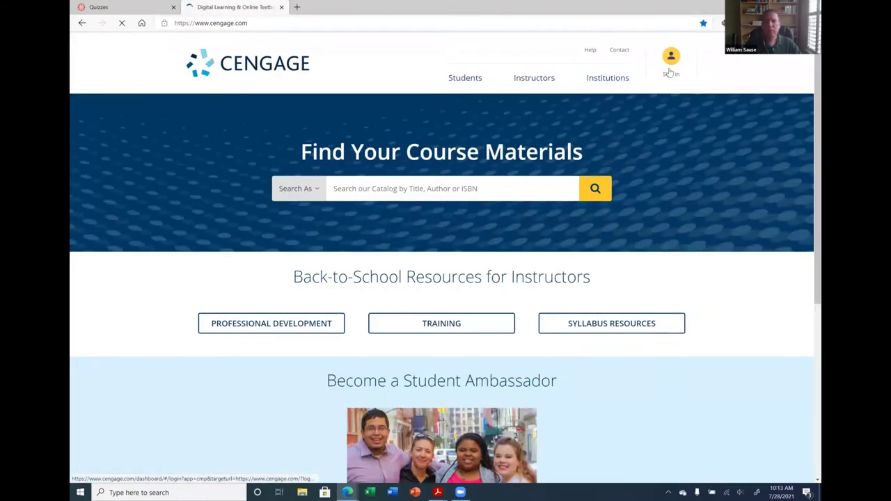
Sign in to Cengage with the instructor's e-mail address and password
left_click(670, 69)
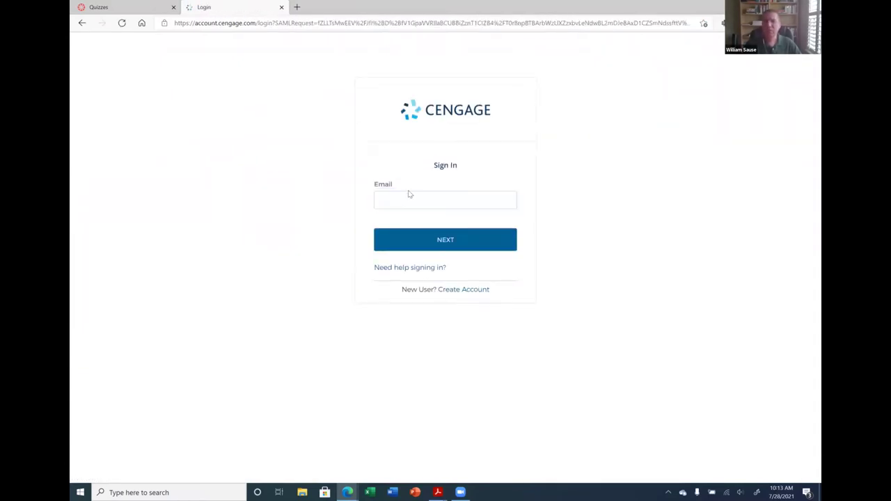
left_click(408, 200)
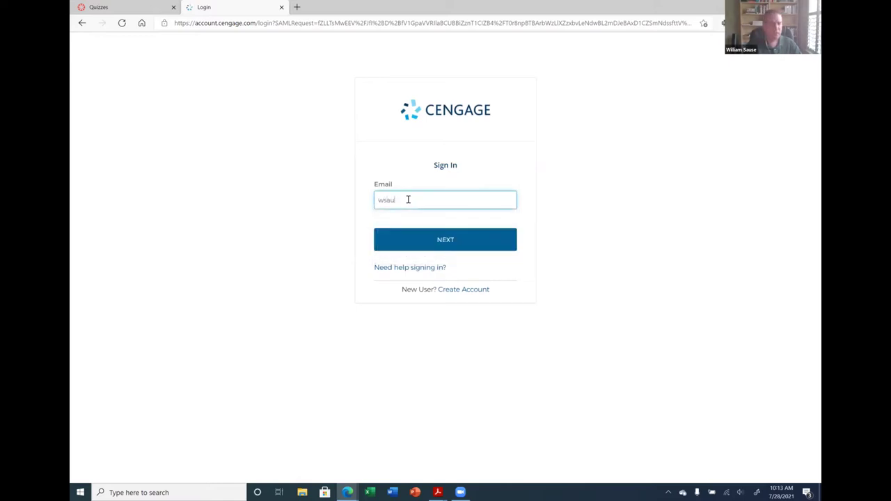
left_click(445, 238)
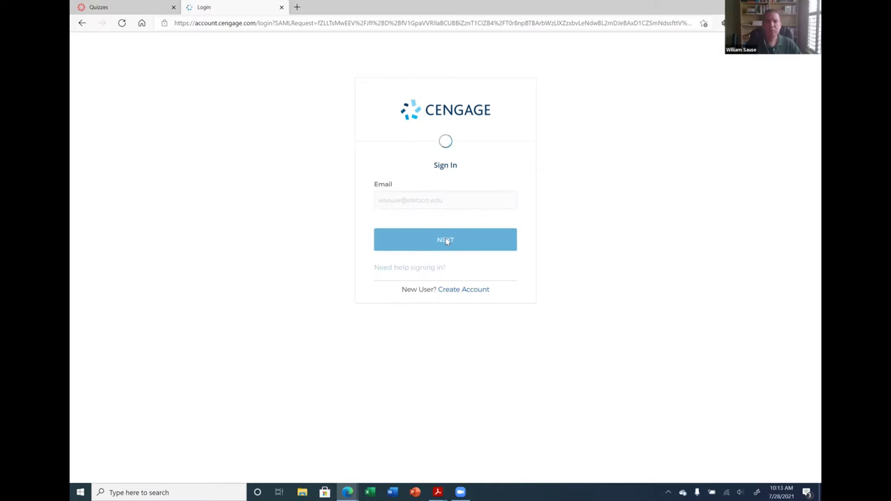
left_click(449, 274)
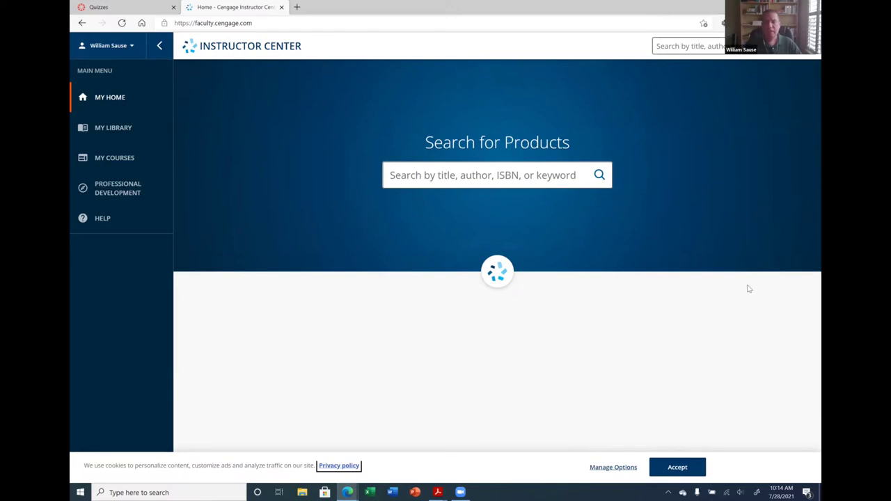
Accept the cookie notice and browse the Instructor Center My Courses list
left_click(677, 466)
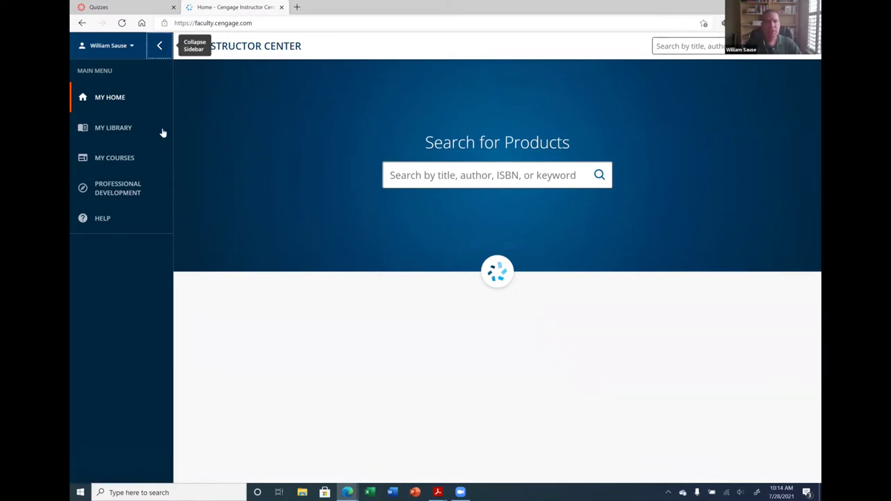
left_click(105, 160)
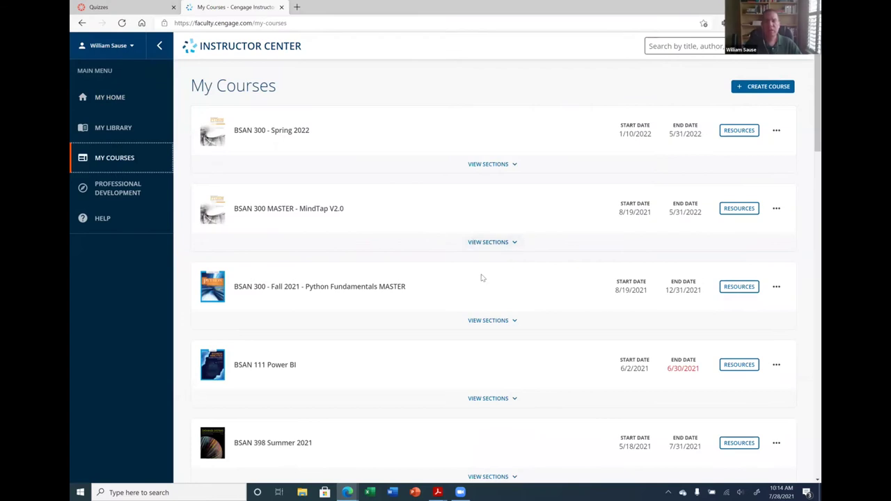
scroll(480, 278, "down", 3)
scroll(478, 277, "up", 3)
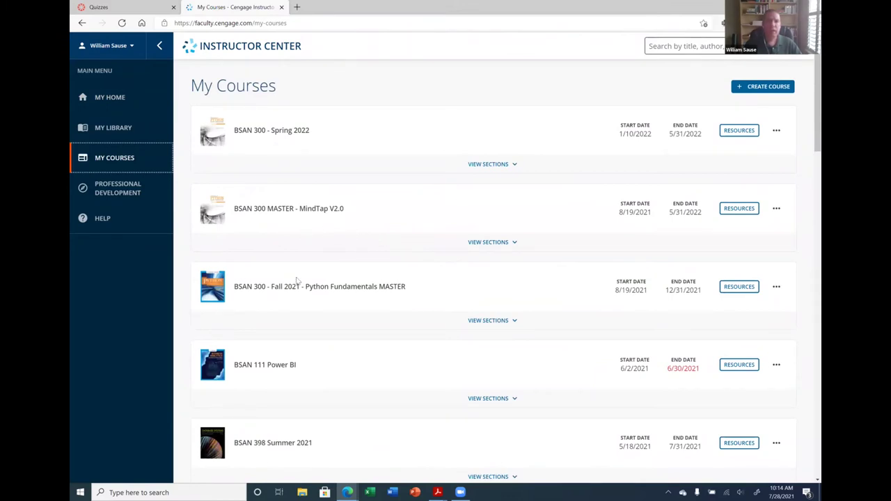
scroll(295, 278, "down", 4)
scroll(282, 268, "up", 1)
scroll(281, 266, "down", 1)
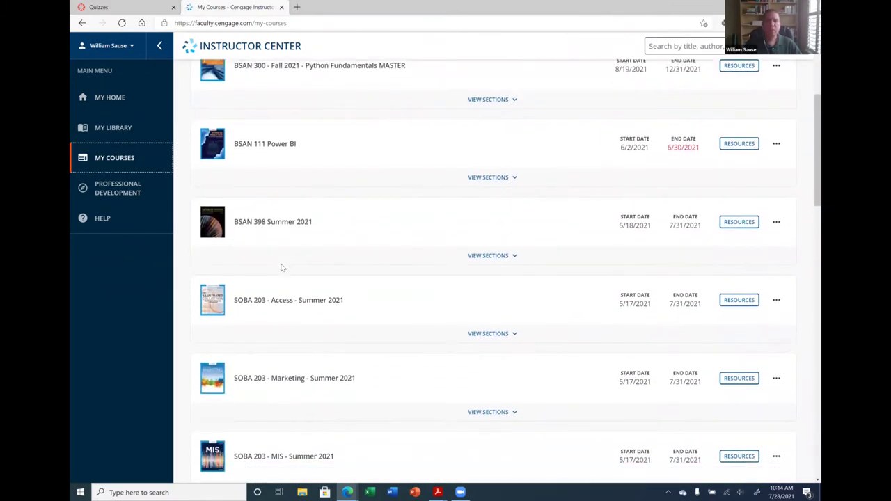
scroll(281, 267, "up", 3)
scroll(281, 257, "up", 2)
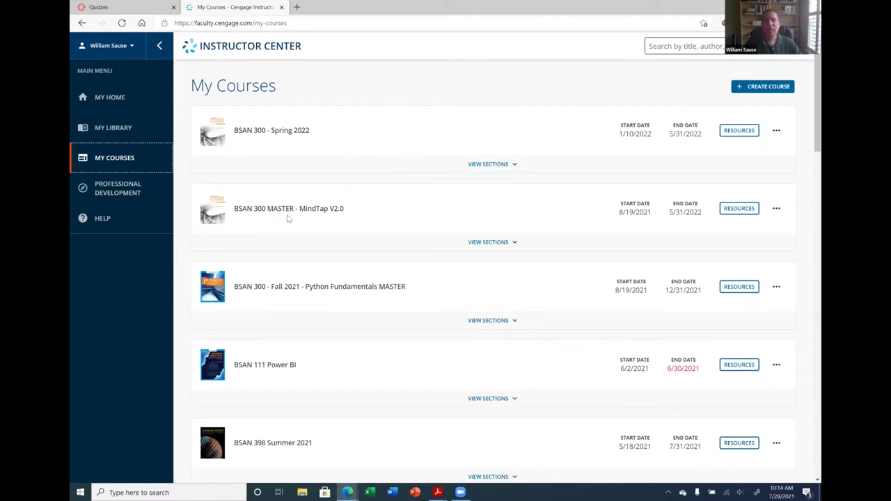
Expand BSAN 300 MASTER - MindTap V2.0's sections, glancing at its section menu and the account dropdown
left_click_drag(235, 208, 288, 209)
left_click(341, 218)
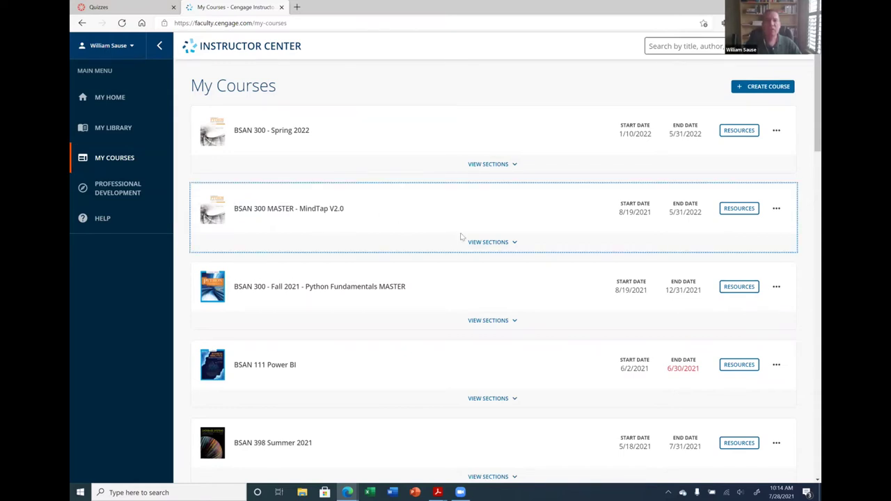
left_click(500, 243)
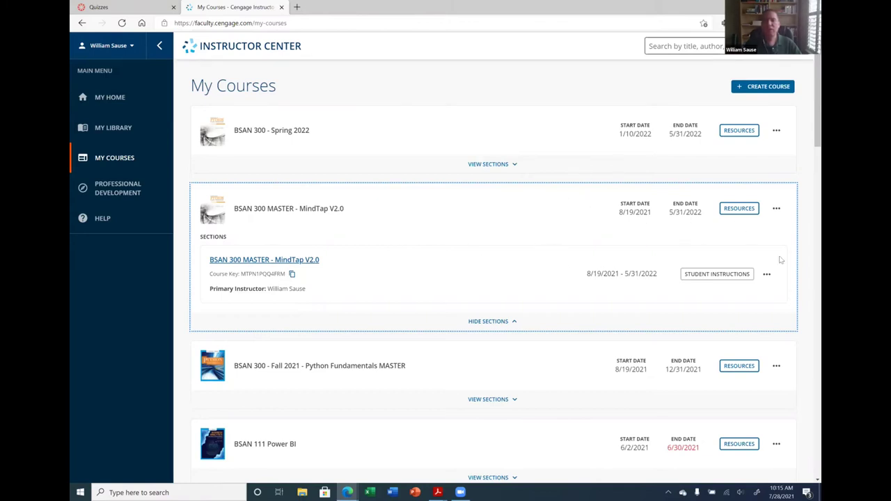
left_click(766, 275)
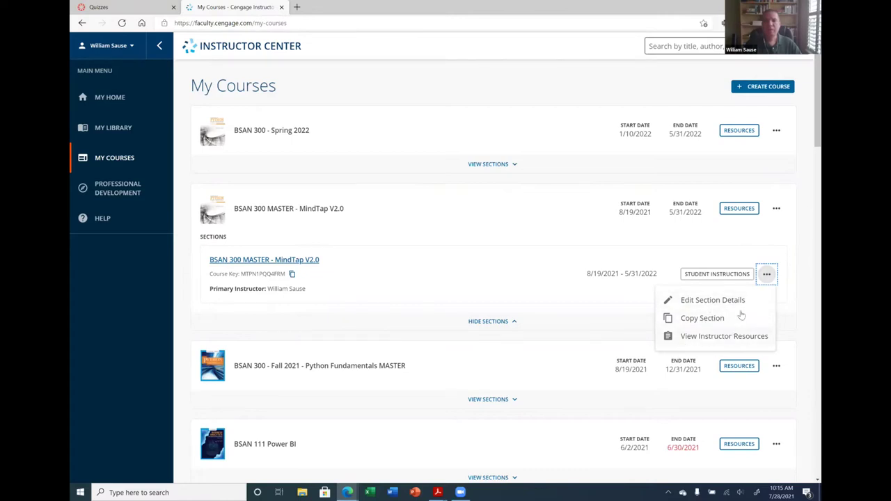
left_click(793, 274)
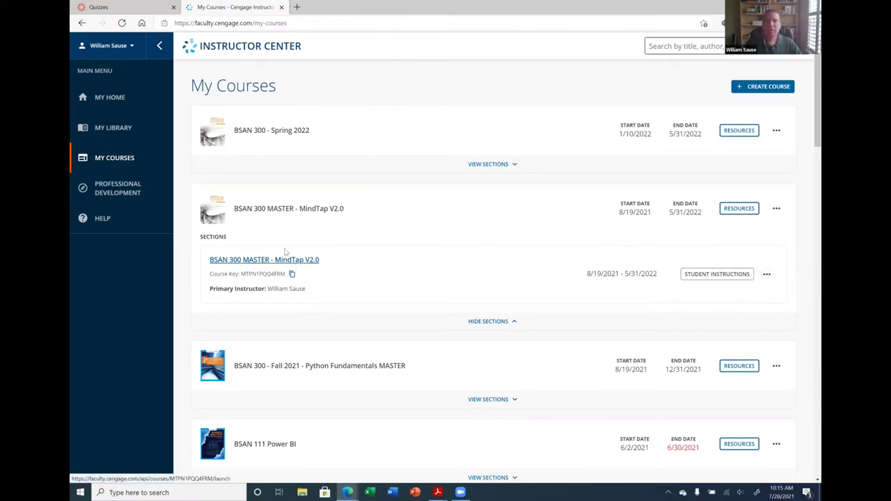
left_click(131, 46)
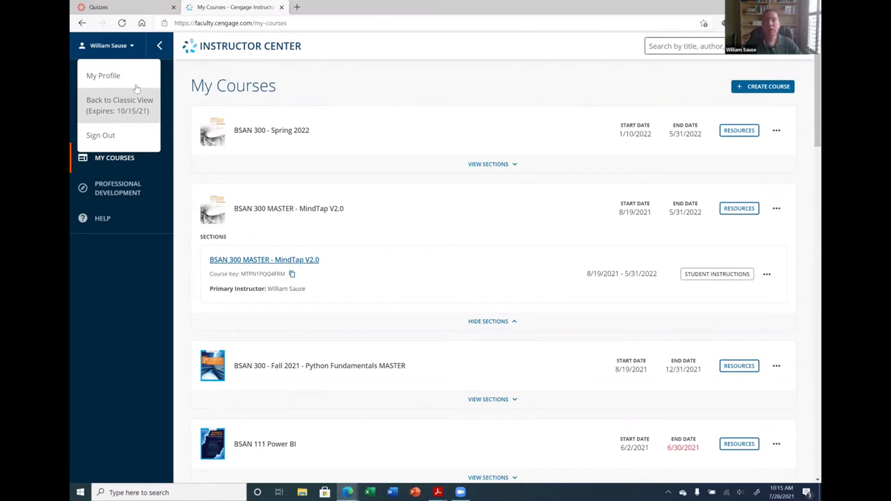
left_click(133, 51)
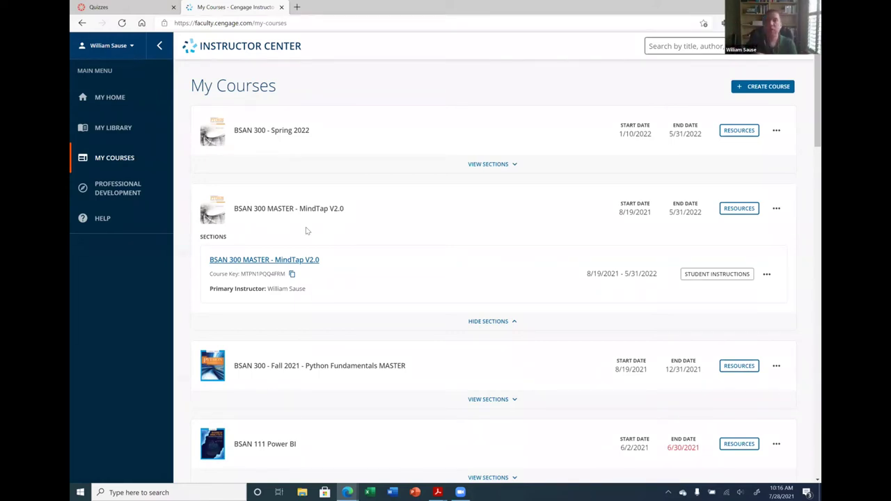
After briefly launching the MASTER section, open the BSAN 300 - Spring 2022 section in MindTap and scroll its units
left_click(307, 261)
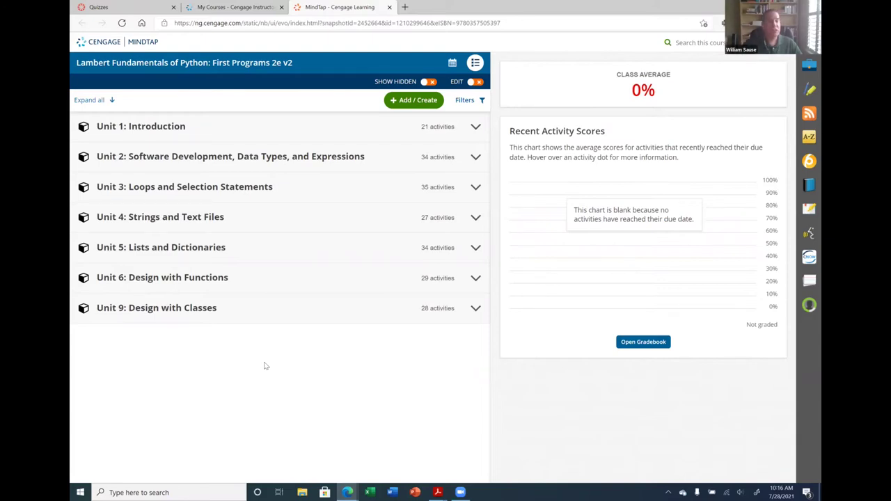
left_click(389, 7)
left_click(497, 171)
left_click(243, 184)
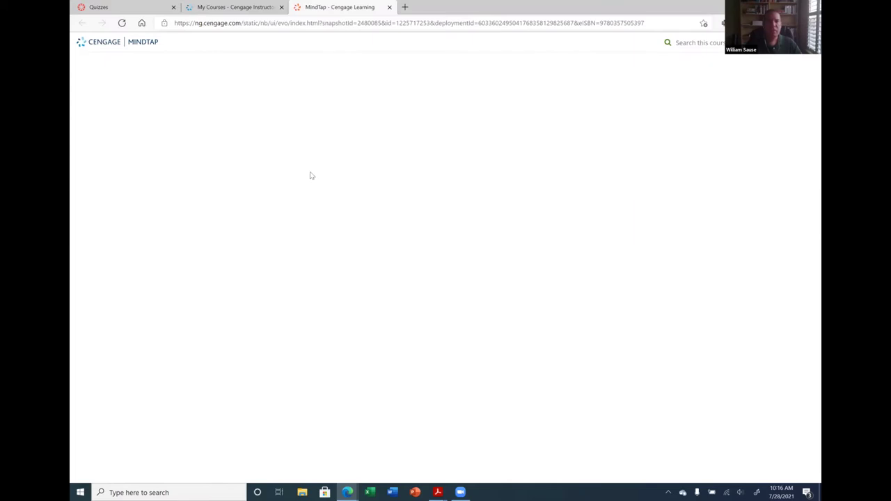
scroll(251, 199, "down", 5)
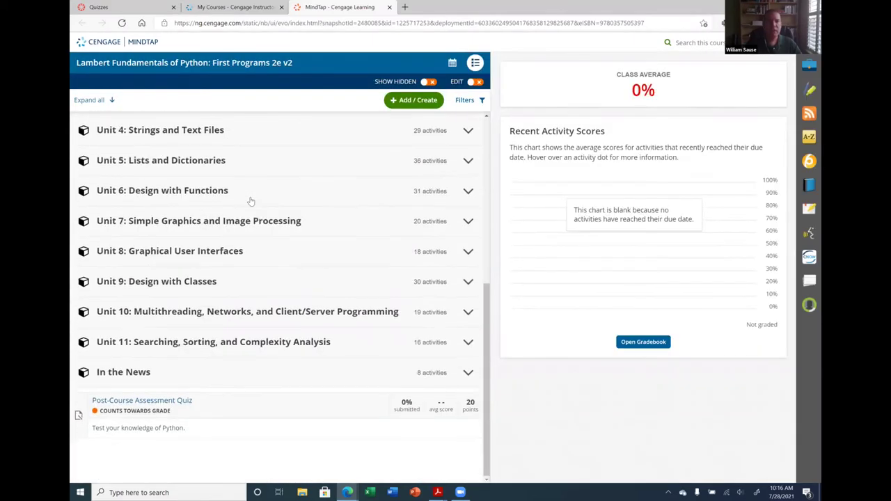
scroll(234, 259, "up", 5)
scroll(234, 258, "down", 5)
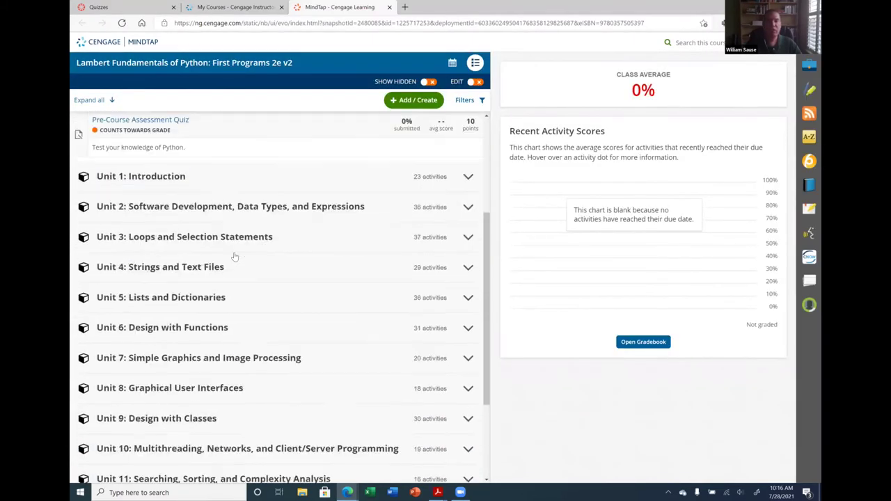
scroll(234, 257, "up", 5)
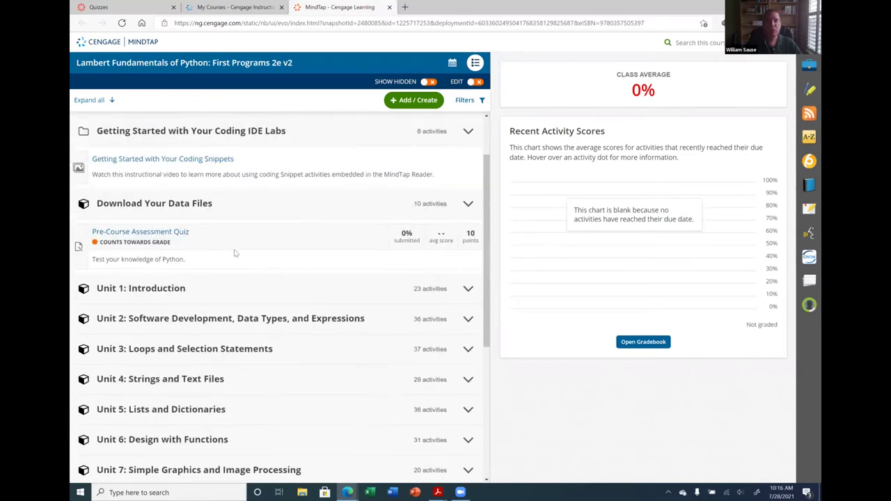
Close the MindTap course and return to the BSAN 300 Quizzes page in Canvas
left_click(388, 7)
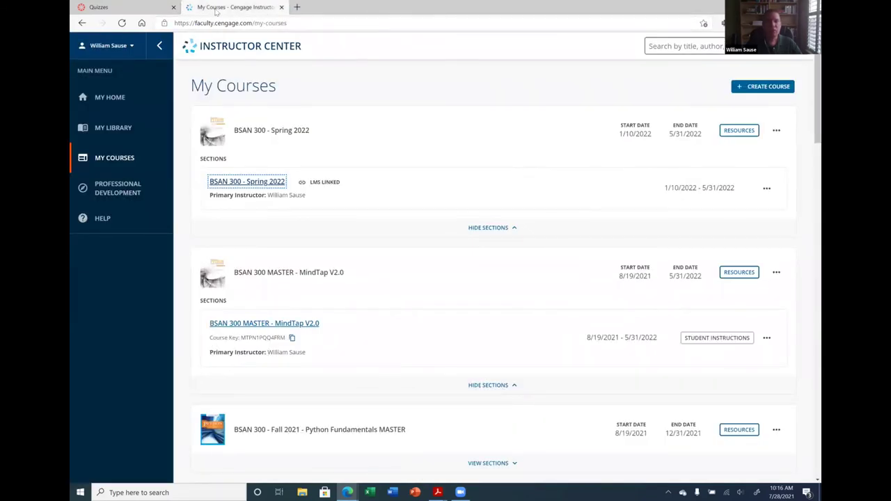
left_click(128, 9)
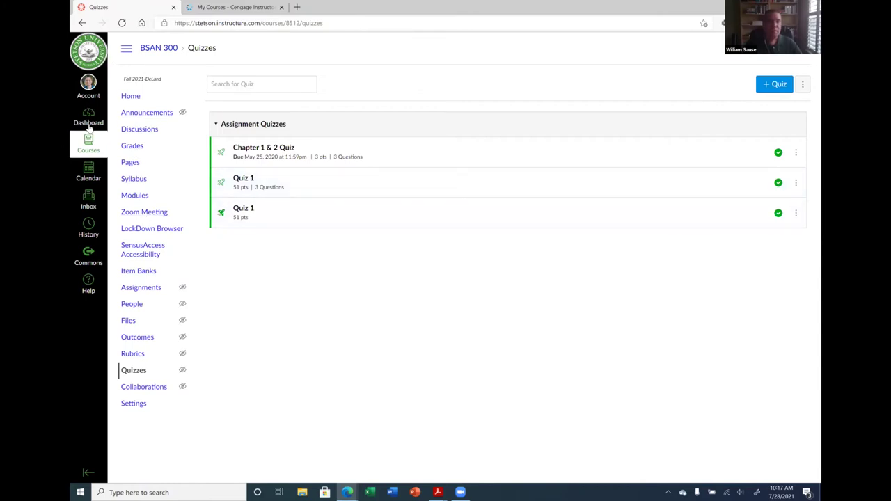
Show BSAN 300's course navigation settings and scroll the enabled and hidden items, including Cengage
left_click(134, 405)
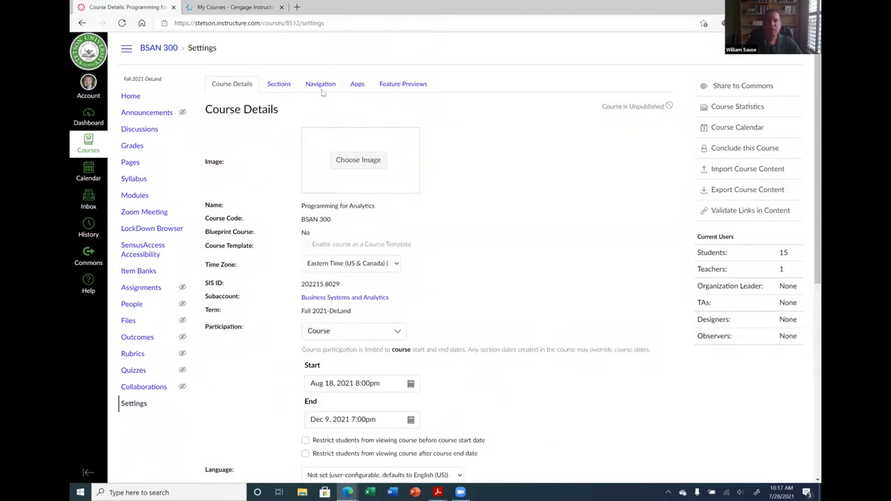
left_click(321, 84)
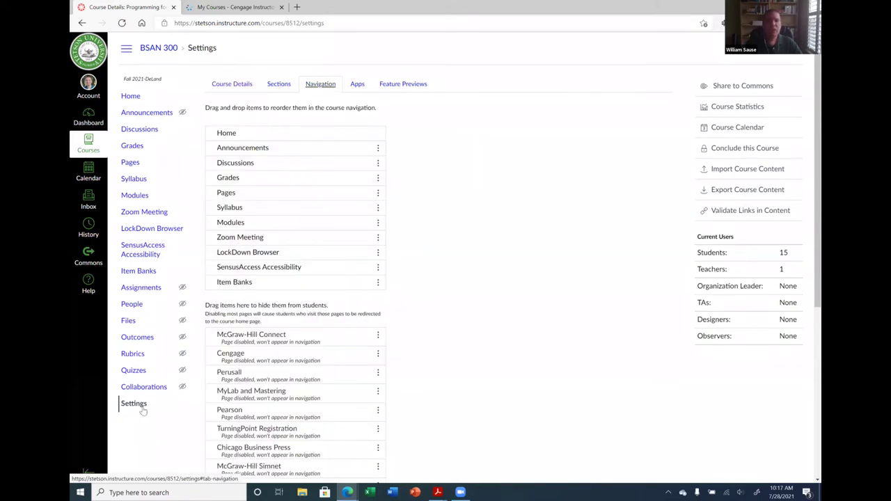
scroll(526, 297, "down", 3)
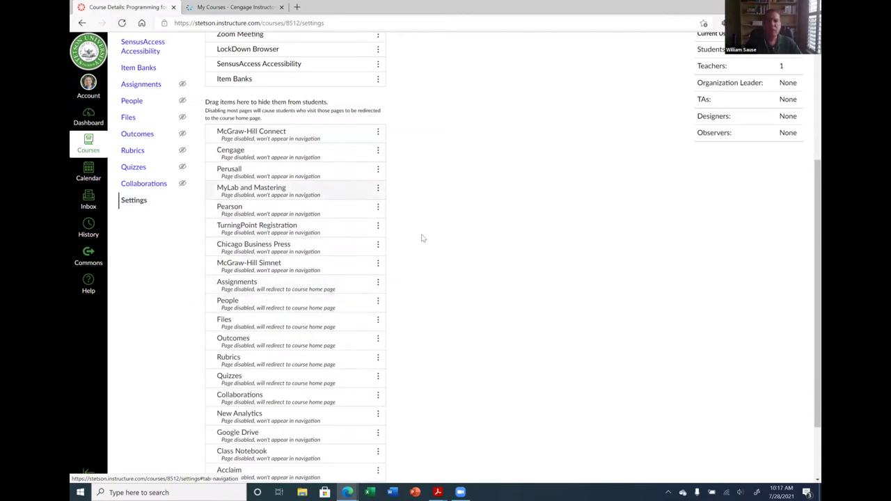
scroll(491, 297, "up", 2)
scroll(491, 296, "up", 1)
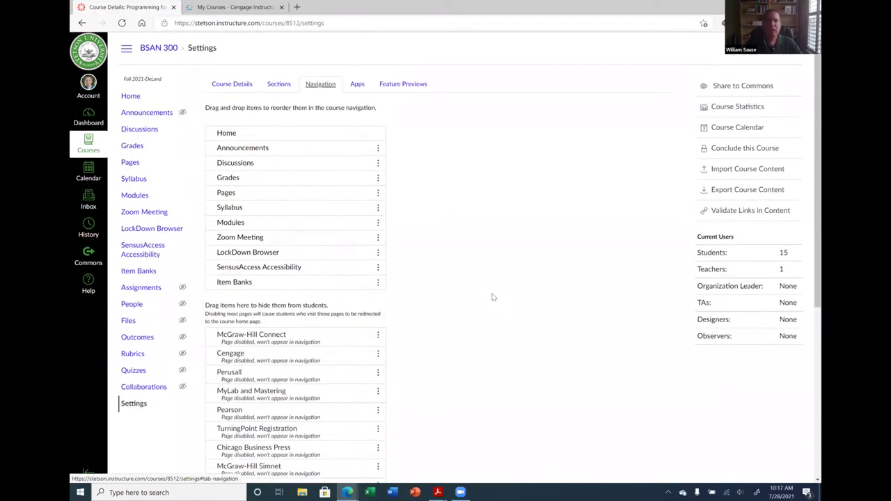
scroll(491, 295, "down", 1)
scroll(487, 292, "up", 1)
left_click(358, 85)
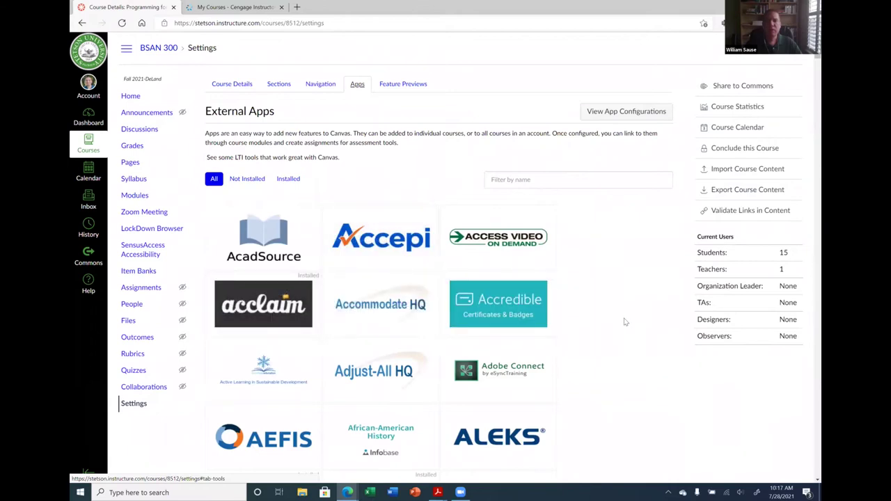
scroll(630, 318, "down", 5)
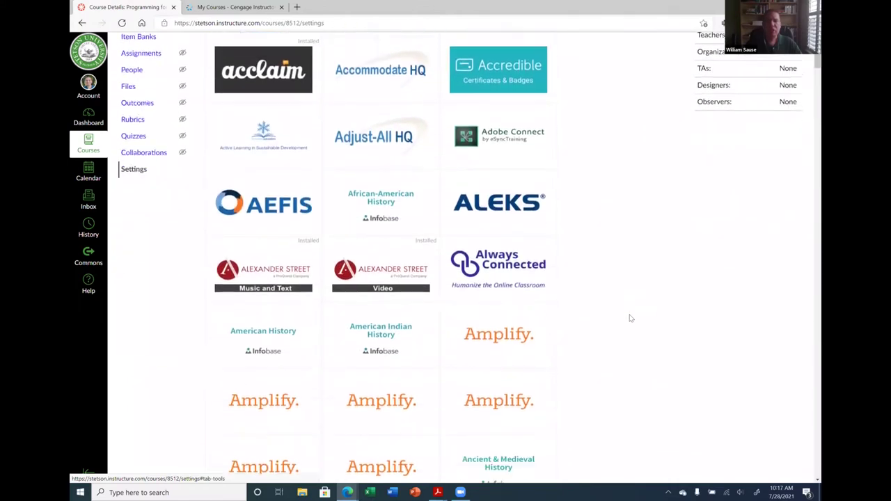
scroll(629, 318, "down", 7)
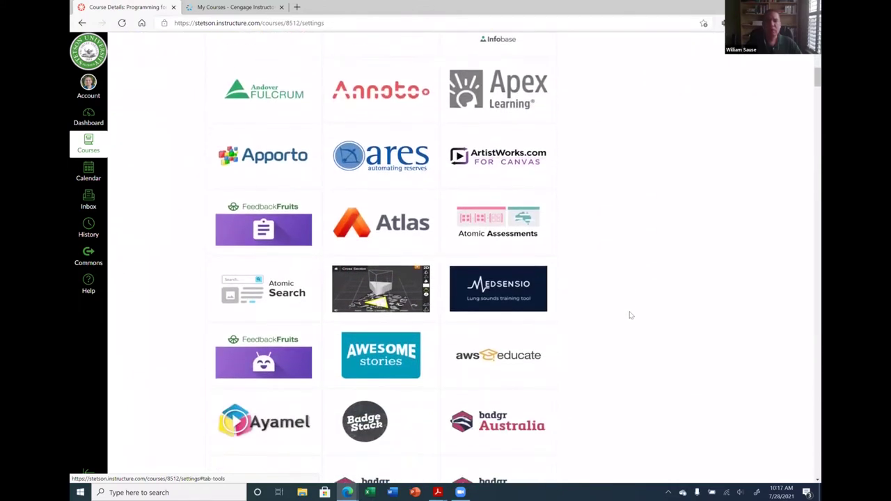
scroll(630, 314, "down", 6)
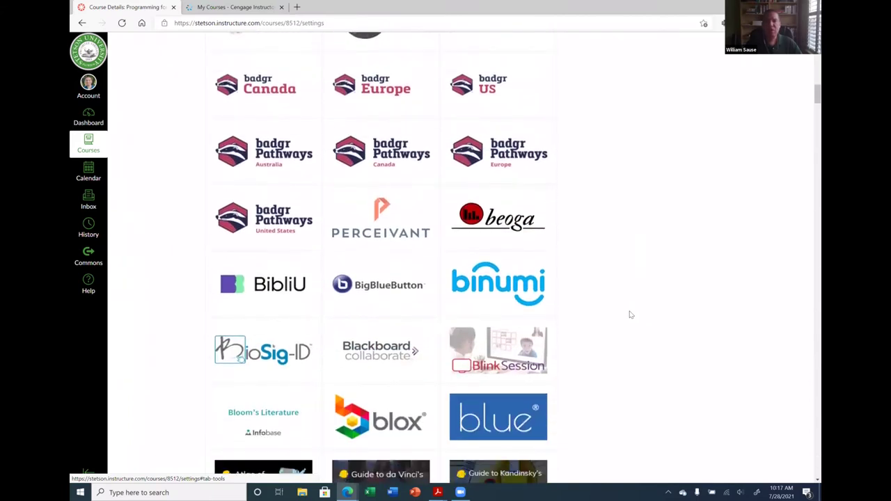
scroll(629, 315, "down", 4)
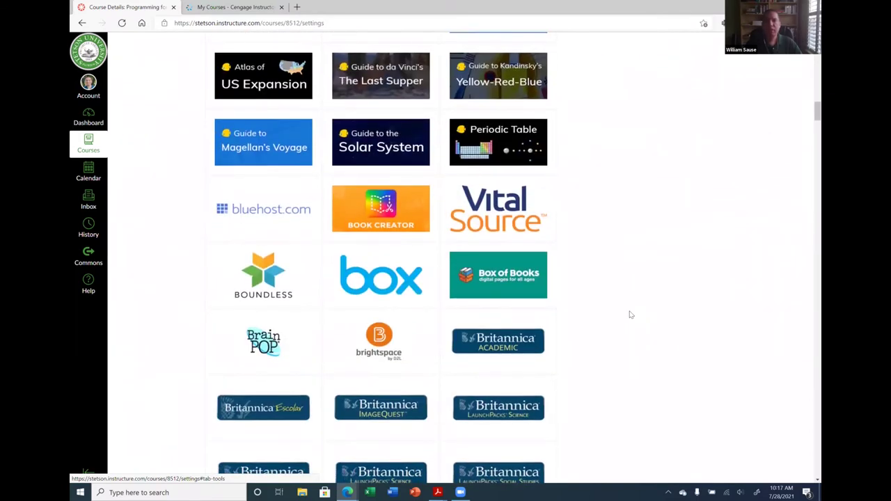
scroll(630, 314, "down", 2)
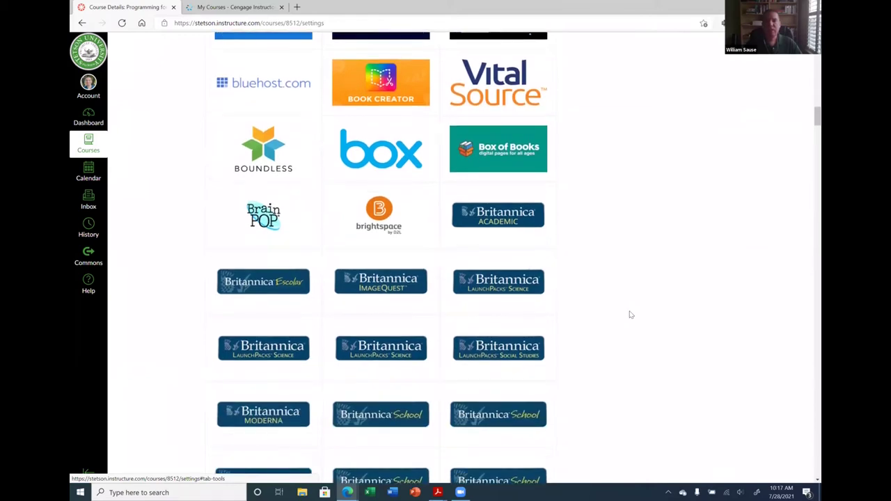
scroll(634, 302, "down", 10)
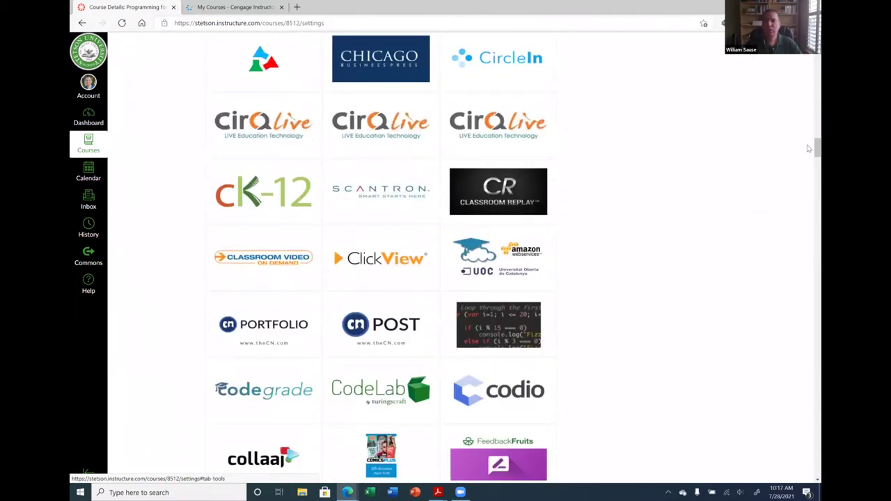
left_click_drag(808, 148, 808, 190)
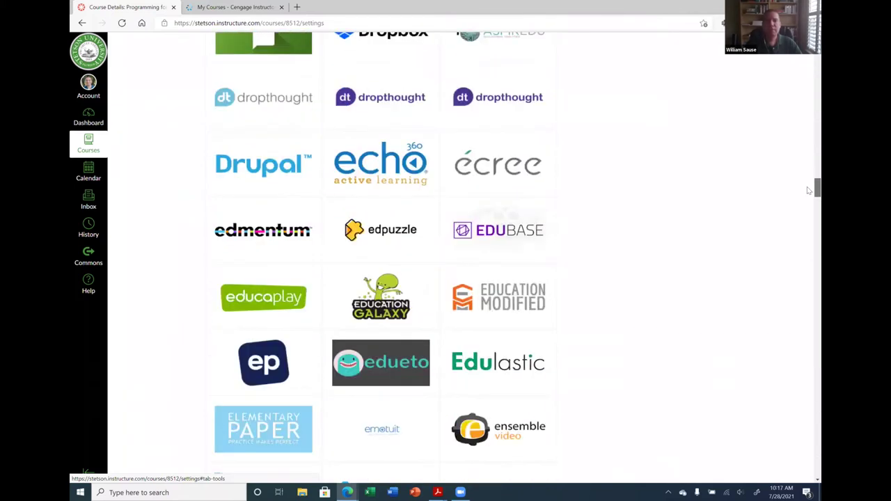
scroll(808, 199, "down", 2)
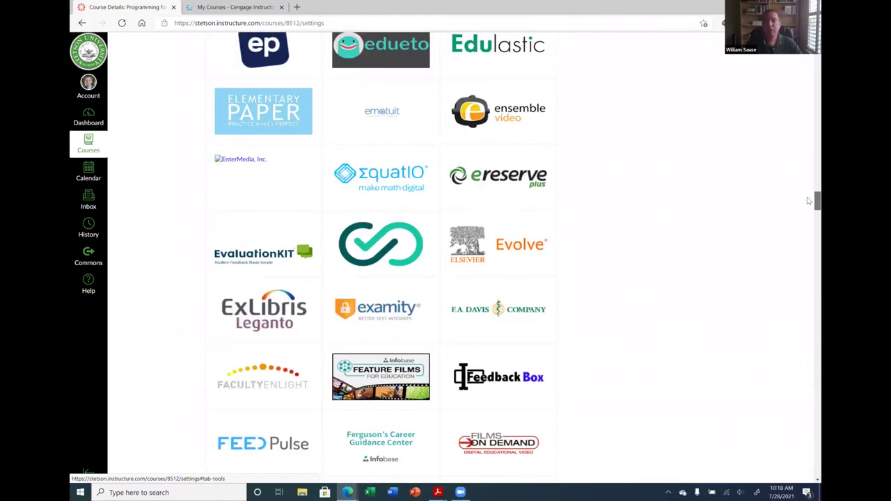
left_click_drag(808, 206, 809, 311)
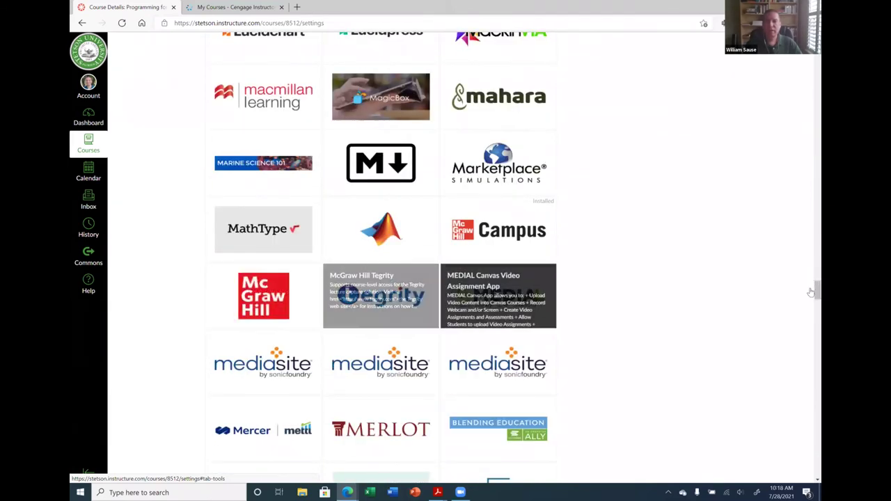
scroll(352, 61, "up", 20)
scroll(353, 61, "up", 10)
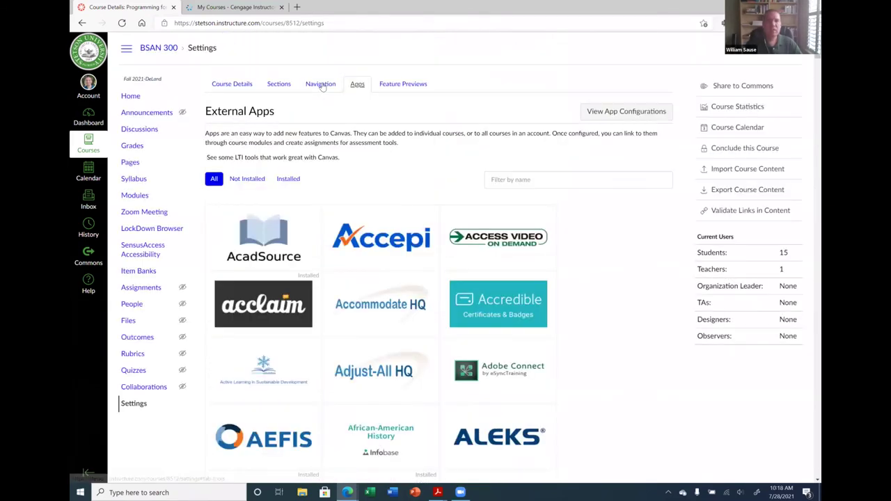
Move Cengage from the hidden items into the enabled course navigation list and save
left_click(319, 84)
scroll(270, 346, "down", 2)
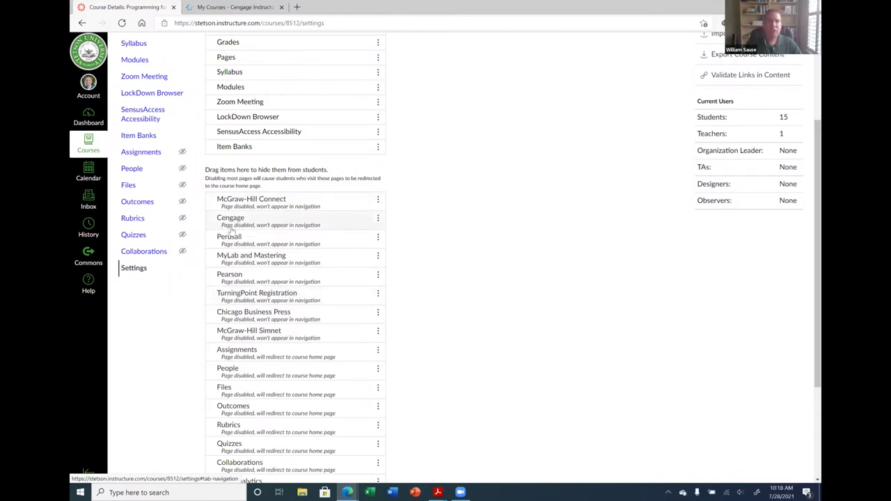
left_click_drag(235, 223, 224, 165)
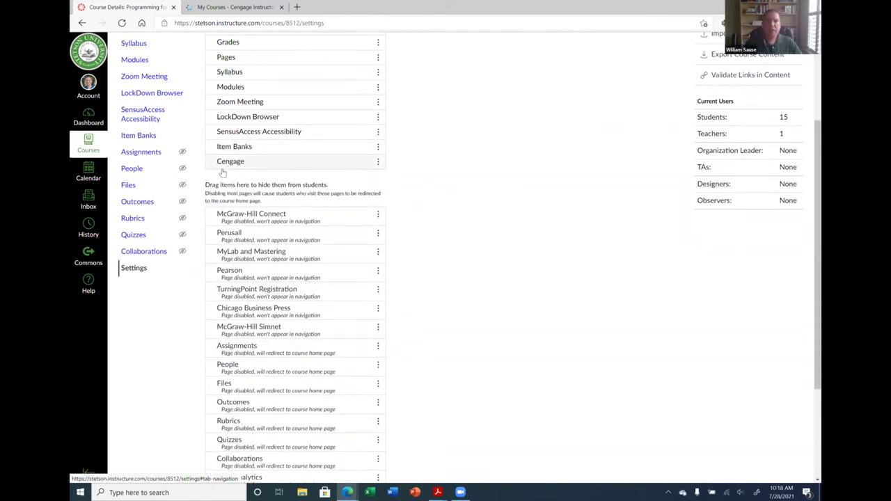
scroll(234, 165, "up", 1)
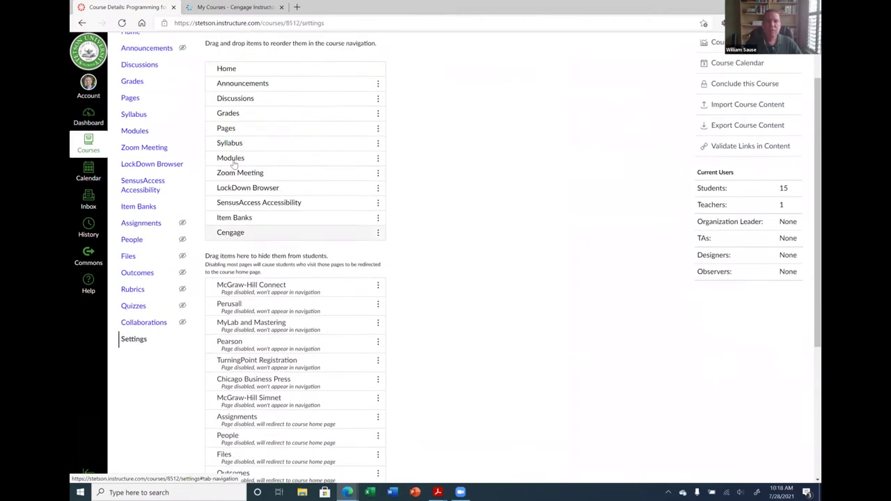
scroll(234, 163, "up", 1)
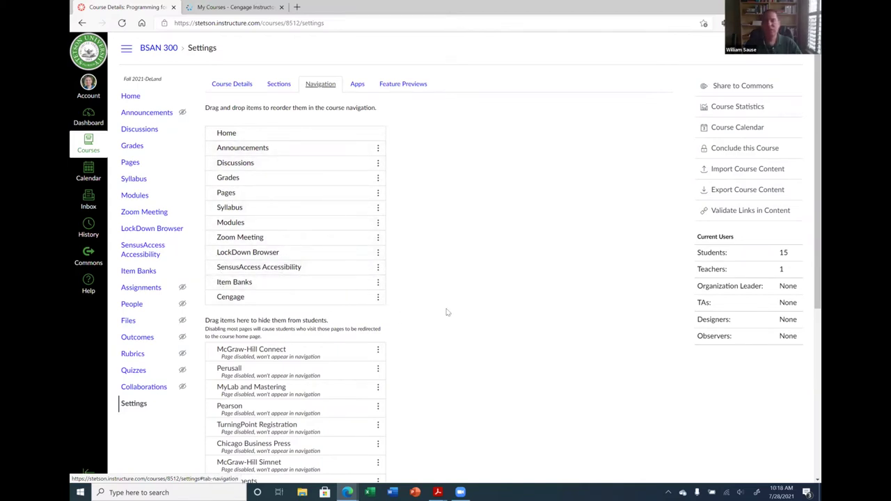
scroll(446, 307, "down", 2)
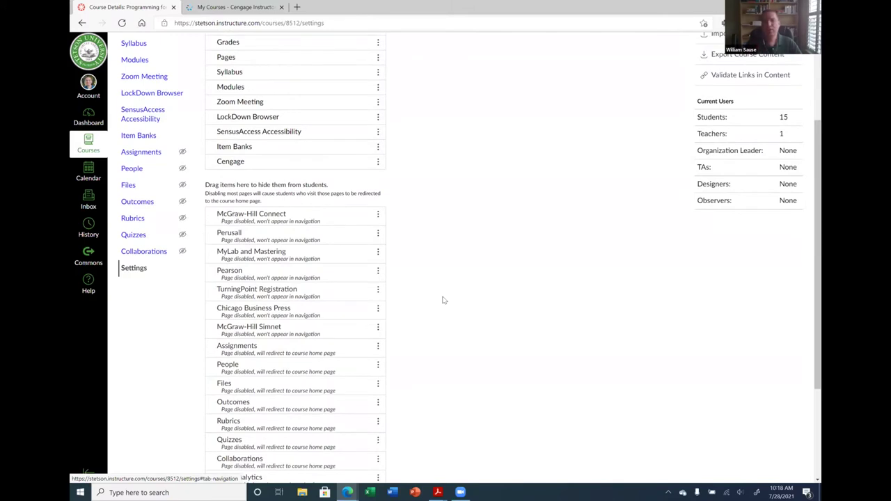
scroll(452, 306, "down", 3)
left_click(220, 455)
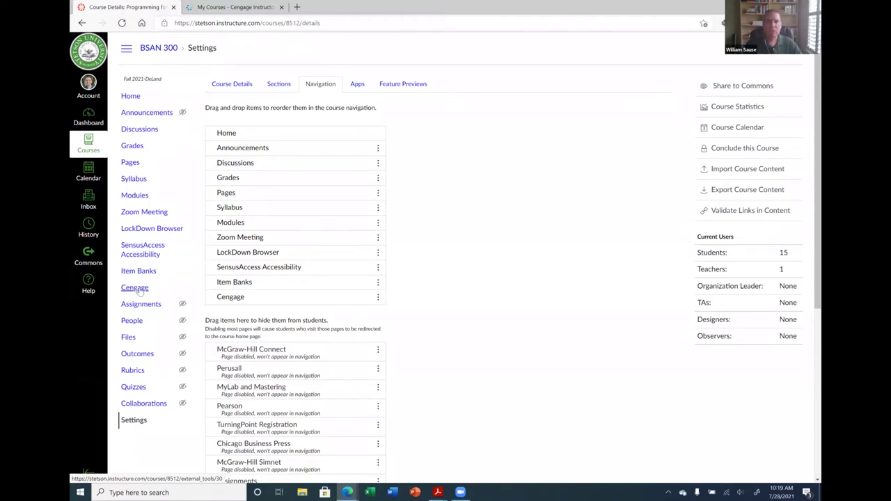
Open Cengage from the BSAN 300 course menu to see the Homework Platforms, Cengage Infuse and eBook Only options
left_click(137, 288)
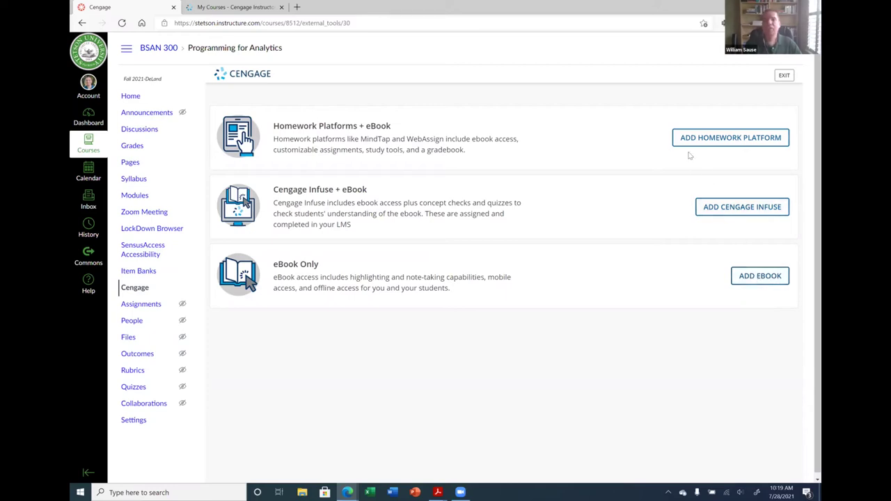
Show the homework platforms available to the institution and scroll through all 11 MindTap titles
left_click(720, 138)
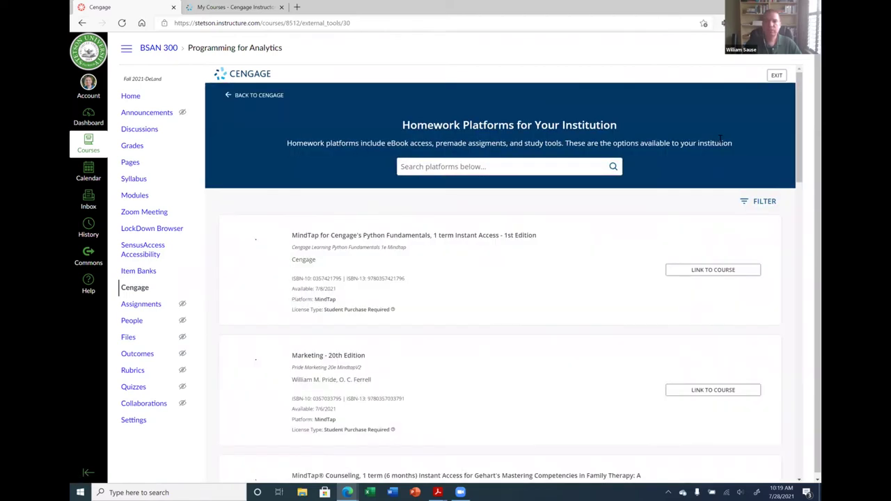
scroll(492, 300, "down", 5)
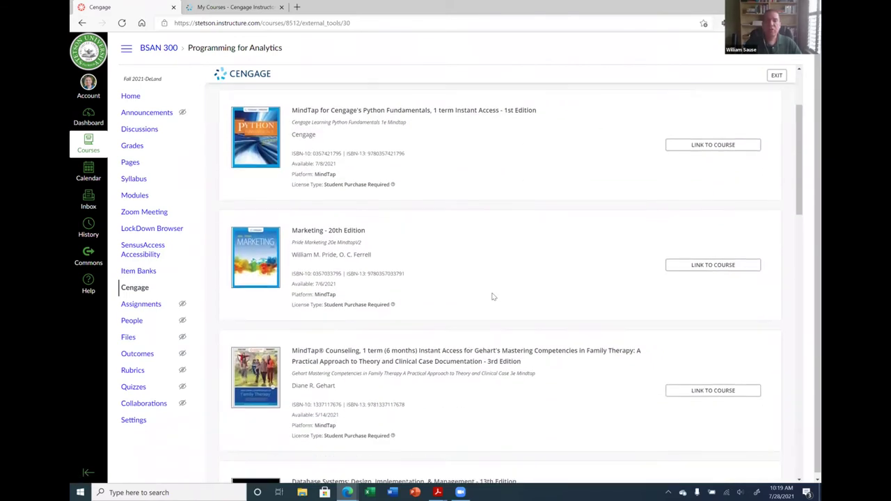
scroll(492, 294, "down", 5)
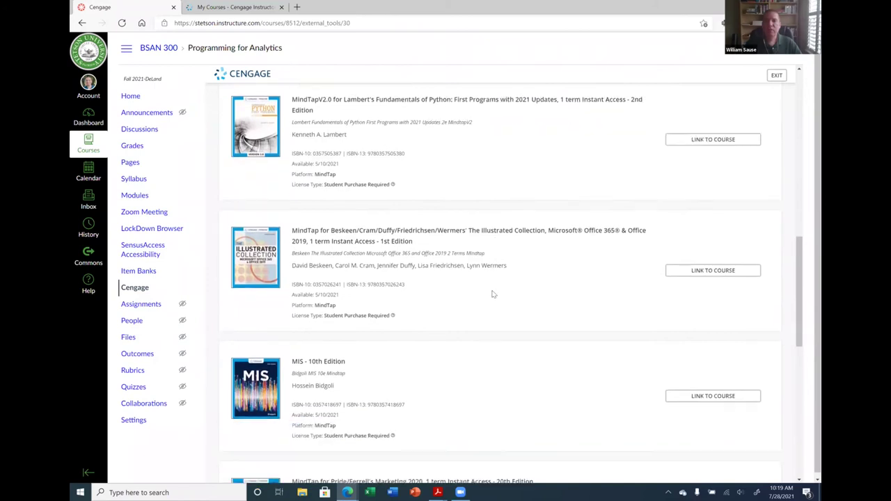
scroll(492, 288, "down", 5)
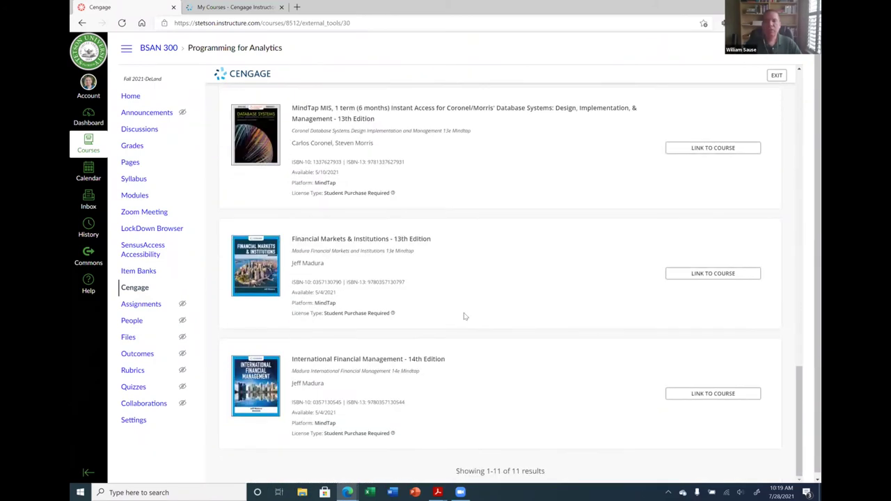
scroll(462, 314, "up", 10)
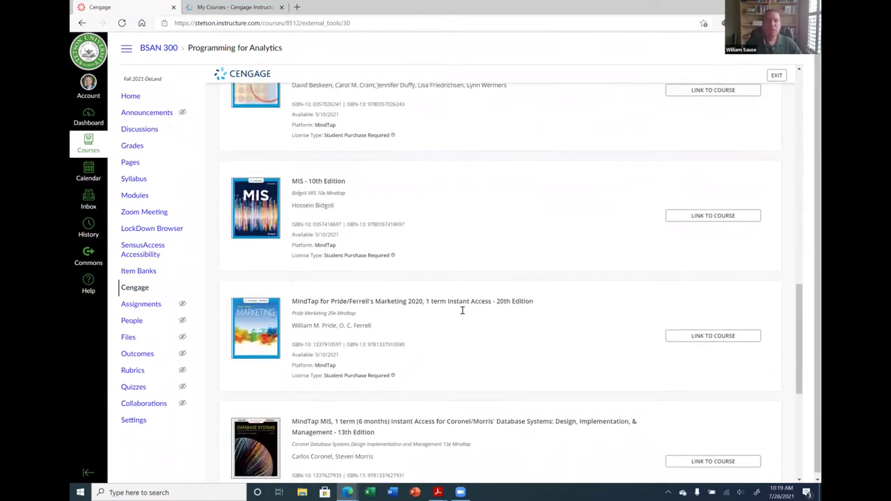
scroll(461, 307, "up", 10)
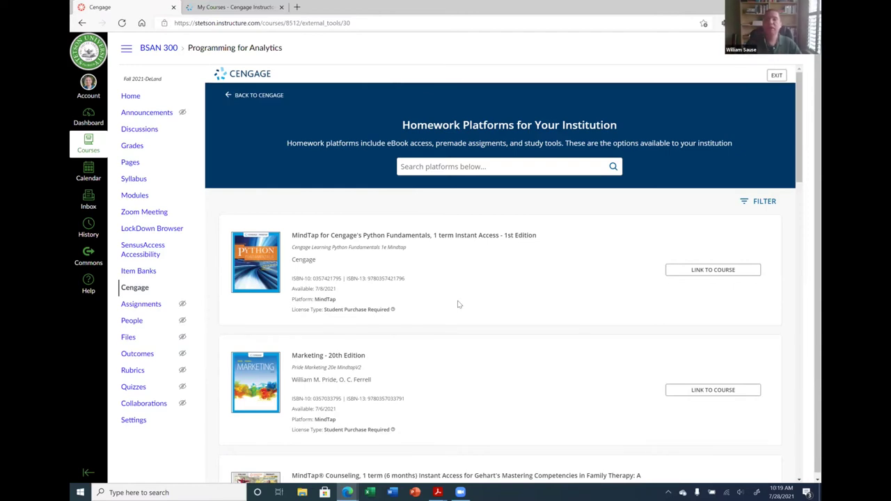
scroll(450, 312, "down", 6)
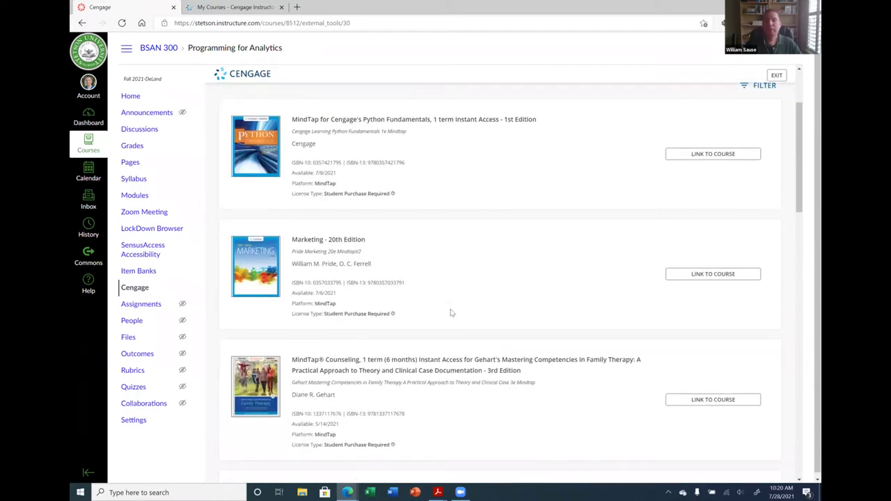
scroll(450, 312, "down", 7)
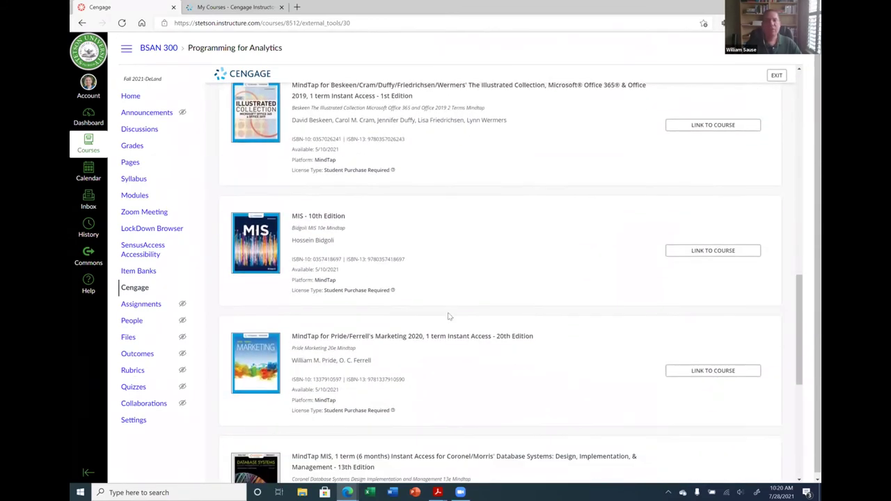
scroll(449, 316, "up", 8)
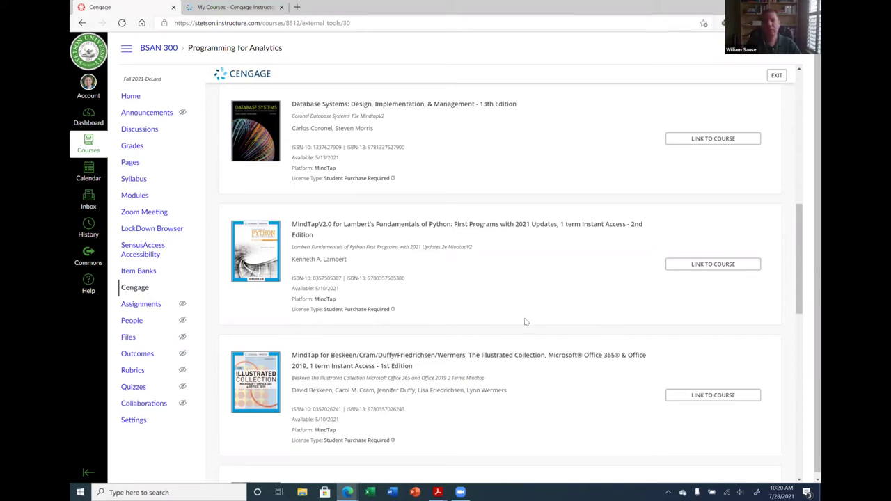
scroll(523, 323, "up", 1)
scroll(525, 322, "up", 6)
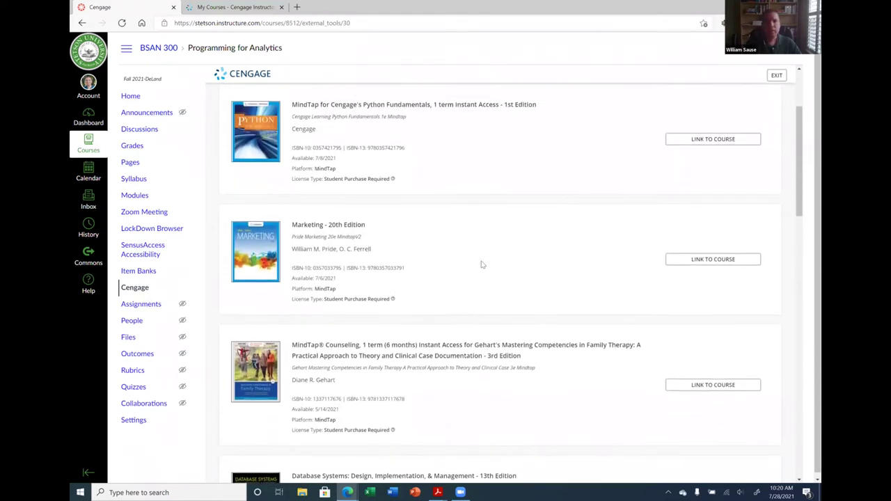
scroll(481, 264, "down", 7)
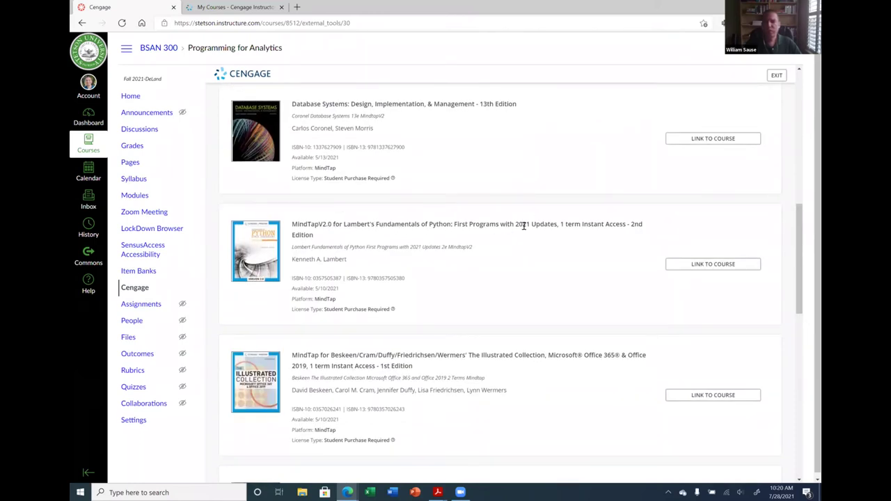
Link the MindTapV2.0 Lambert Fundamentals of Python title to the course to reach its setup choices
left_click(707, 267)
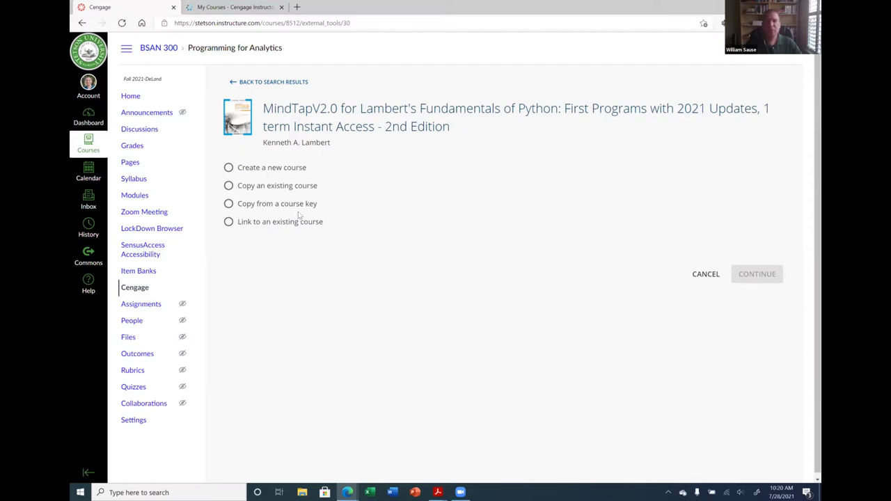
left_click(254, 6)
scroll(293, 299, "down", 2)
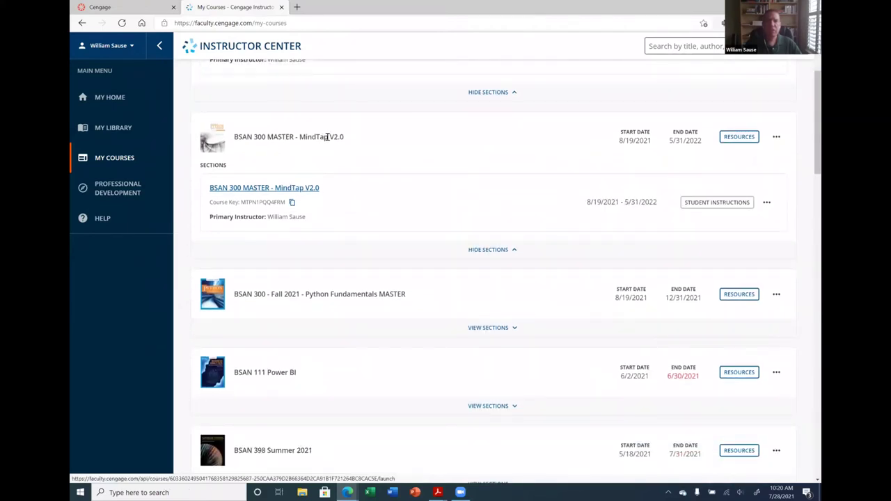
double_click(254, 201)
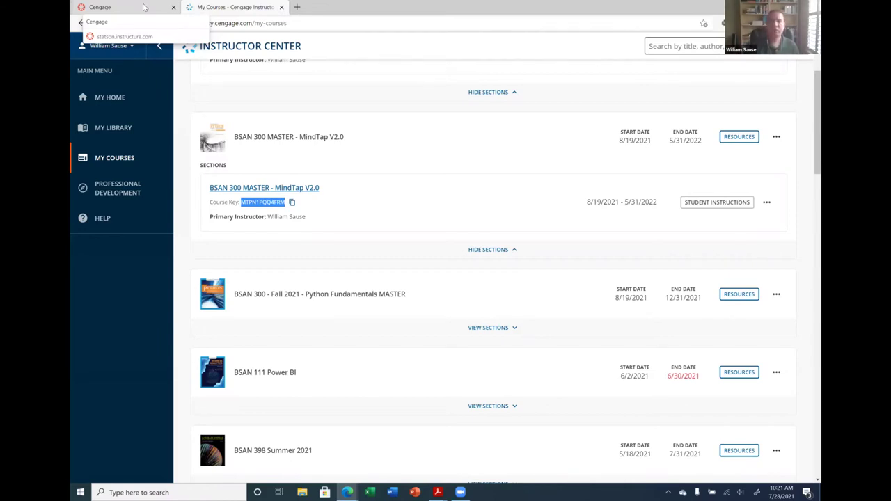
left_click(144, 7)
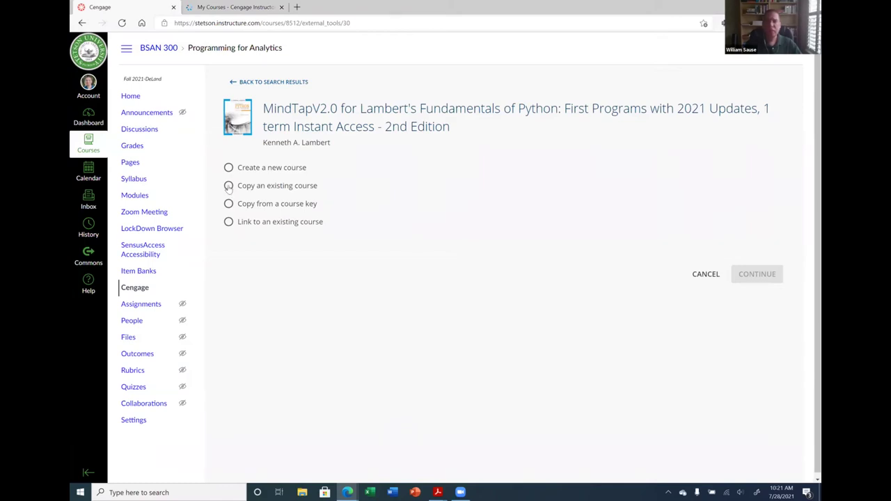
Settle on Copy an existing course after briefly viewing Create a new course, then switch to Cengage My Courses
left_click(228, 186)
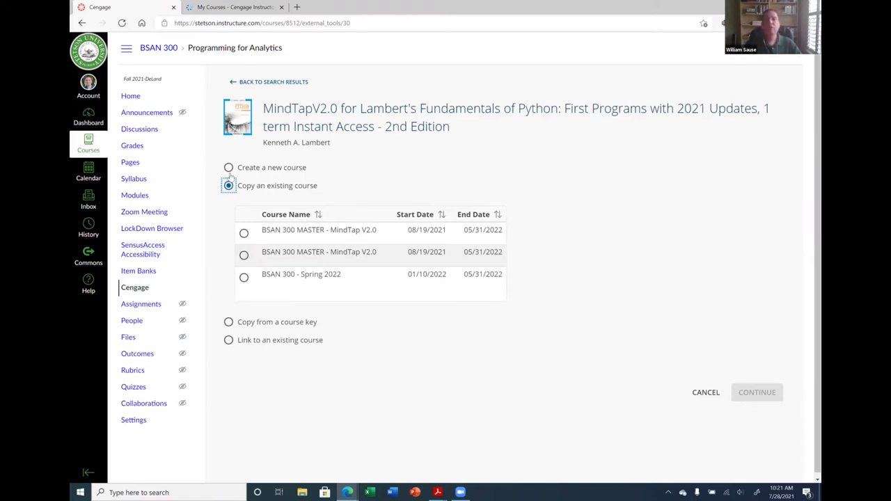
left_click(228, 167)
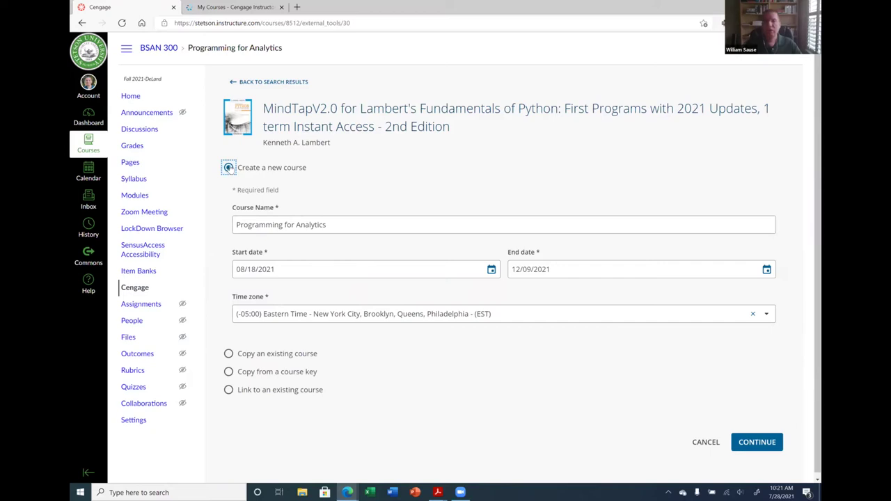
left_click(229, 354)
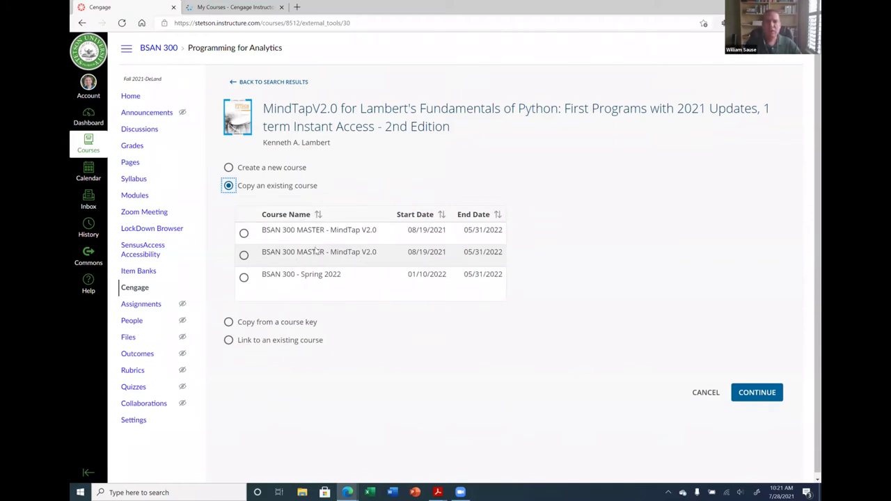
left_click(233, 7)
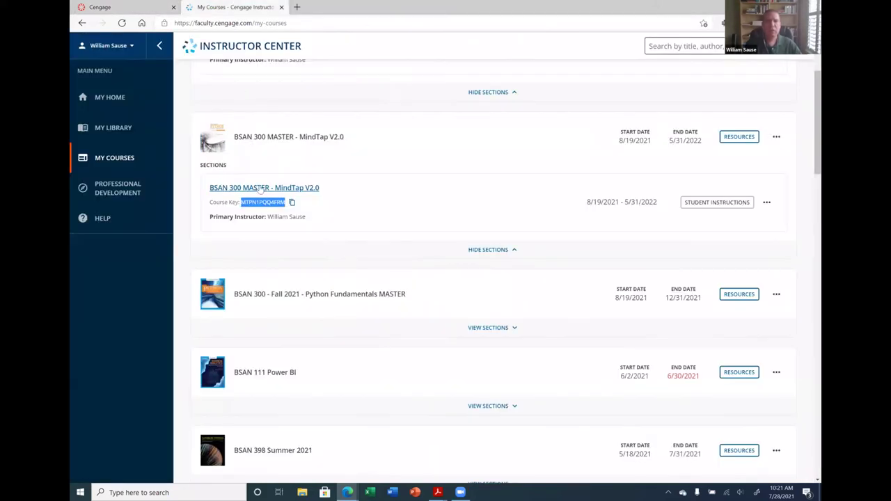
Inspect the BSAN 300 MASTER - MindTap V2.0 card on My Courses, selecting its full title
left_click(347, 208)
left_click(235, 138)
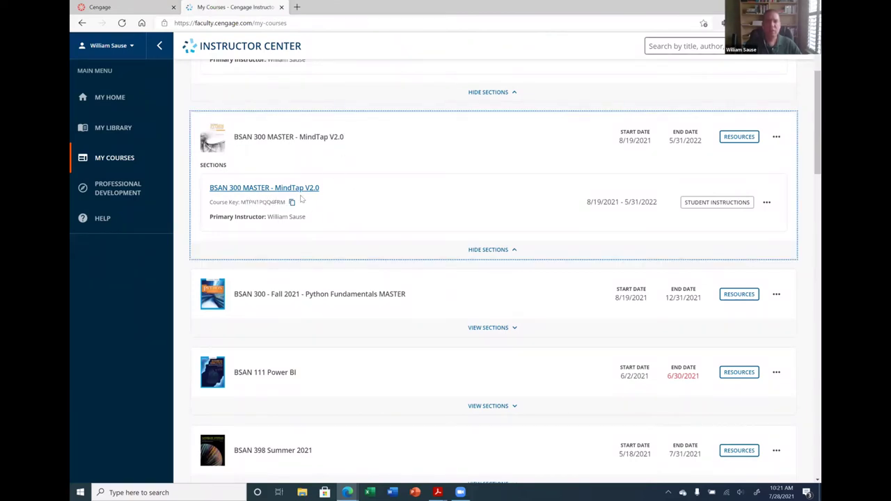
scroll(338, 199, "up", 2)
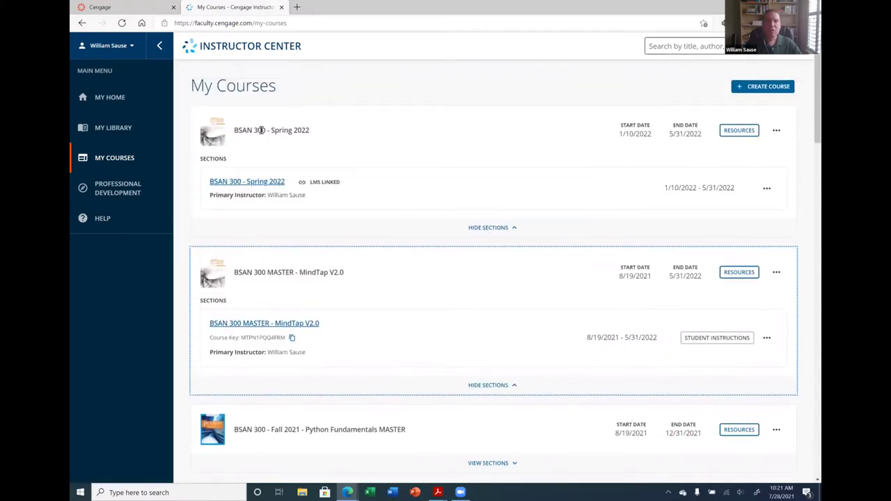
left_click_drag(233, 272, 343, 274)
left_click(240, 274)
left_click(342, 273)
triple_click(343, 273)
left_click(343, 275)
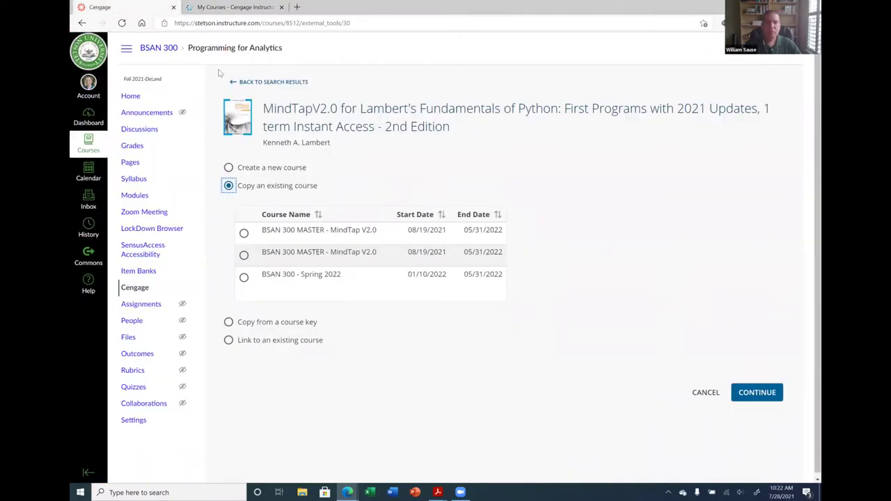
Choose the second BSAN 300 MASTER course to copy and name the copy 'BSAN 300 - Fall 2021'
left_click(244, 255)
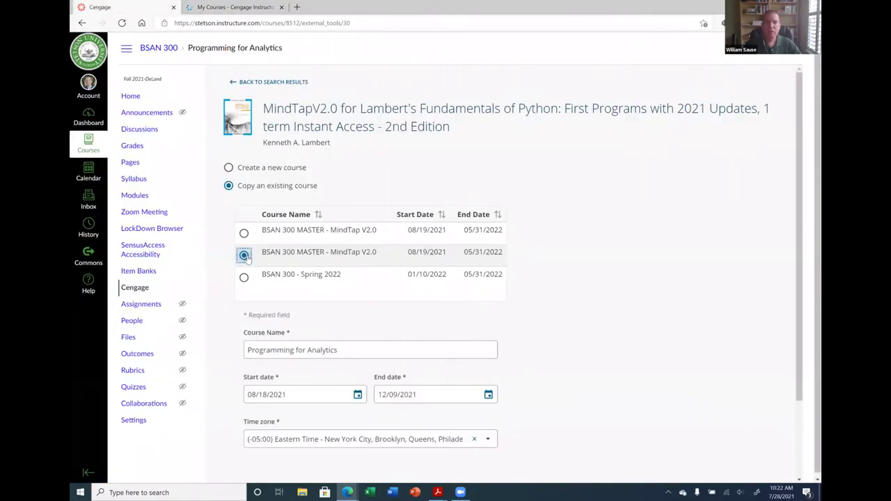
scroll(615, 291, "down", 2)
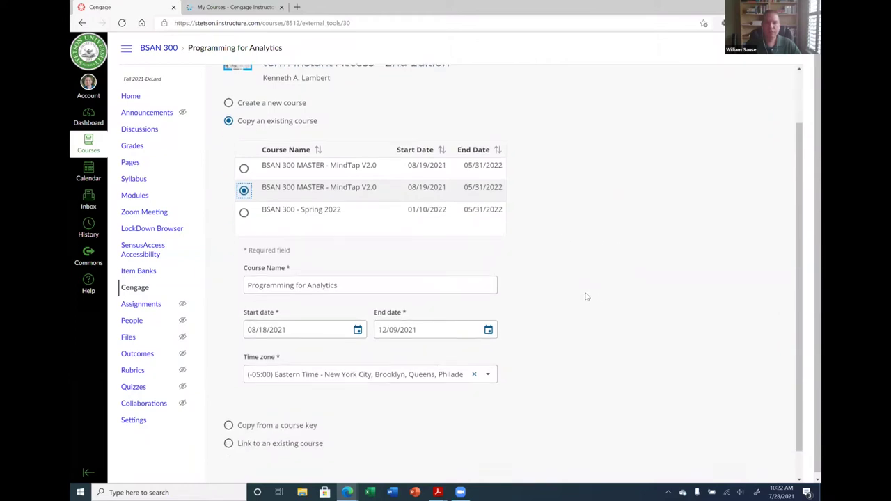
left_click_drag(362, 251, 238, 252)
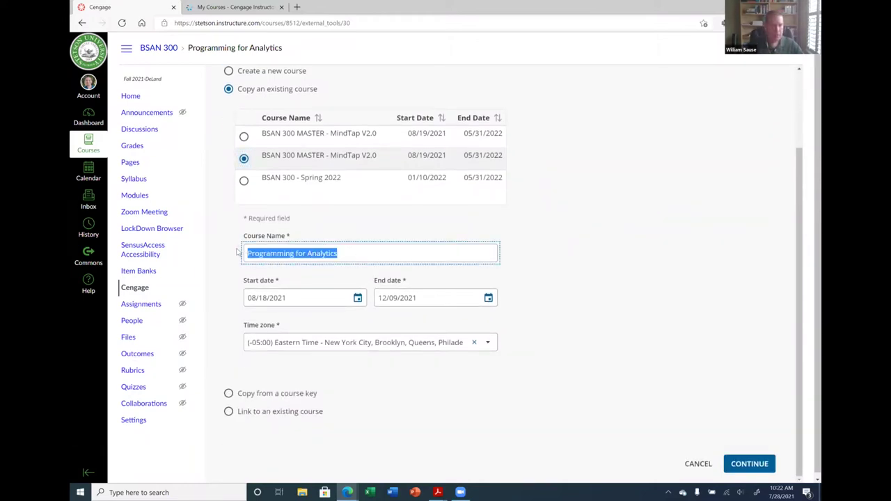
type("BSAN")
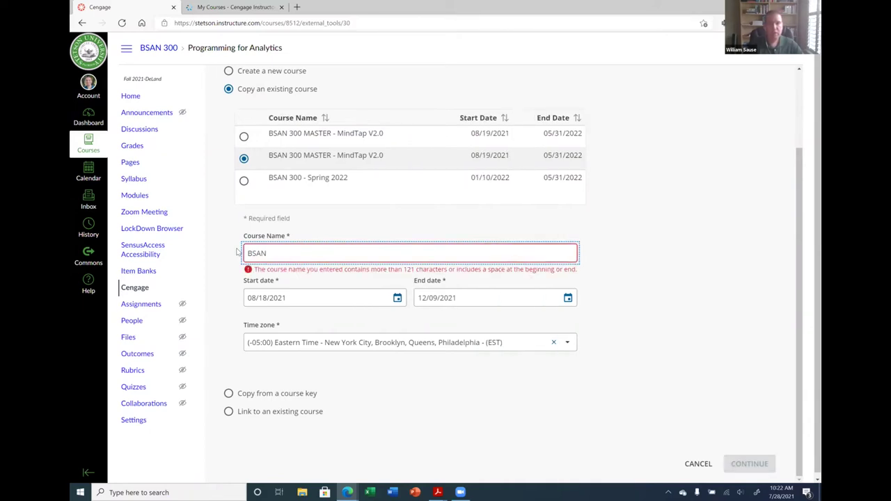
type(" 200")
key("BackSpace")
key("BackSpace")
type("300 - Fal")
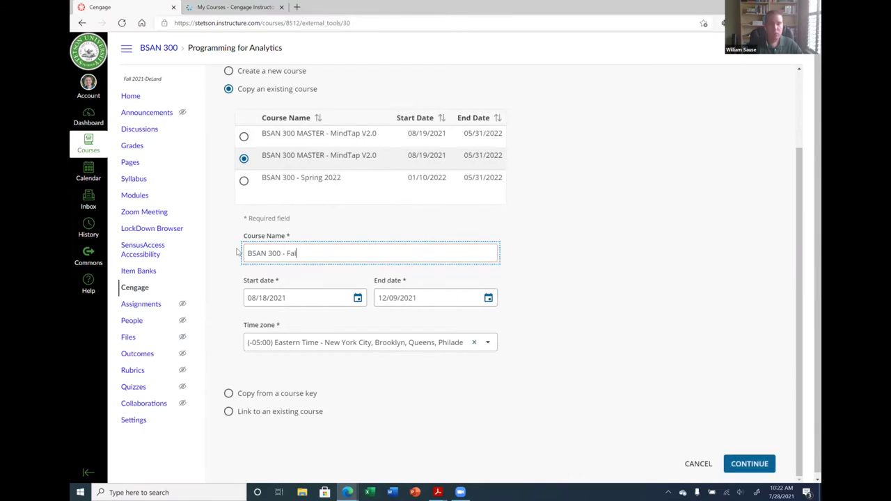
type("l 2021")
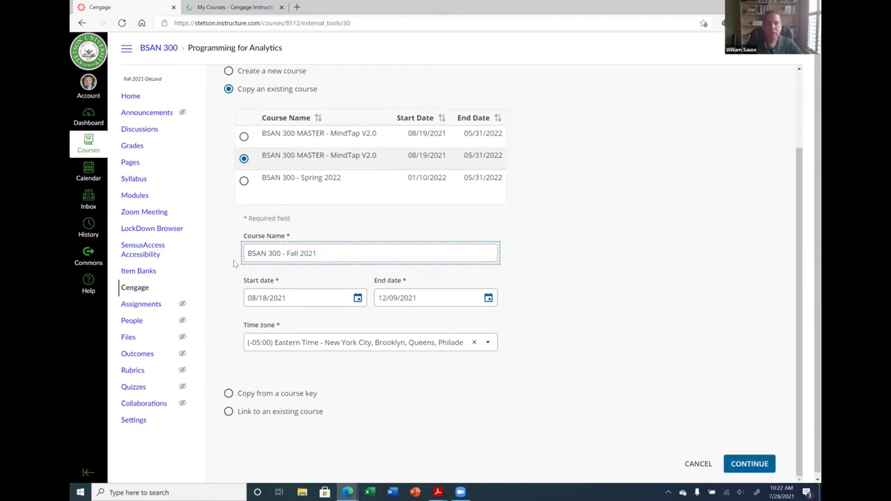
left_click(357, 298)
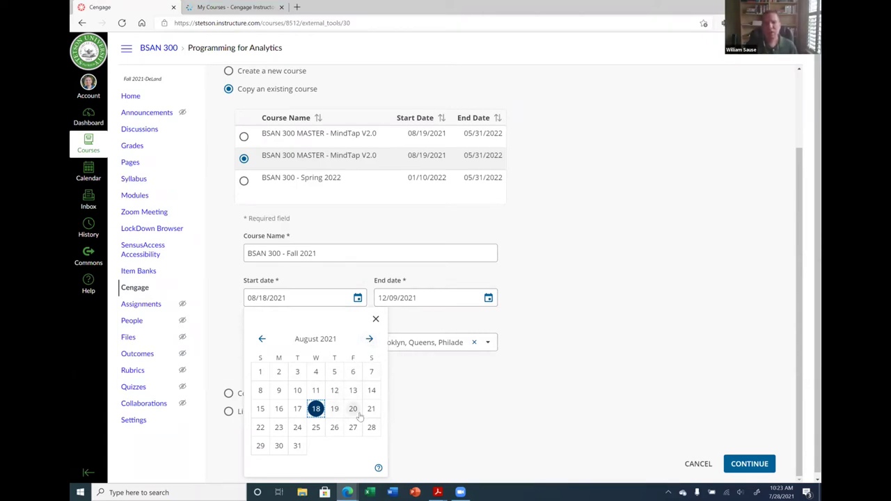
Set the new course's start date to 08/19/2021
left_click(335, 410)
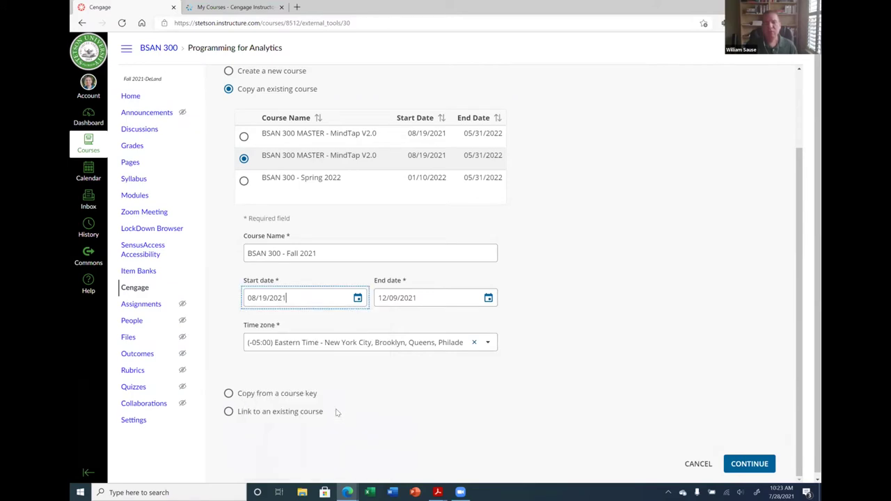
left_click(357, 298)
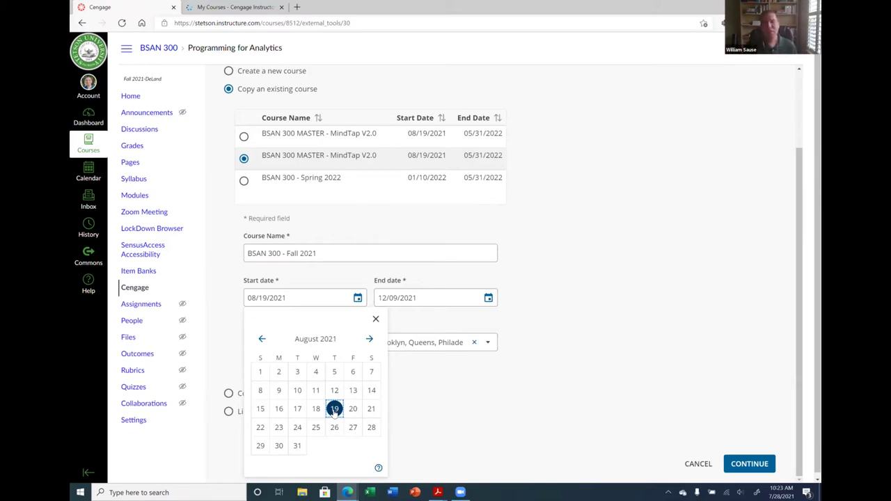
left_click(334, 410)
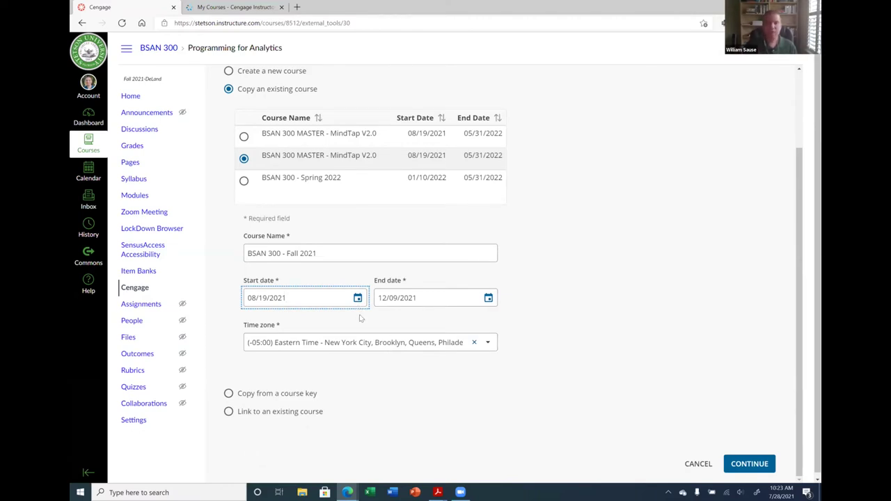
Set the end date to 12/31/2021 and continue to the gradebook settings
left_click(489, 297)
left_click(500, 339)
left_click(392, 339)
left_click(483, 446)
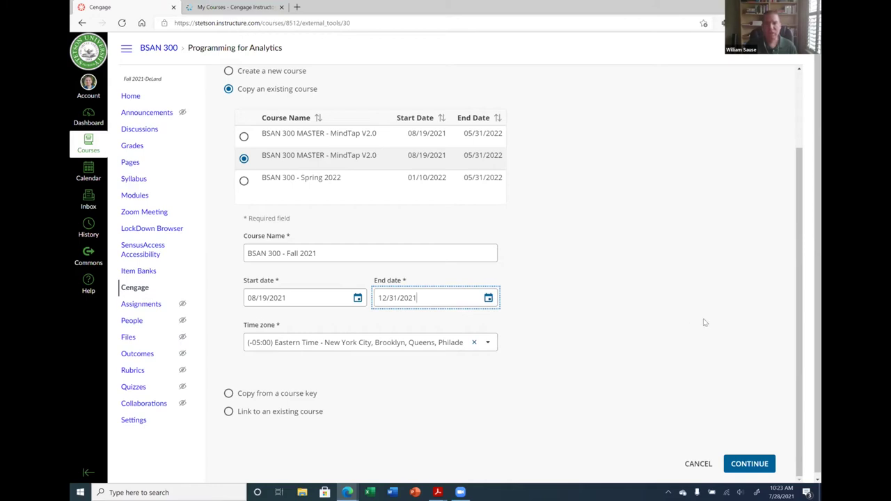
left_click(749, 463)
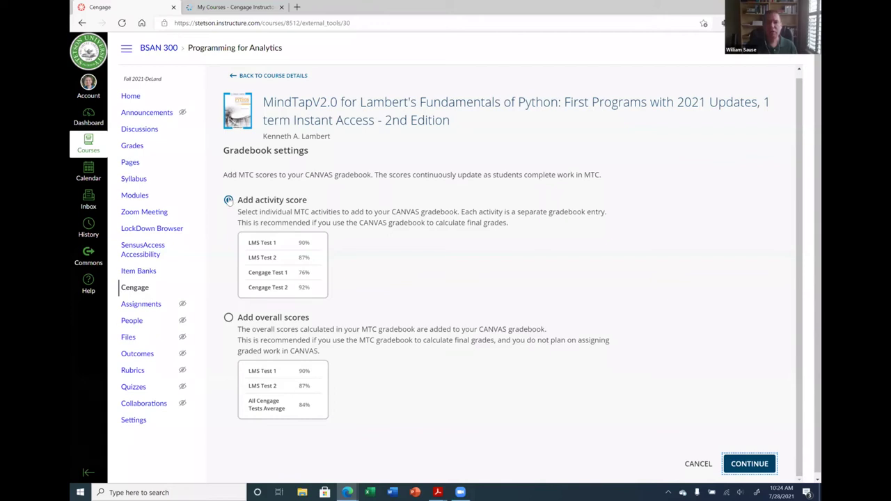
Keep 'Add activity score' selected and finalize the linked MindTap course
left_click(740, 466)
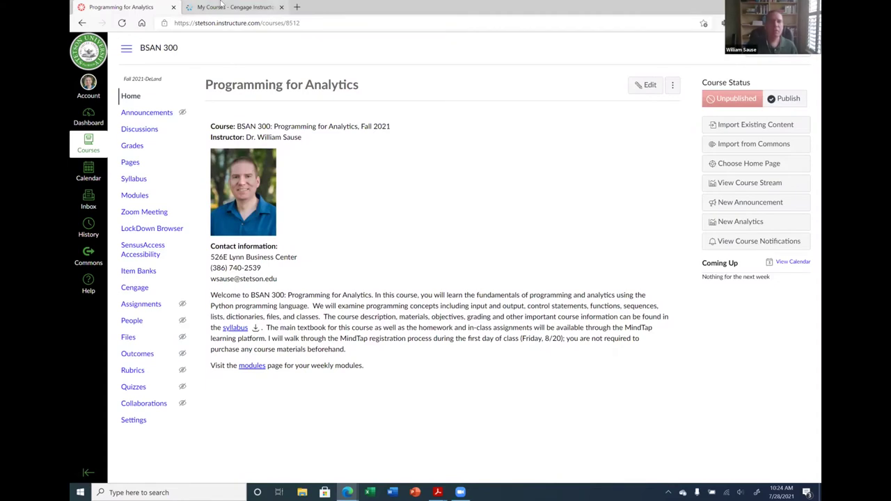
Reload the Cengage course list and open BSAN 300 - Fall 2021 in MindTap
left_click(222, 7)
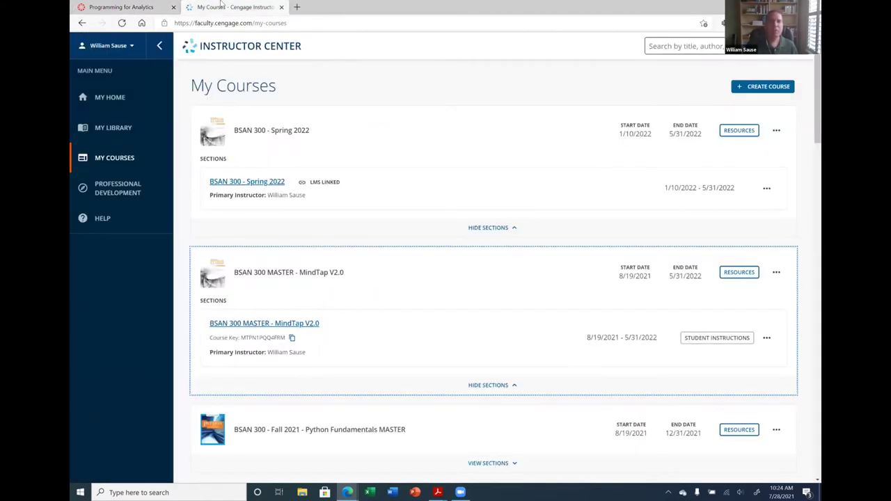
left_click(122, 24)
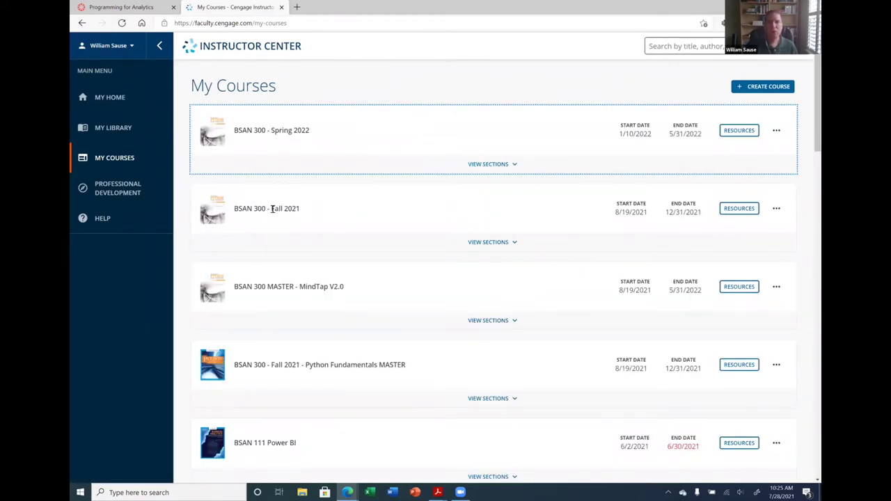
scroll(272, 208, "down", 1)
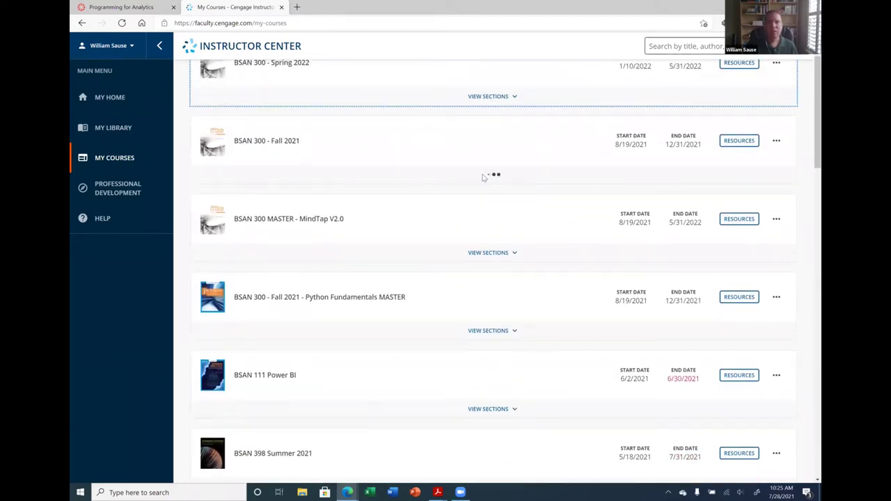
left_click(242, 193)
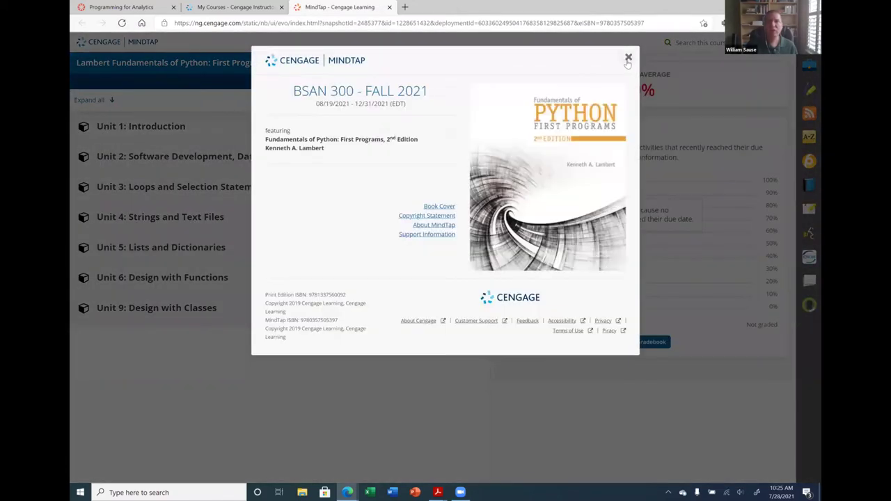
Dismiss the MindTap splash and Welcome dialogs, then bring up Canvas Workshop.pdf in Acrobat
left_click(628, 58)
left_click(603, 59)
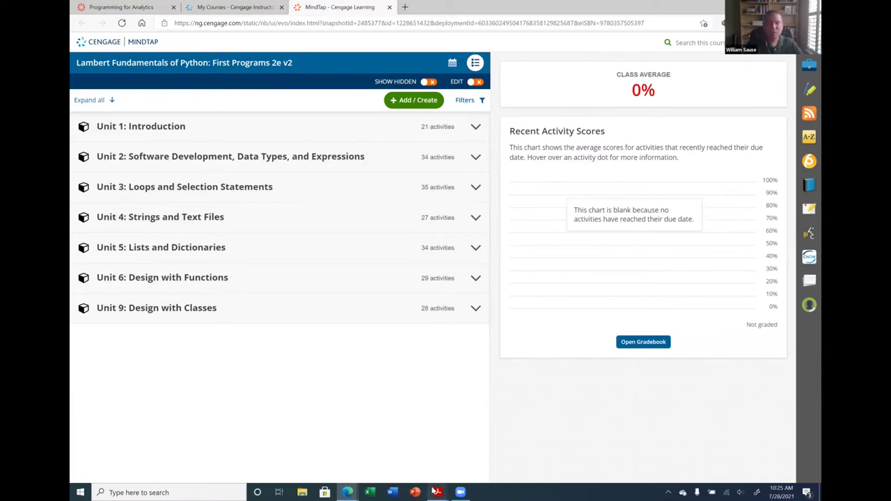
mouse_move(437, 490)
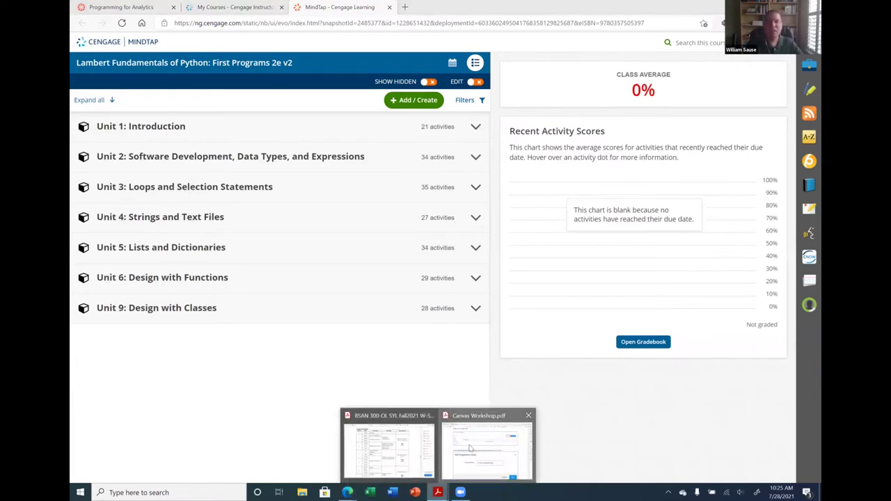
left_click(469, 449)
scroll(445, 258, "down", 1)
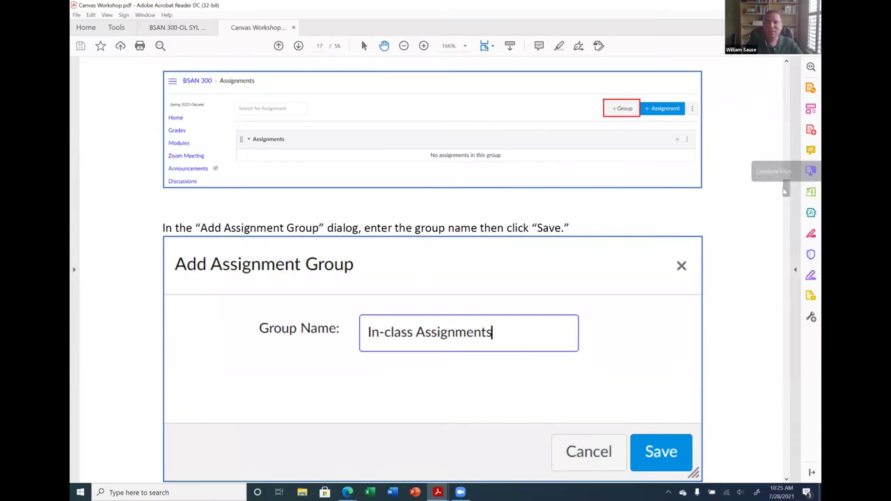
Read the gradebook settings instructions on page 38 of the workshop PDF, then return to the browser
left_click_drag(786, 186, 786, 236)
left_click_drag(789, 276, 796, 340)
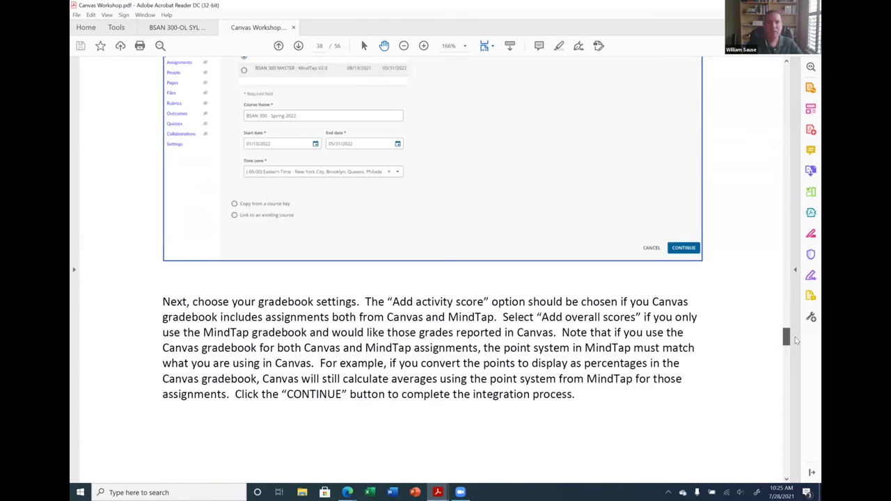
scroll(367, 219, "up", 4)
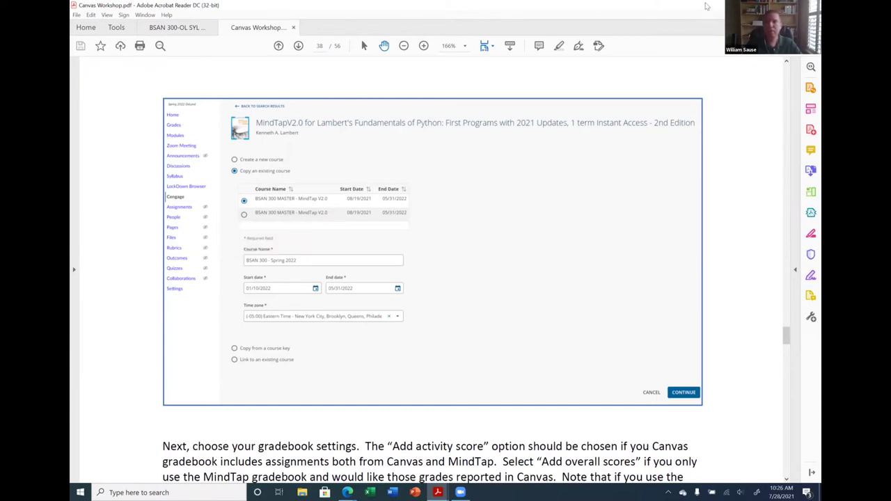
key("alt+Tab")
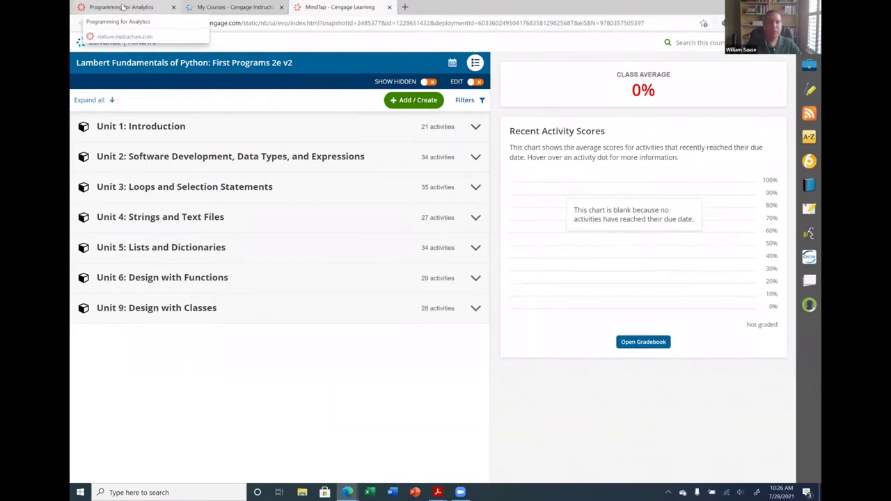
Back in the BSAN 300 Canvas course, review Modules and open the Cengage page
left_click(134, 6)
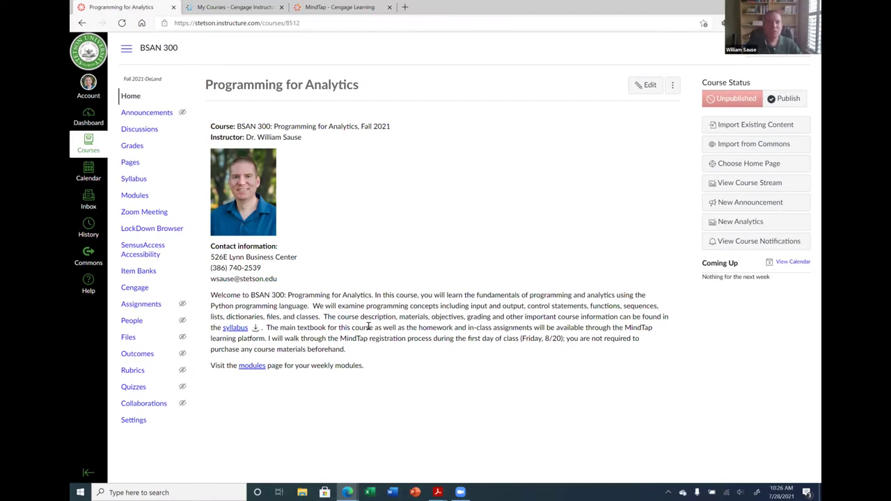
left_click(143, 197)
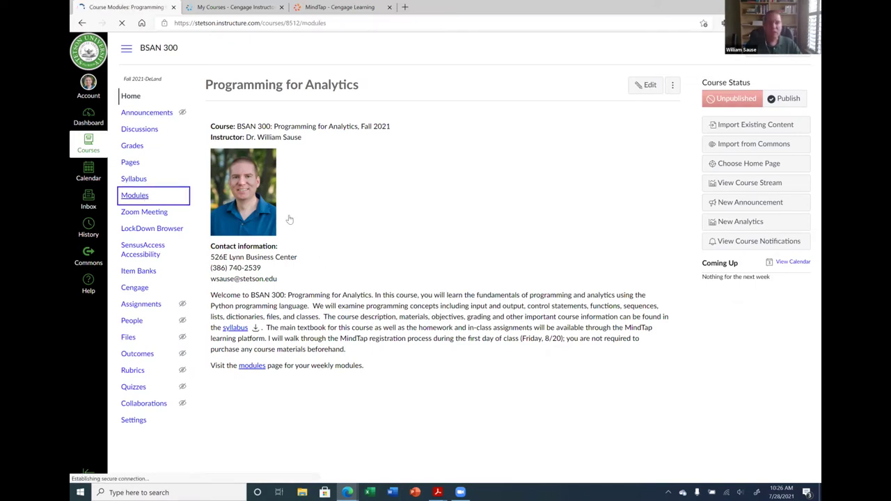
scroll(439, 266, "down", 1)
scroll(439, 267, "down", 1)
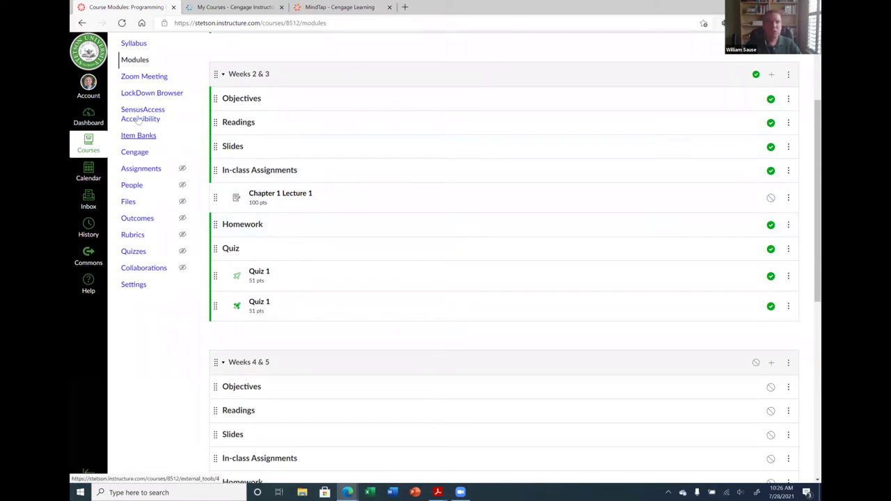
left_click(134, 152)
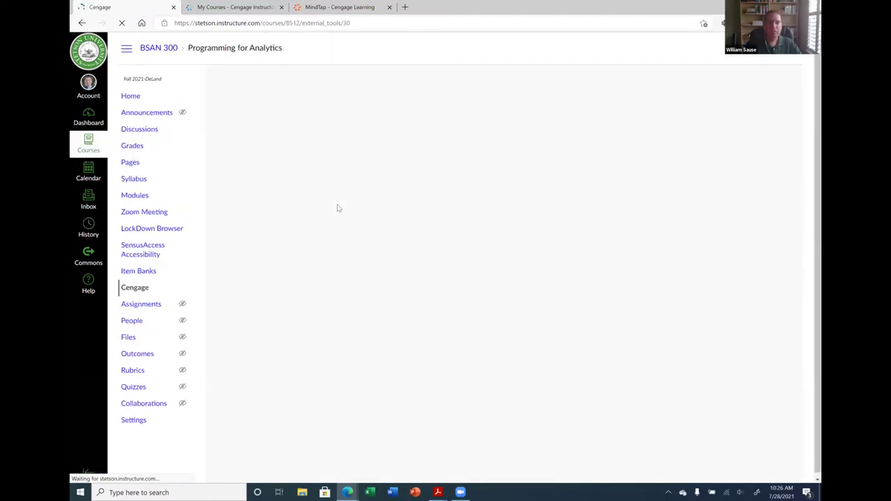
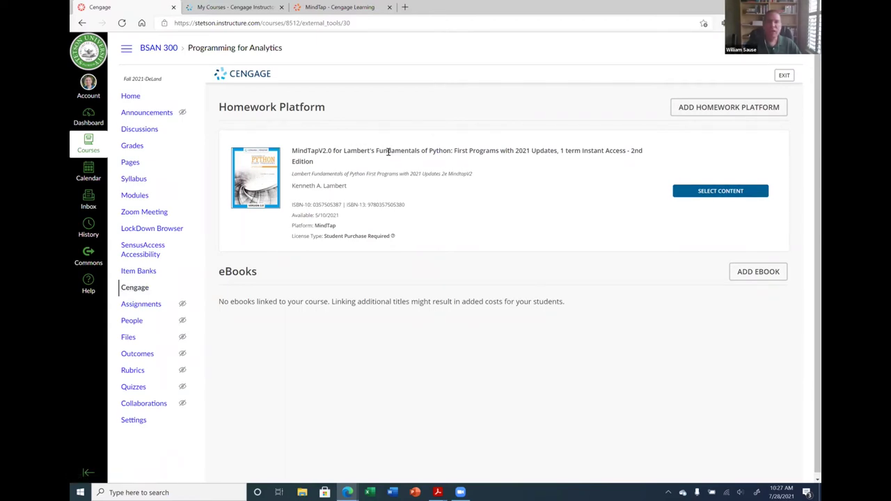
List the MindTap content and expand Unit 1: Introduction and Unit 1 Code to reveal Exercises 1.1–1.10
left_click(724, 197)
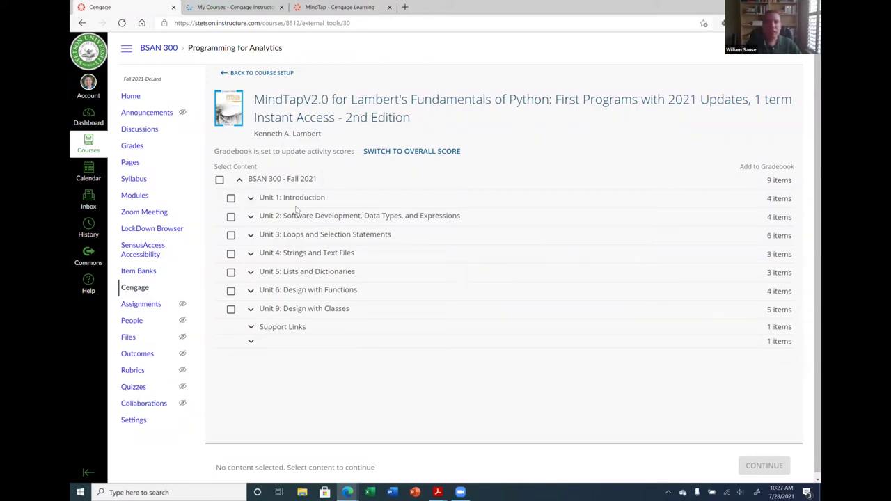
left_click(250, 199)
left_click(261, 235)
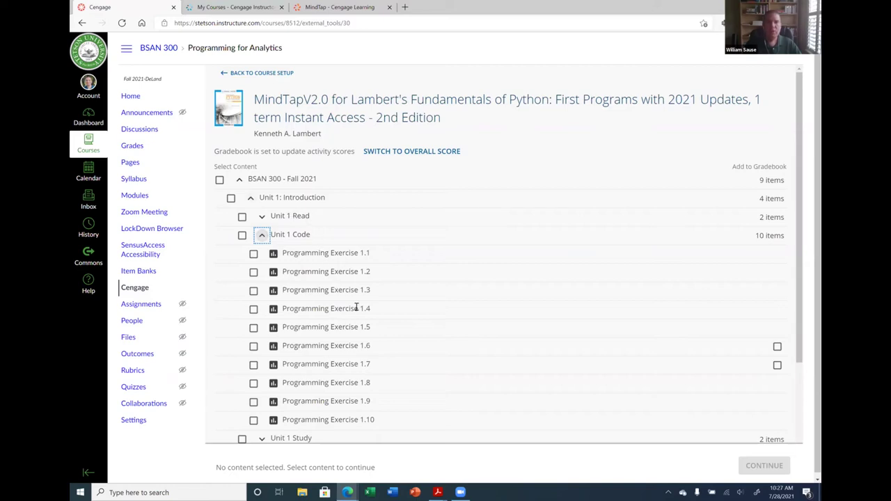
scroll(455, 337, "down", 1)
scroll(453, 332, "up", 1)
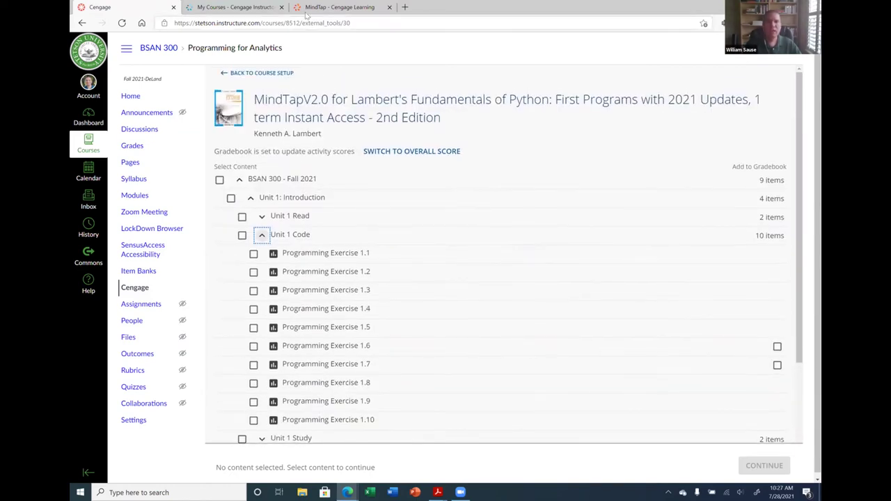
Glance at Unit 1 in MindTap, then tick Add to Gradebook for Programming Exercises 1.6 and 1.7
left_click(325, 7)
left_click(116, 133)
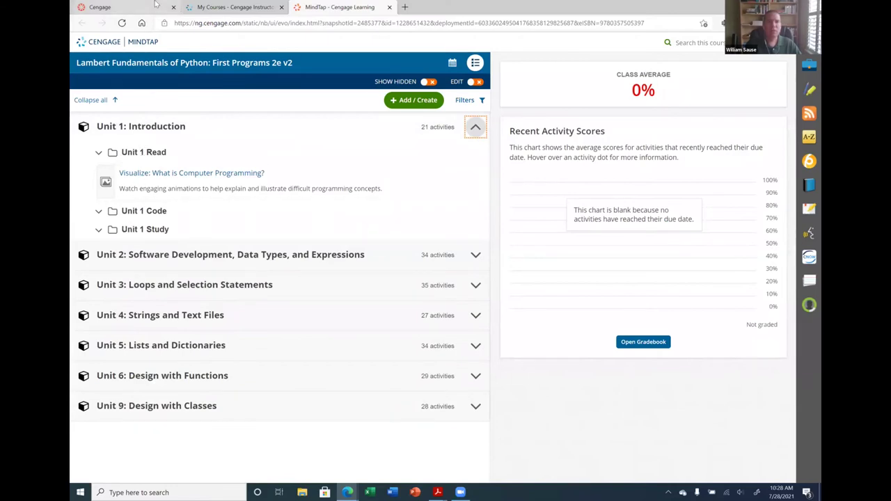
left_click(156, 4)
scroll(462, 299, "down", 1)
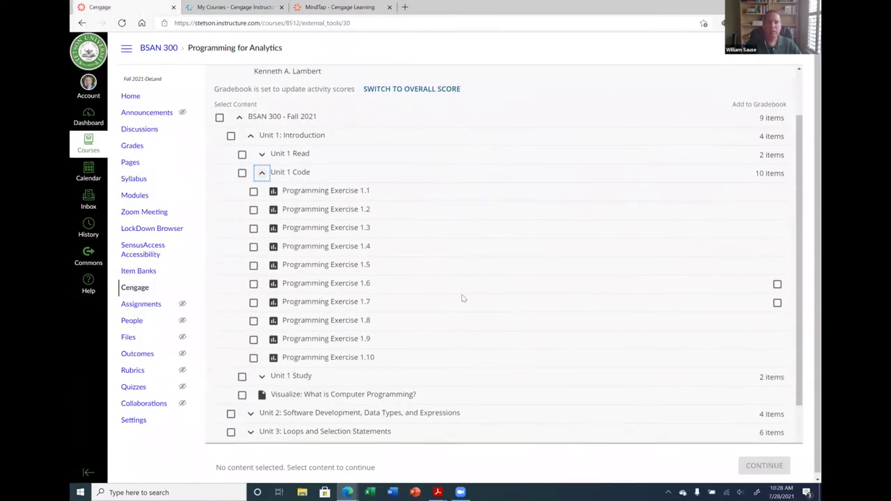
left_click(777, 284)
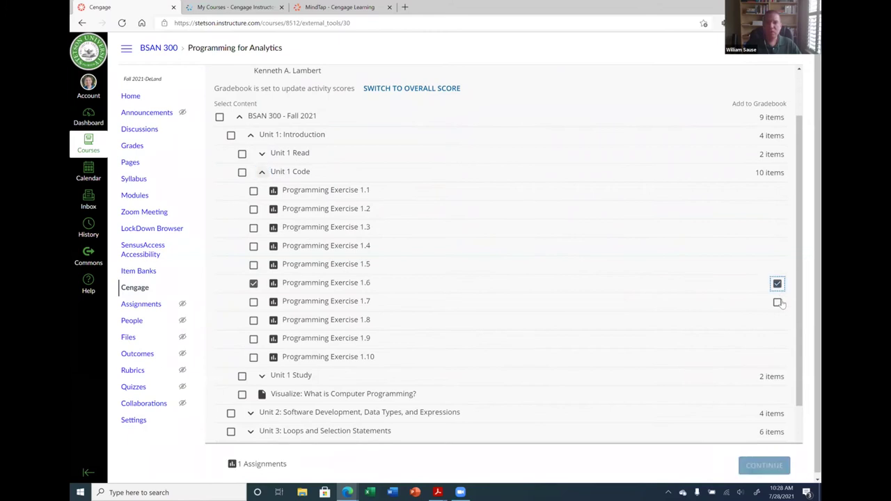
left_click(776, 302)
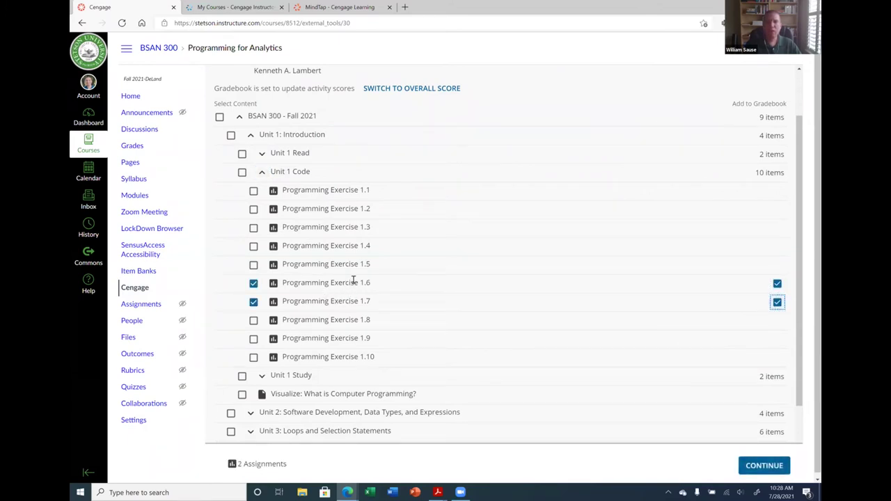
Check MindTap's Unit 1 Code to see which exercises are graded, then return to Canvas
left_click(339, 7)
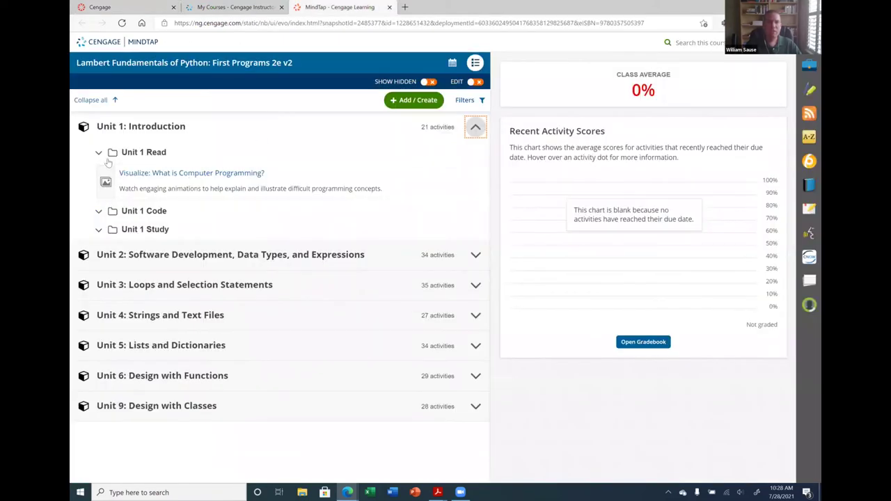
left_click(99, 211)
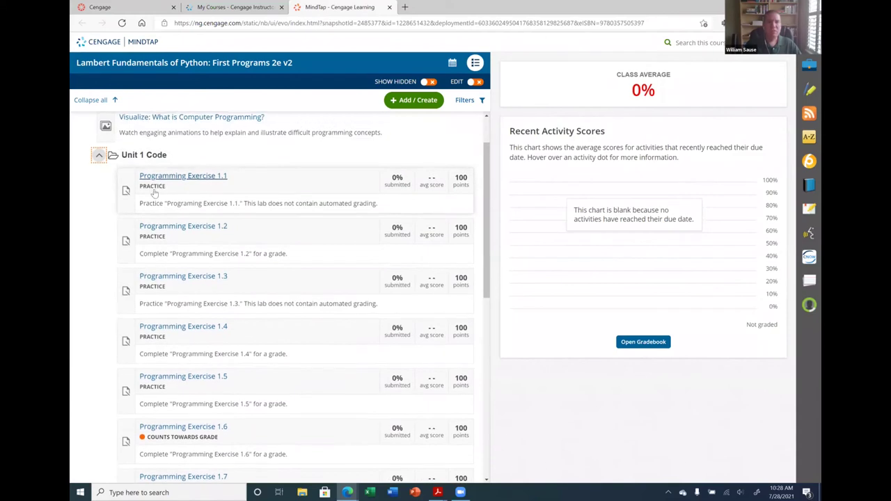
scroll(174, 191, "down", 3)
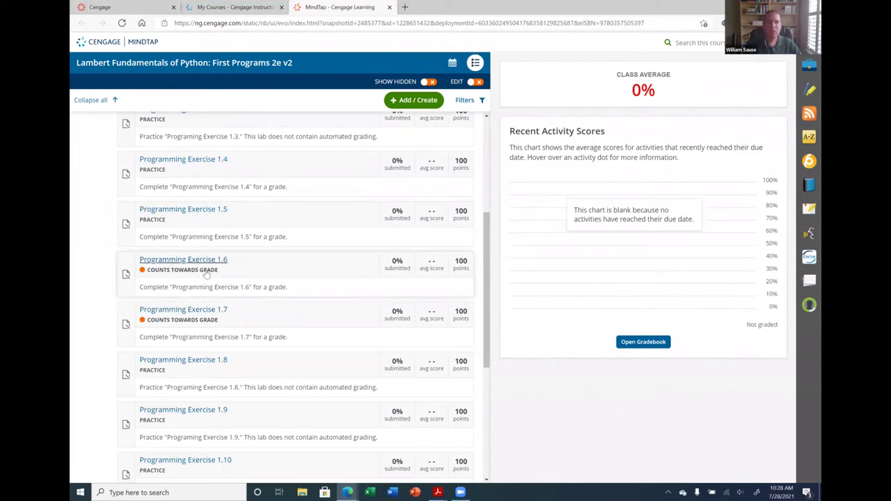
left_click(146, 6)
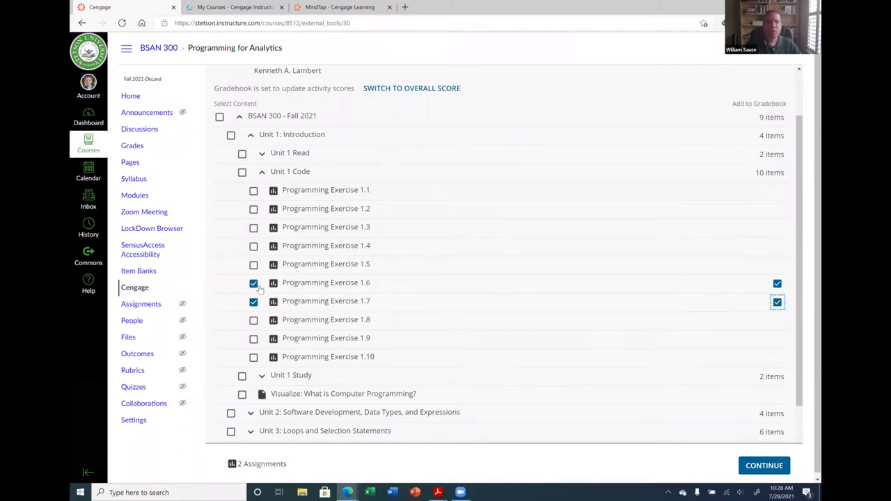
Under Unit 1 Read, select Unit 1 Reading and Unit 1 Preview, then submit all selected content
left_click(263, 153)
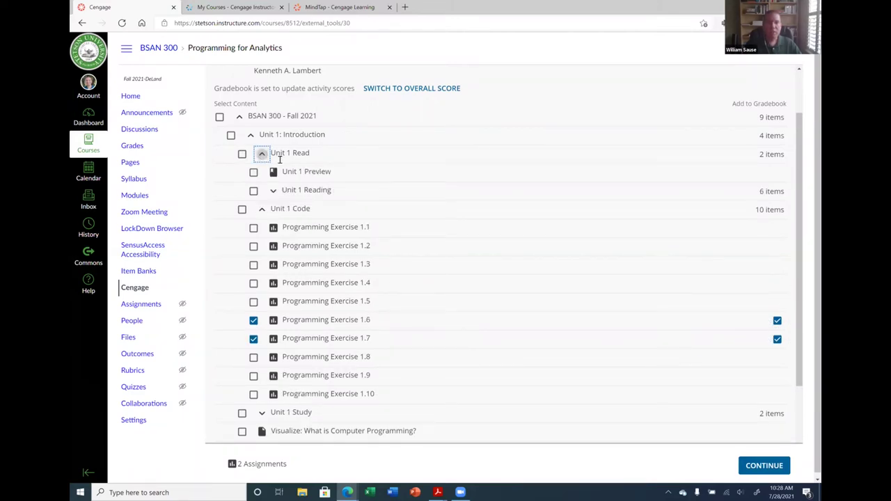
left_click(273, 191)
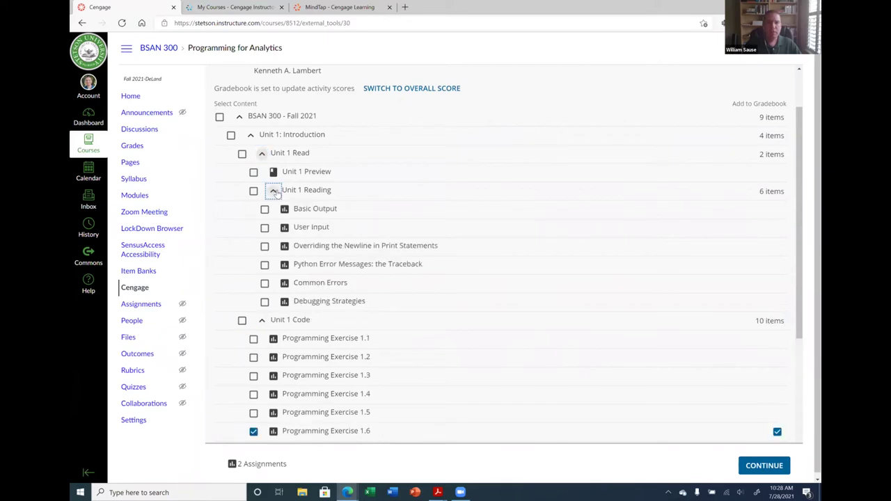
left_click(253, 192)
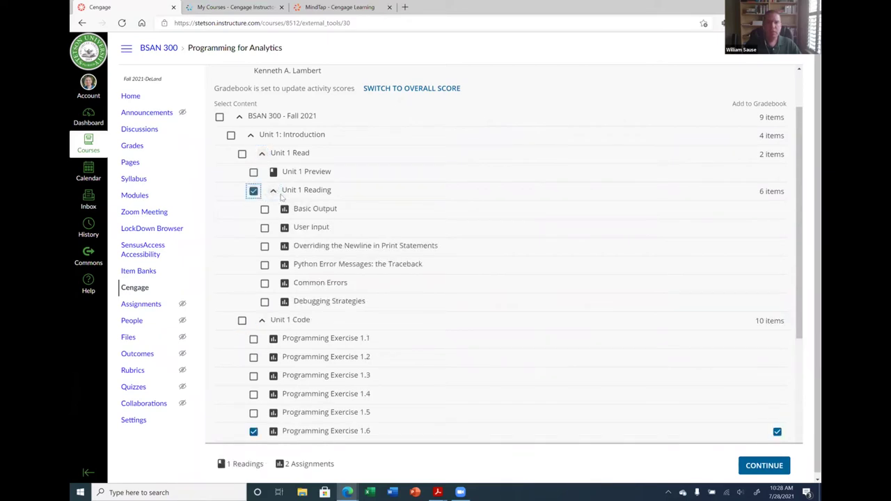
left_click(274, 192)
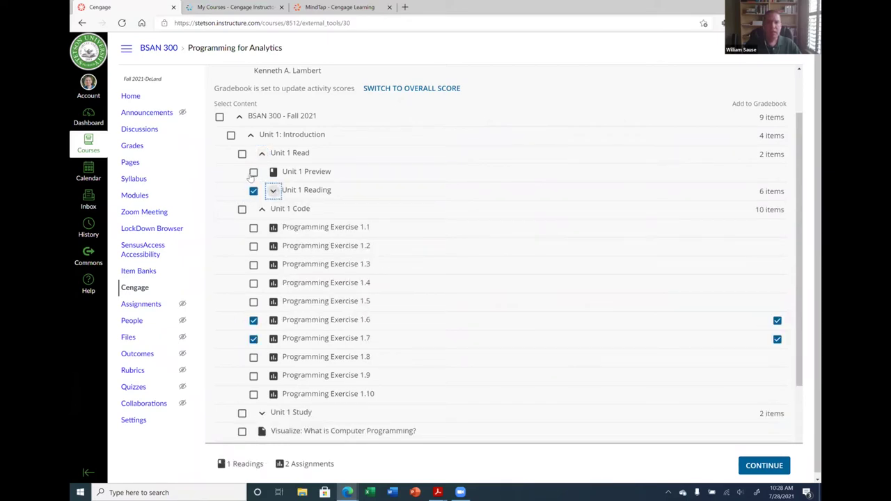
left_click(253, 173)
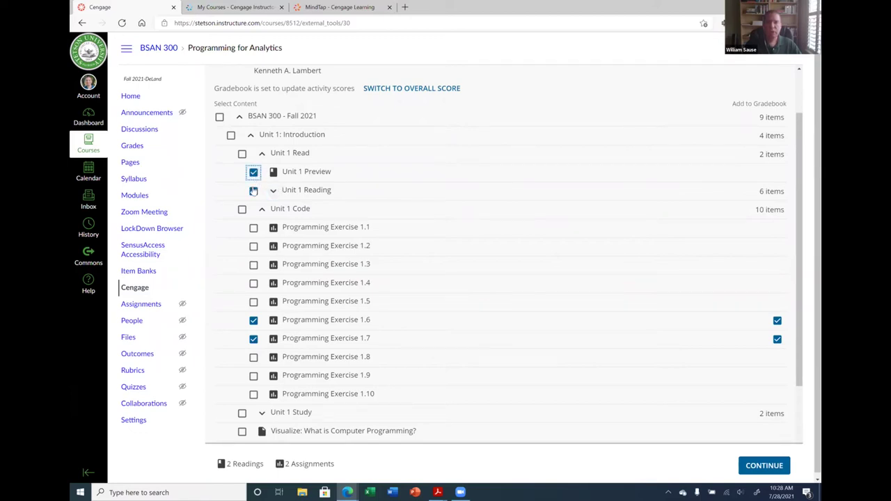
left_click(764, 469)
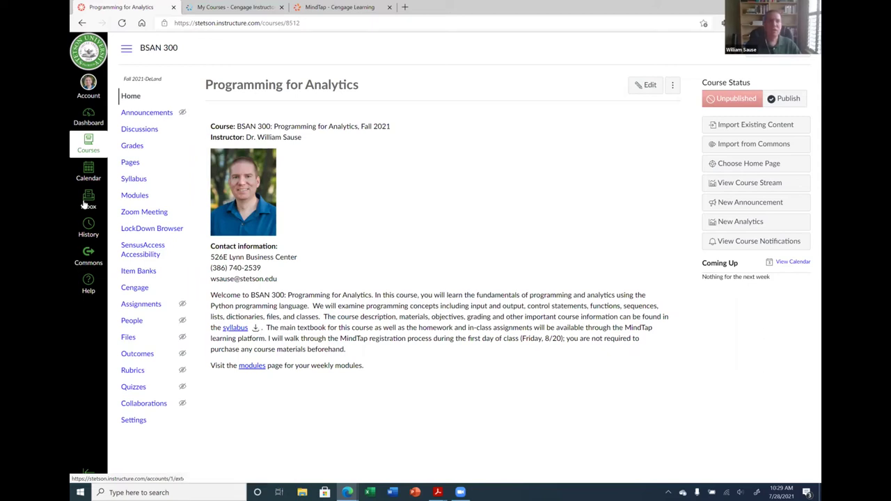
On the Modules page, drag the Lambert Python MindTap module above Week 1
left_click(135, 196)
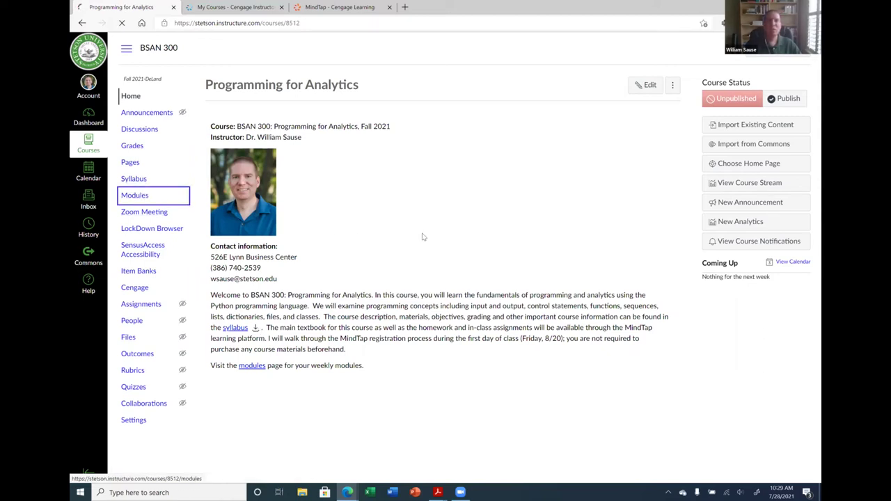
scroll(369, 264, "down", 5)
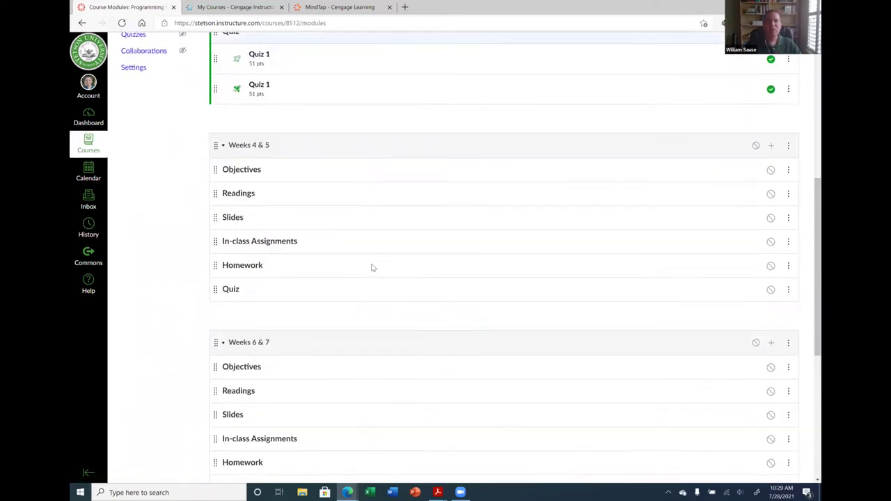
scroll(369, 264, "down", 4)
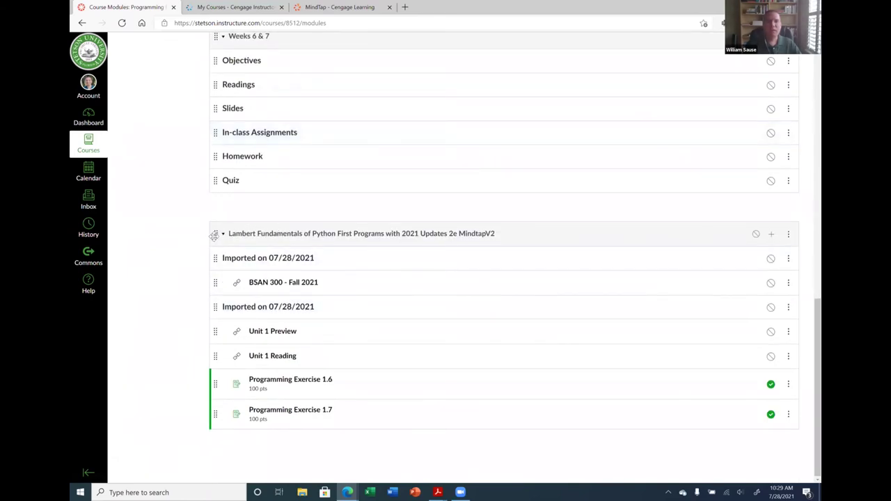
left_click_drag(213, 235, 240, 135)
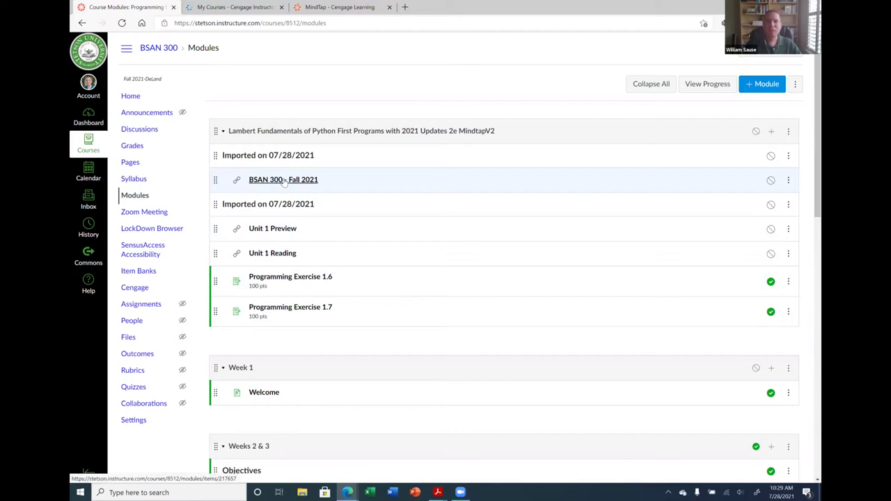
Move the BSAN 300 - Fall 2021 link into Week 1 under Welcome and open it
left_click_drag(216, 180, 275, 408)
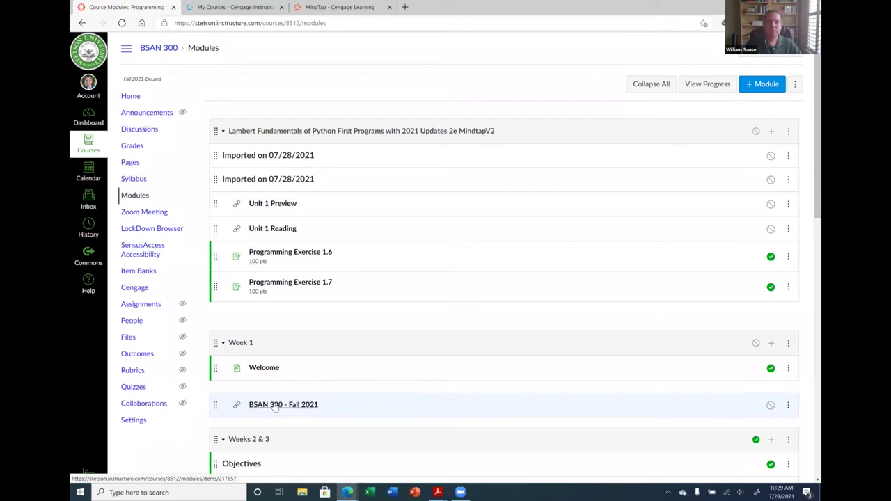
scroll(334, 382, "down", 2)
scroll(329, 372, "up", 2)
scroll(333, 298, "down", 1)
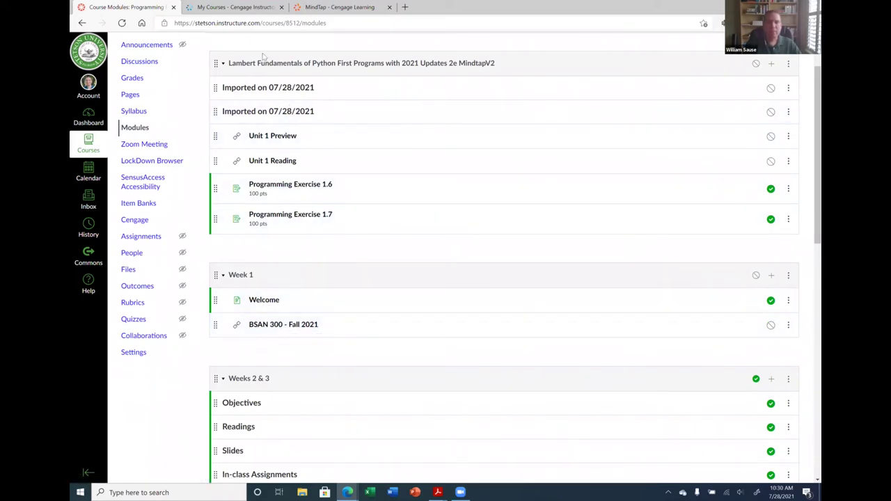
left_click(390, 7)
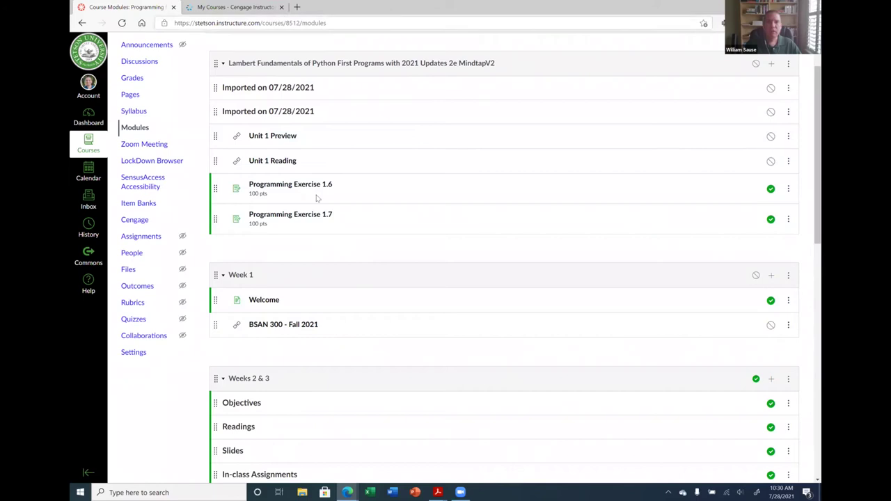
left_click(281, 327)
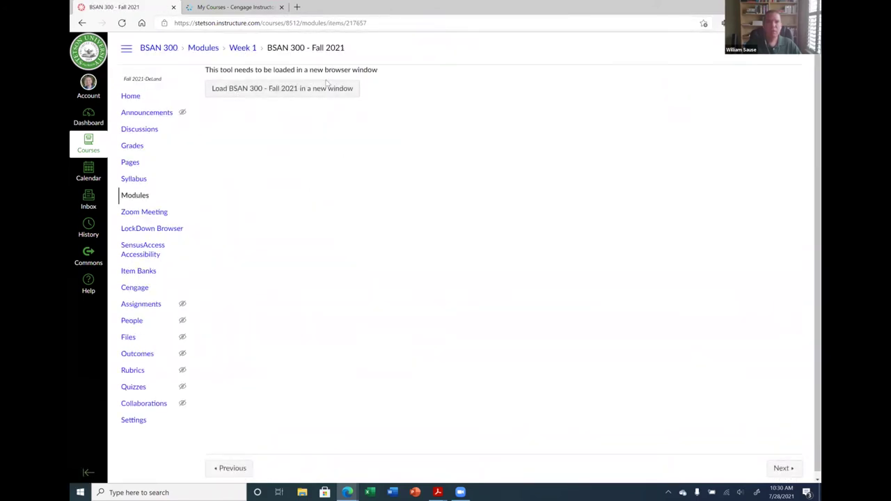
Load BSAN 300 - Fall 2021 in a new window to verify MindTap launches, then close it and return to Modules
left_click(276, 90)
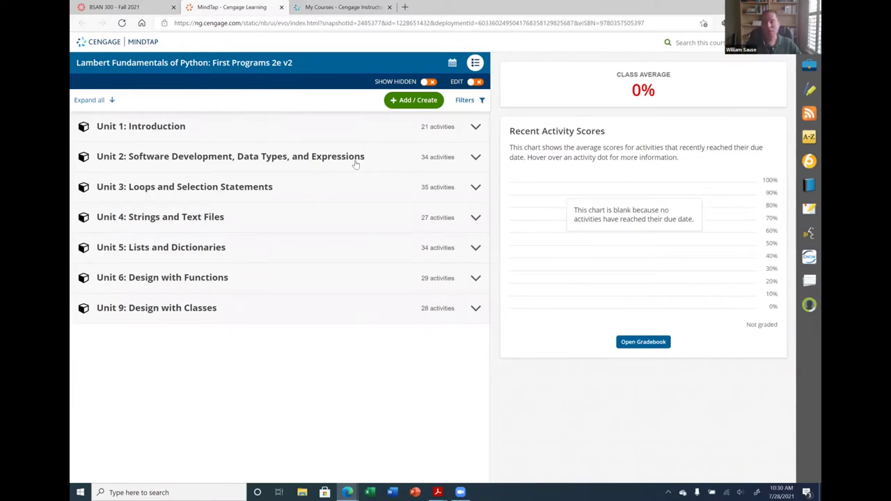
left_click(281, 7)
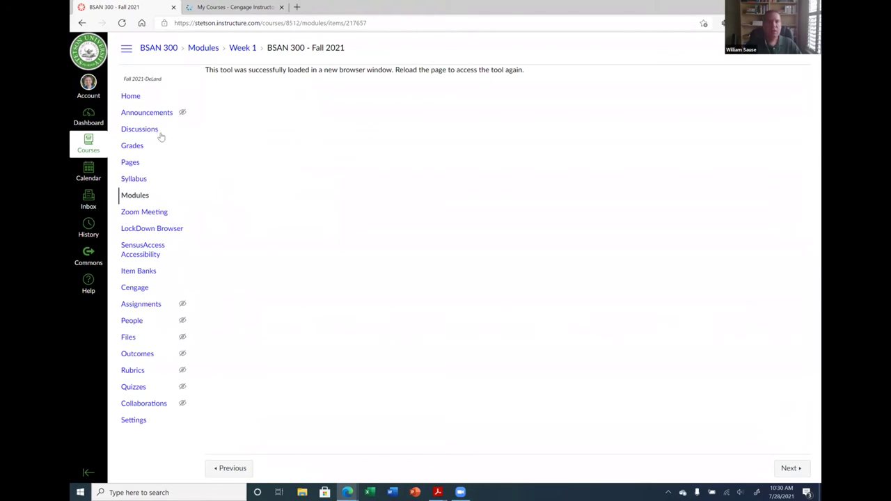
left_click(128, 195)
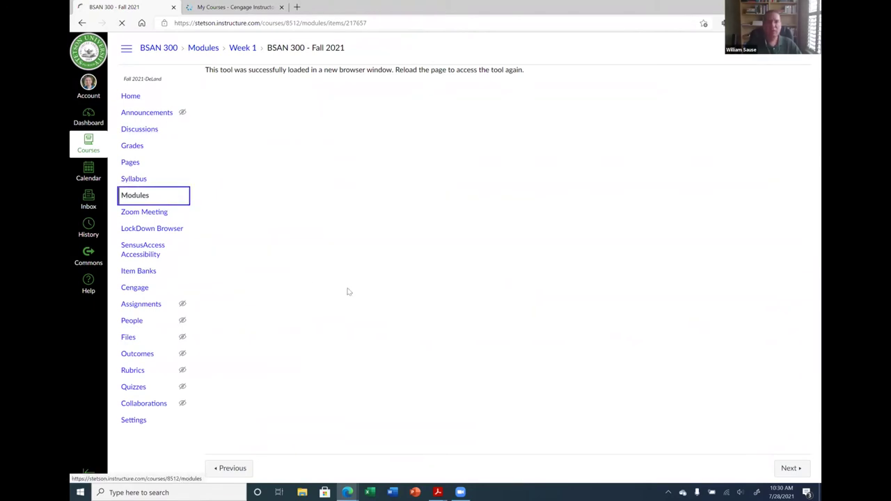
Drag Unit 1 Preview under Objectives, Unit 1 Reading under Readings, and Exercises 1.6–1.7 under Homework in Weeks 2 & 3
scroll(334, 330, "down", 1)
scroll(335, 330, "down", 1)
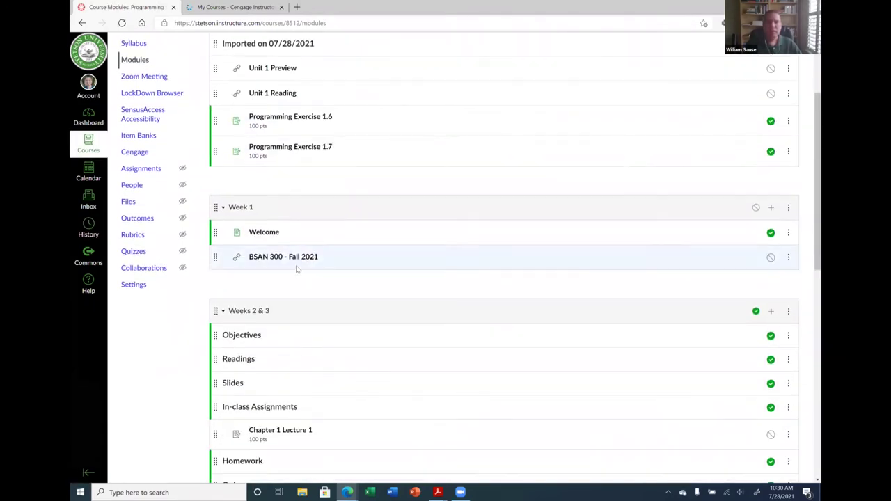
scroll(329, 255, "up", 1)
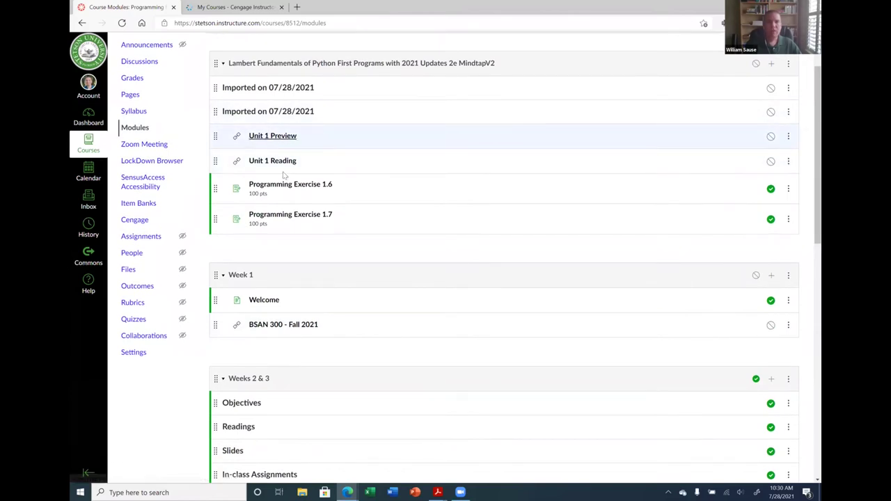
scroll(237, 216, "down", 1)
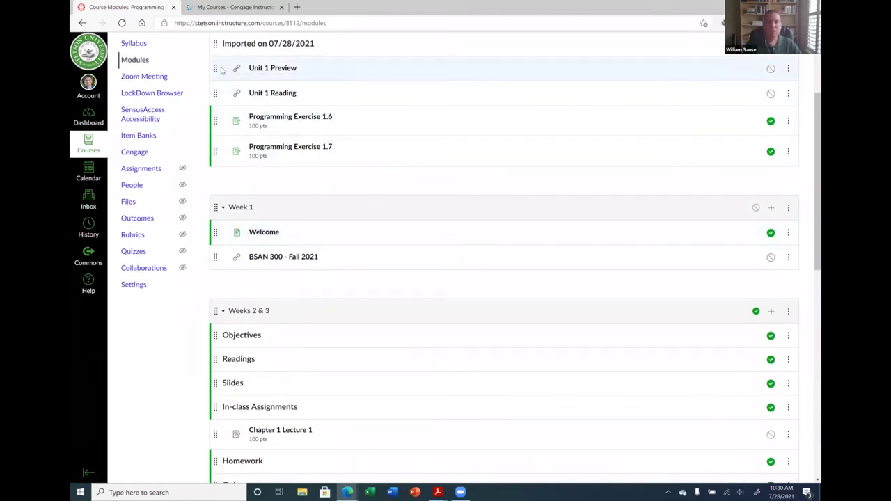
left_click_drag(215, 67, 299, 336)
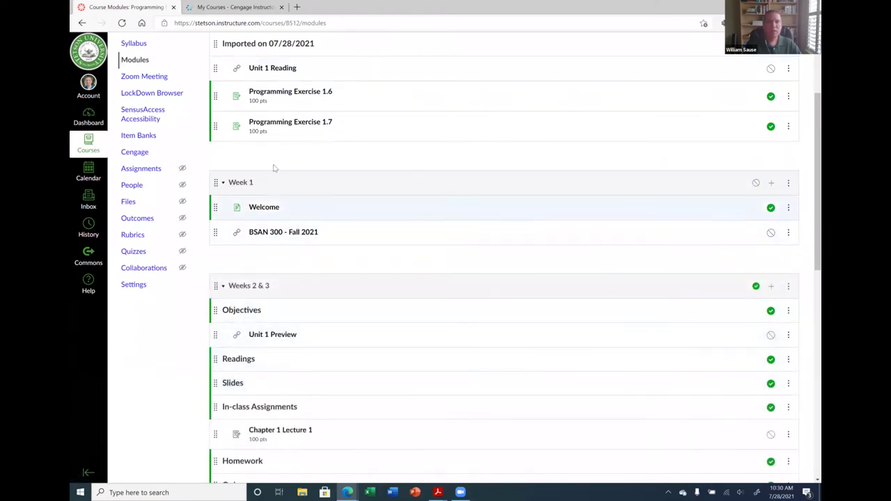
left_click_drag(215, 67, 282, 360)
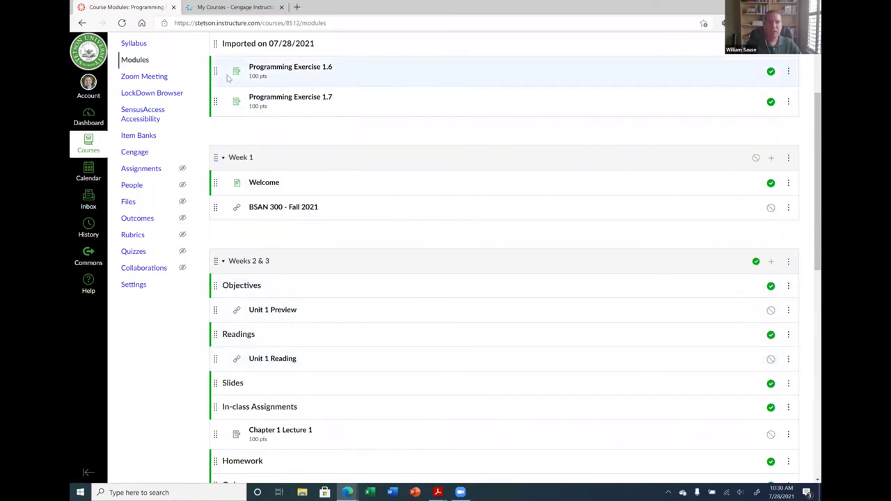
left_click_drag(215, 68, 299, 407)
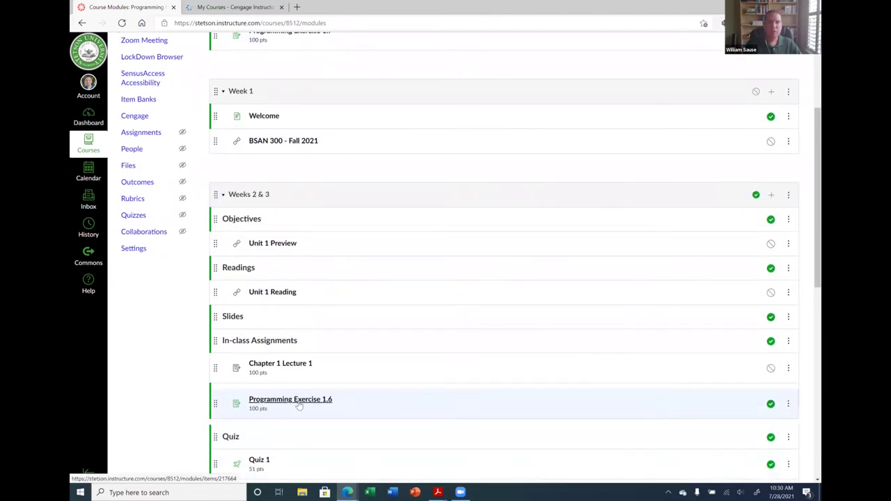
scroll(245, 104, "up", 1)
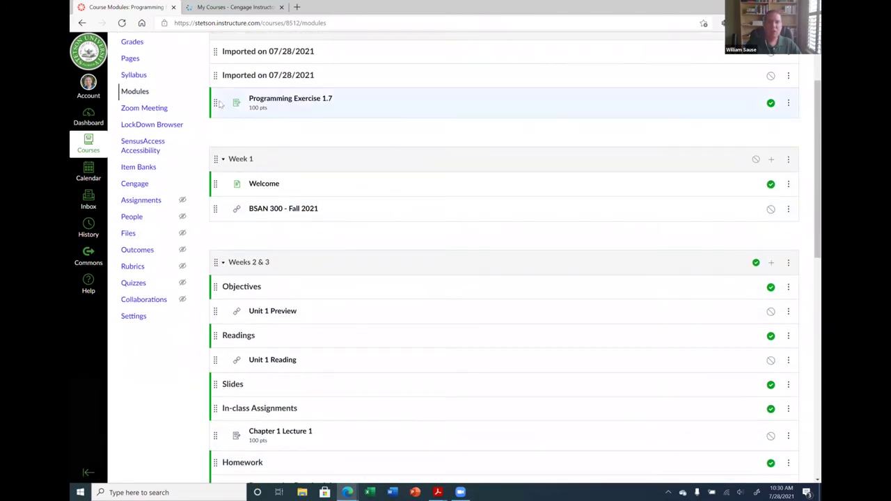
left_click_drag(215, 102, 326, 332)
scroll(414, 331, "up", 4)
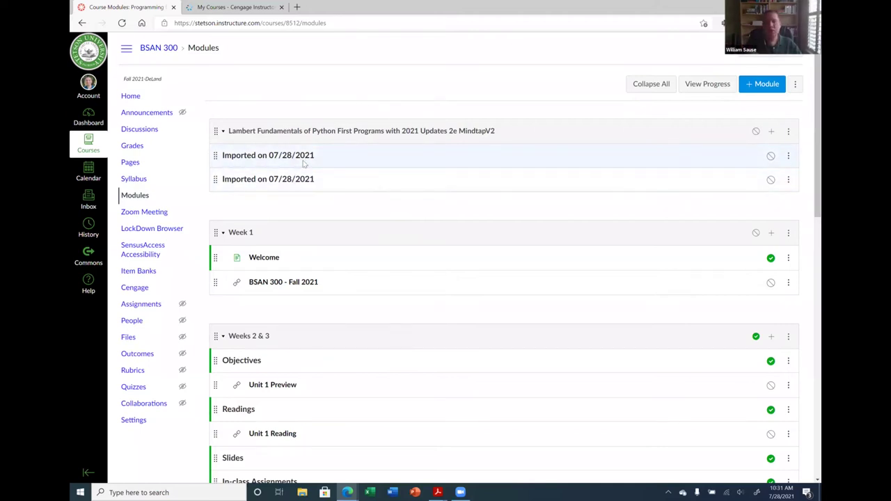
Delete the Lambert Fundamentals of Python module via its actions menu and confirm with OK
left_click(789, 131)
left_click(755, 200)
left_click(490, 77)
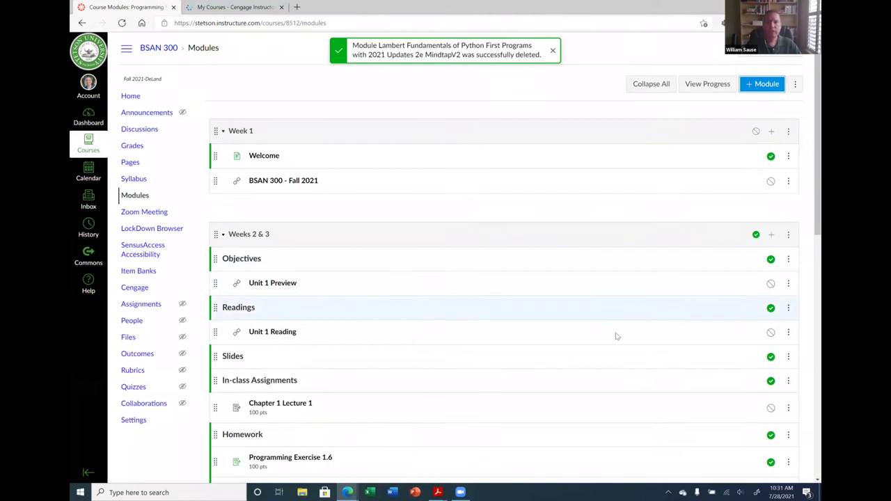
scroll(610, 334, "down", 3)
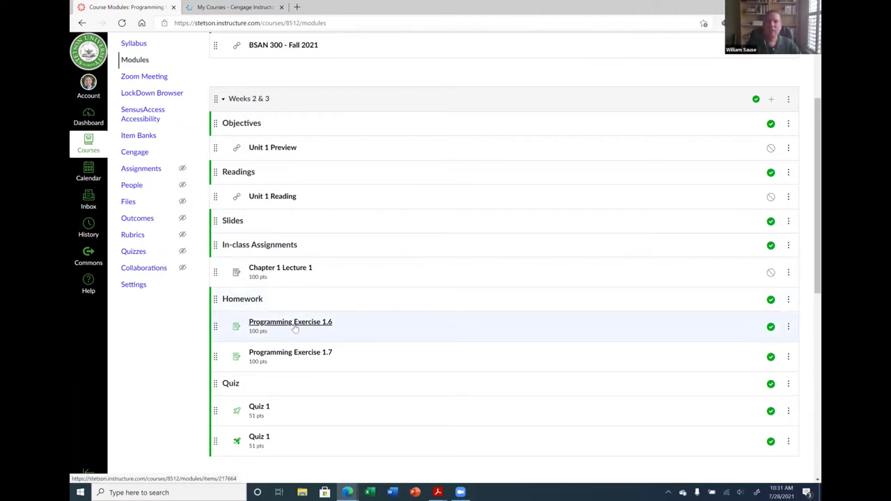
Open Programming Exercise 1.6 and load its MindTap lab in a new window
left_click(295, 328)
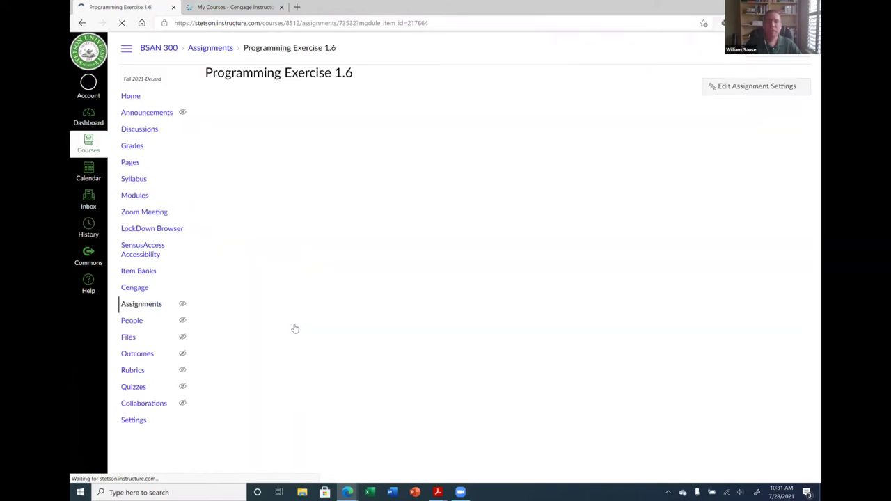
left_click(314, 124)
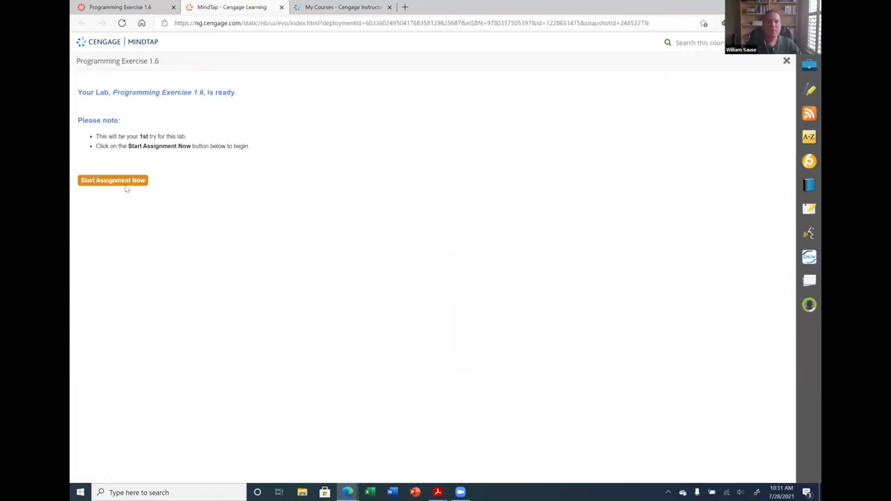
Start the Exercise 1.6 lab, close it, check the gradebook's 1.6 and 1.7 columns, then go to course home
left_click(110, 183)
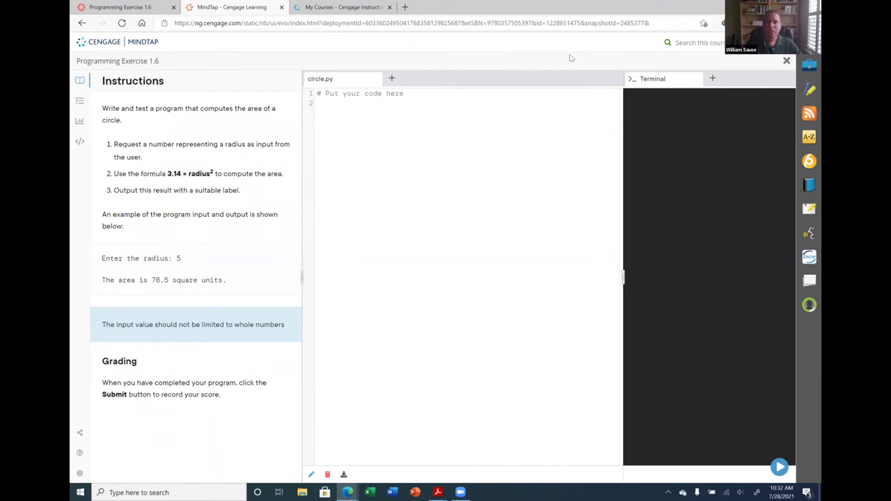
left_click(281, 7)
left_click(130, 149)
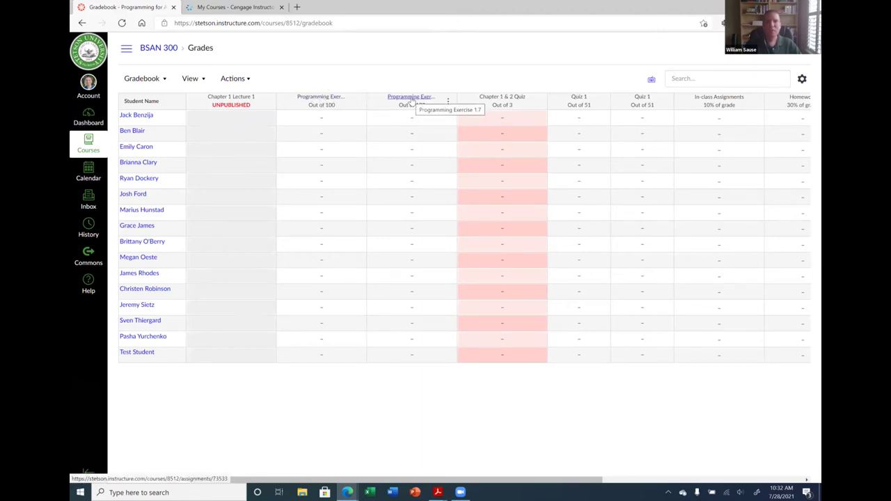
left_click(151, 50)
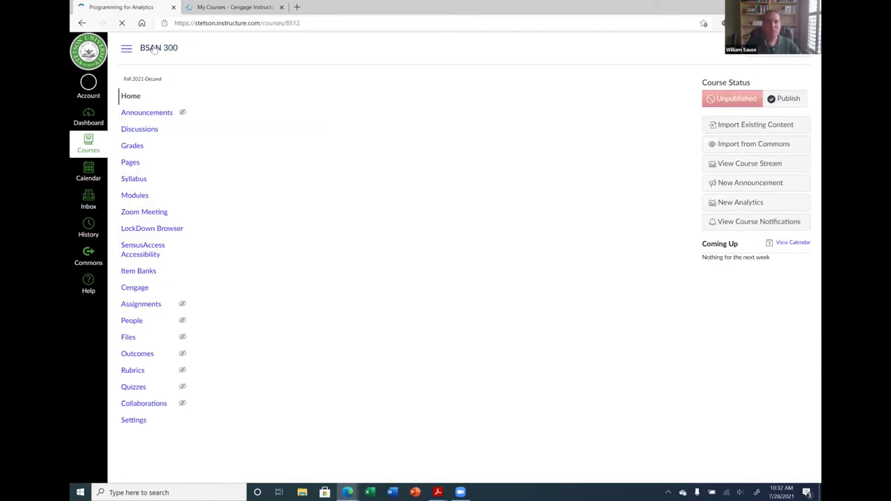
Move Programming Exercises 1.6 and 1.7 from In-class Assignments into the 30% Homework group
left_click(133, 311)
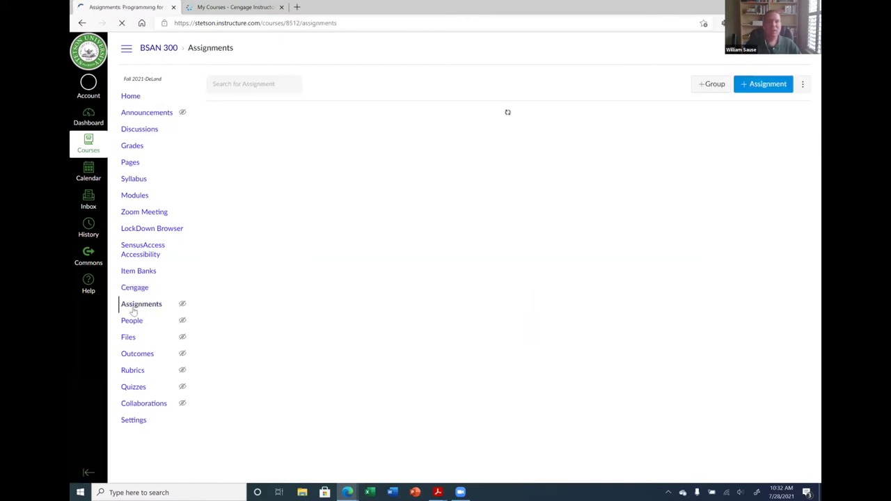
scroll(314, 256, "down", 1)
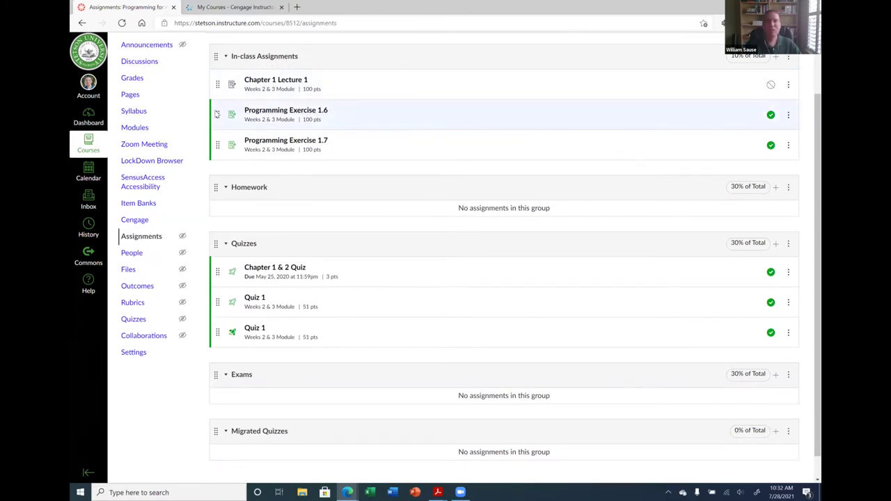
left_click_drag(217, 118, 217, 191)
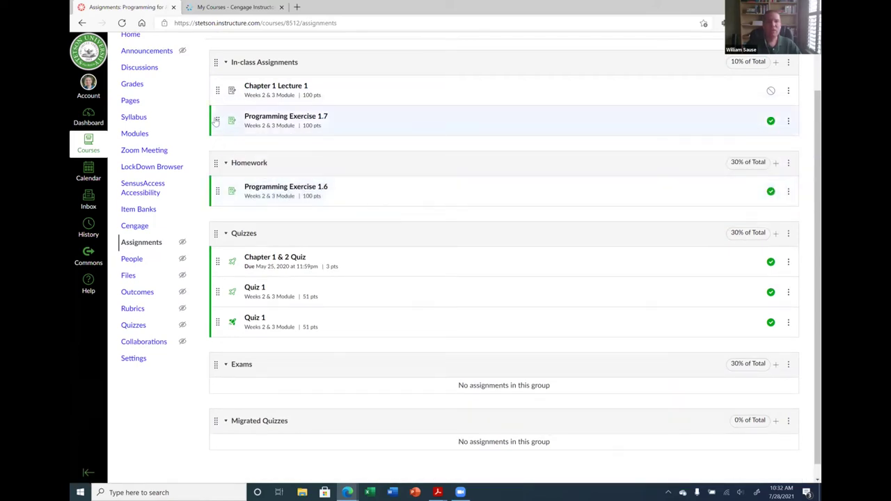
left_click_drag(218, 121, 228, 206)
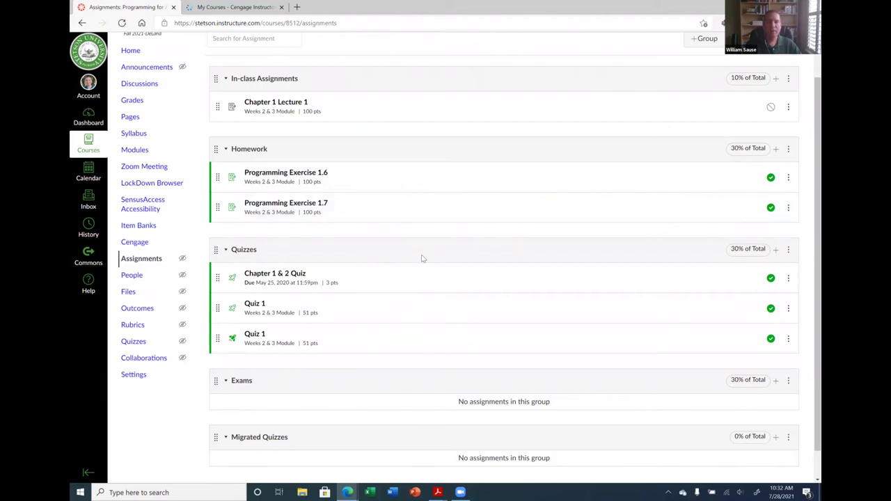
scroll(421, 258, "down", 1)
scroll(422, 257, "up", 2)
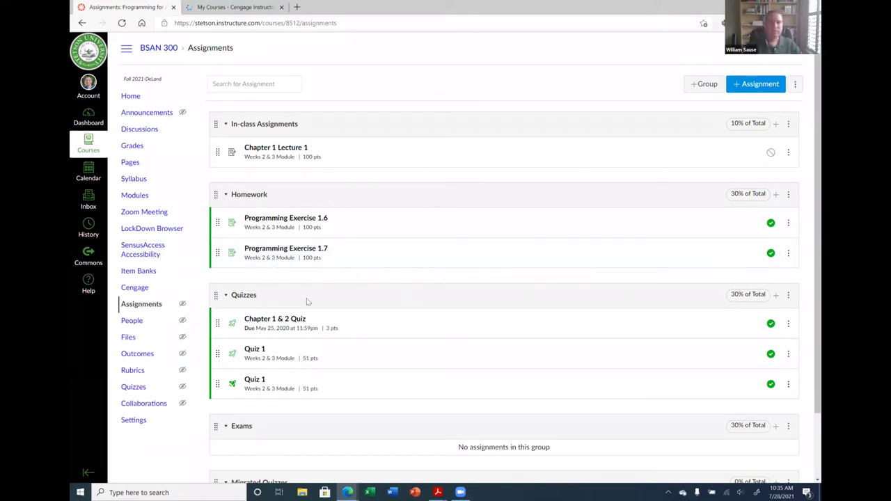
scroll(271, 237, "down", 1)
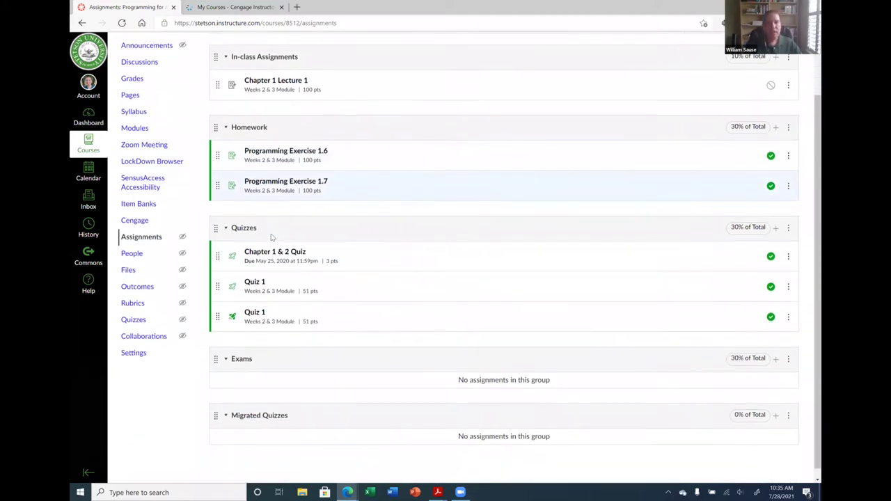
scroll(271, 237, "up", 1)
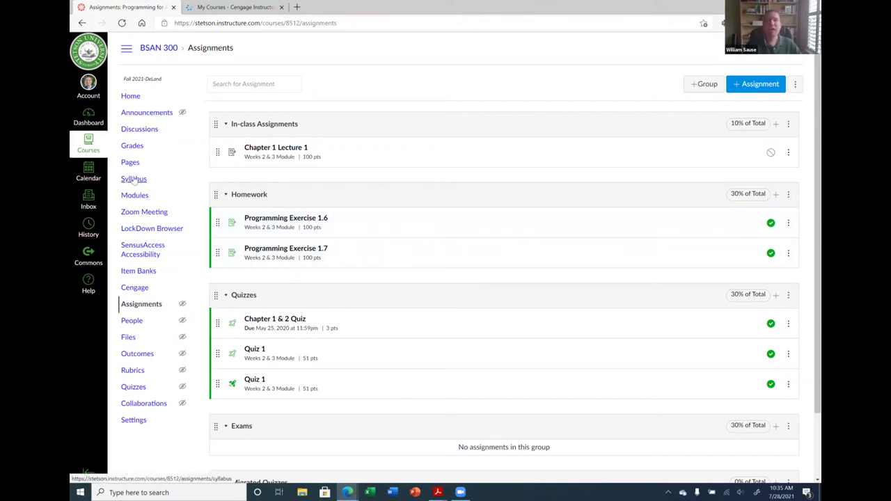
Look over the gradebook, then return to the BSAN 300 course and open Pages
left_click(132, 146)
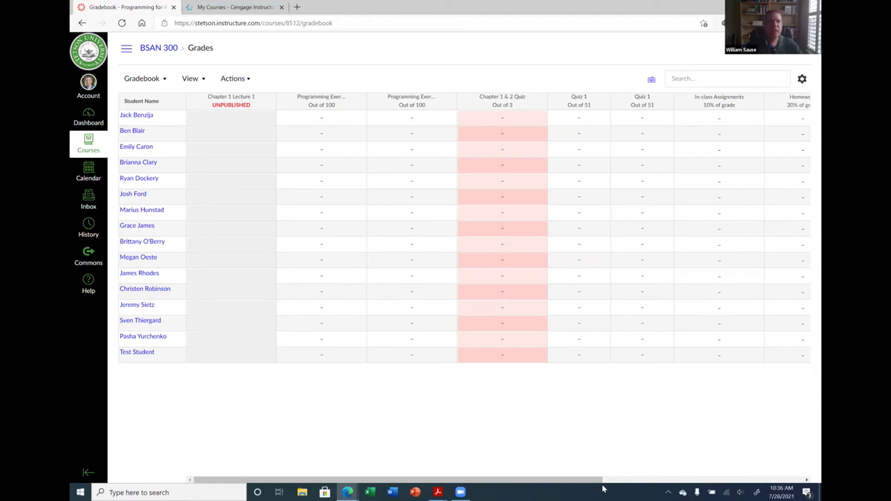
left_click(159, 47)
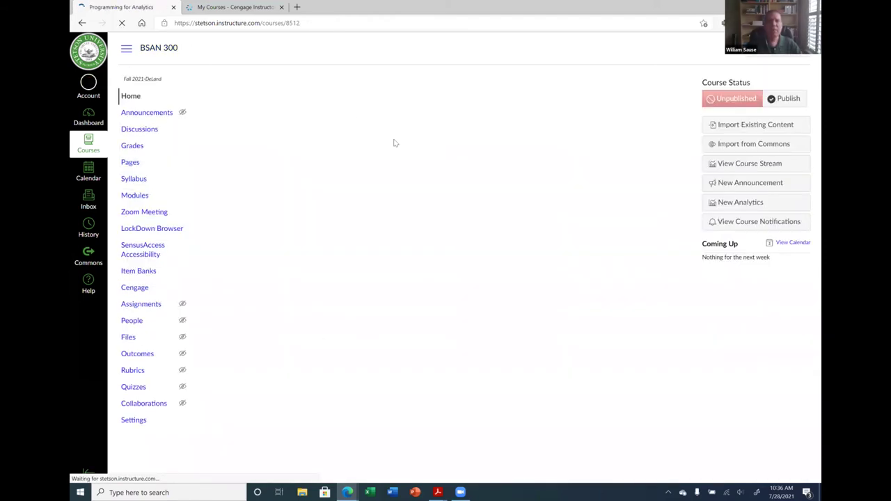
left_click(129, 163)
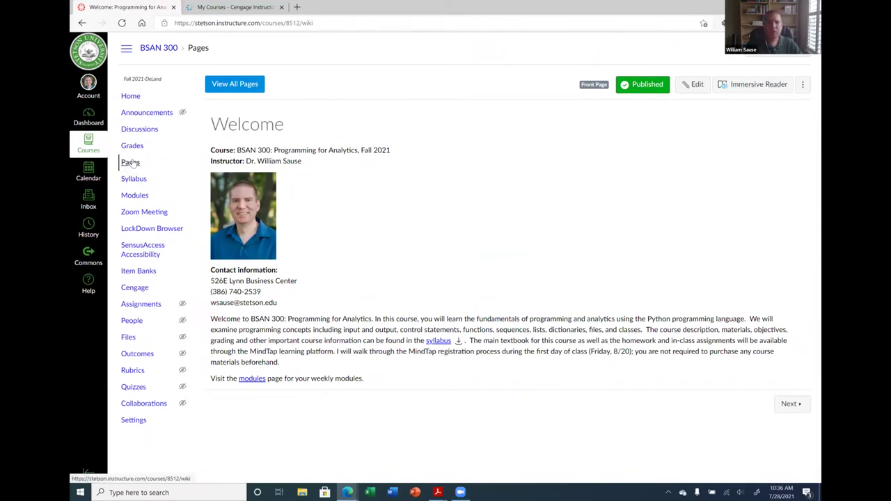
Create a new blank page from the full pages list, with File Explorer open alongside
left_click(235, 85)
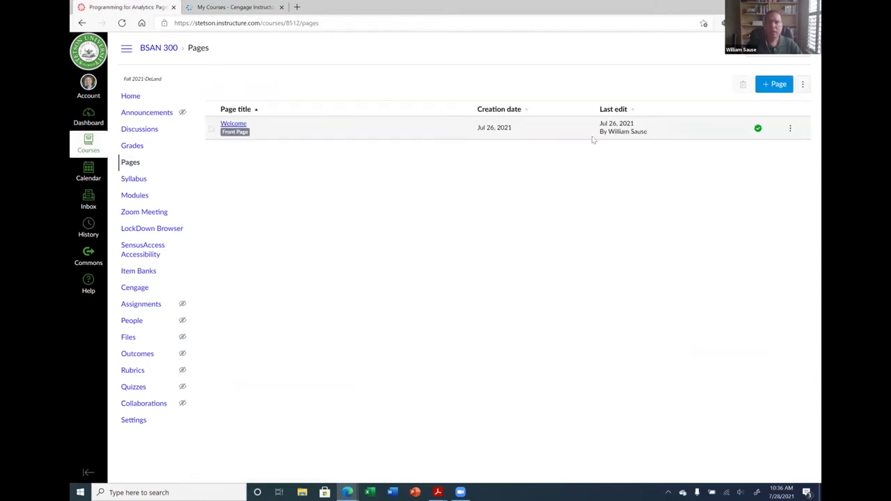
left_click(771, 84)
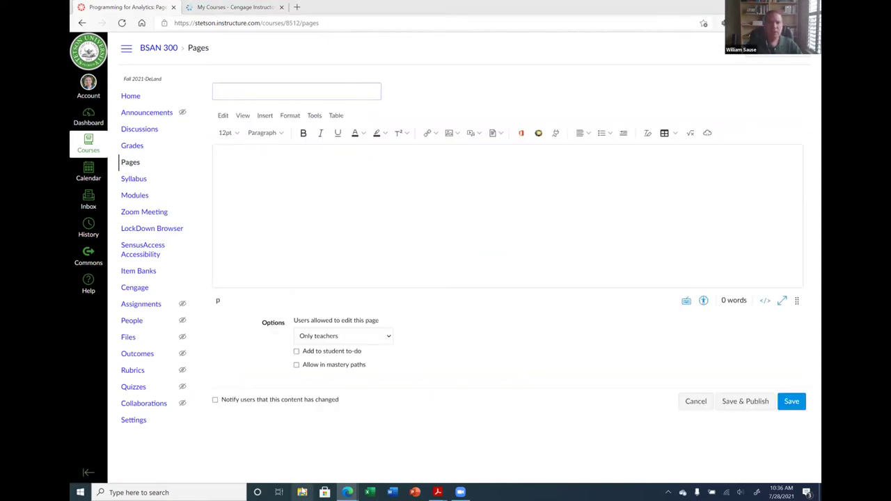
left_click(302, 492)
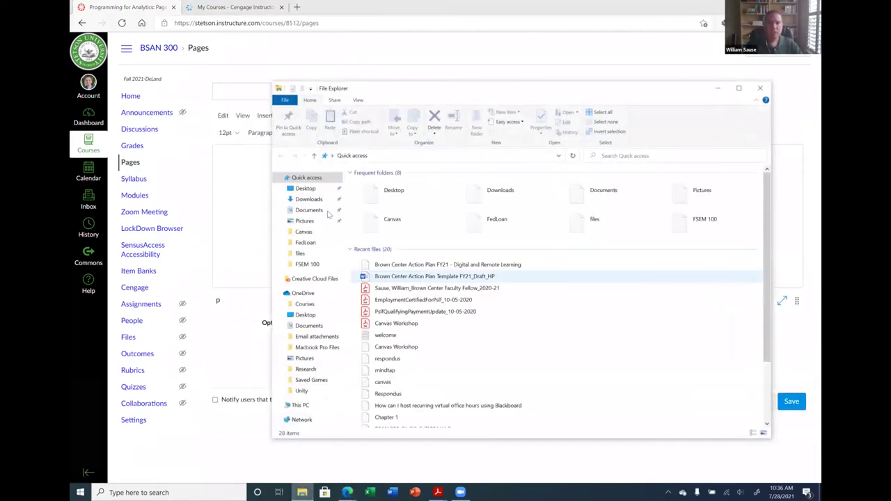
Open the mindtap note from Brown Center > Workshops > Canvas > files in Notepad
left_click(307, 188)
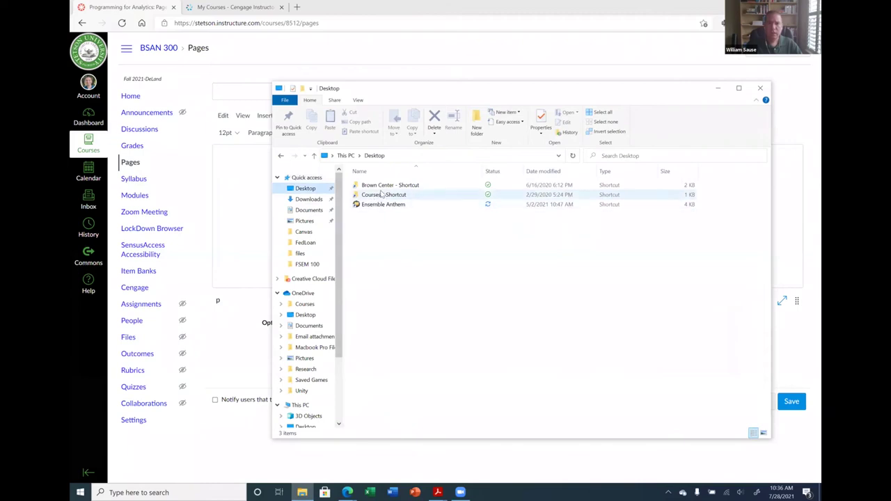
left_click(385, 186)
double_click(384, 187)
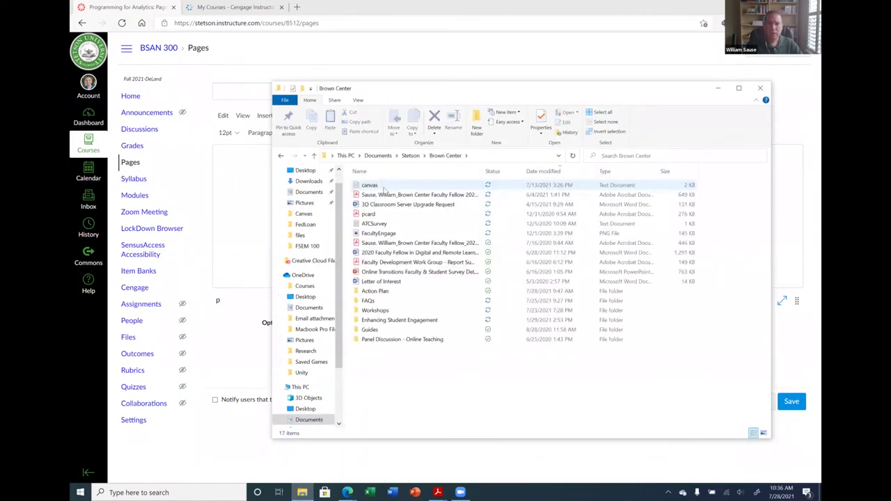
double_click(388, 311)
double_click(380, 195)
double_click(367, 185)
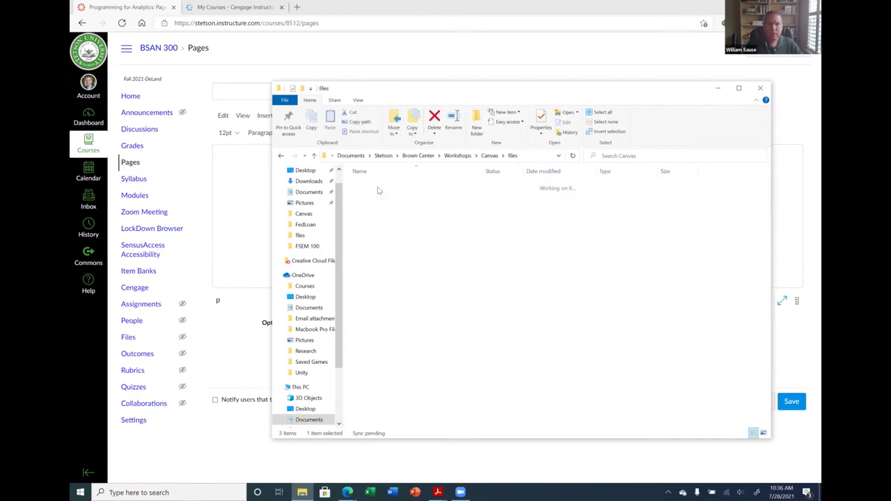
double_click(383, 196)
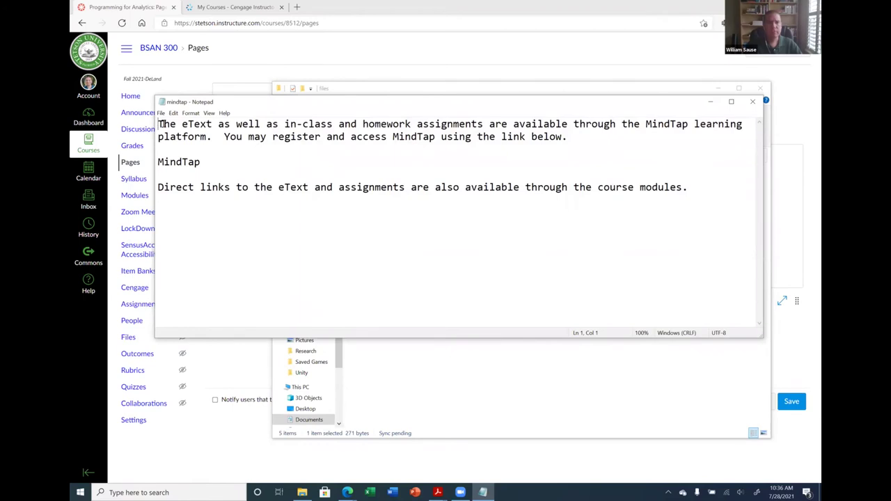
Select and copy all of the note's MindTap registration text, then return to Canvas
left_click_drag(160, 124, 529, 193)
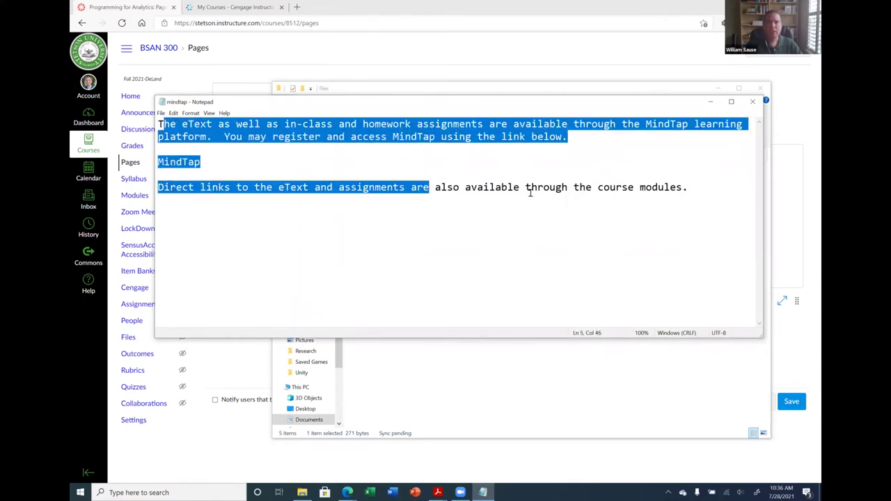
left_click(529, 188)
left_click_drag(687, 188, 156, 122)
key("ctrl+c")
key("alt+Tab")
Paste the MindTap registration text into the page body and title the page 'MindTap'
left_click(276, 185)
key("ctrl+v")
left_click(256, 92)
type("Min")
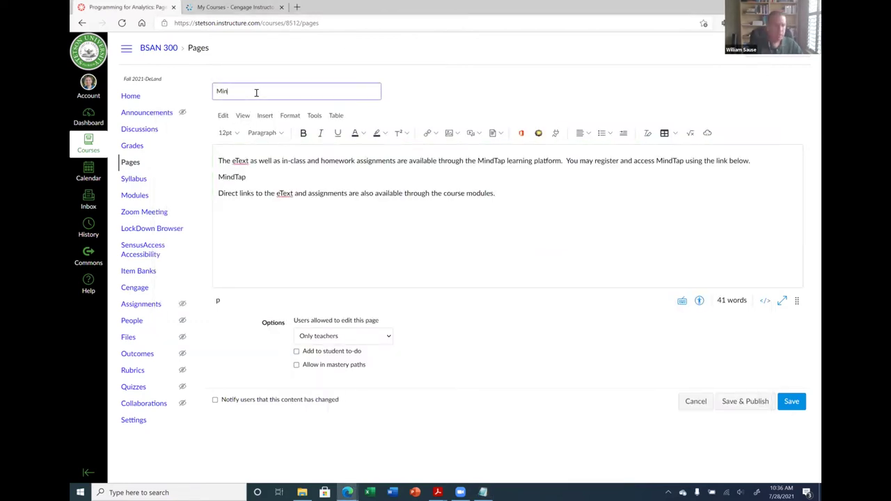
type("dTap")
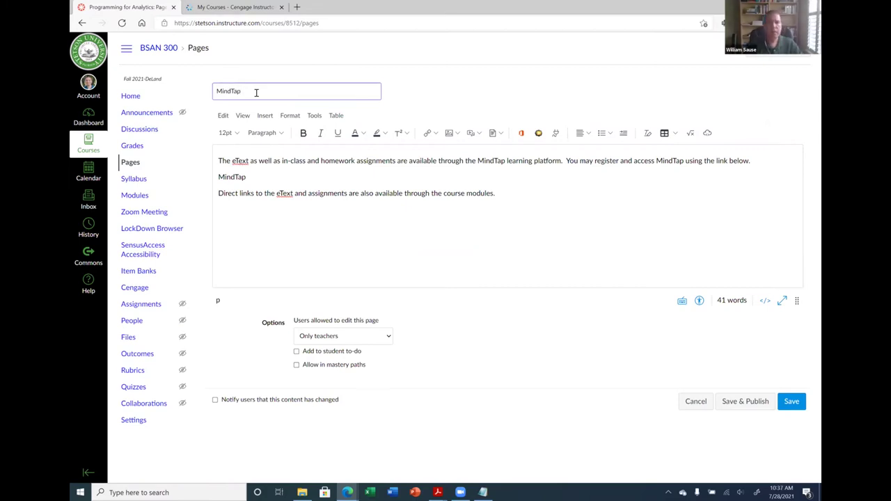
Check the MindTap line in the body, then save the page
left_click(302, 180)
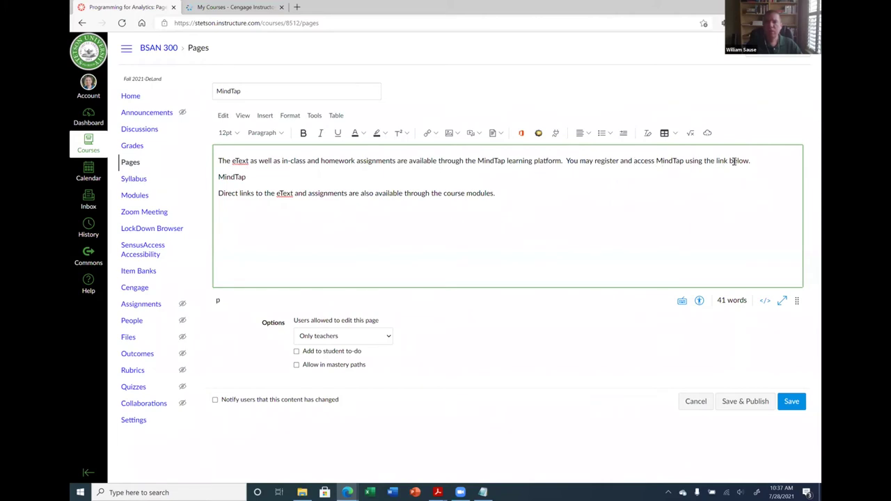
left_click_drag(219, 177, 247, 177)
left_click(288, 180)
left_click_drag(218, 177, 246, 178)
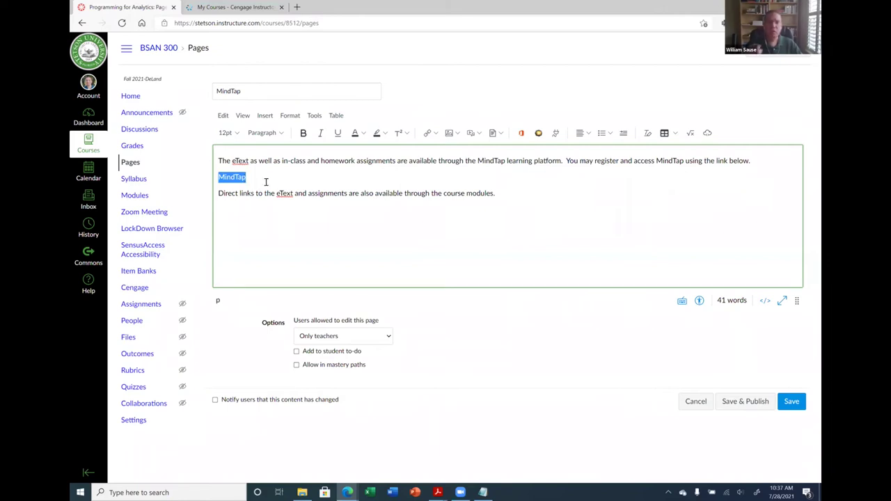
left_click(275, 173)
left_click_drag(220, 177, 246, 179)
left_click(266, 180)
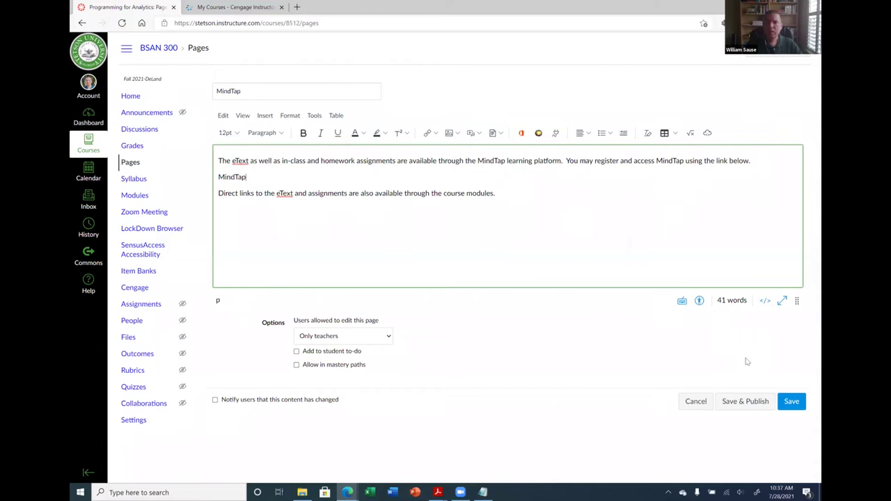
left_click(791, 407)
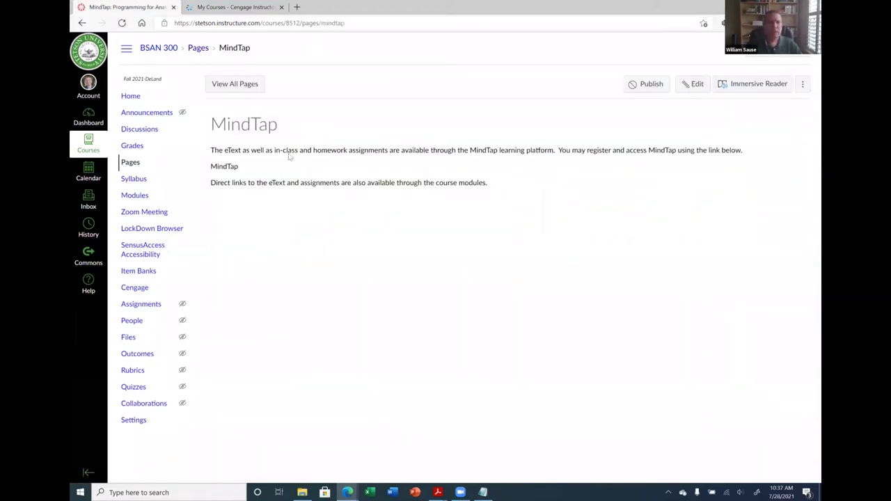
Copy the BSAN 300 - Fall 2021 module item's link address from Modules, then return to Pages
left_click(139, 196)
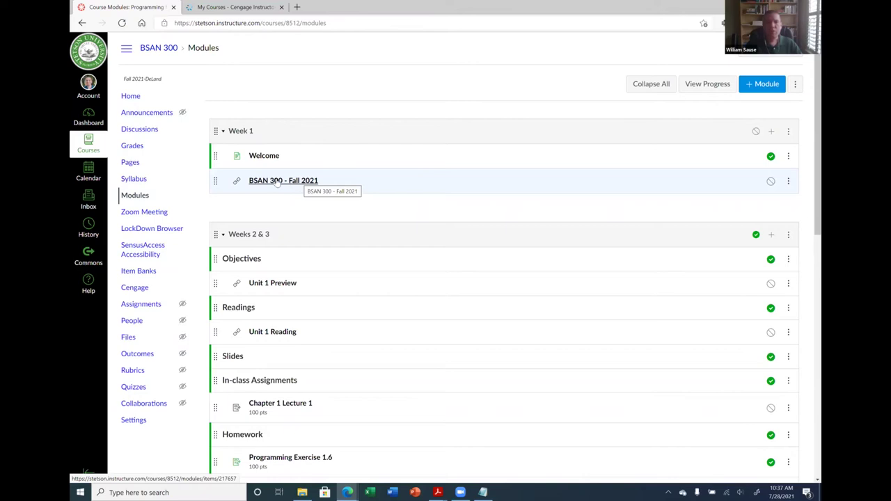
right_click(276, 181)
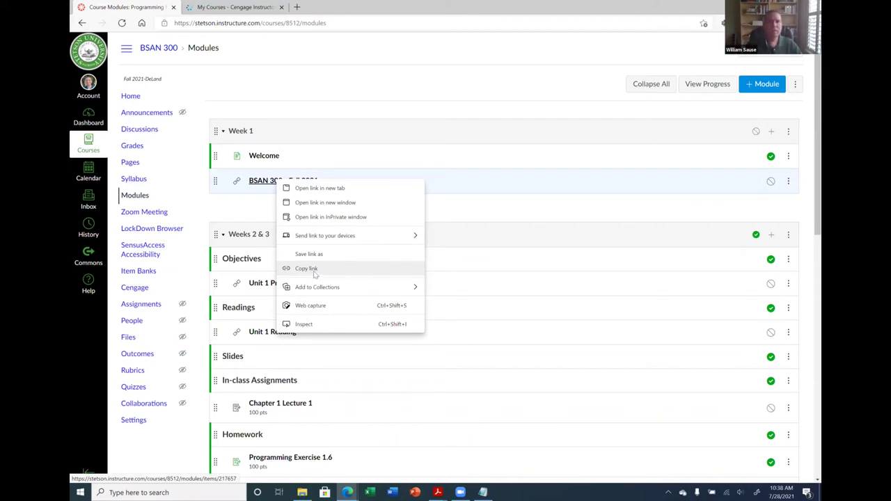
left_click(315, 270)
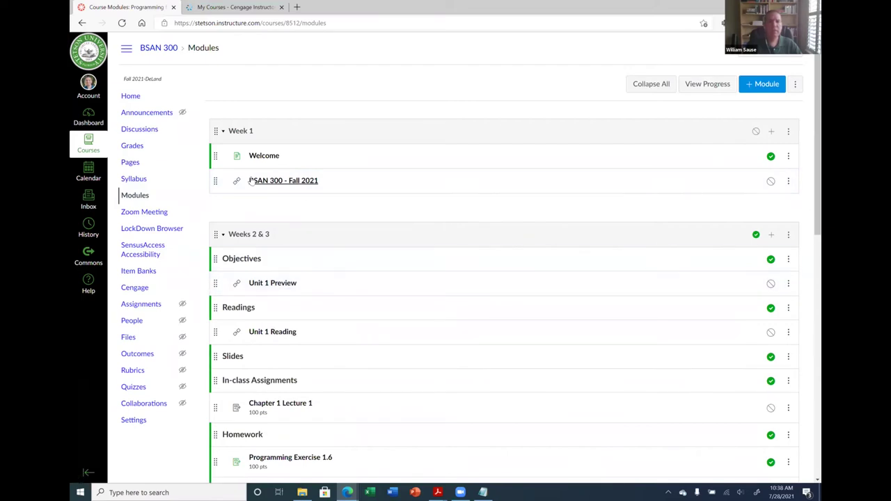
left_click(131, 162)
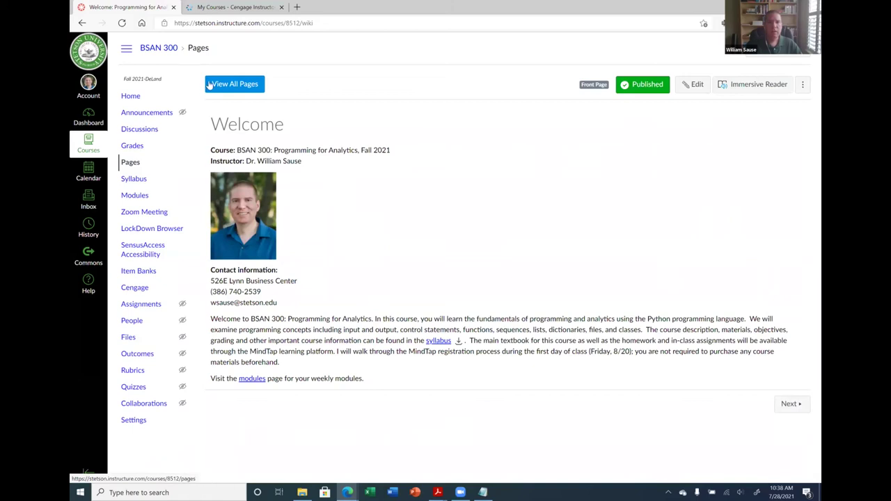
Edit the MindTap page and select its MindTap line to make it a link
left_click(226, 85)
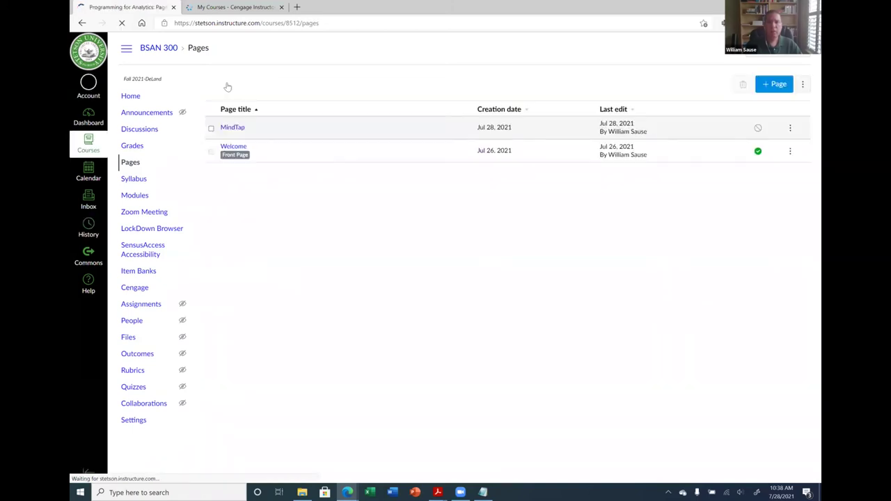
left_click(790, 128)
left_click(755, 152)
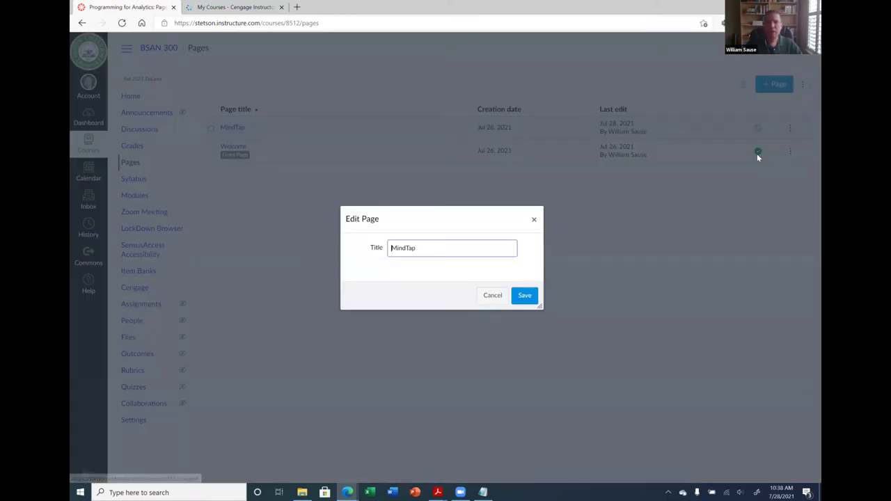
left_click(534, 219)
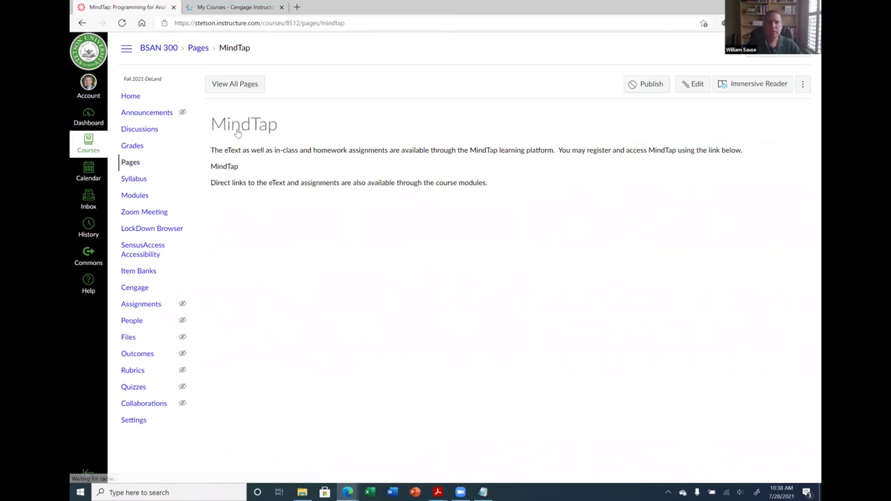
left_click(689, 92)
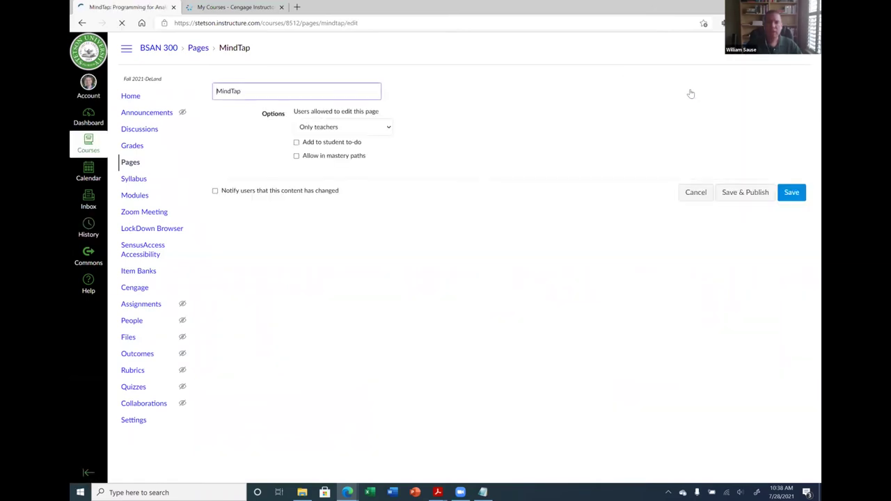
left_click_drag(219, 178, 246, 177)
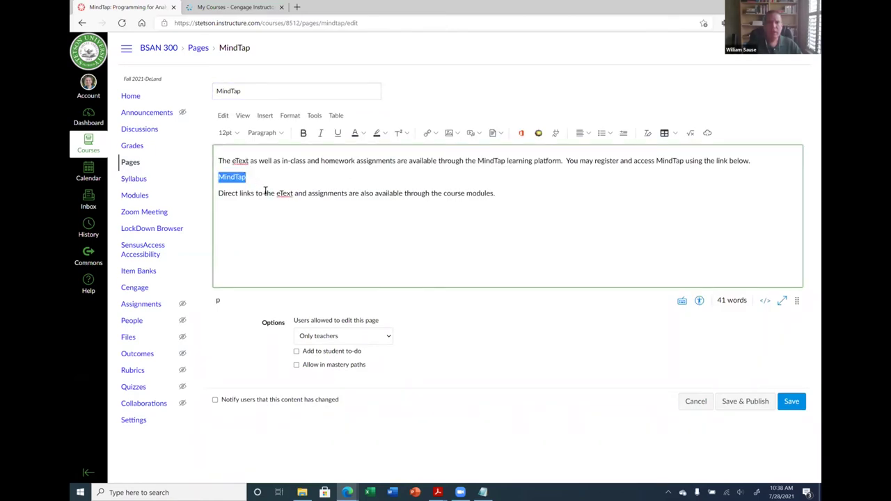
left_click(427, 134)
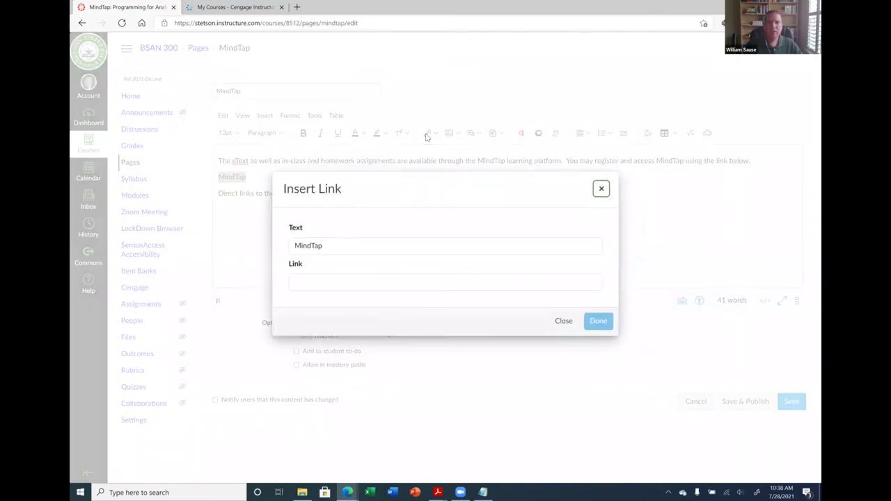
Link the MindTap line to the copied BSAN 300 - Fall 2021 item URL and save the page
left_click(310, 284)
key("ctrl+v")
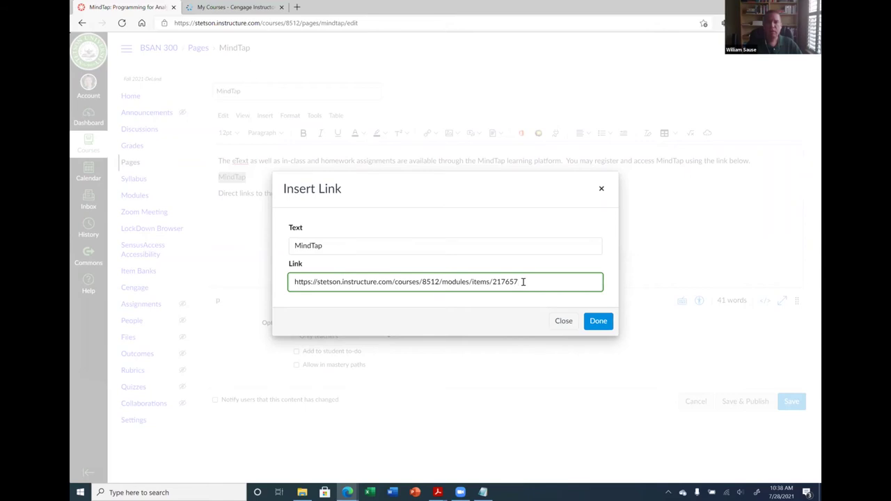
left_click(596, 321)
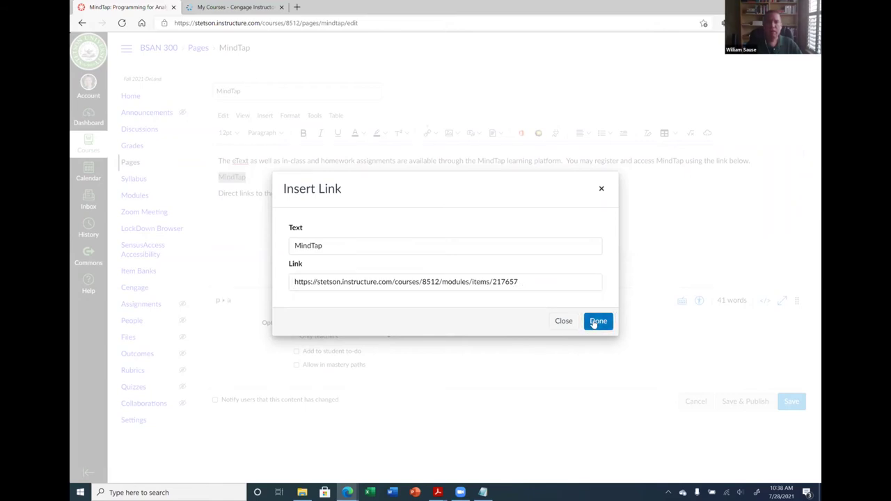
left_click(791, 404)
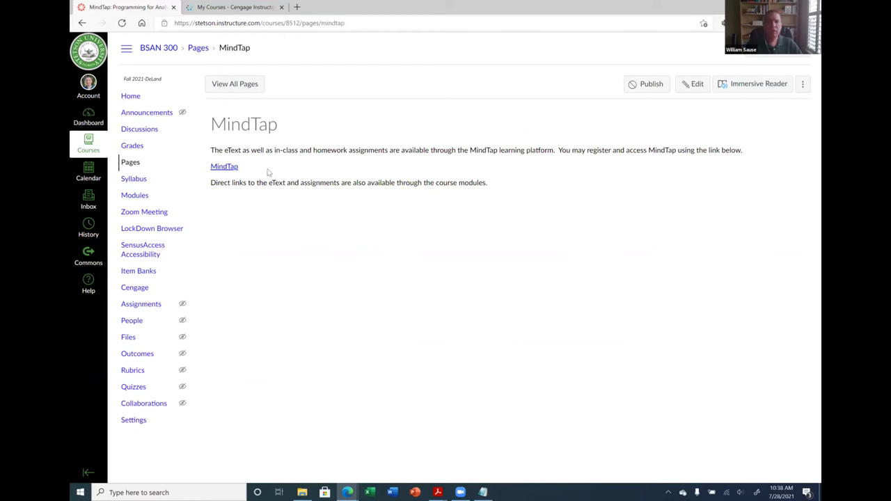
left_click(224, 168)
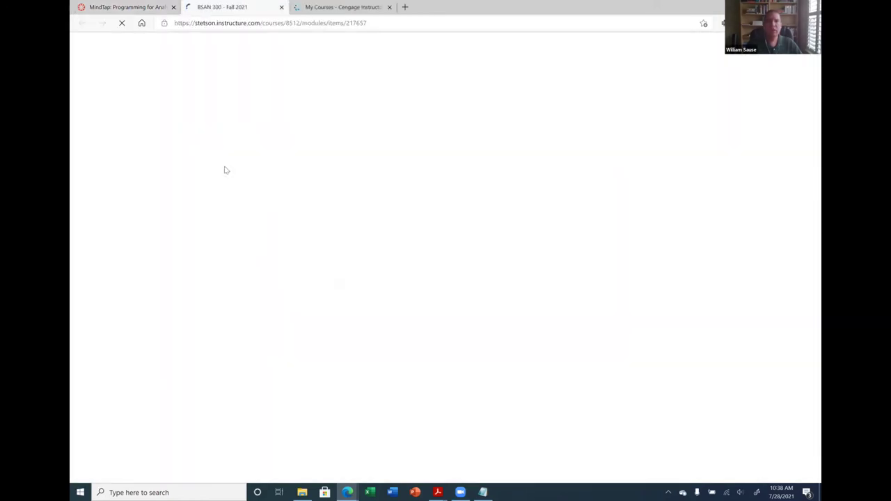
left_click(264, 90)
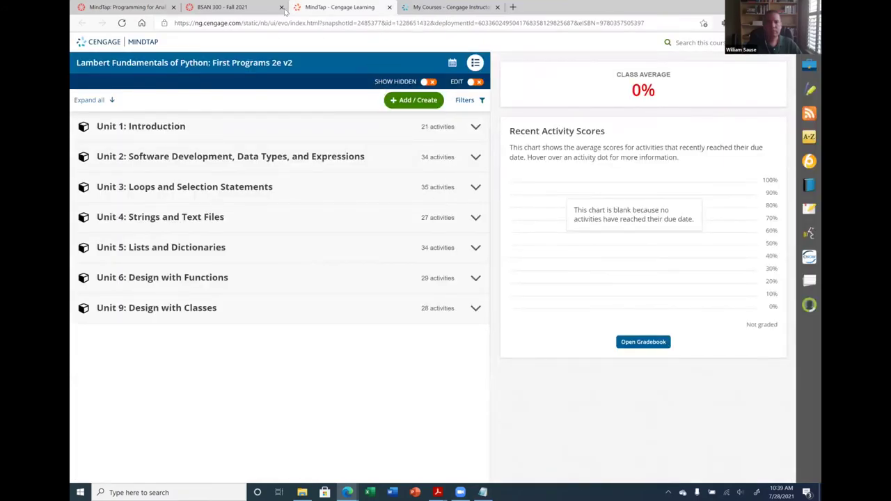
key("ctrl+w")
key("ctrl+w")
left_click(125, 7)
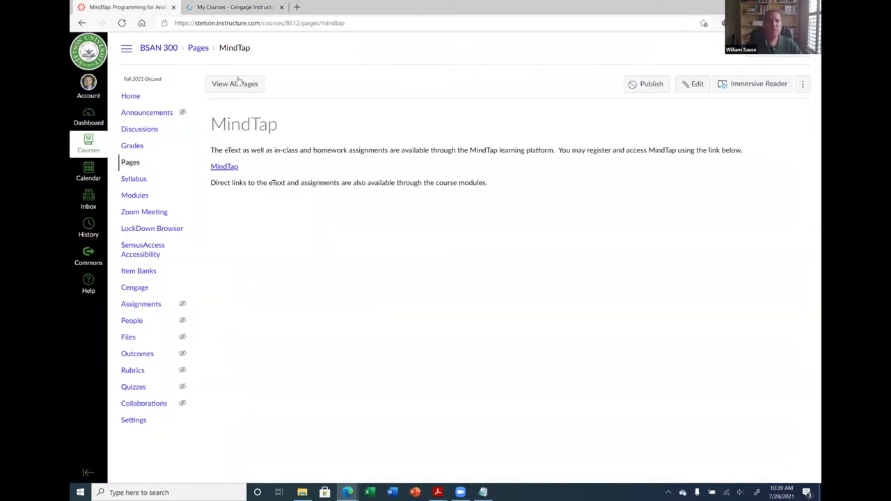
Add the MindTap page as a new item in the Week 1 module
left_click(134, 196)
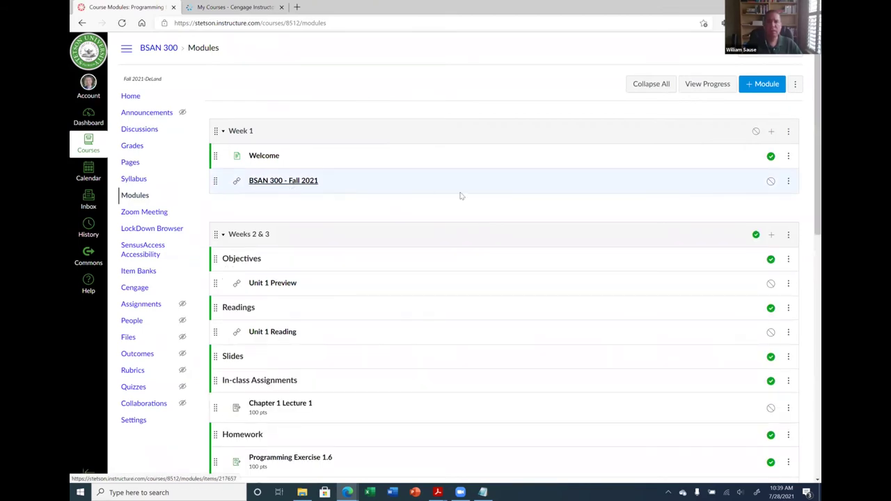
left_click(771, 132)
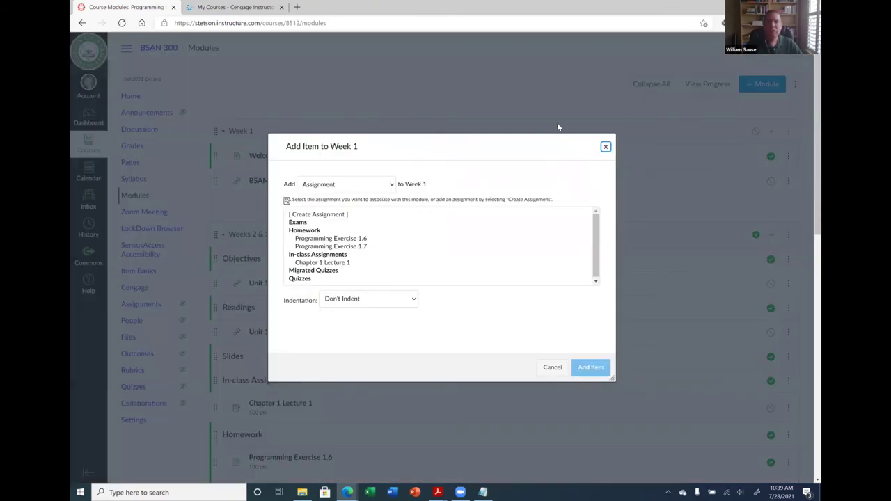
left_click(353, 187)
left_click(332, 245)
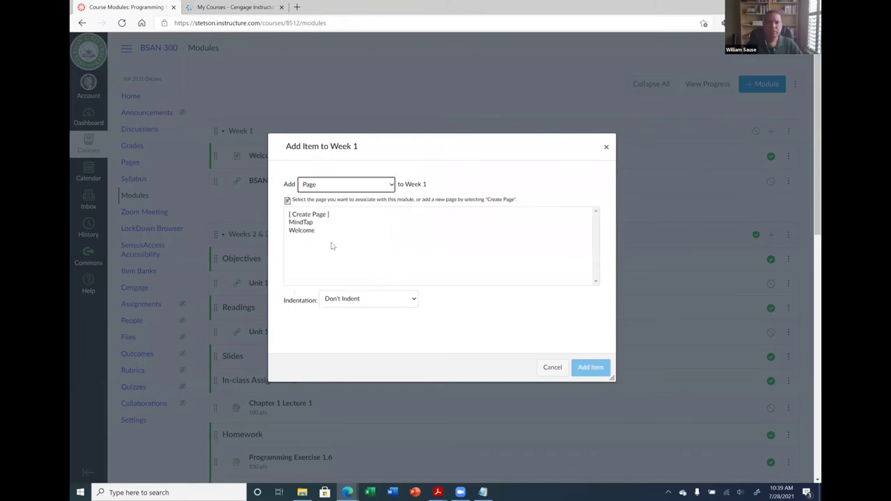
left_click(317, 223)
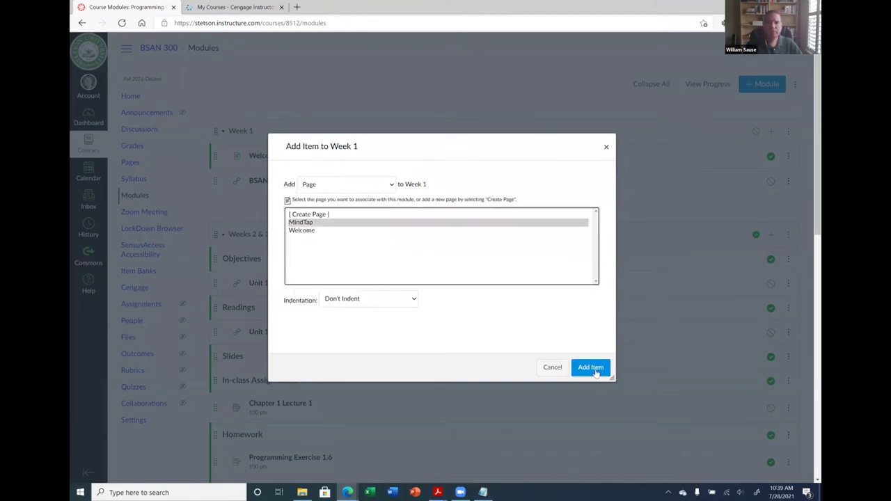
left_click(593, 368)
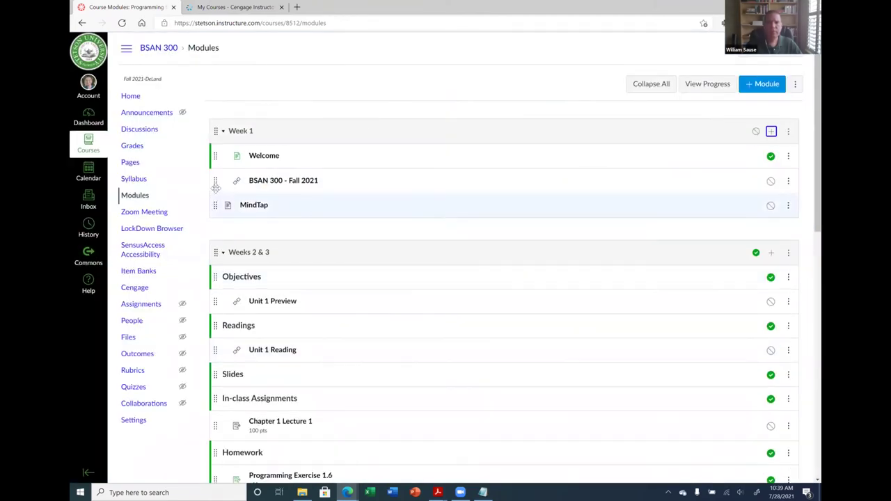
Place MindTap above the BSAN 300 - Fall 2021 link and indent it one level
left_click_drag(216, 186, 216, 209)
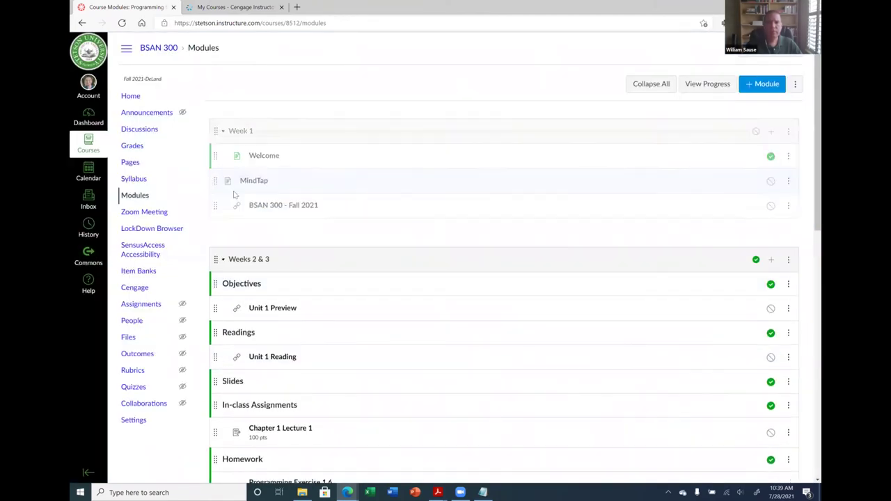
left_click(788, 181)
left_click(785, 206)
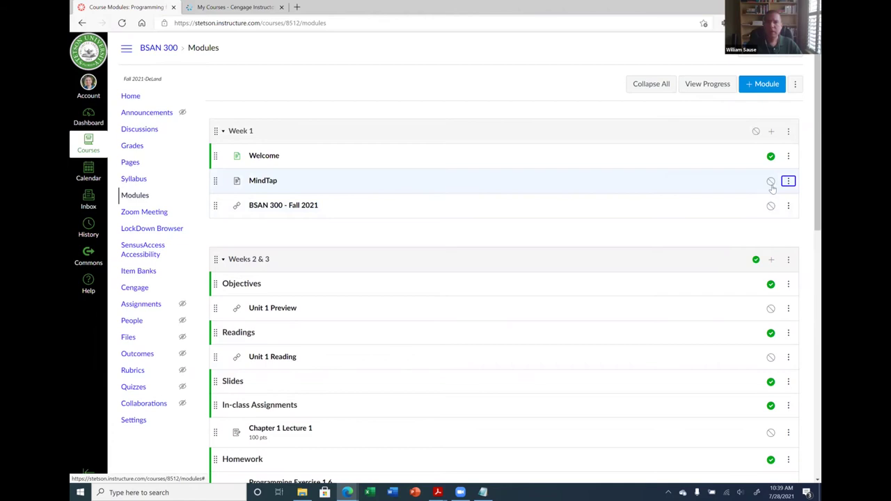
Retitle the MindTap item 'Register with MindTap', publish it, and open Student View
left_click(787, 181)
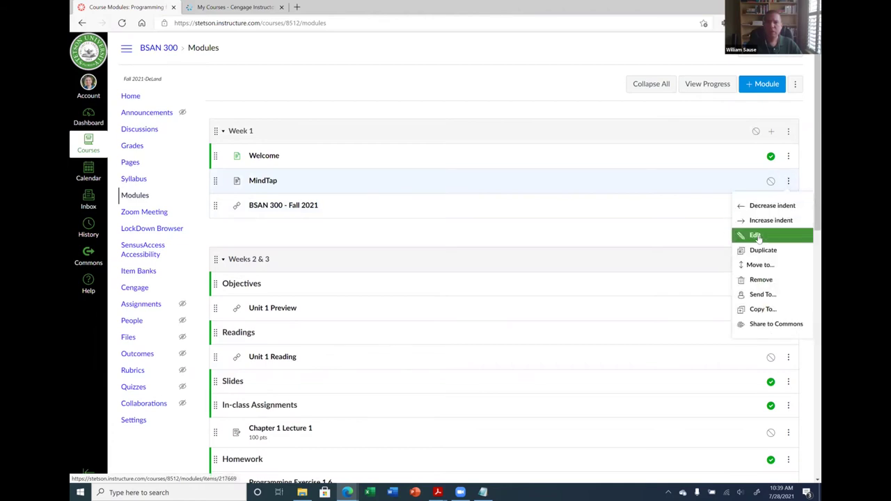
left_click(759, 237)
left_click(407, 250)
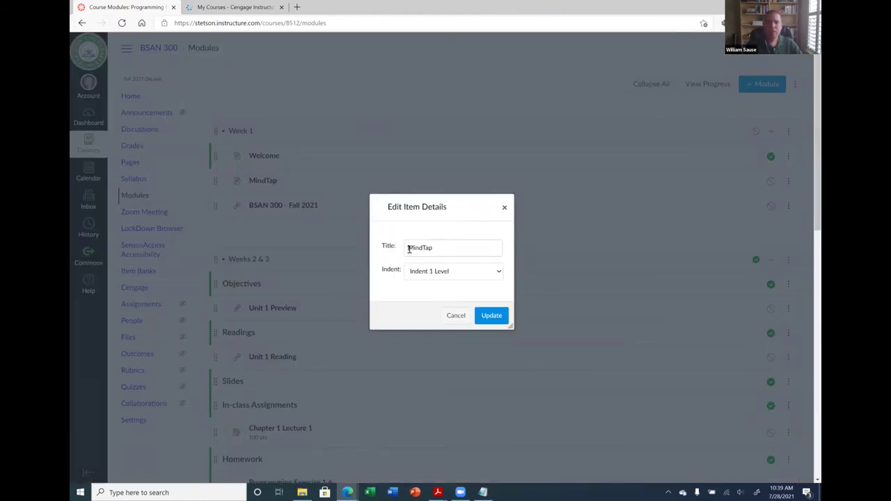
type("Register witgh")
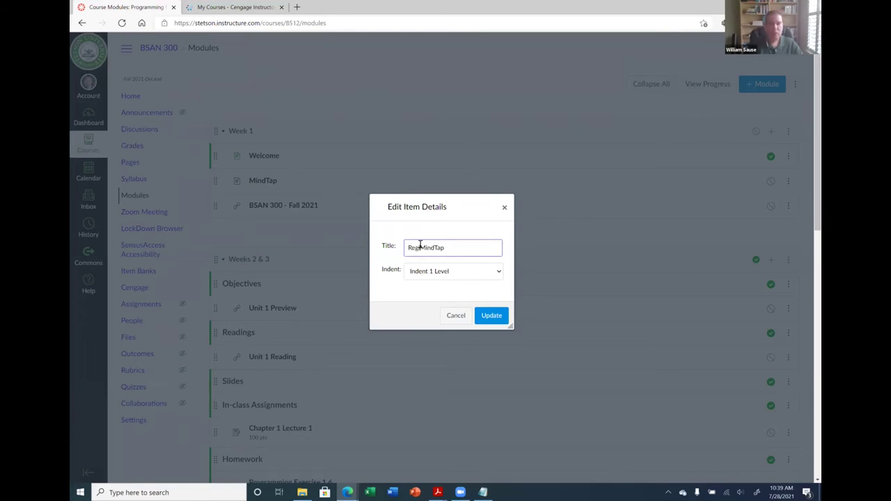
key("BackSpace")
key("BackSpace")
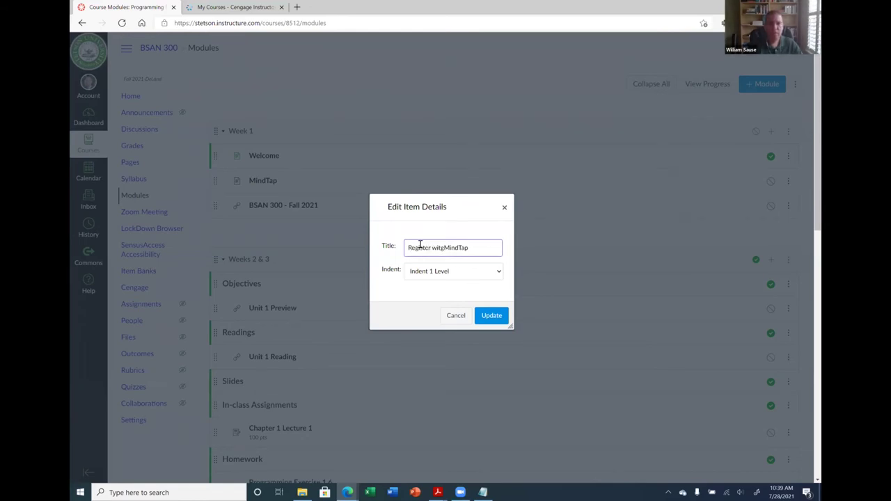
type("h")
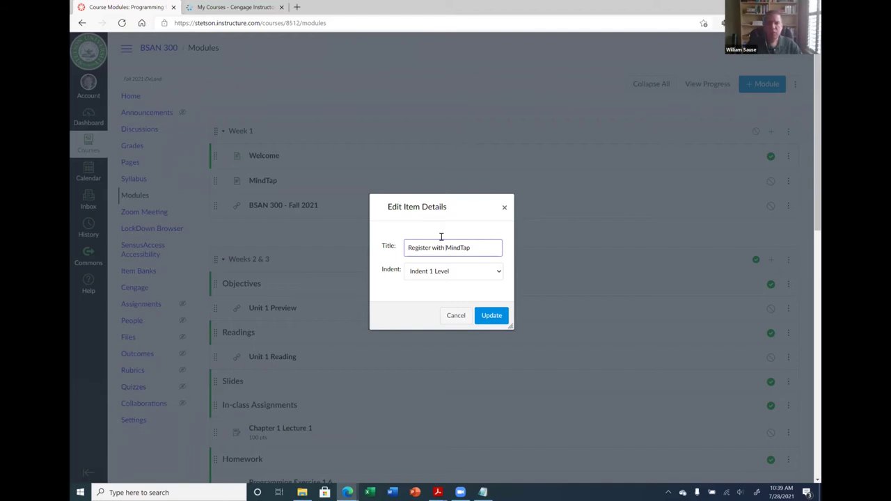
left_click(490, 317)
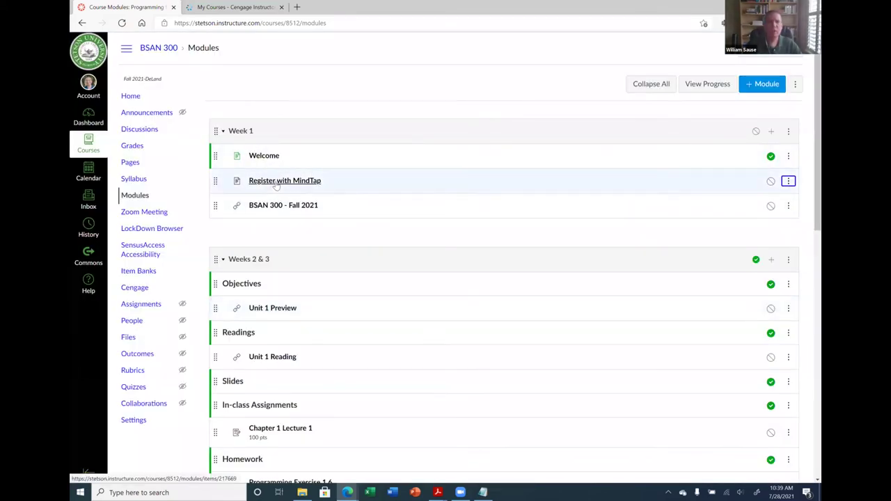
left_click(770, 181)
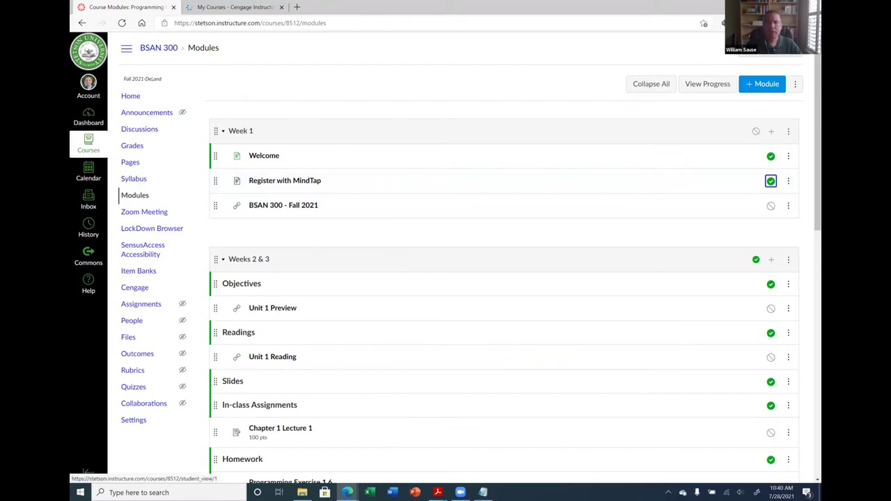
left_click(770, 50)
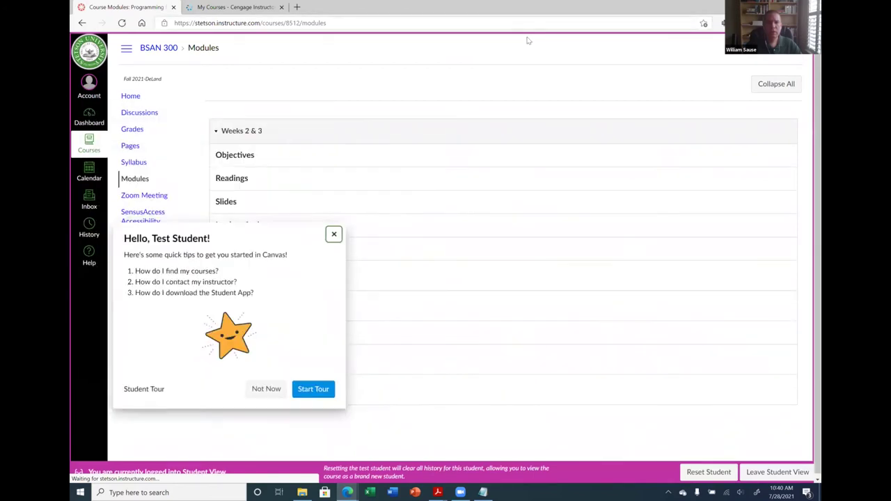
left_click(338, 250)
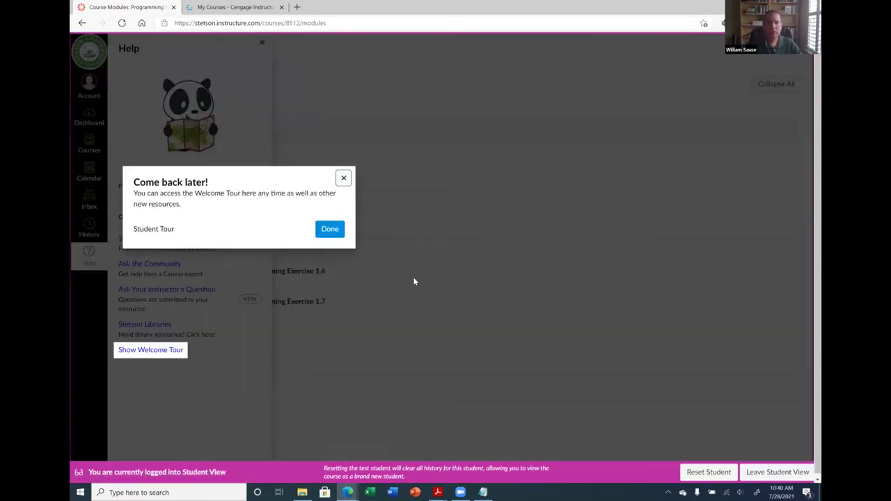
left_click(411, 354)
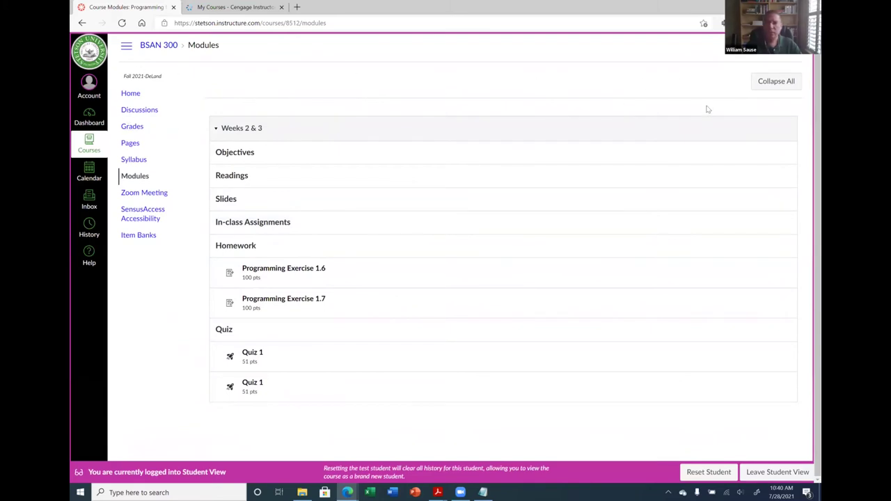
left_click(776, 471)
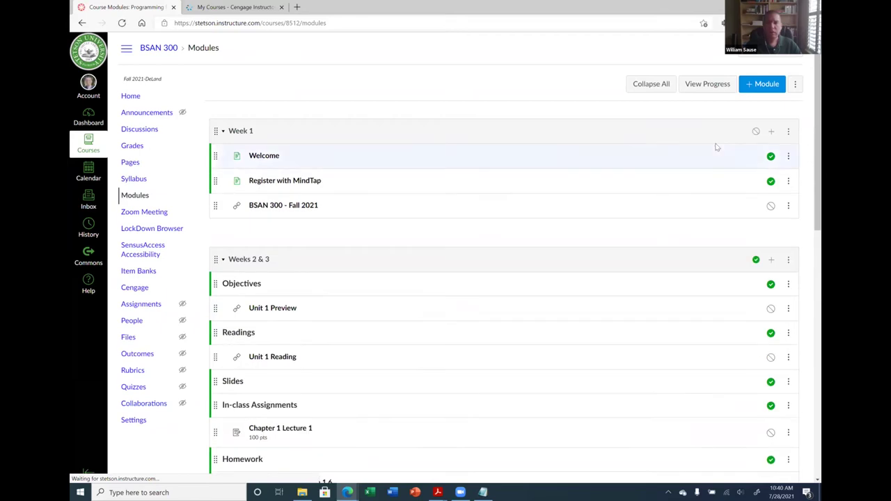
Publish the Week 1 module but leave its BSAN 300 - Fall 2021 link unpublished
left_click(756, 133)
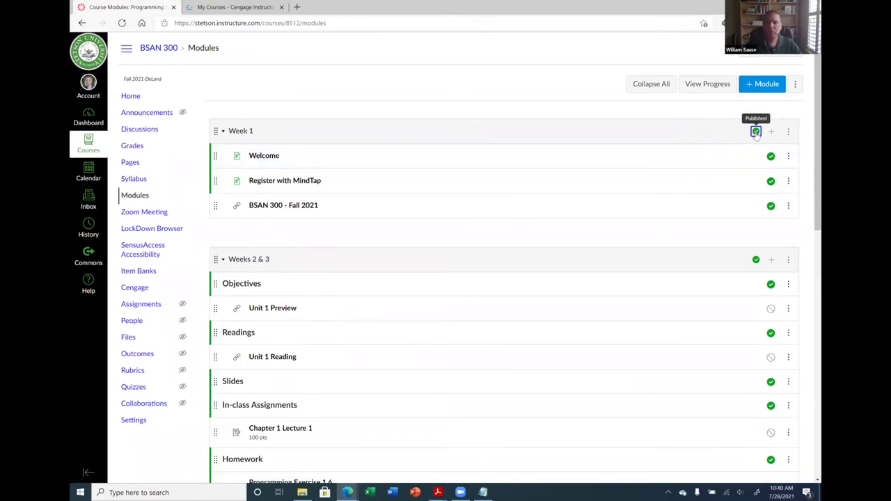
left_click(771, 207)
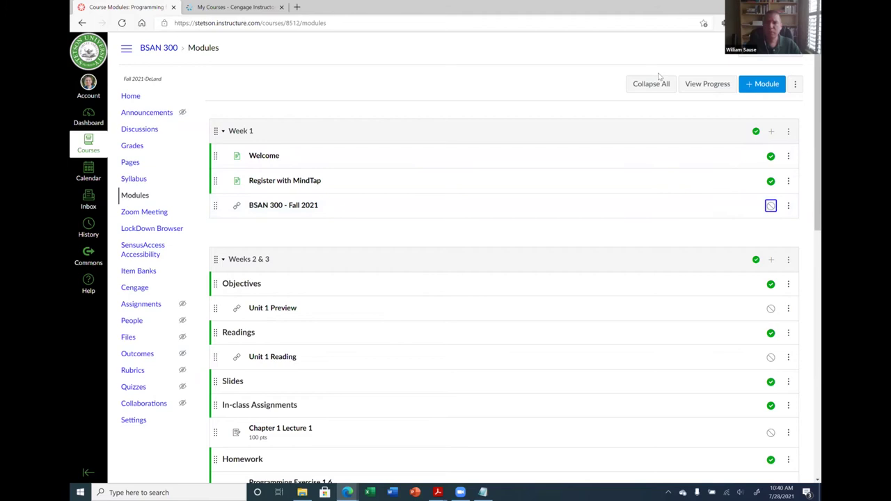
key("F5")
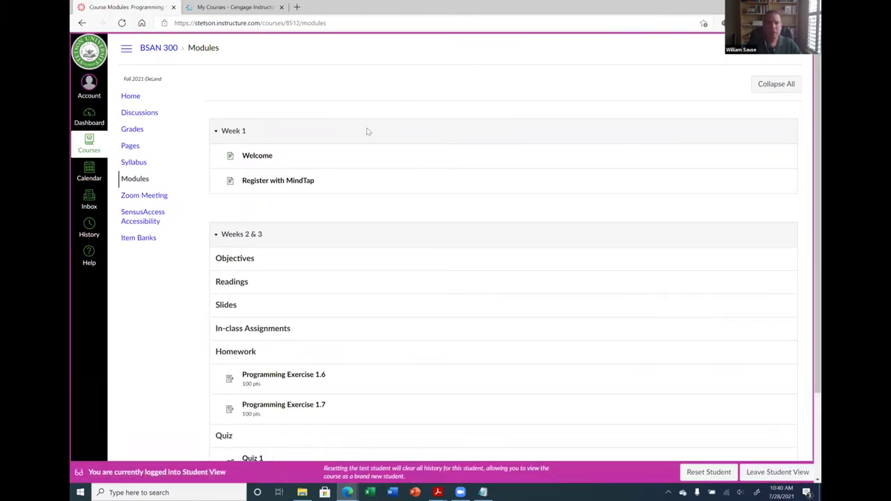
In Student View, follow the MindTap link on Register with MindTap, which shows Not Yet Available
left_click(293, 182)
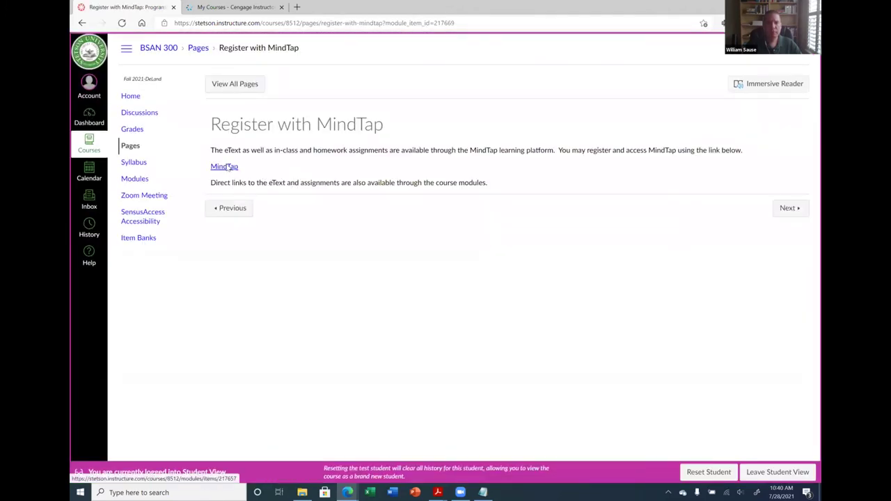
left_click(226, 166)
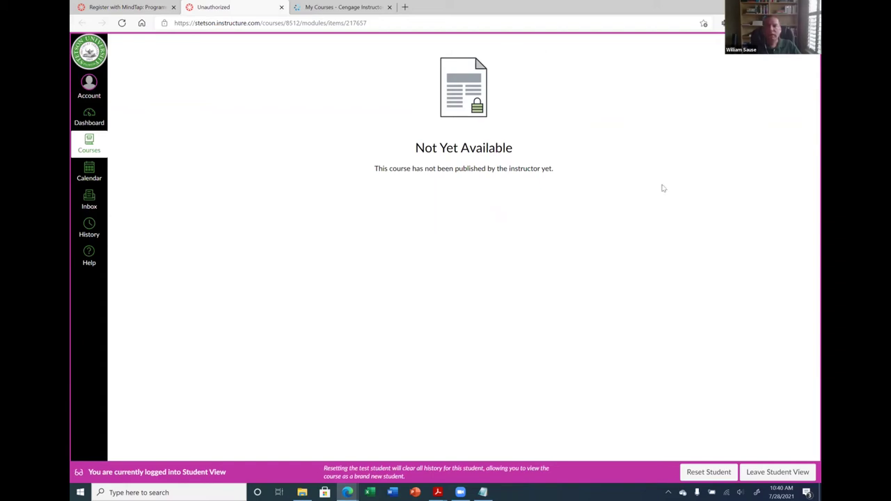
left_click(771, 473)
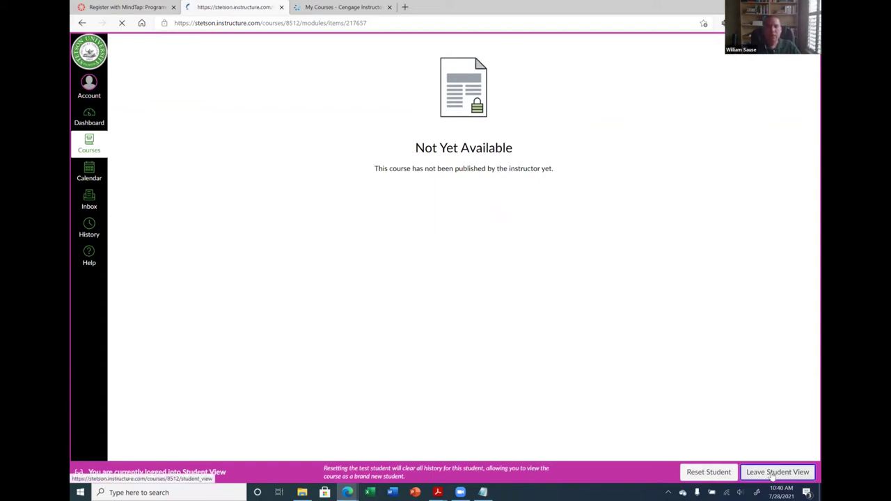
Publish the BSAN 300 - Fall 2021 link and increase its indent beneath Register with MindTap
left_click(147, 197)
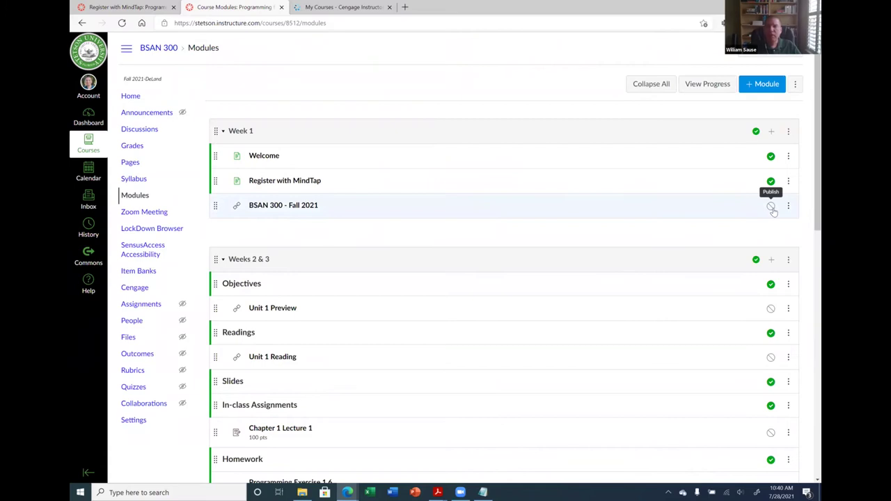
left_click(771, 206)
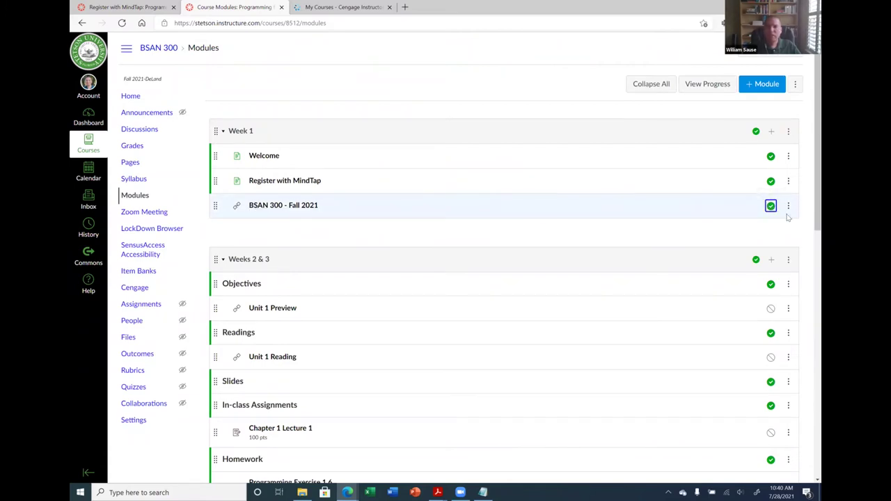
left_click(788, 208)
left_click(776, 231)
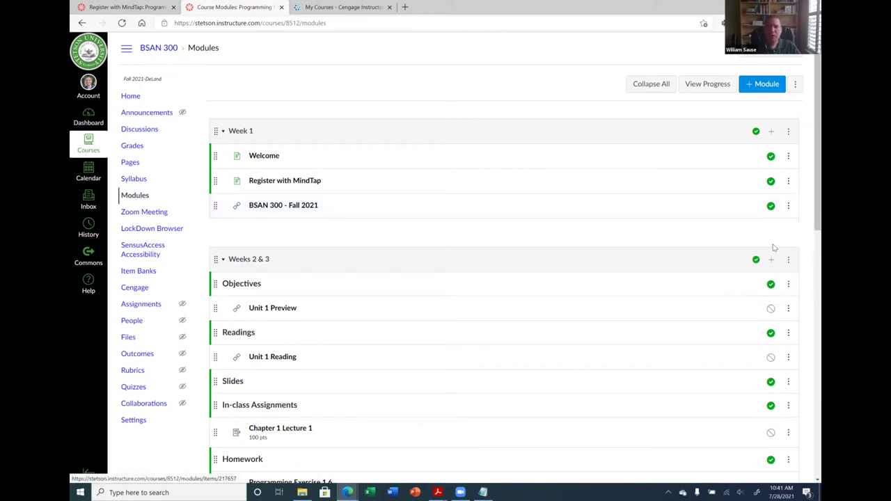
left_click(788, 206)
left_click(771, 245)
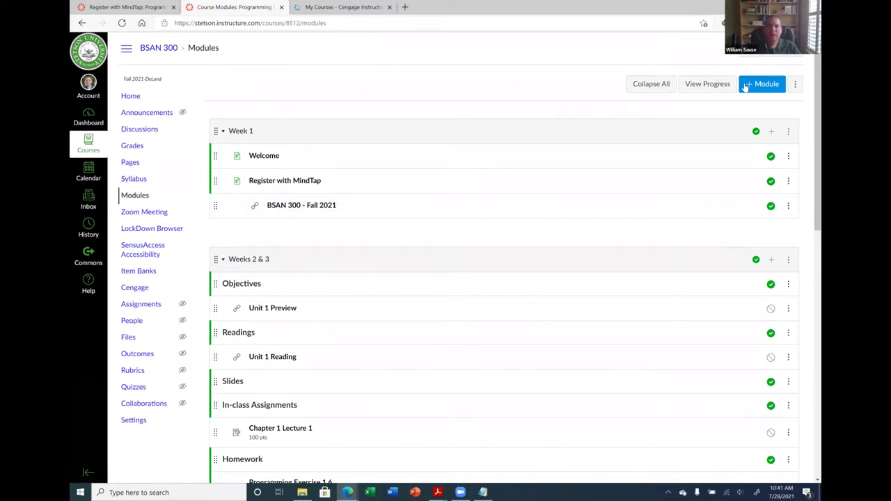
left_click(759, 50)
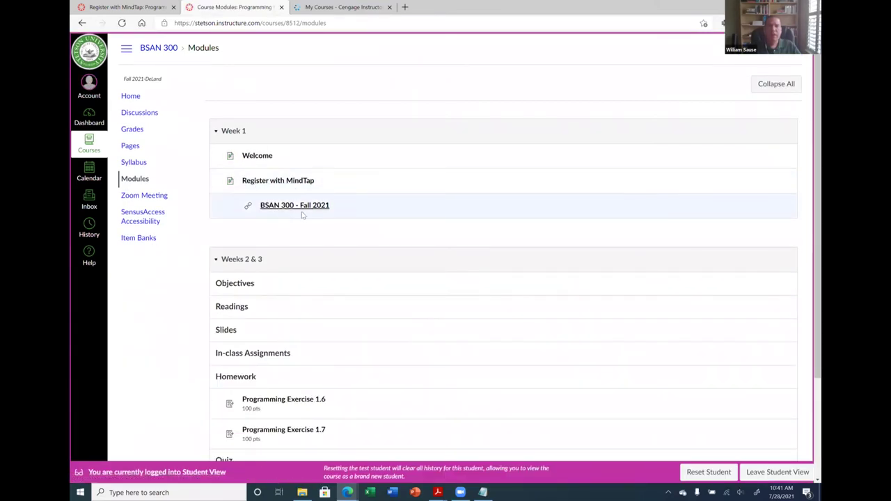
As a student, launch BSAN 300 - Fall 2021 from the MindTap link in a new window, then close the MindTap tabs
left_click(278, 180)
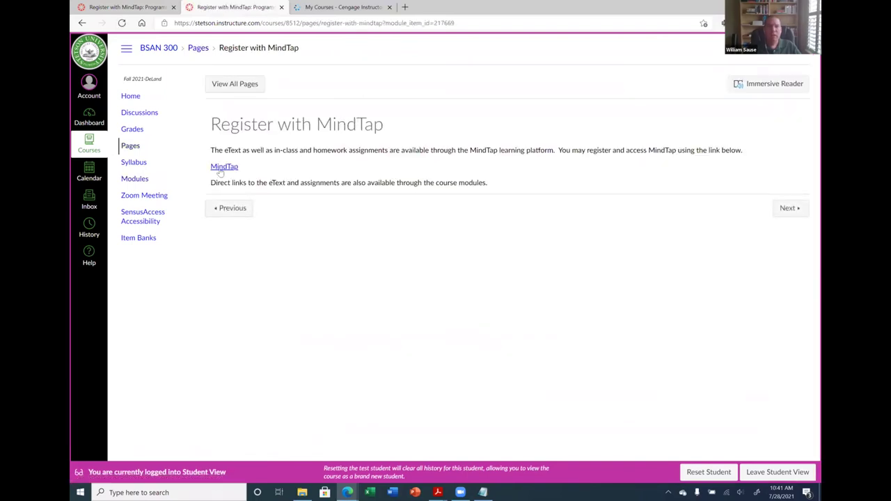
left_click(220, 171)
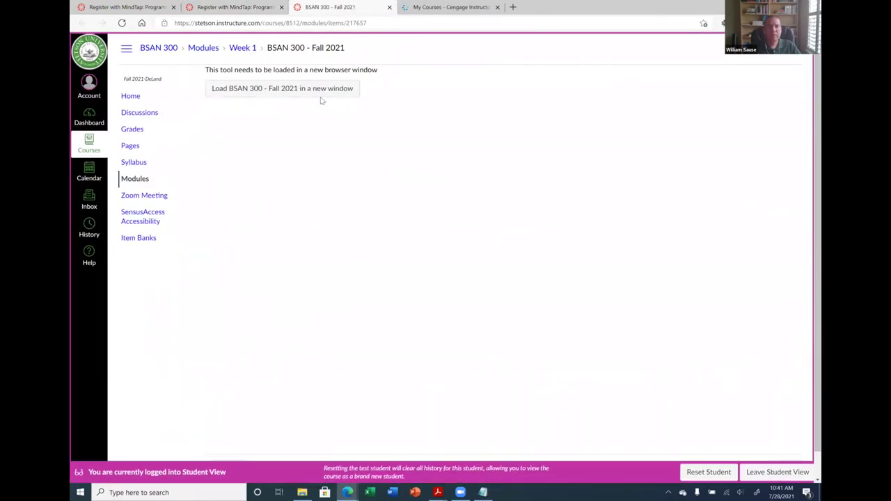
left_click(302, 94)
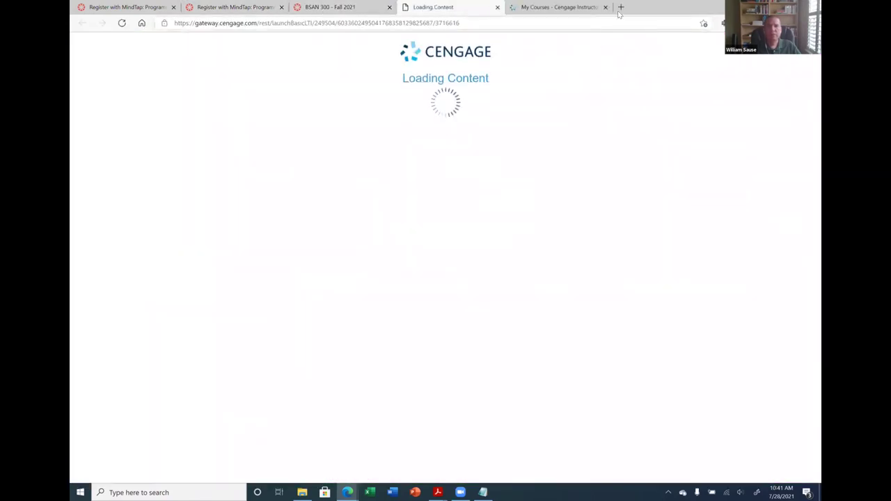
left_click(604, 7)
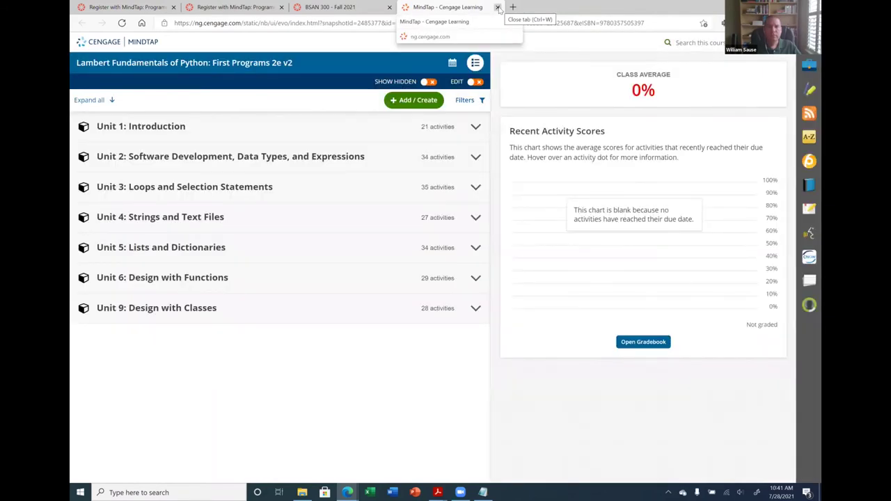
left_click(497, 8)
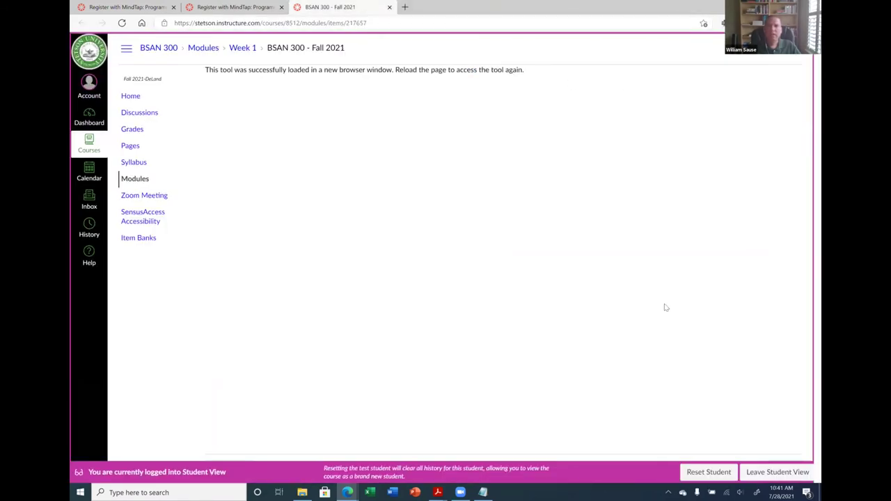
Leave Student View to get back to the instructor Modules page
left_click(765, 472)
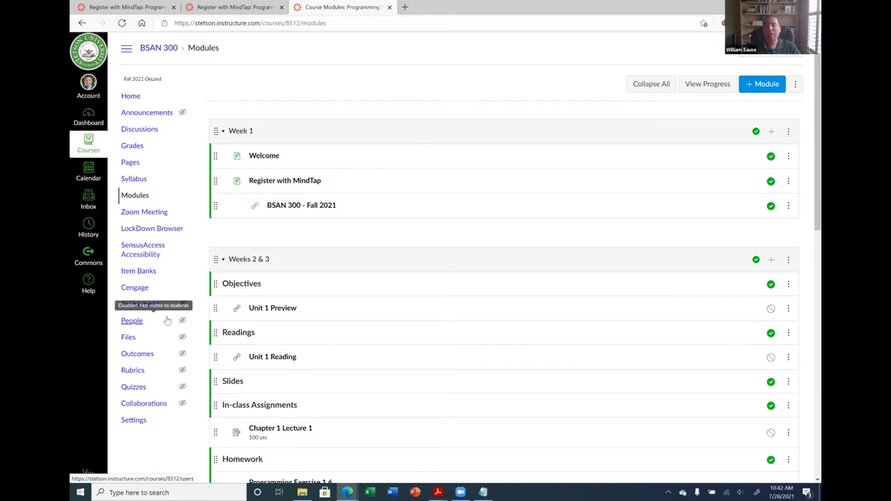
Search the course's external apps for 'redire' and open the Redirect Tool's details
left_click(132, 422)
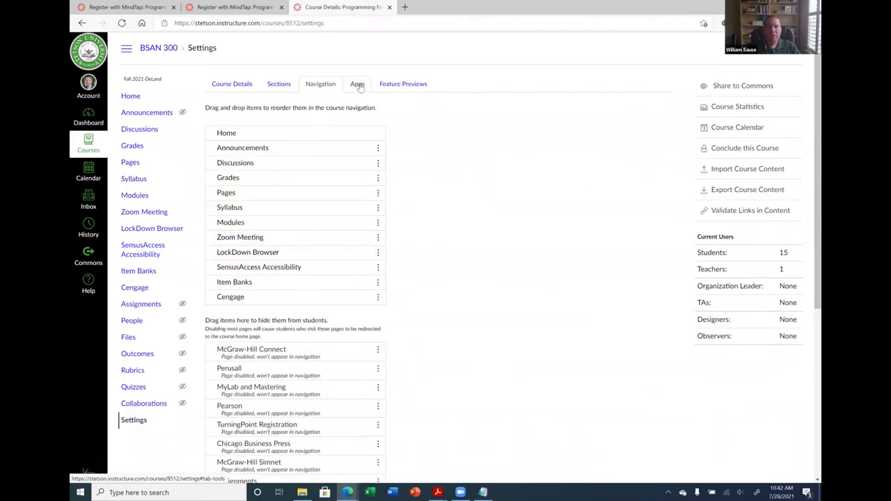
left_click(358, 84)
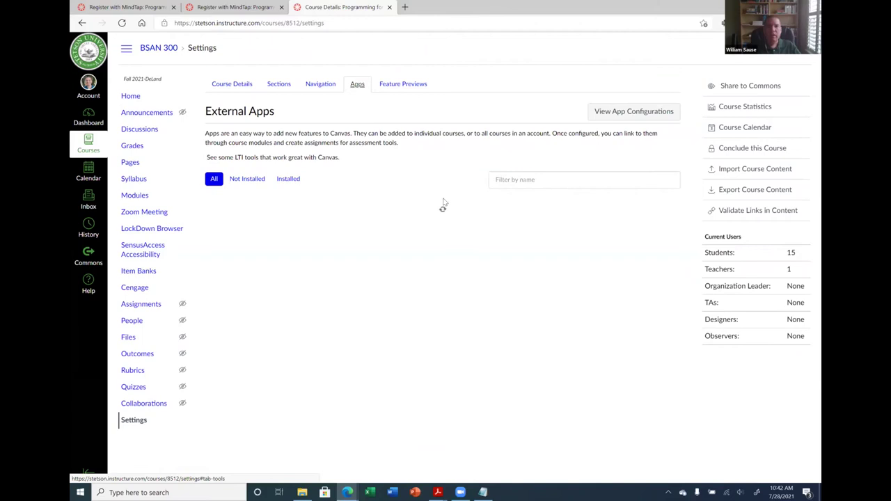
left_click(542, 182)
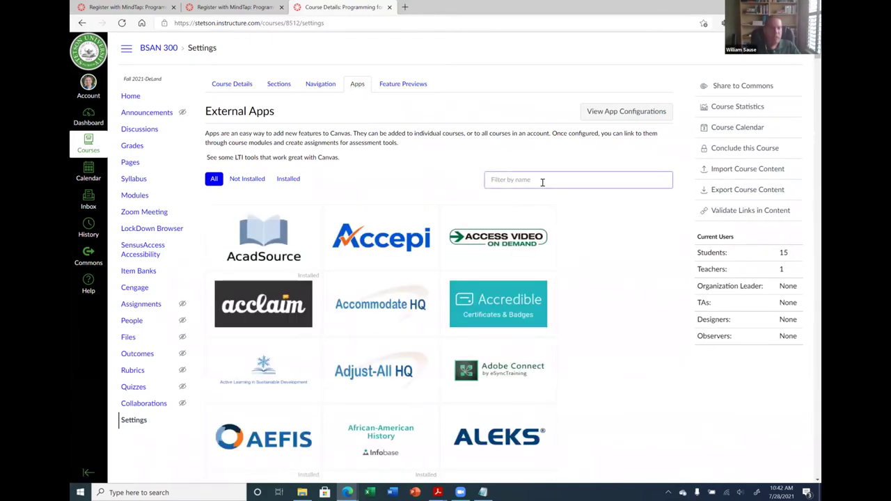
type("redirect")
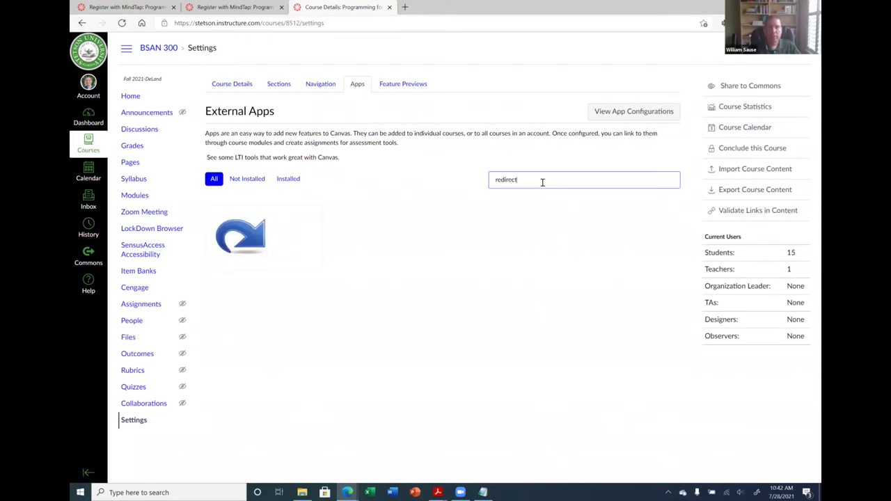
mouse_move(239, 244)
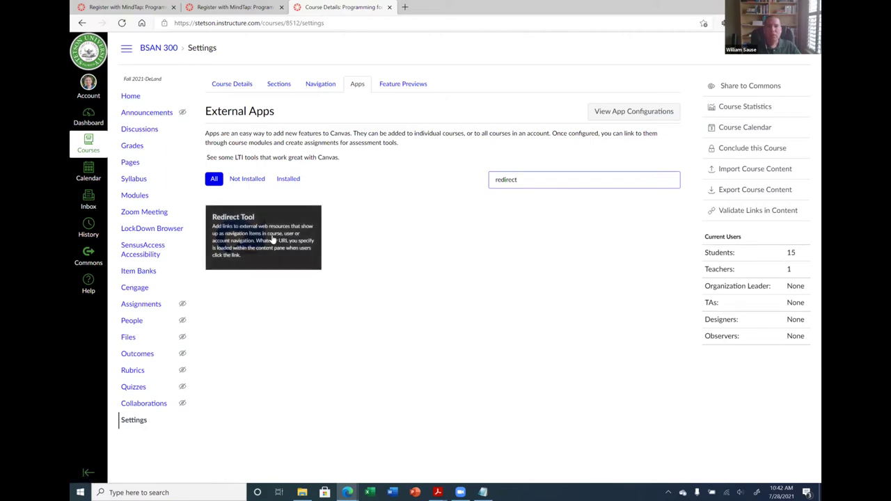
left_click(273, 240)
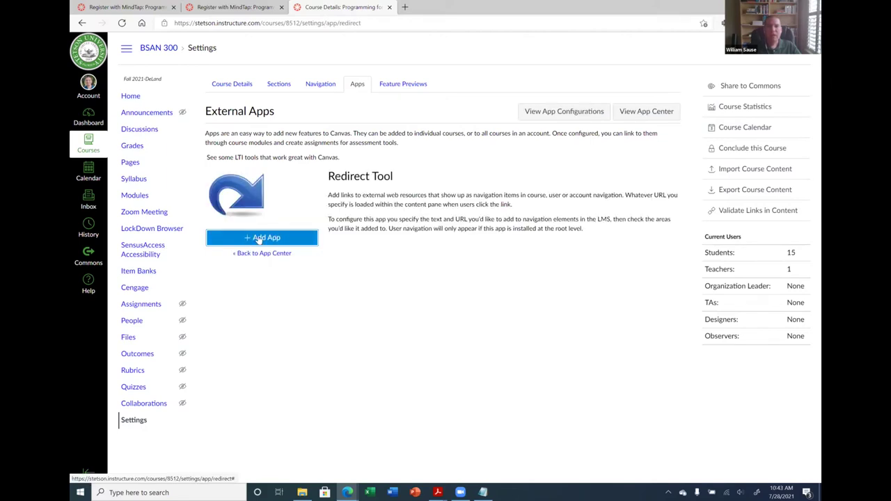
Add a Redirect Tool app named MindTap with Show in Course Navigation enabled
left_click(260, 238)
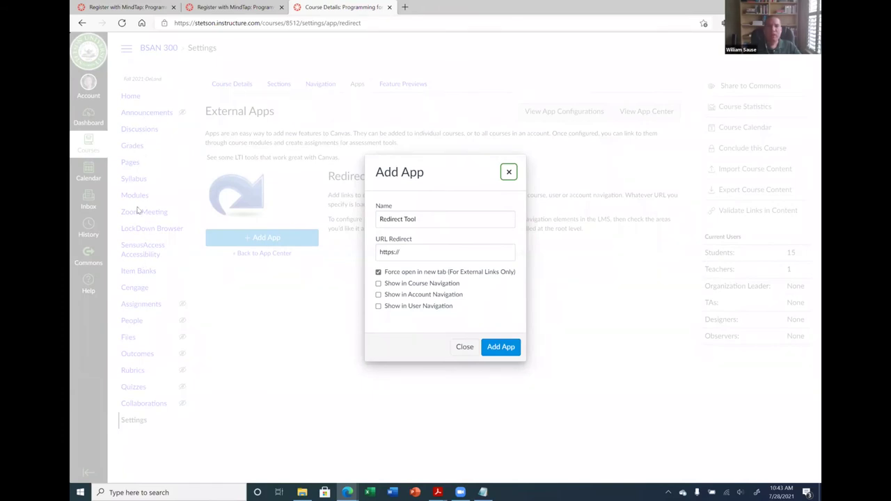
triple_click(432, 218)
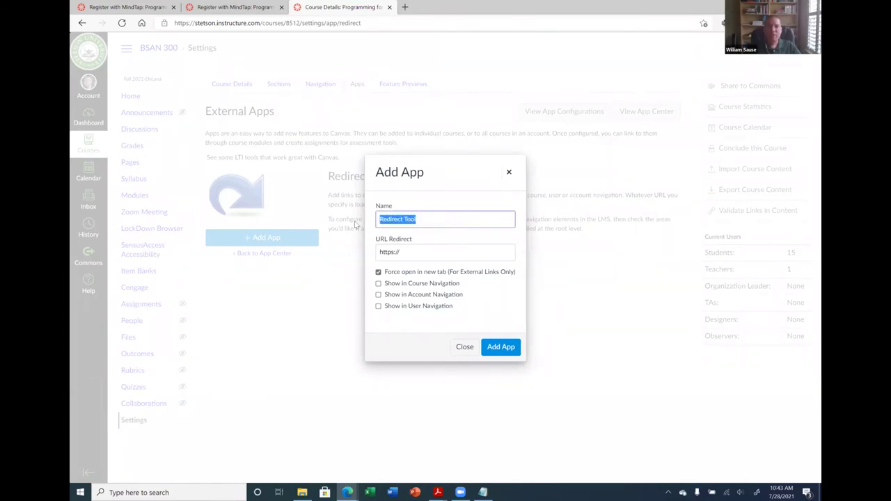
type("MindTap")
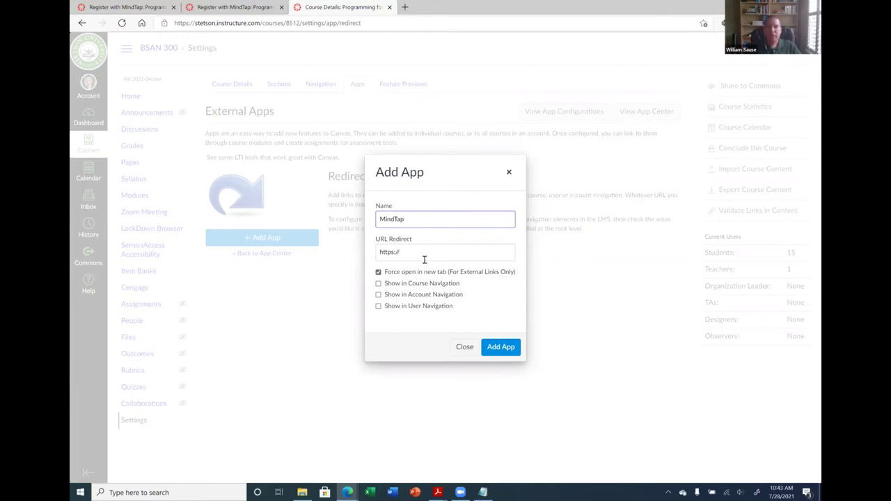
left_click(424, 252)
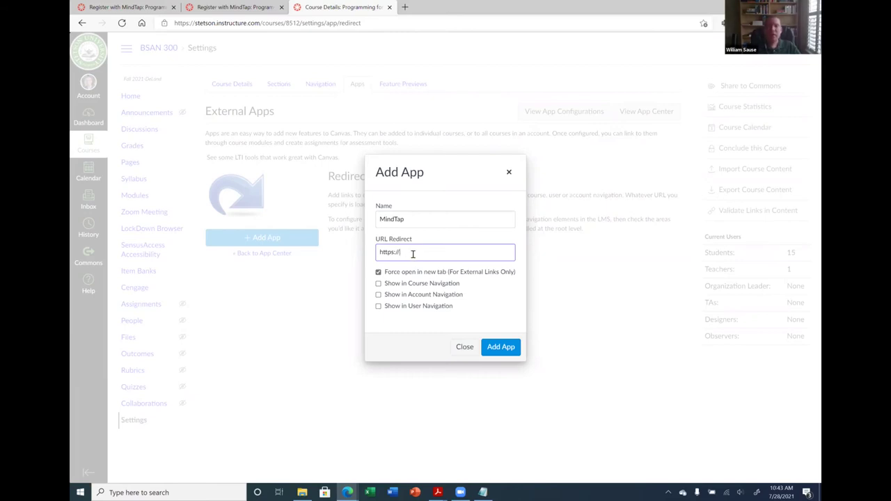
left_click(378, 283)
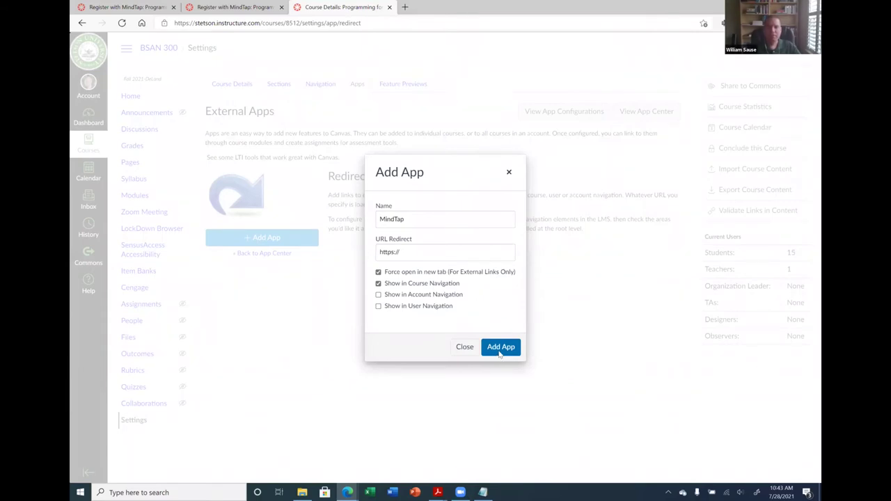
left_click(500, 348)
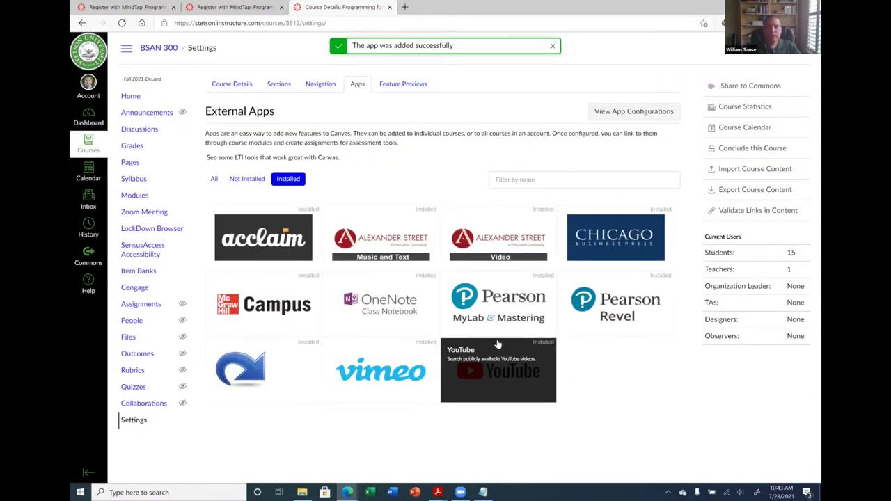
Save the course navigation including MindTap, then open the MindTap link, which reports an invalid URL
left_click(325, 85)
scroll(442, 243, "down", 5)
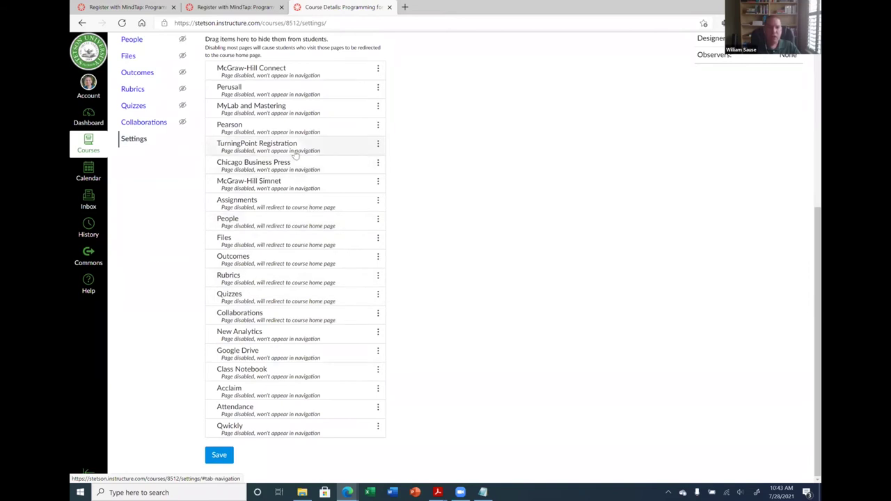
scroll(296, 244, "up", 3)
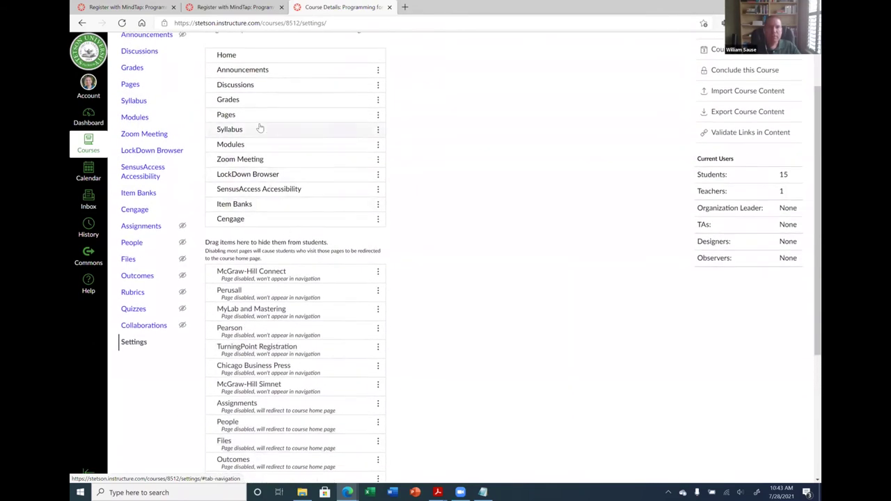
scroll(252, 90, "up", 1)
scroll(253, 96, "up", 1)
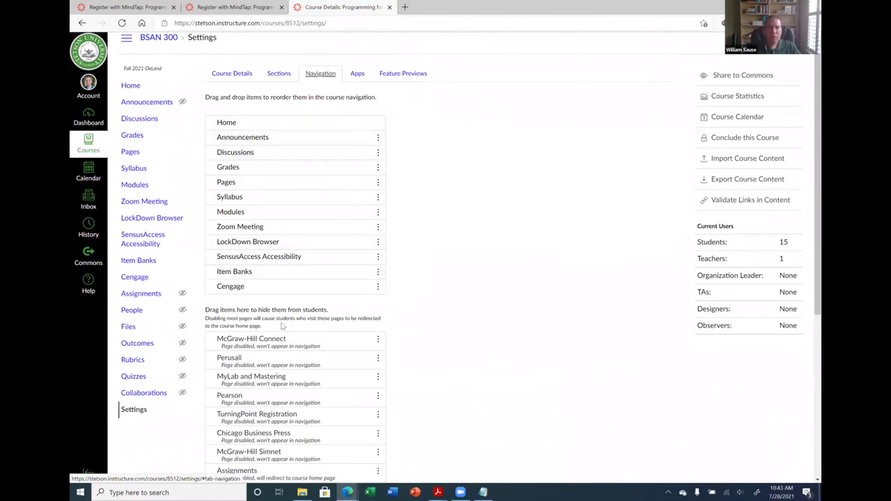
scroll(278, 306, "down", 3)
scroll(282, 315, "down", 3)
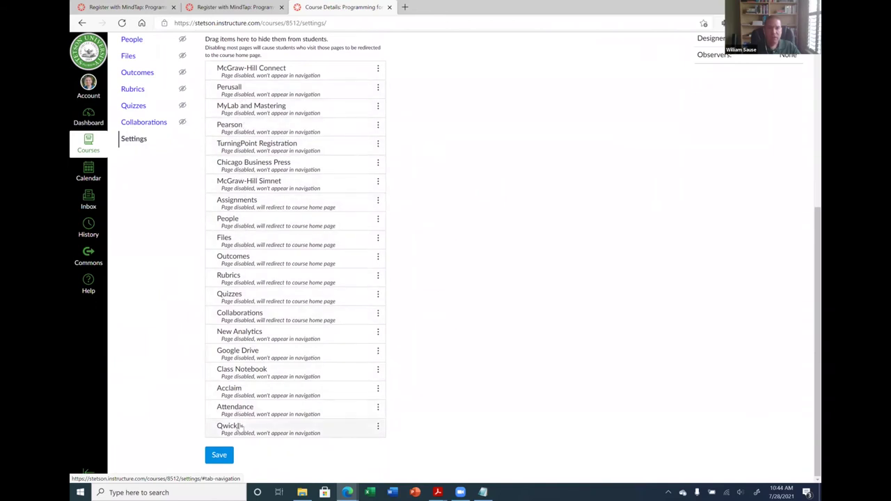
scroll(242, 420, "up", 3)
scroll(243, 415, "up", 3)
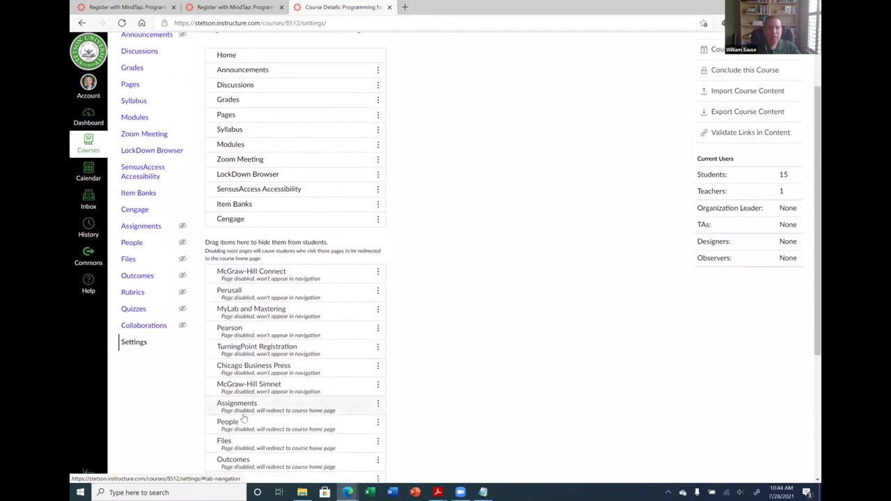
scroll(402, 383, "down", 3)
scroll(402, 383, "down", 3)
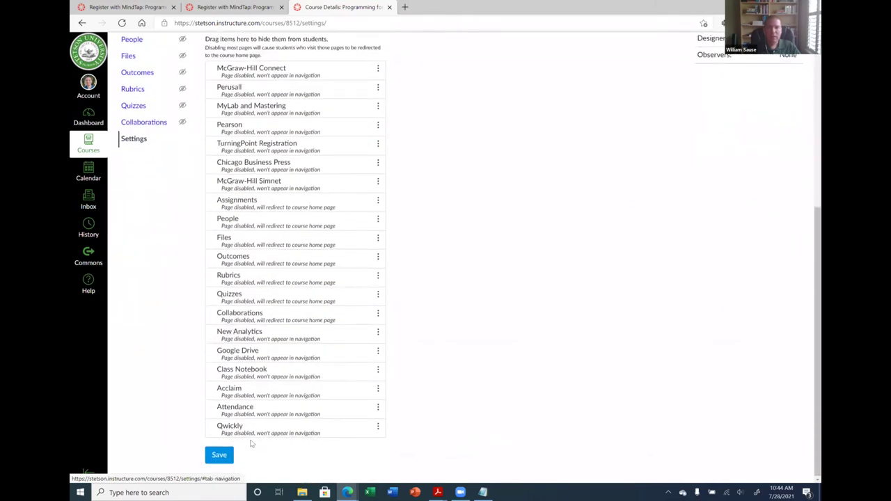
left_click(210, 457)
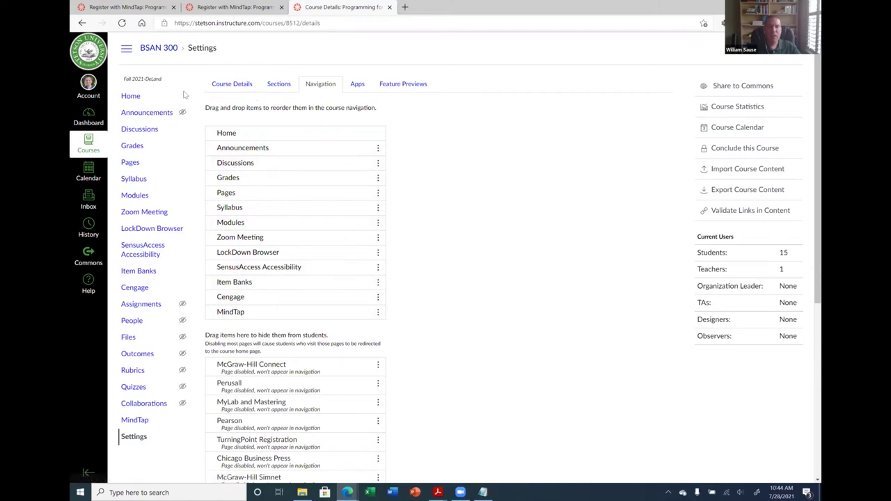
left_click(136, 418)
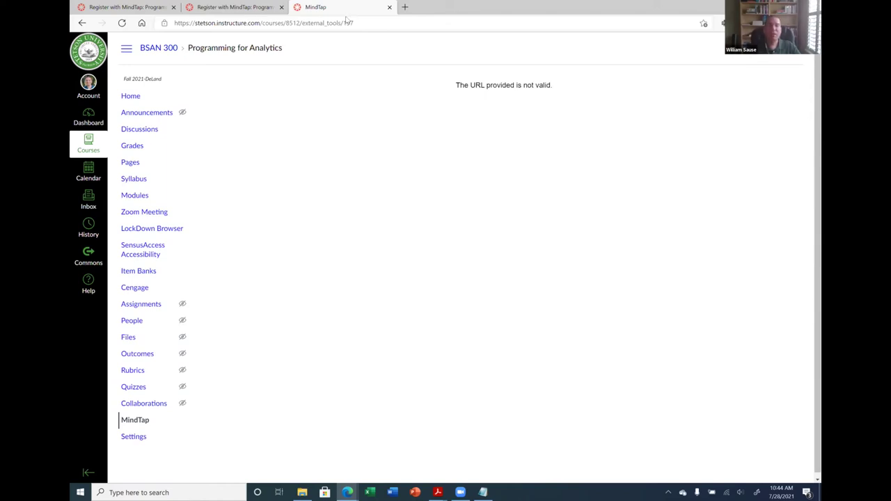
Copy the Register with MindTap page's link from the Pages list, then go back to course Settings
left_click(122, 164)
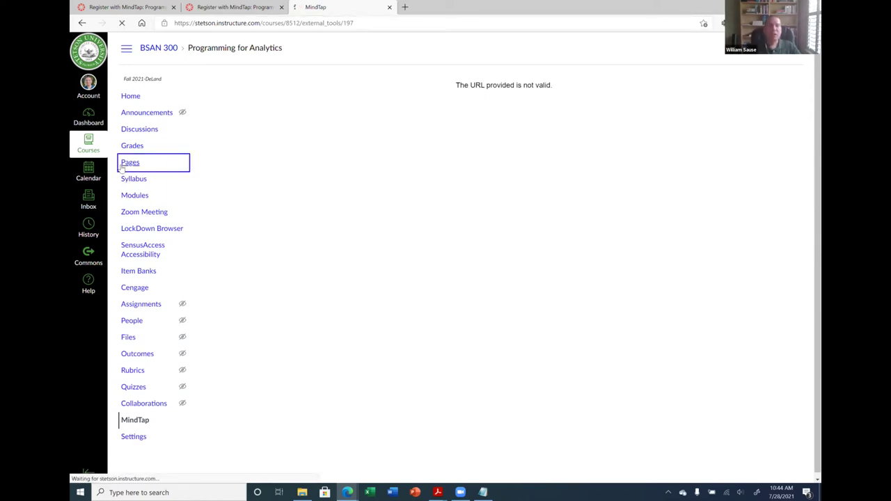
left_click(244, 84)
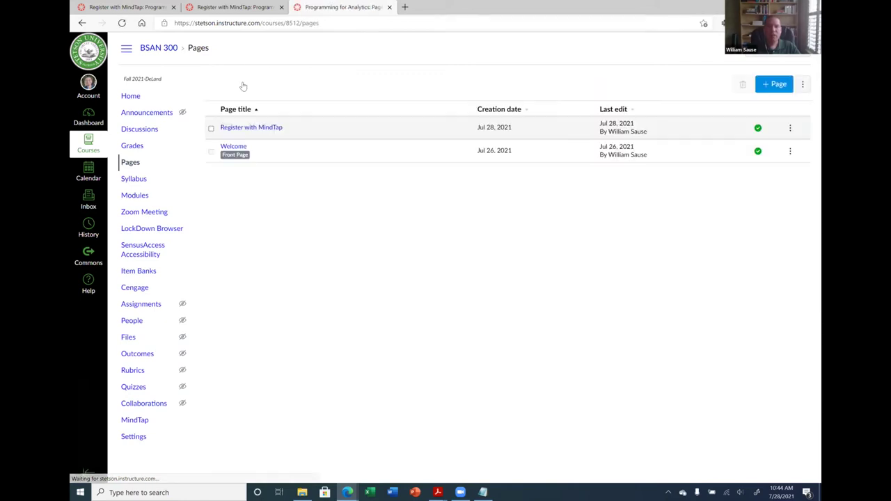
right_click(267, 130)
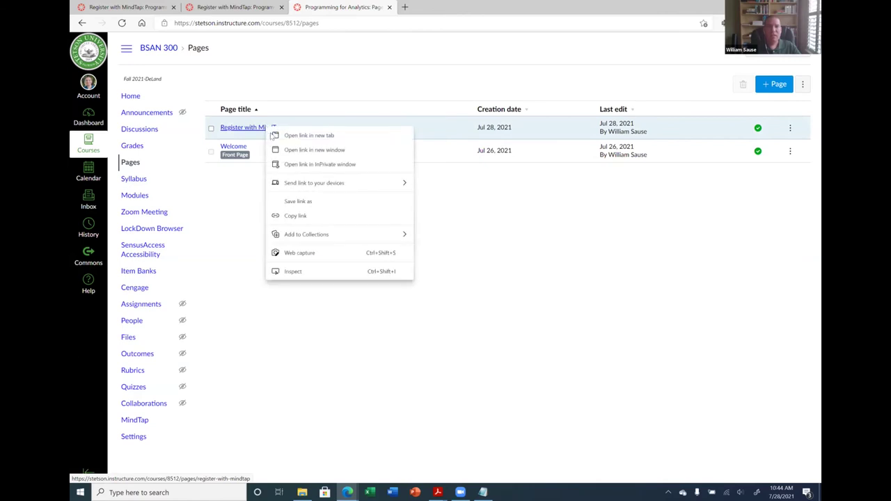
left_click(296, 217)
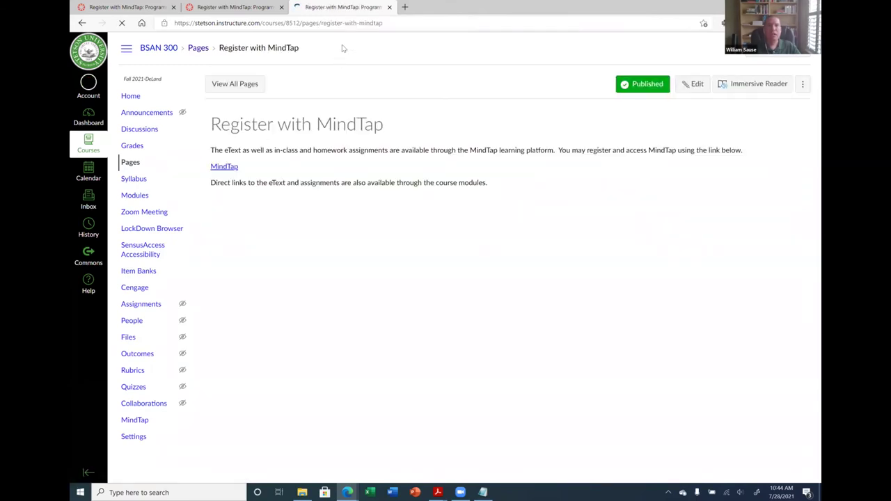
left_click(401, 24)
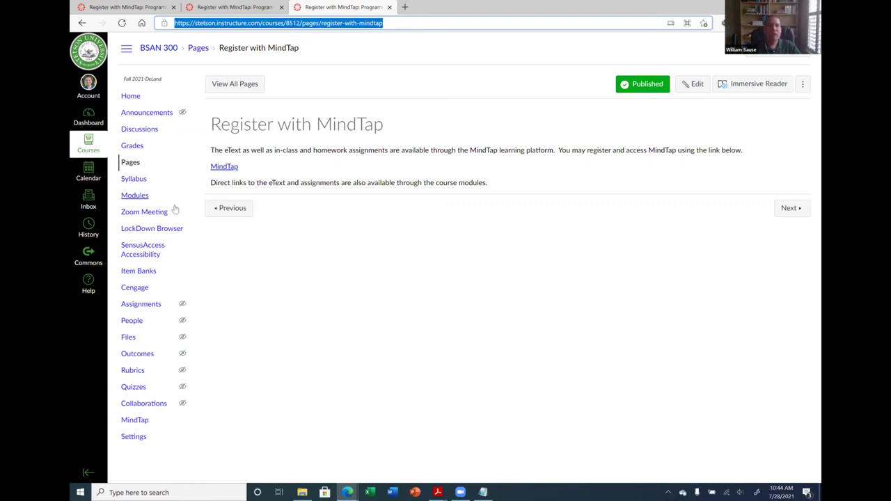
left_click(142, 440)
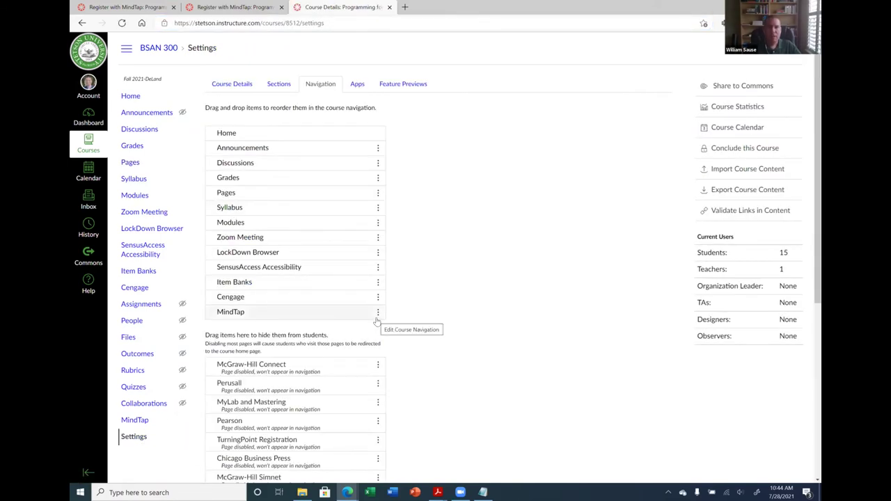
left_click(378, 316)
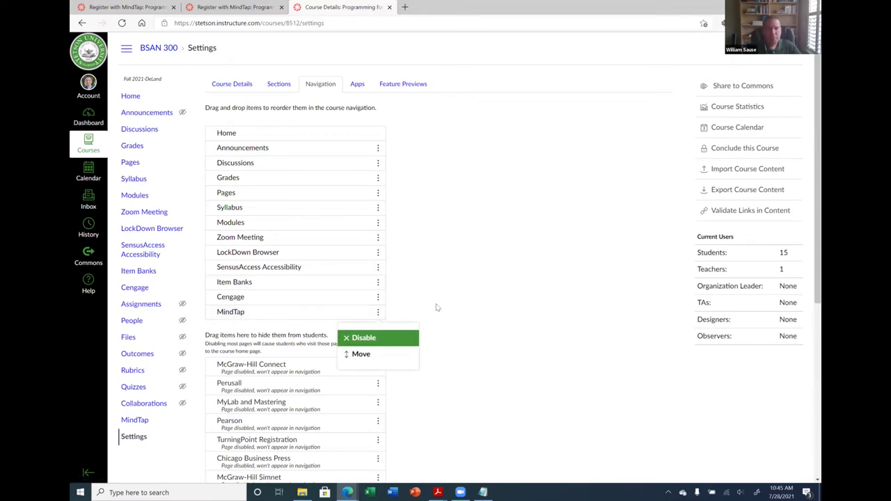
left_click(224, 311)
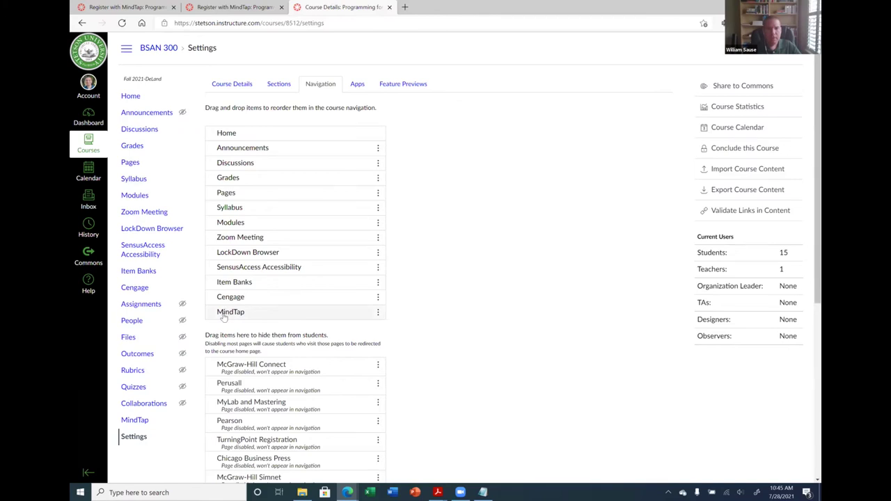
left_click(377, 314)
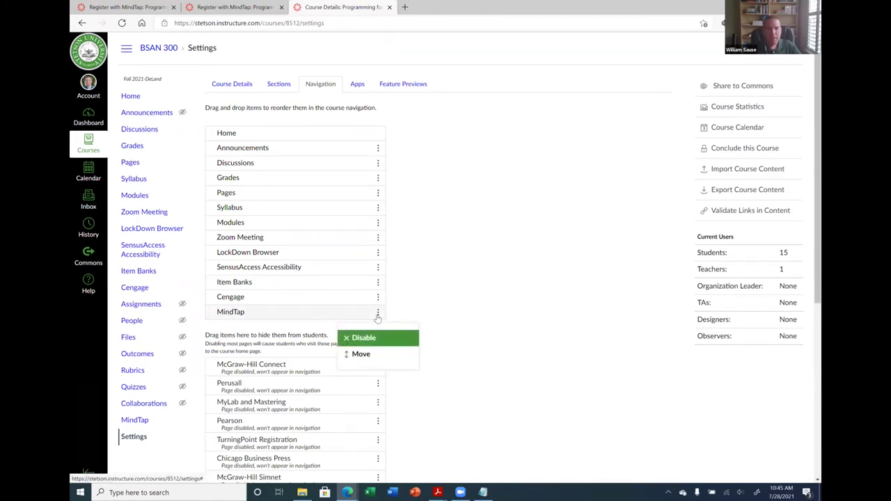
left_click(431, 308)
scroll(431, 311, "down", 3)
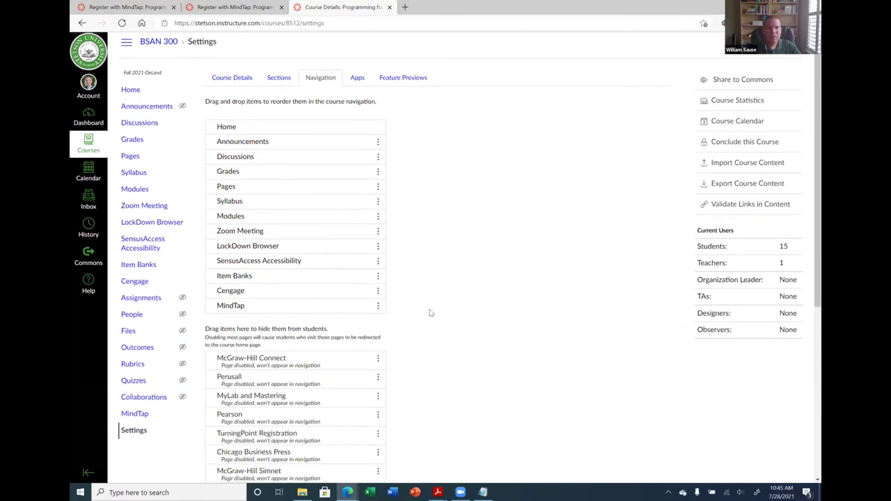
left_click_drag(213, 113, 216, 146)
left_click(378, 149)
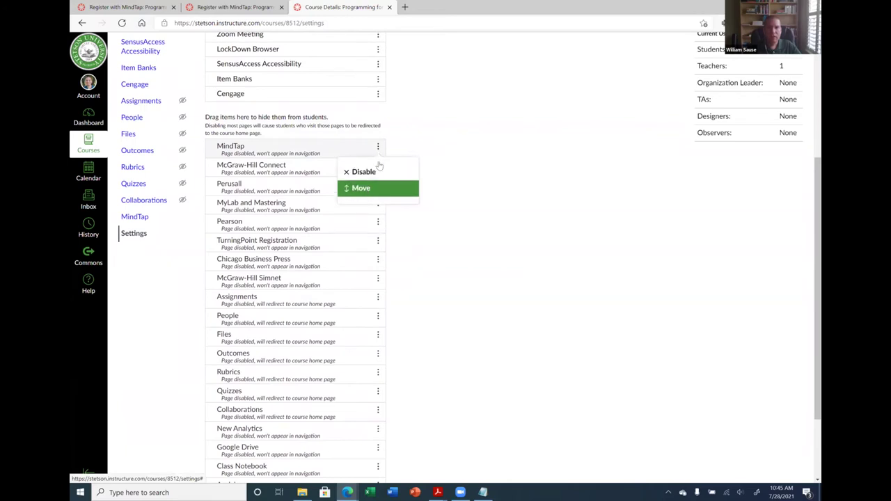
left_click(441, 151)
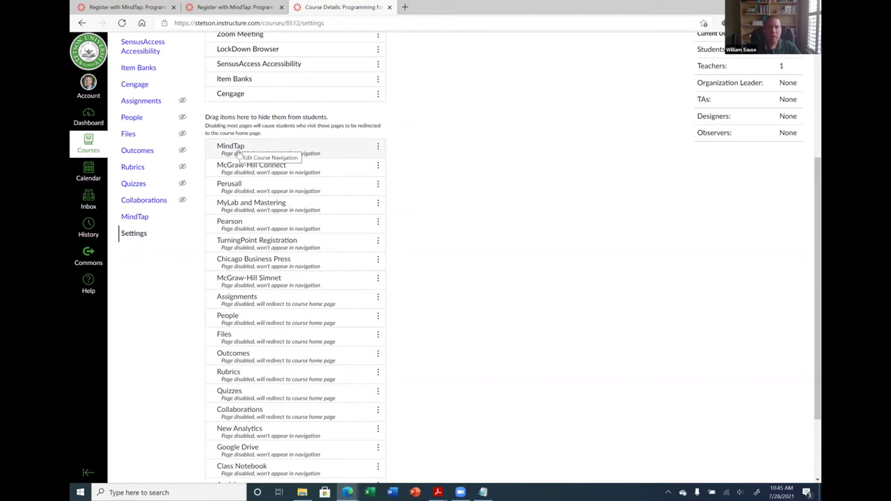
scroll(239, 153, "up", 3)
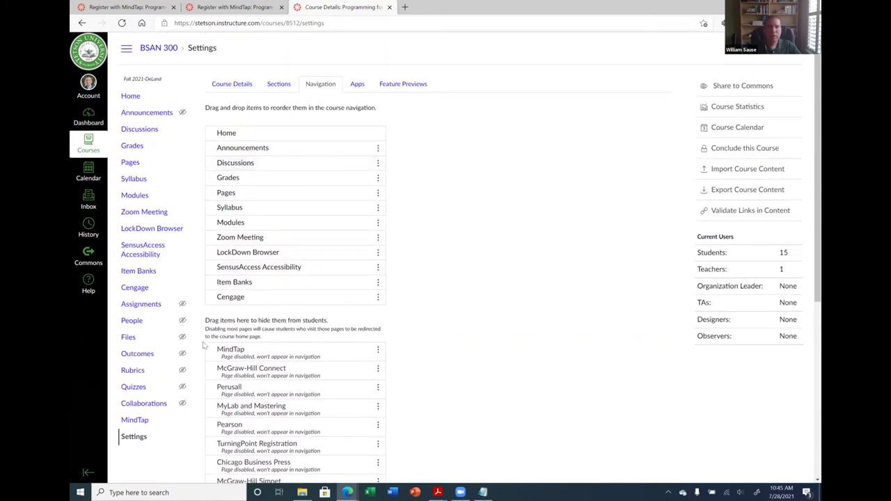
left_click_drag(236, 353, 235, 313)
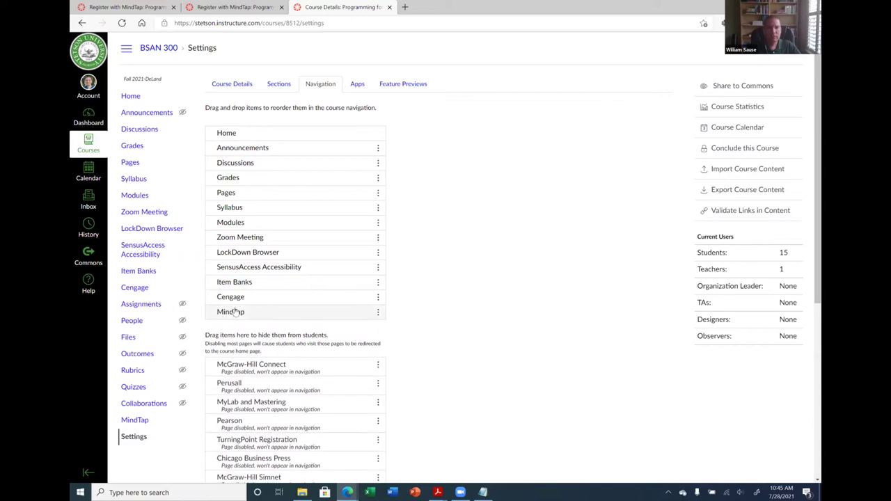
Review the installed Redirect Tool and navigation order, then list the course's app configurations
left_click(356, 85)
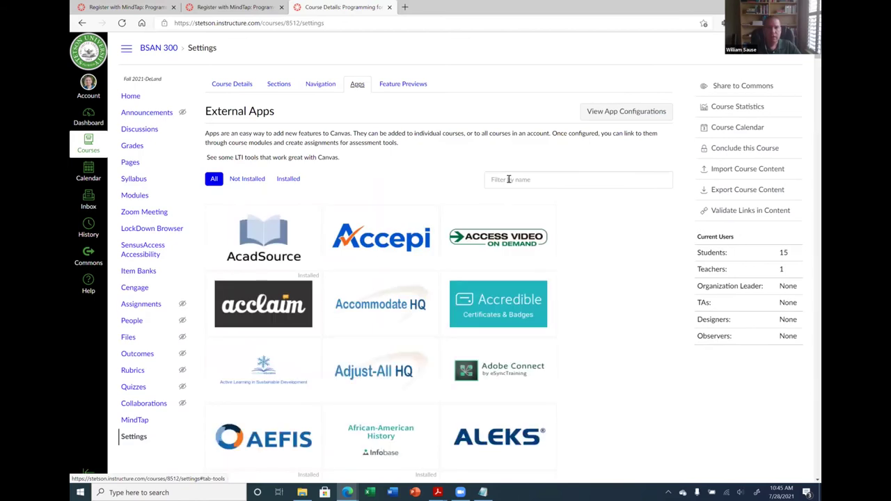
left_click(289, 179)
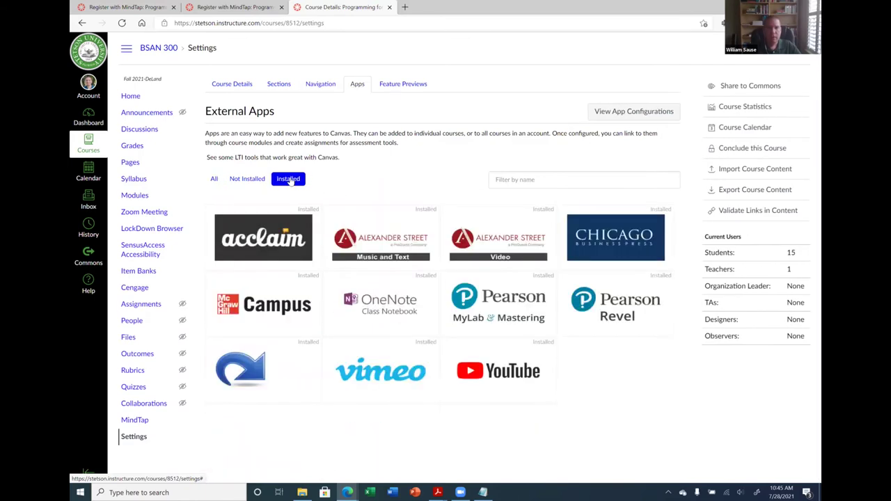
left_click(266, 376)
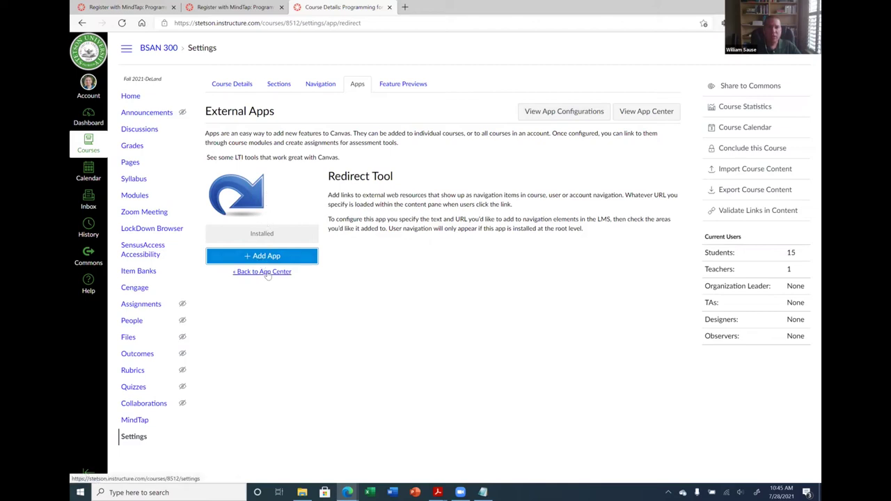
left_click(266, 272)
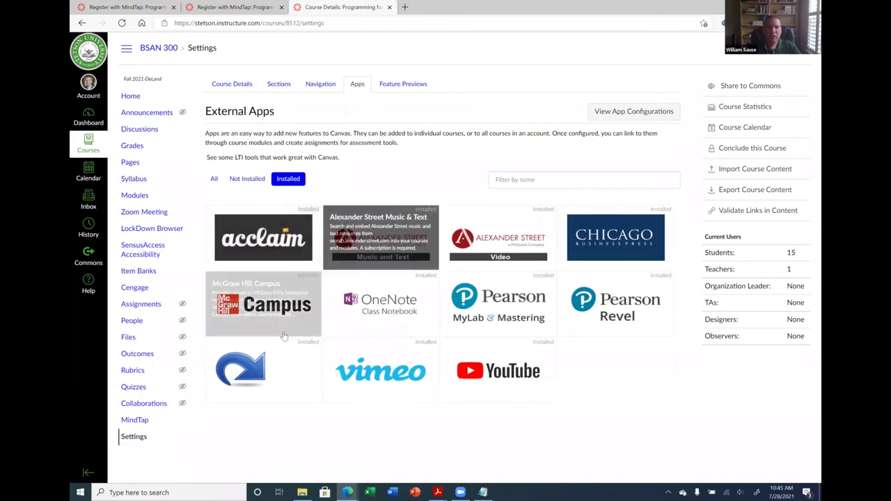
left_click(327, 84)
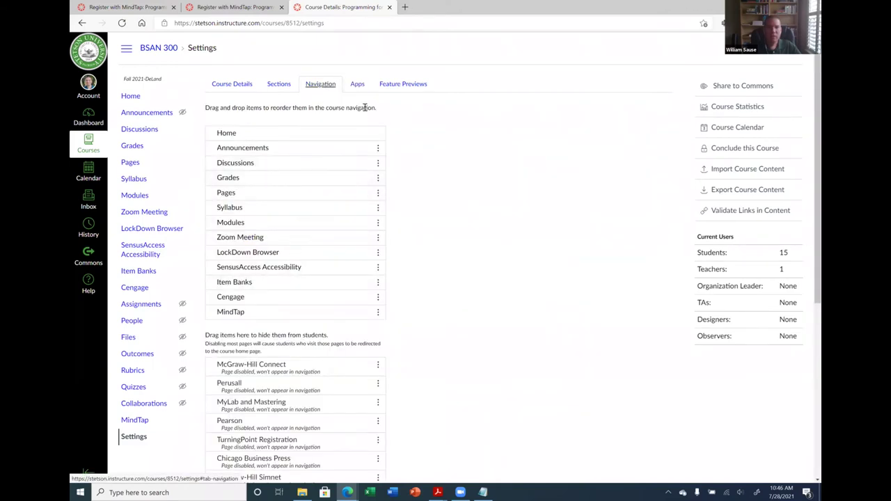
left_click(360, 85)
left_click(618, 115)
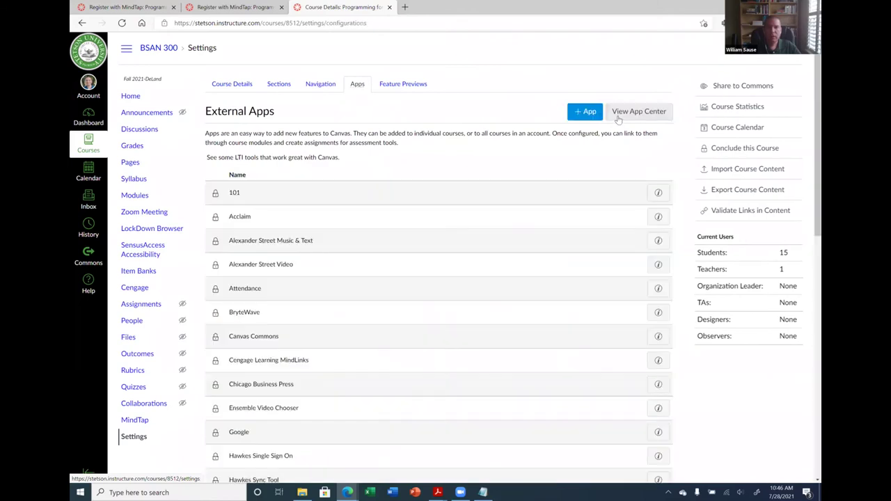
Scroll the app configurations list down to MindTap and open its gear menu of options
scroll(428, 322, "down", 4)
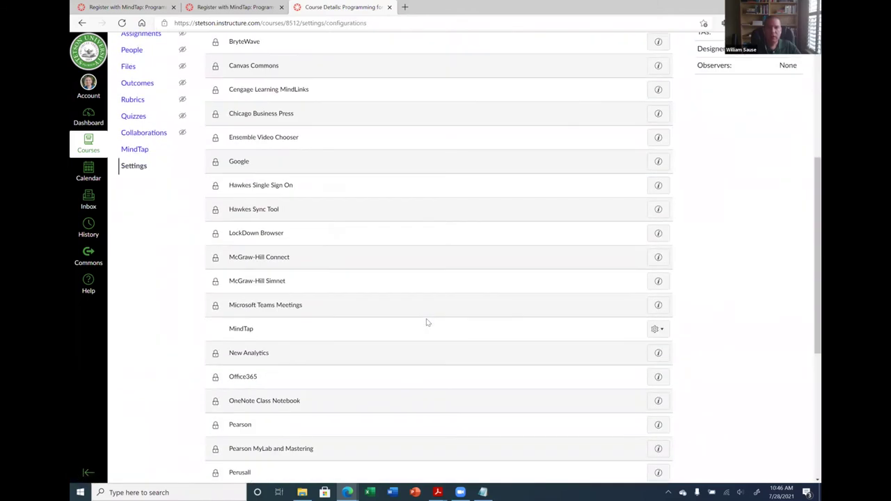
scroll(422, 316, "up", 4)
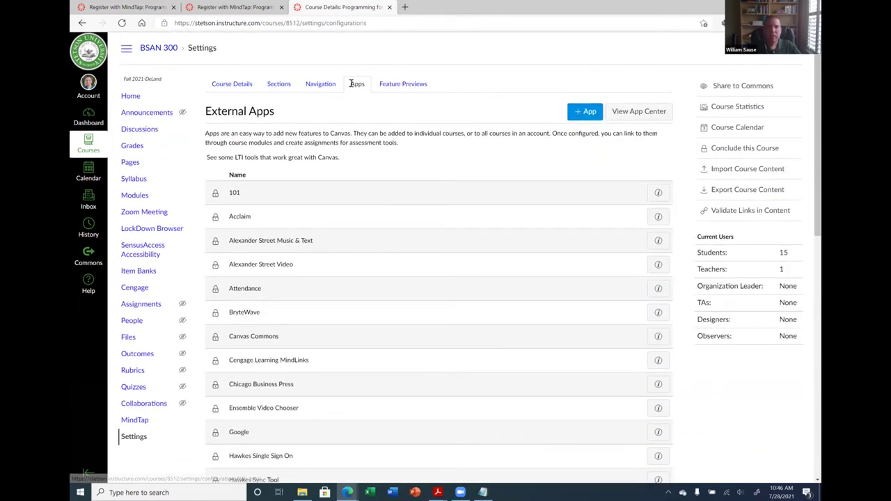
left_click(335, 84)
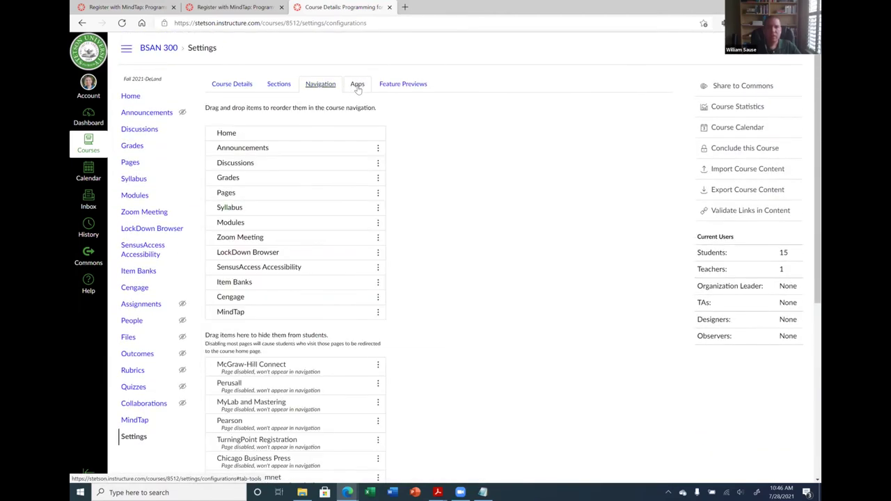
left_click(357, 84)
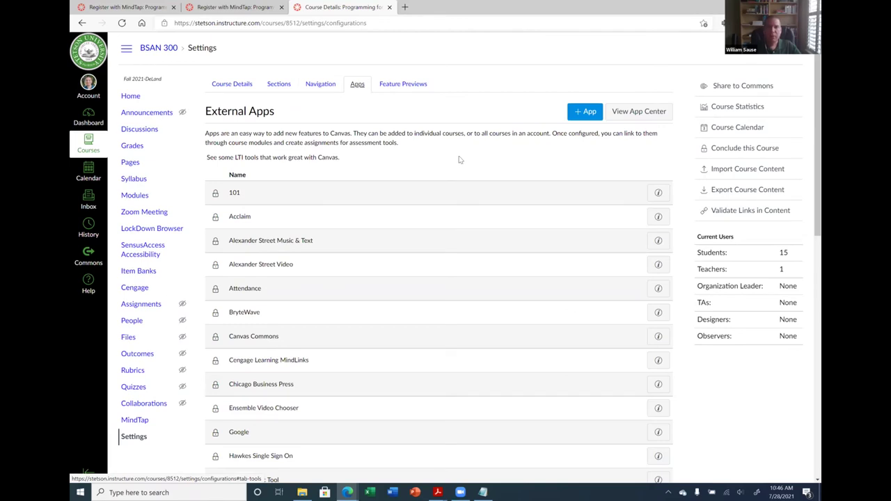
left_click(614, 115)
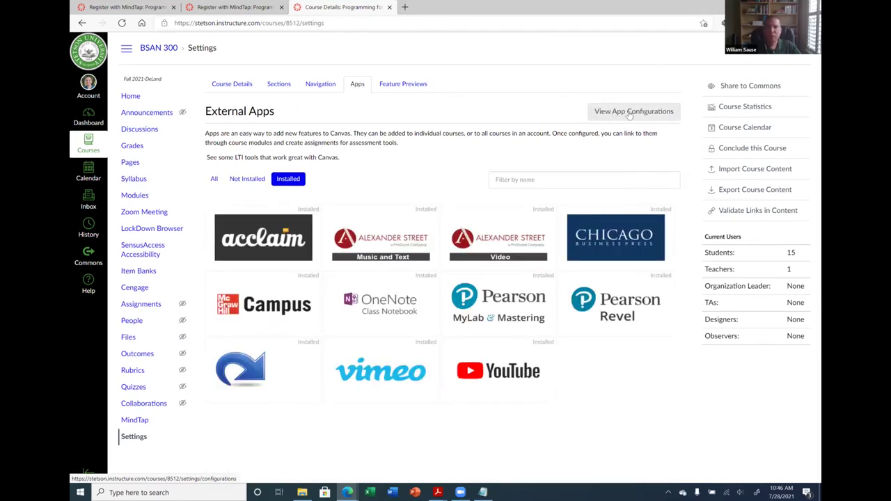
left_click(629, 115)
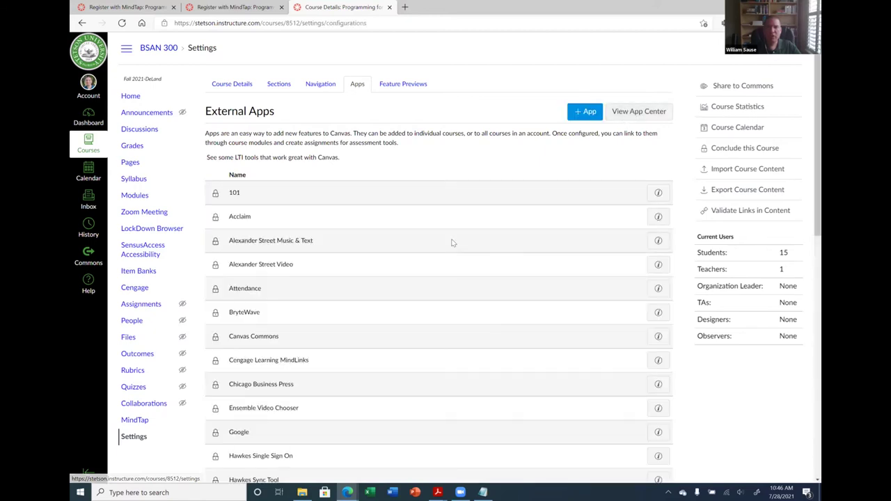
scroll(414, 251, "down", 2)
scroll(414, 250, "down", 3)
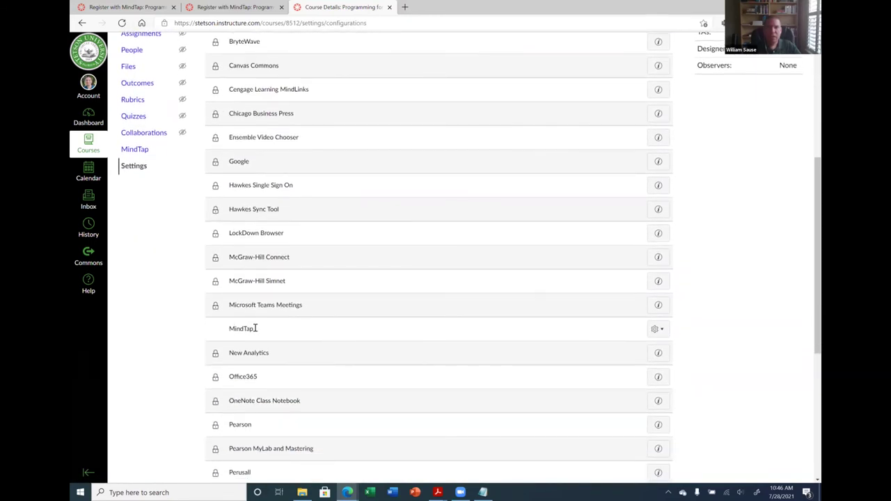
left_click(657, 329)
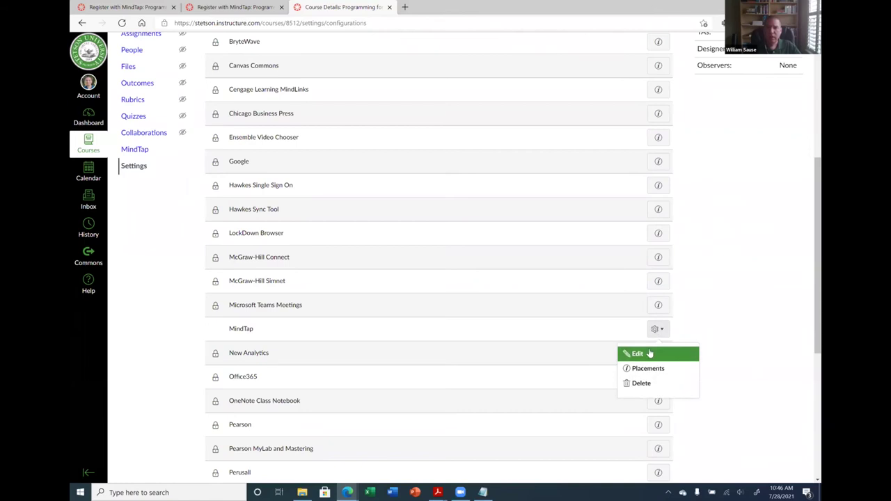
Replace the MindTap app's launch URL with the Register with MindTap page address
left_click(636, 354)
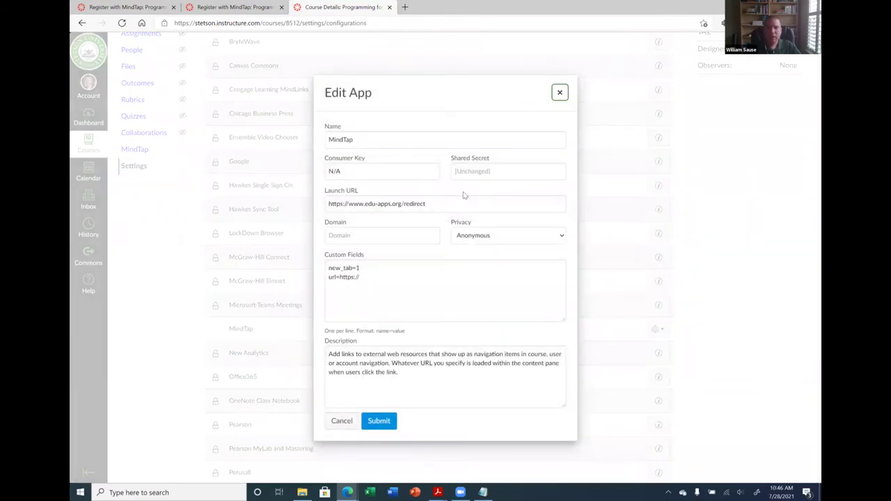
triple_click(461, 199)
key("Escape")
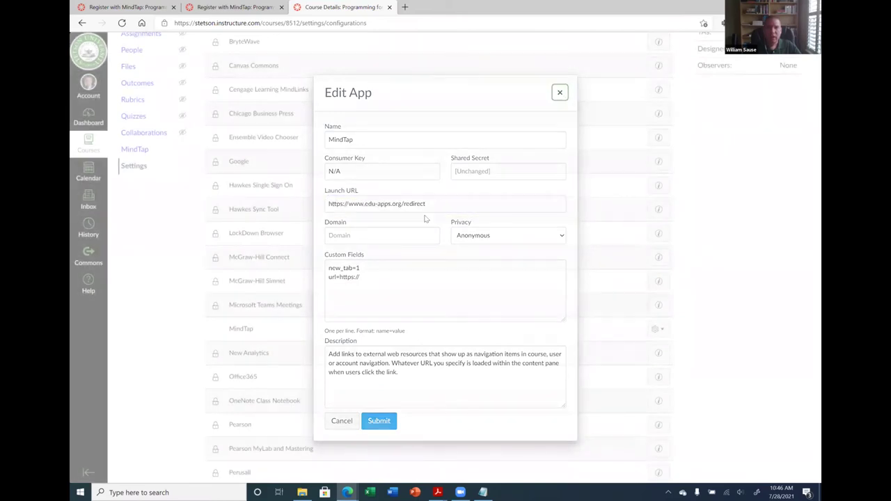
left_click(658, 329)
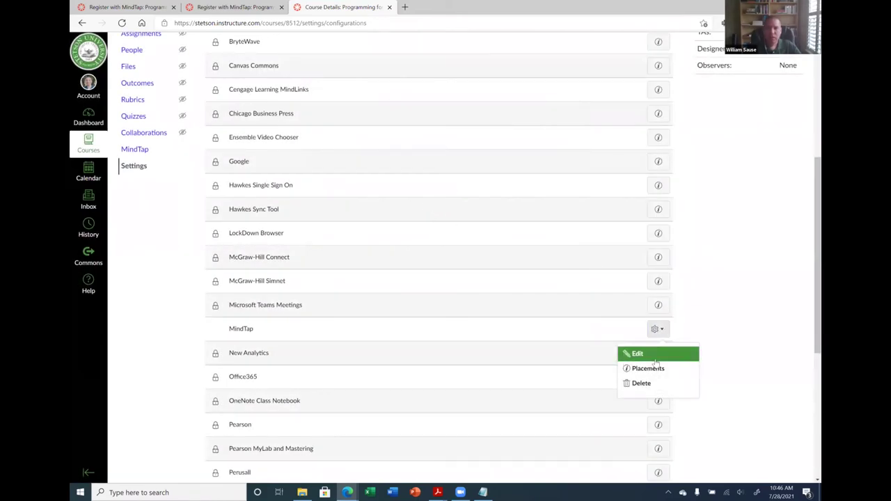
left_click(635, 353)
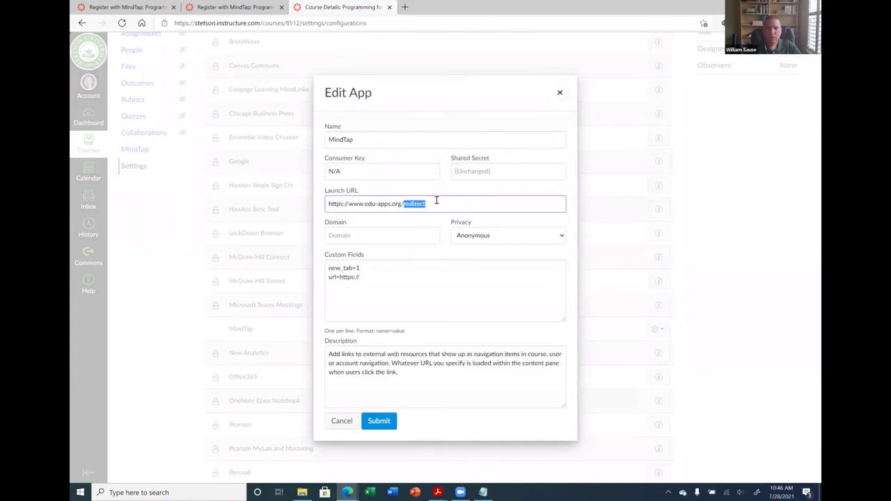
triple_click(437, 201)
key("BackSpace")
type("https://stetson.instructure.com/courses/8512/pages/register-with-mindtap")
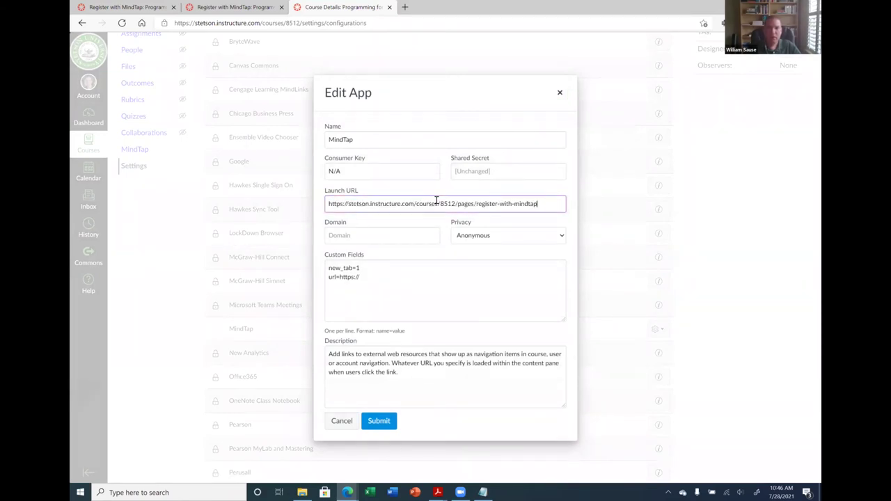
Save the MindTap app changes and test the MindTap course link from Home in Student View
left_click(379, 421)
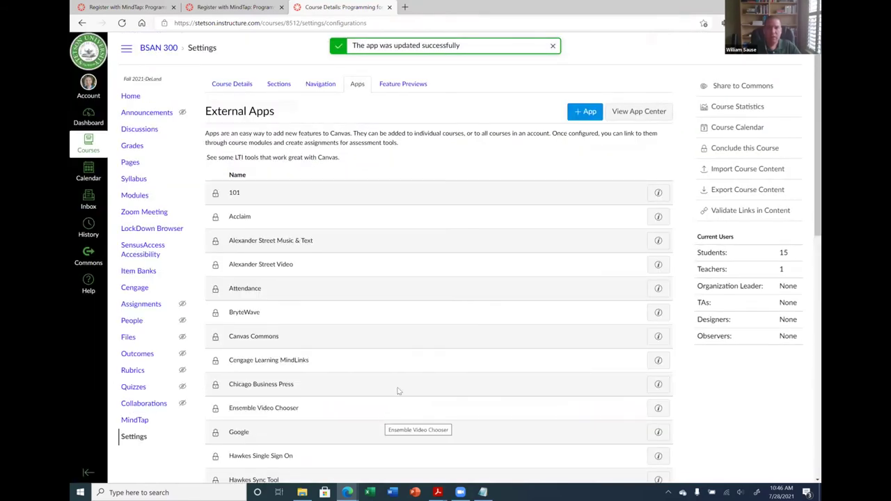
left_click(140, 97)
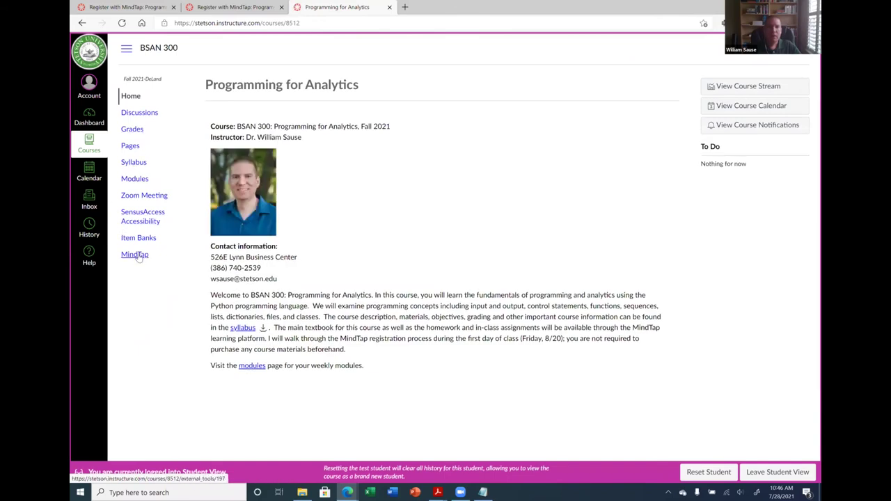
left_click(135, 255)
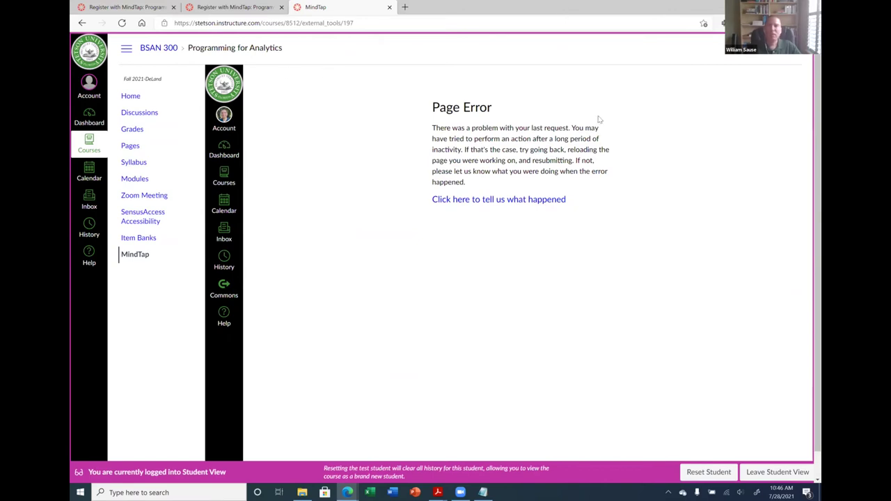
Leave Student View and go back to the course Settings page
left_click(776, 473)
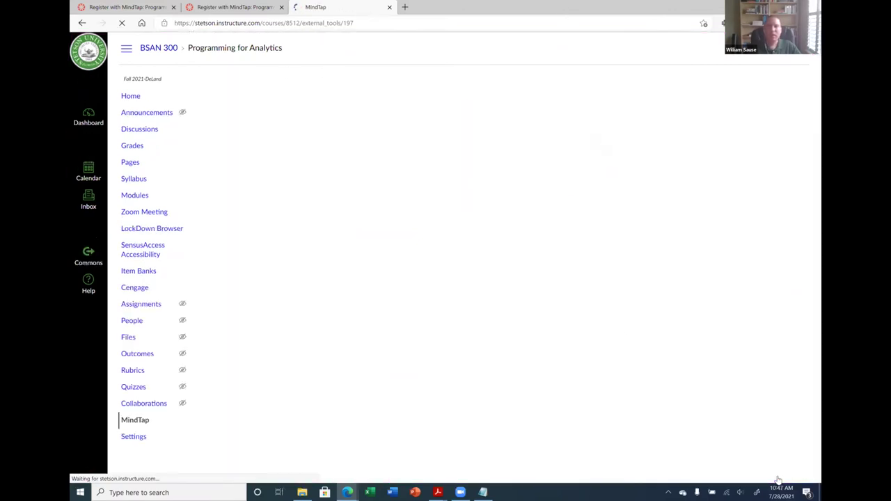
left_click(139, 99)
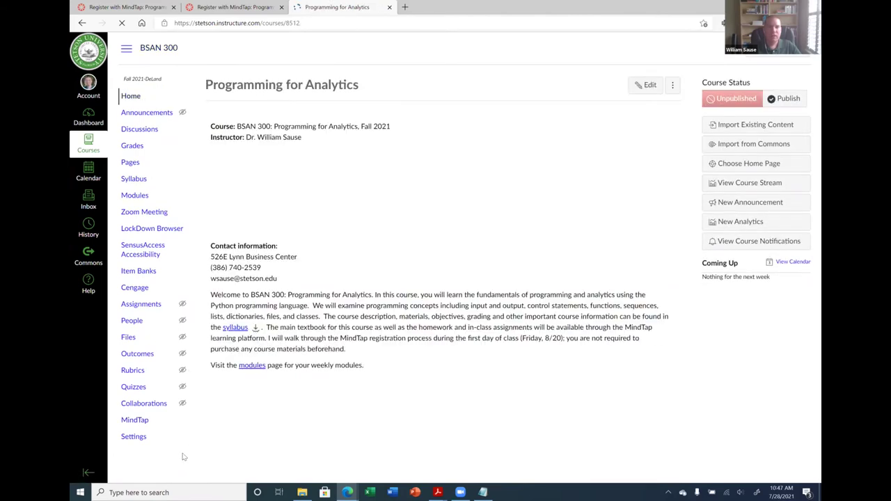
left_click(140, 442)
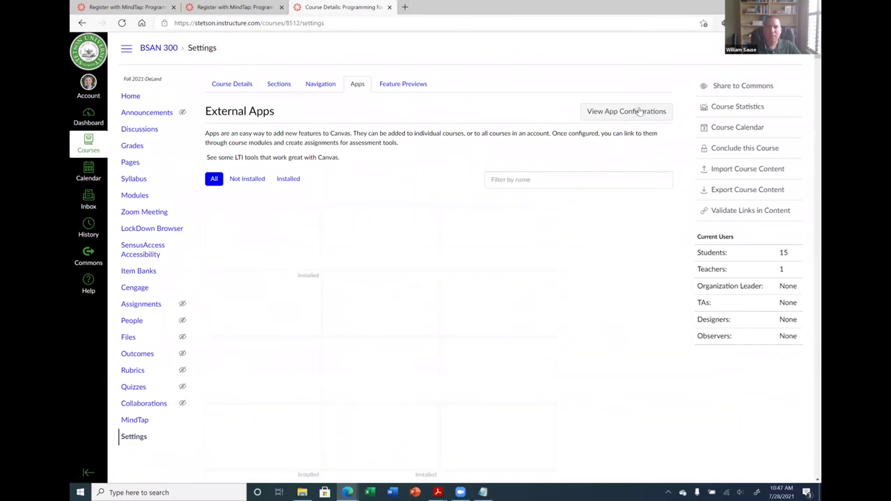
Delete the MindTap app from the course's app configurations
left_click(634, 111)
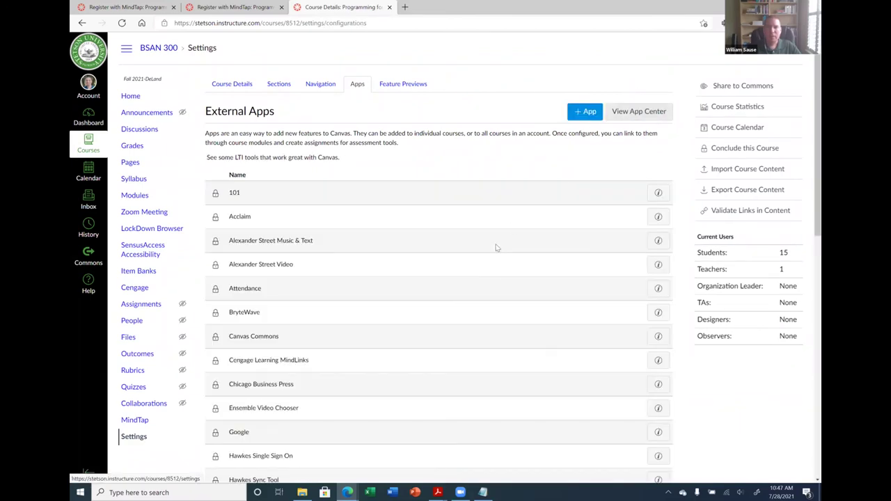
scroll(496, 247, "down", 4)
left_click(658, 329)
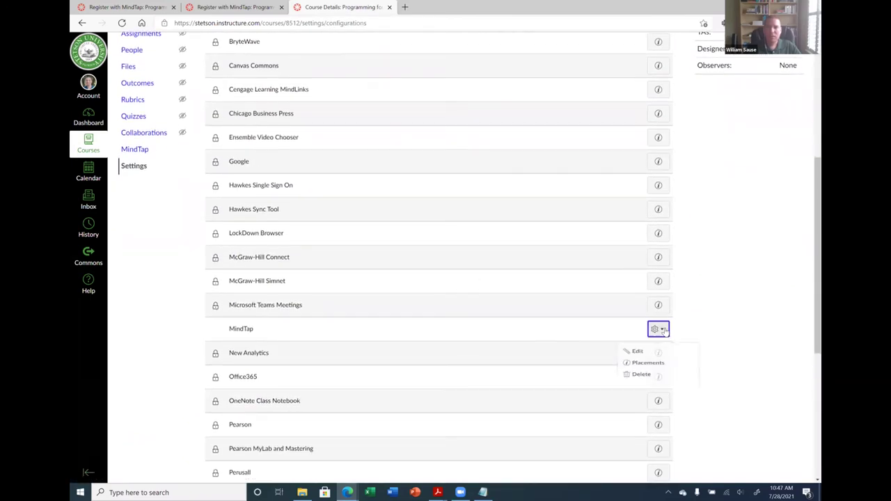
left_click(641, 382)
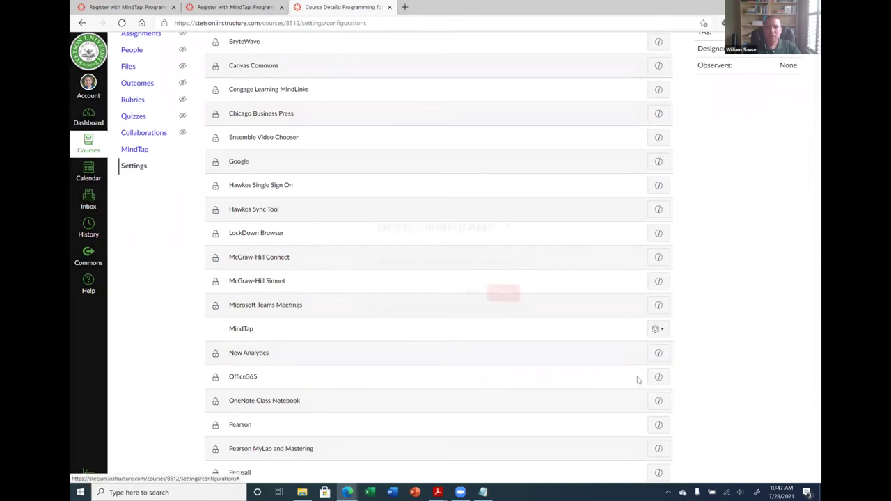
left_click(501, 292)
Reload Settings to confirm MindTap is gone, then view the App Center tiles
scroll(459, 286, "up", 4)
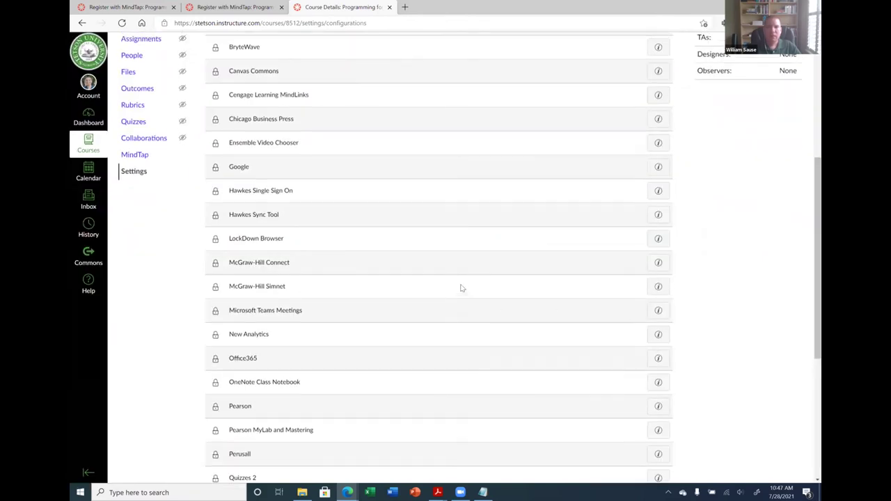
scroll(460, 287, "up", 1)
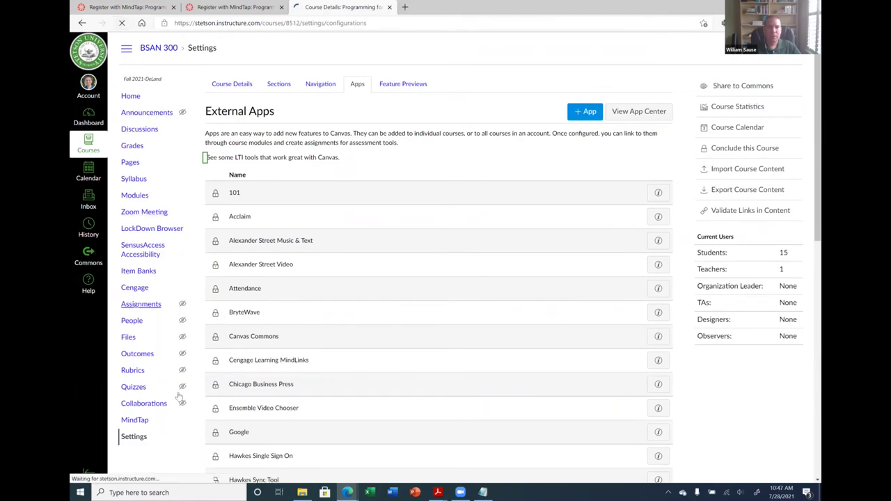
left_click(142, 431)
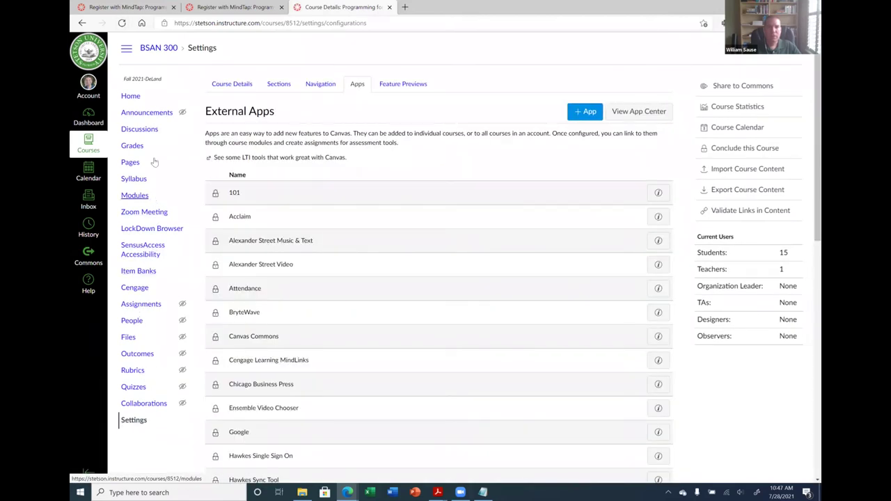
left_click(642, 114)
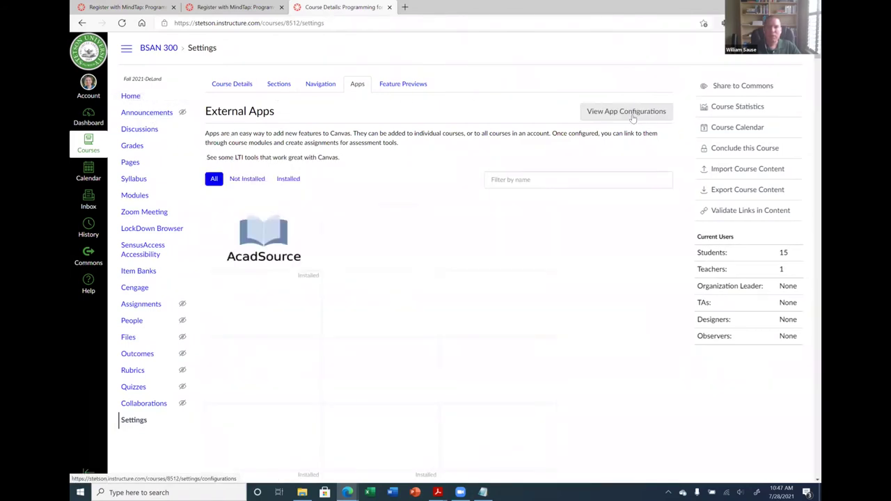
Find the Redirect Tool with the 'redir' filter and begin adding it
left_click(536, 178)
type("redir")
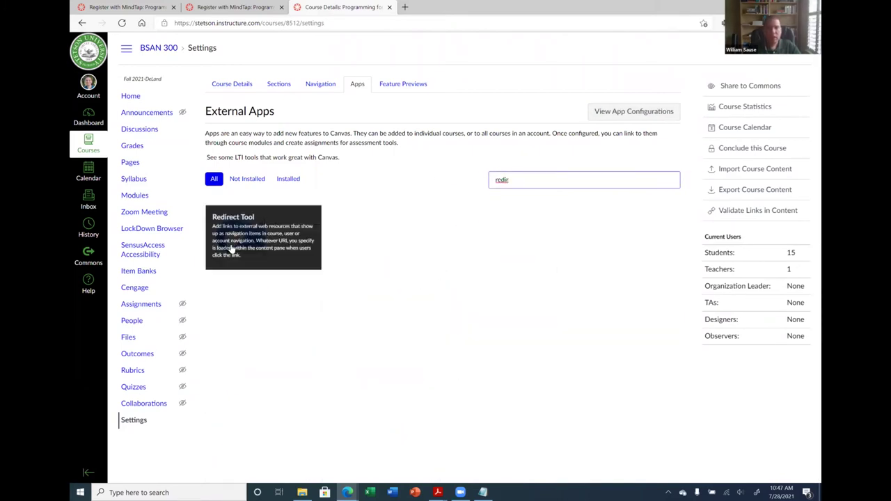
left_click(233, 249)
left_click(265, 239)
Name the app MindTap, paste the Register with MindTap URL, show it in navigation, and add it
triple_click(399, 220)
type("MindTap")
double_click(422, 256)
triple_click(421, 257)
type("https://stetson.instructure.com/courses/8512/pages/register-with-mindtap")
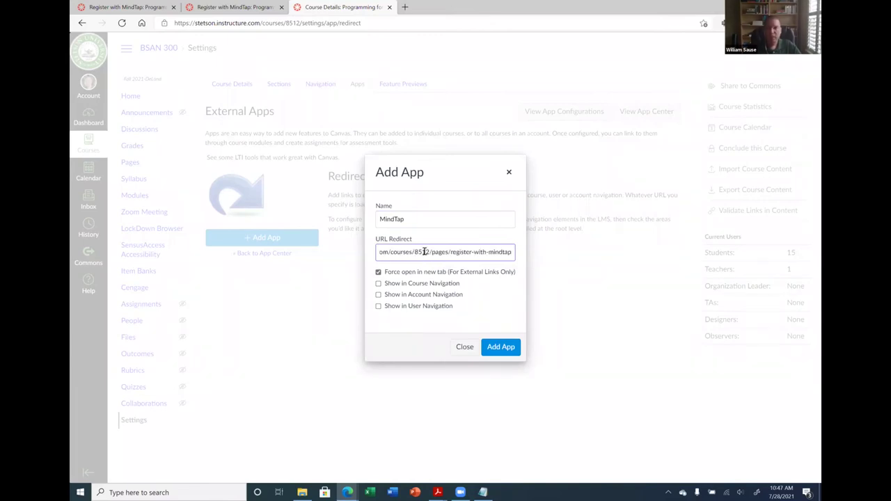
left_click(378, 285)
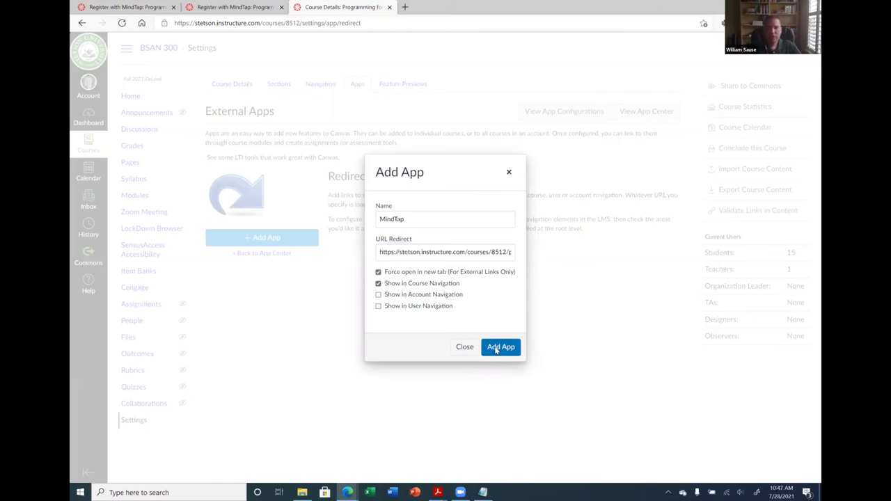
left_click(499, 347)
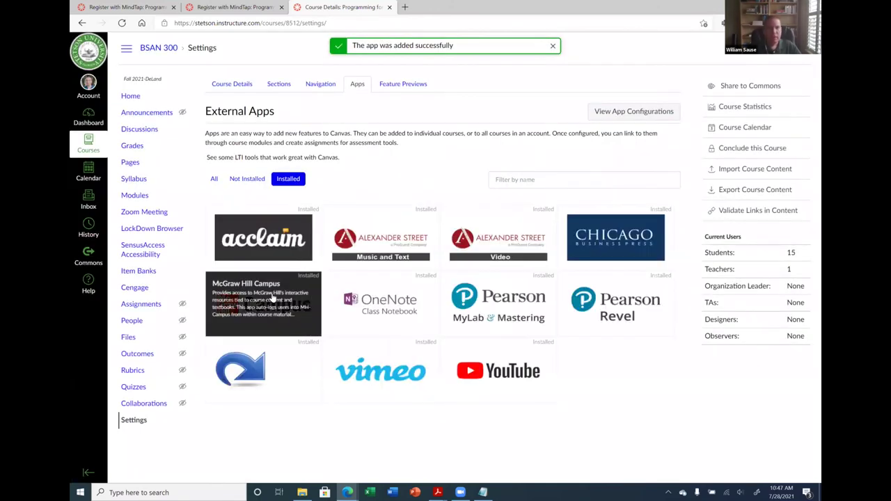
Save the course navigation order that now includes MindTap
left_click(310, 85)
scroll(283, 341, "down", 4)
scroll(285, 334, "up", 1)
scroll(271, 390, "down", 1)
left_click(220, 455)
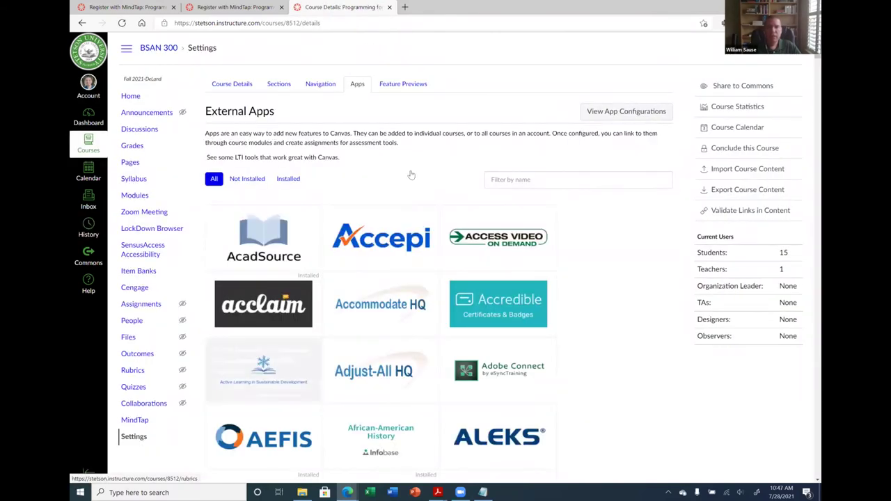
Preview the course in Student View and follow the MindTap link to the Register page
left_click(188, 96)
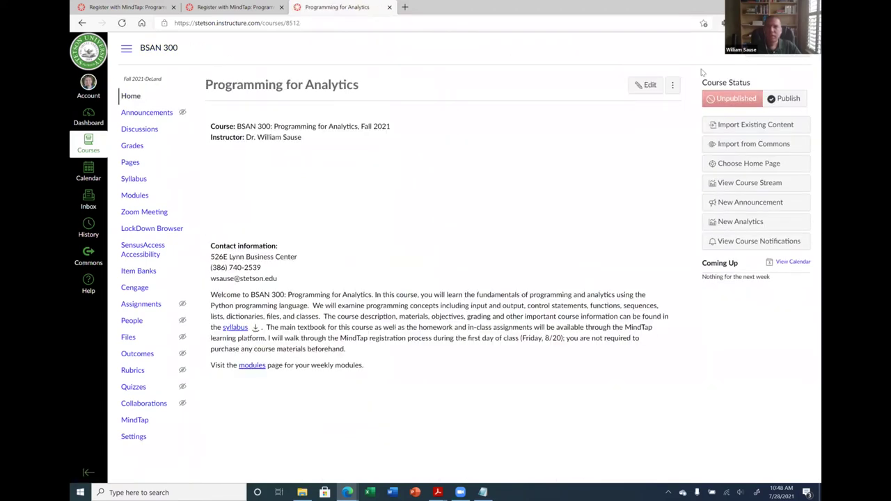
left_click(800, 47)
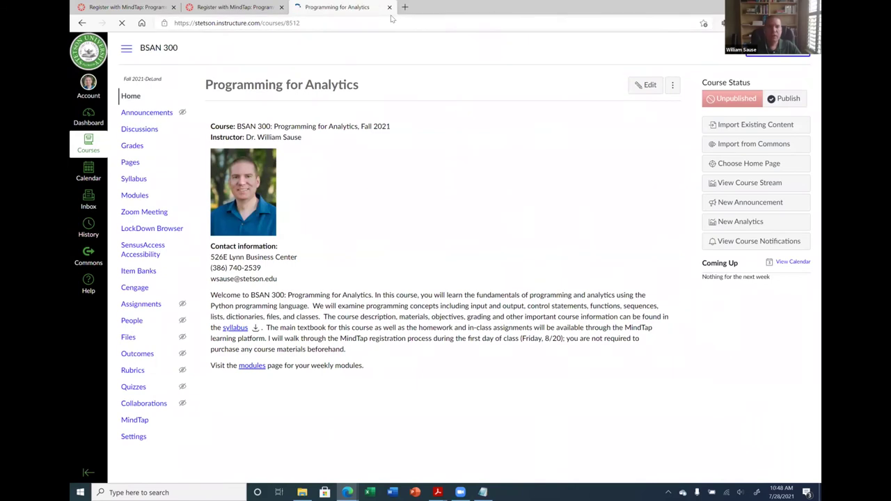
left_click(142, 257)
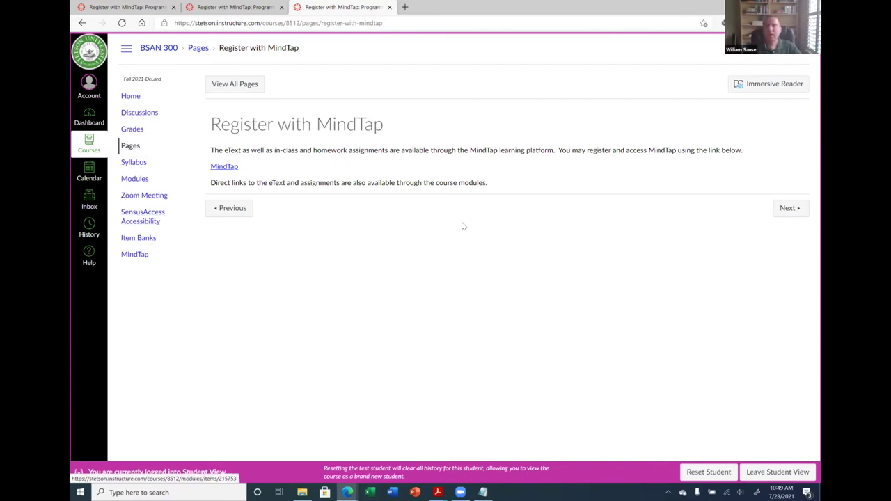
Exit Student View and review the Week 1 and Weeks 2 & 3 modules on the Modules page
left_click(789, 472)
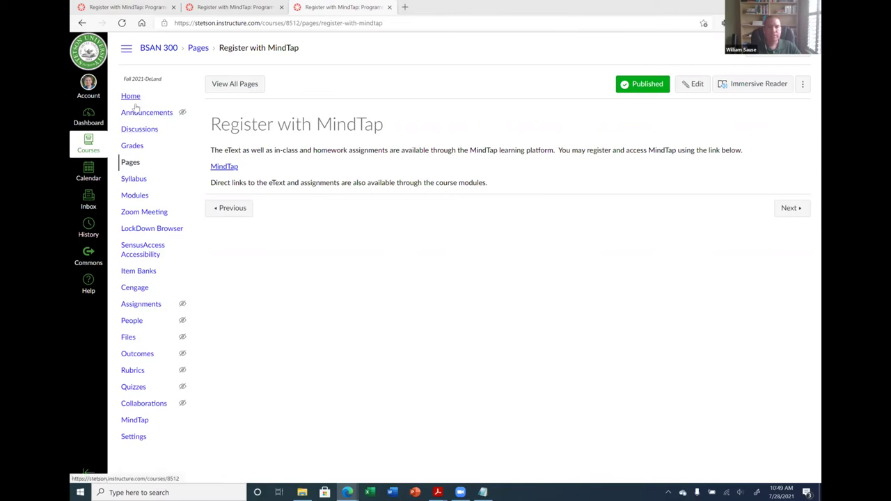
left_click(132, 197)
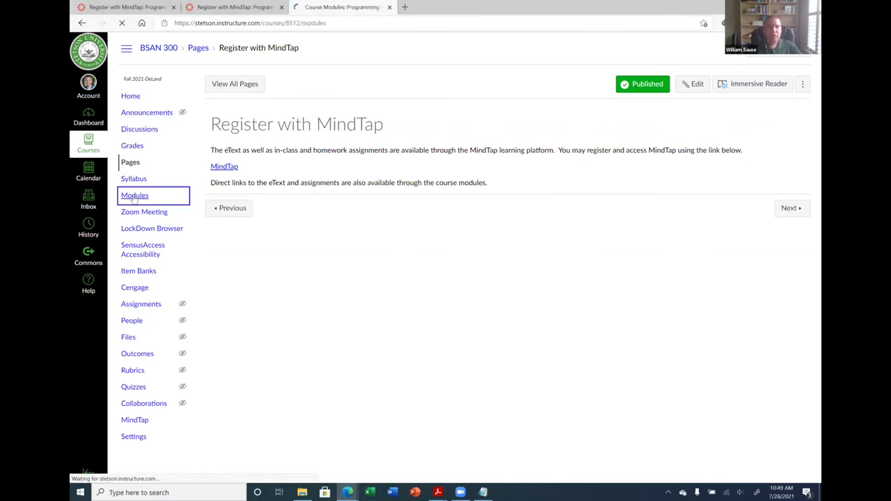
scroll(404, 261, "down", 2)
scroll(402, 261, "down", 5)
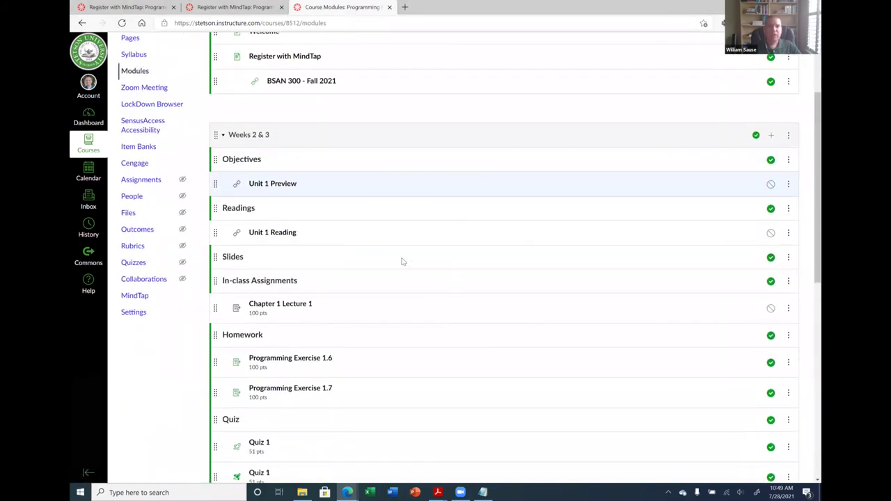
scroll(394, 264, "up", 2)
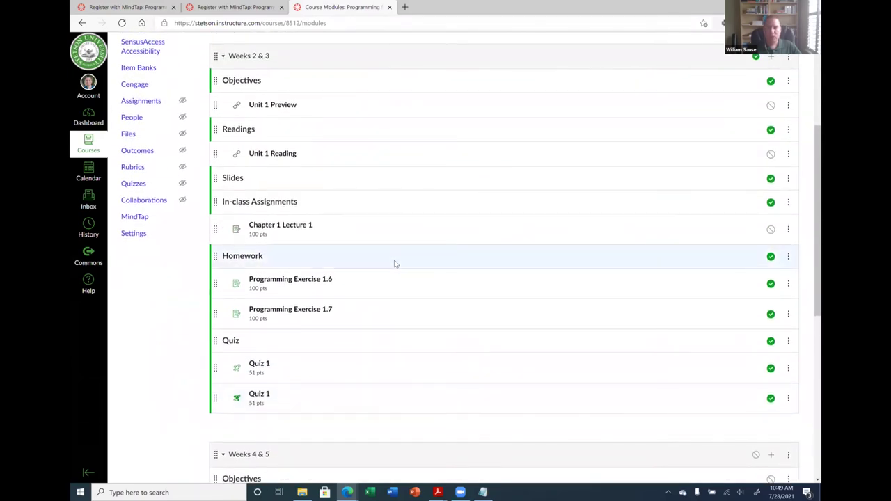
scroll(394, 264, "up", 2)
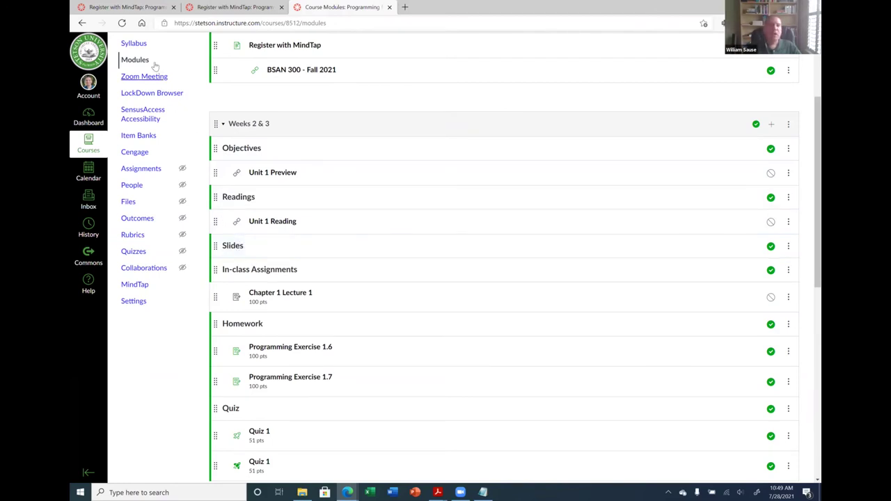
scroll(220, 147, "up", 1)
scroll(186, 103, "up", 1)
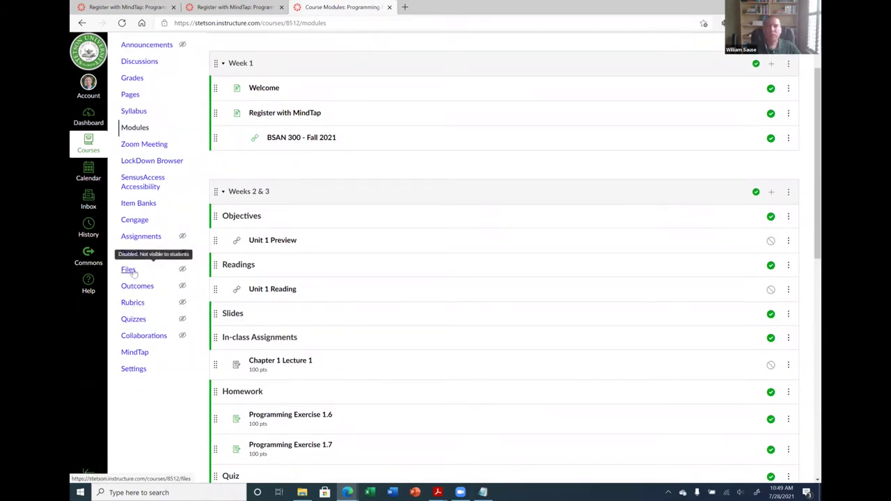
Start adding a new uploaded File item to the Weeks 2 & 3 module
left_click(771, 192)
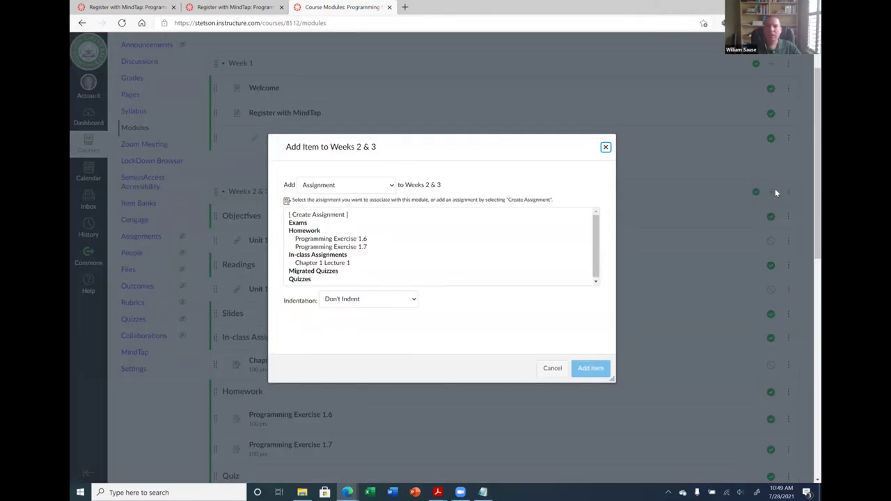
left_click(369, 187)
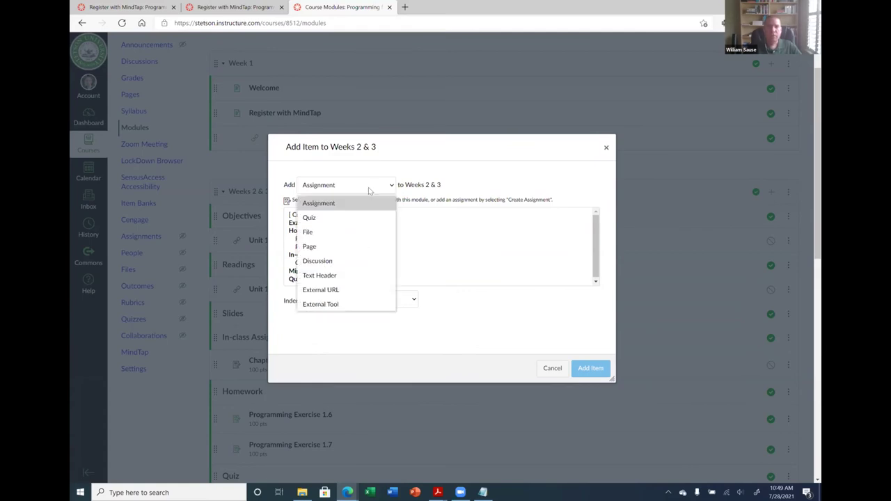
left_click(319, 231)
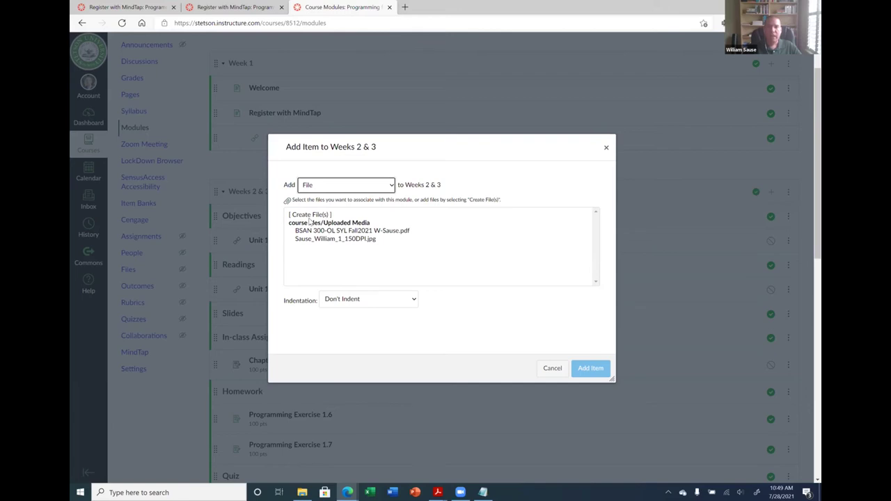
left_click(314, 216)
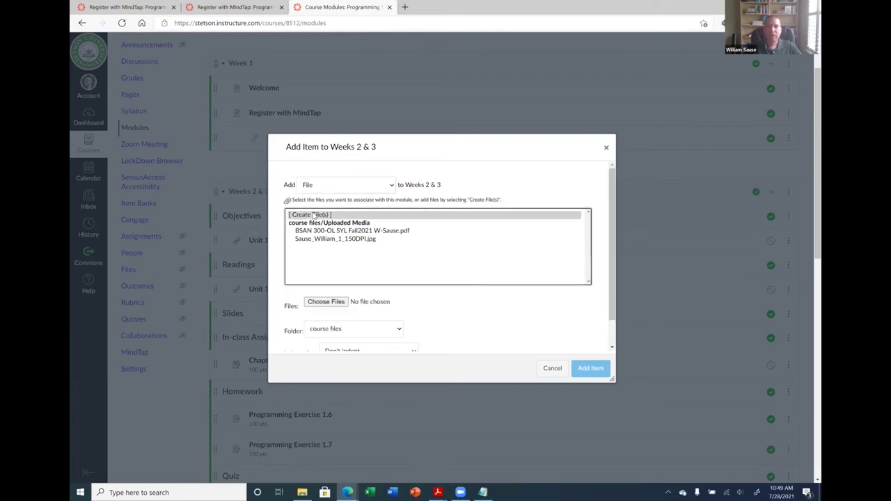
Choose Chapter 1.pptx from the Courses > BSAN 300 > Slides folder
left_click(325, 301)
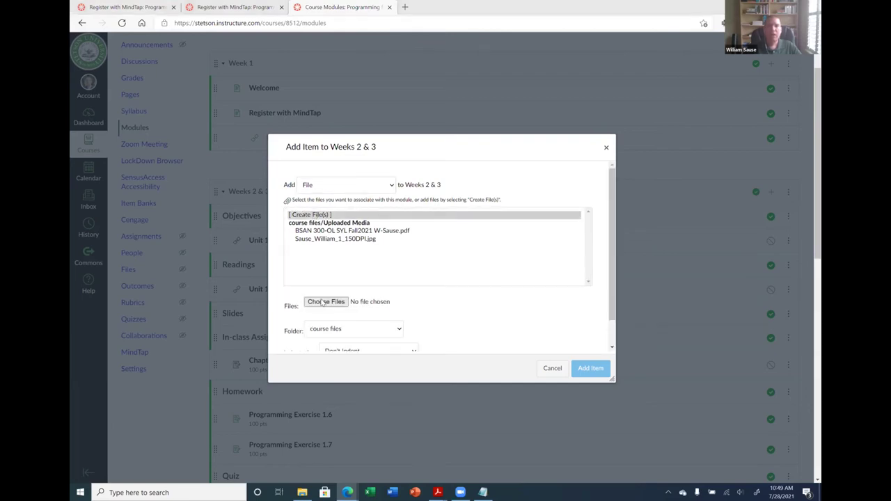
scroll(278, 265, "down", 1)
scroll(278, 246, "up", 2)
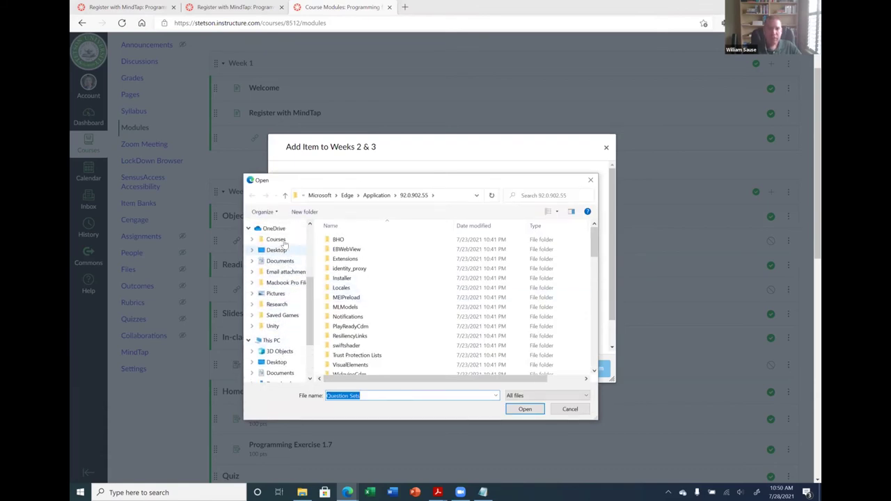
left_click(276, 239)
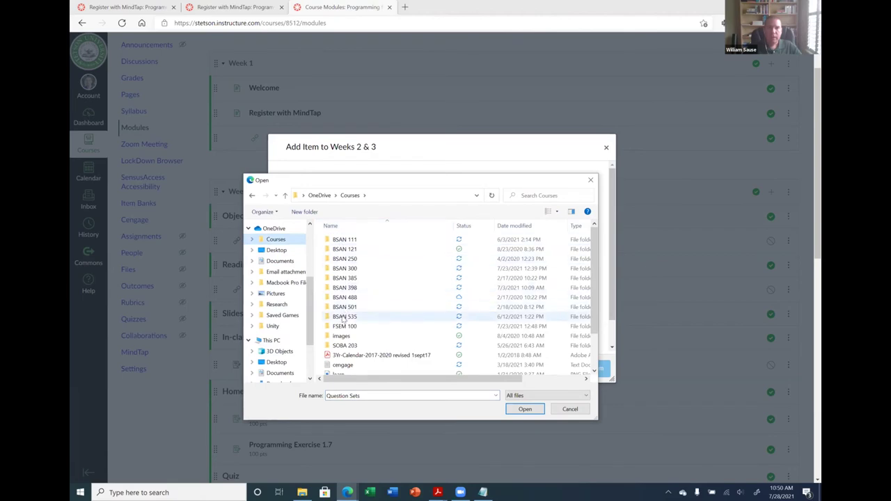
left_click(347, 270)
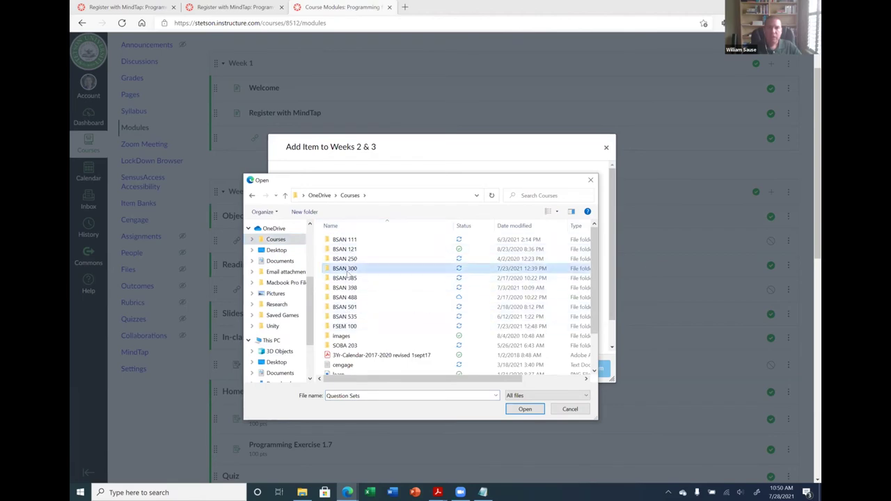
double_click(346, 271)
scroll(366, 275, "down", 2)
scroll(366, 275, "down", 1)
double_click(341, 323)
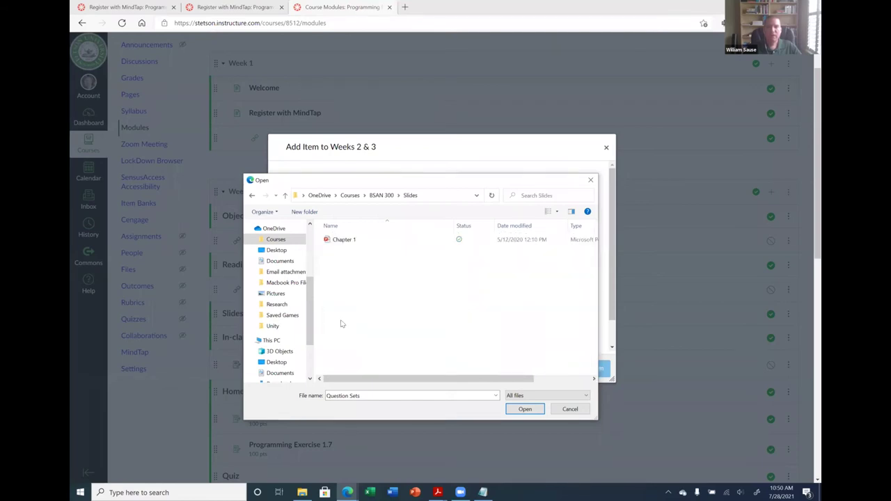
double_click(344, 239)
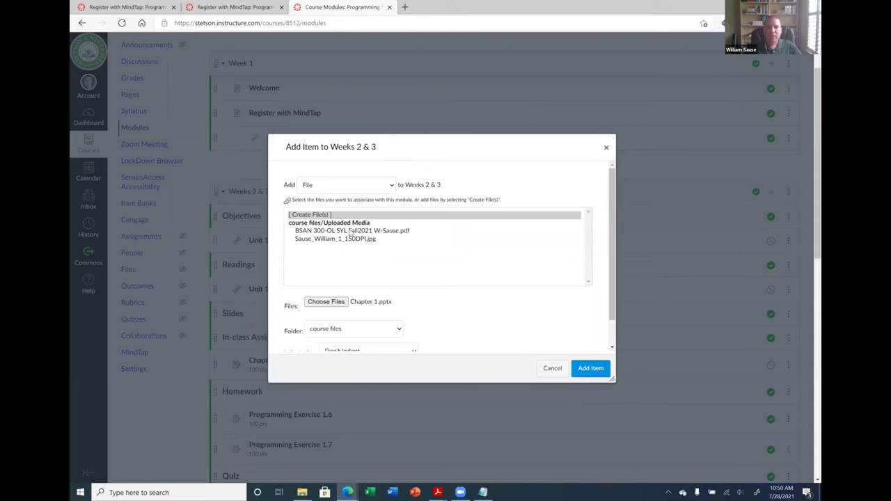
Indent the slides item 1 level and add it to the module
scroll(505, 322, "down", 1)
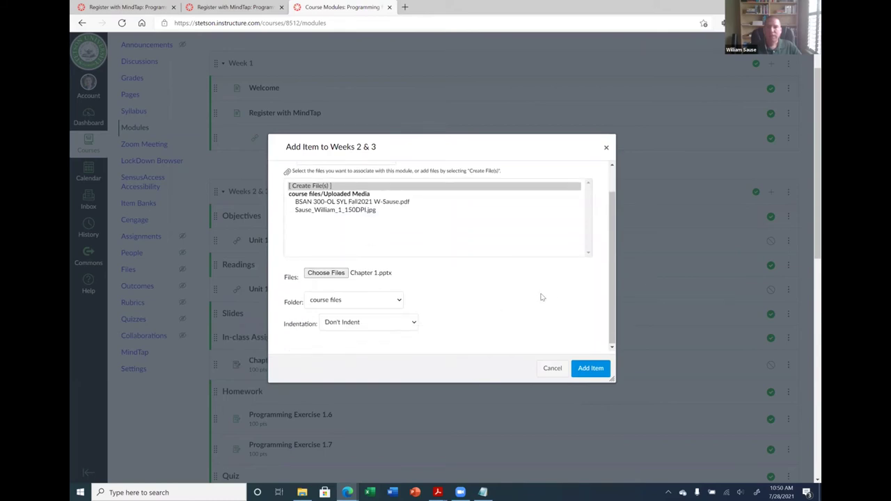
left_click(395, 327)
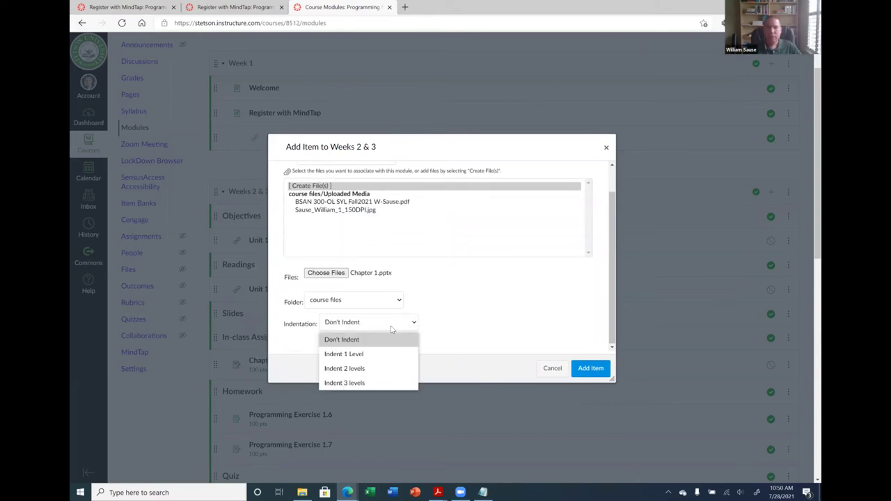
left_click(362, 350)
left_click(592, 371)
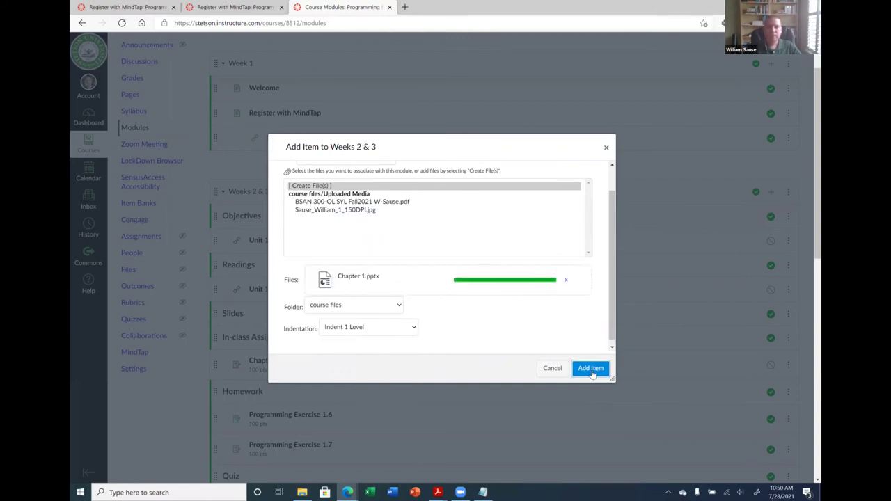
Drag Chapter 1.pptx under the Slides heading, then go to the course Files list
scroll(405, 243, "down", 1)
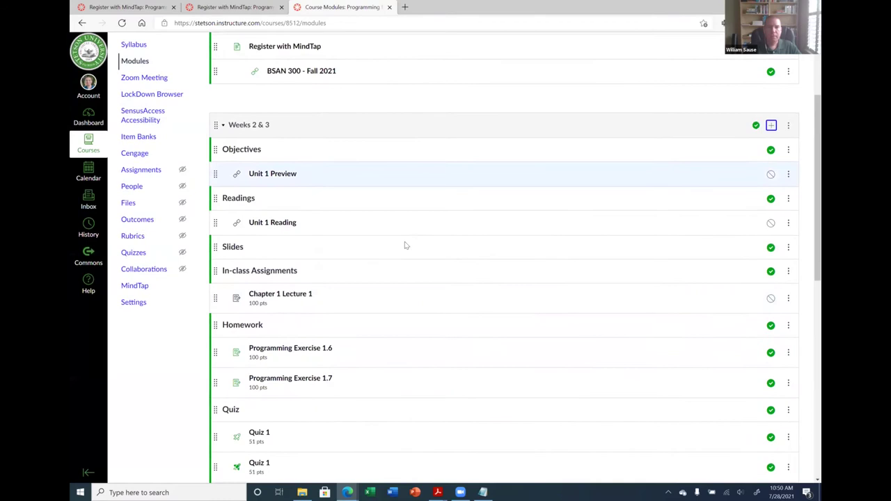
scroll(400, 250, "down", 2)
left_click_drag(217, 359, 217, 319)
left_click_drag(247, 272, 175, 155)
scroll(162, 209, "up", 3)
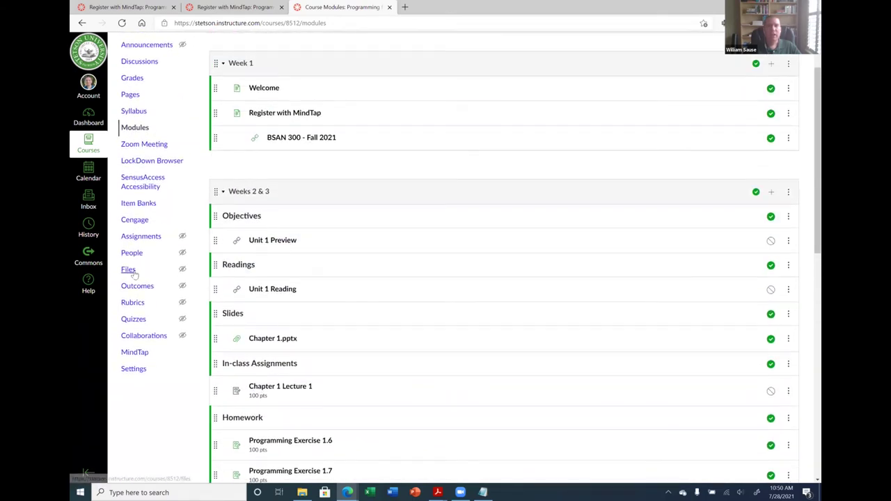
left_click(129, 271)
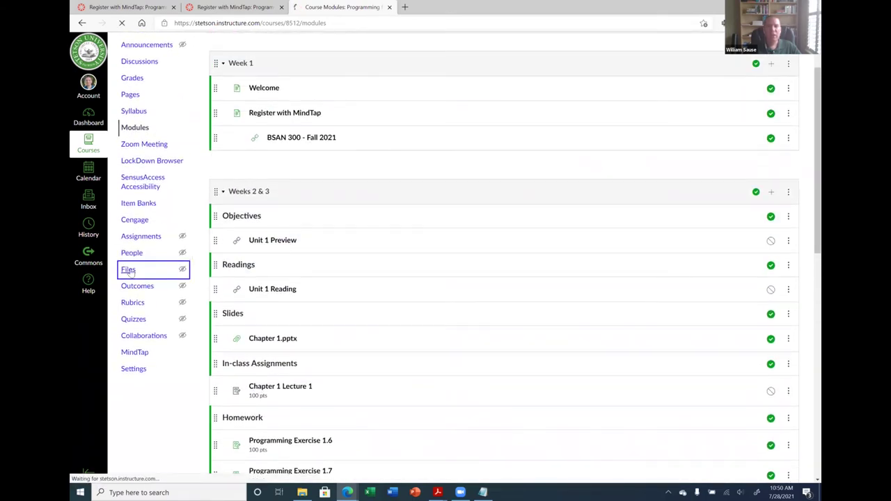
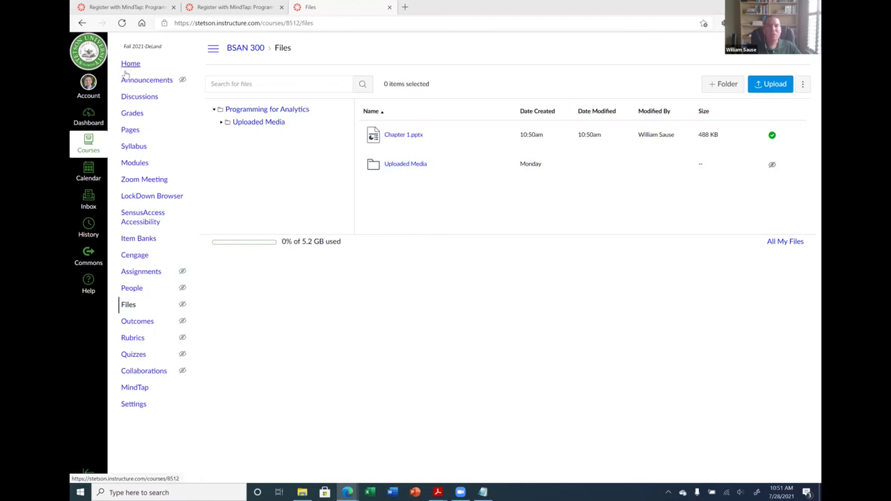
From the Dashboard, open the Programming for Analytics (BSAN 300) course's Settings at Course Details
left_click(88, 114)
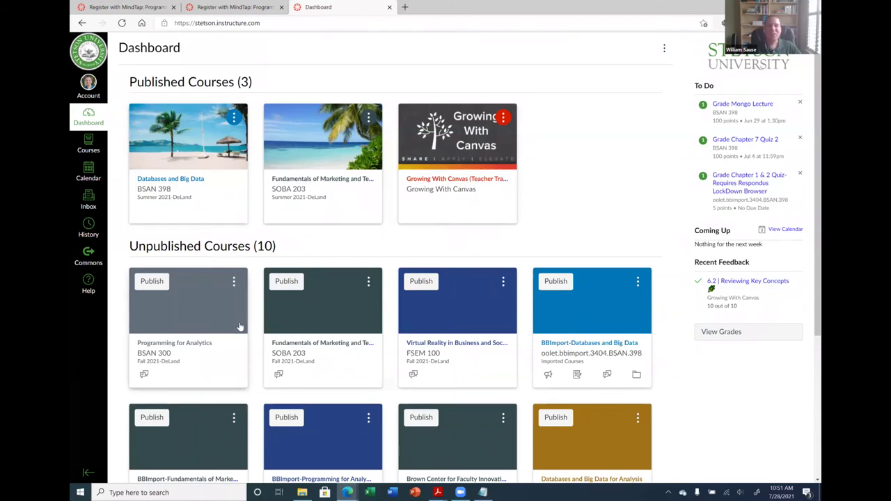
left_click(91, 149)
left_click(95, 124)
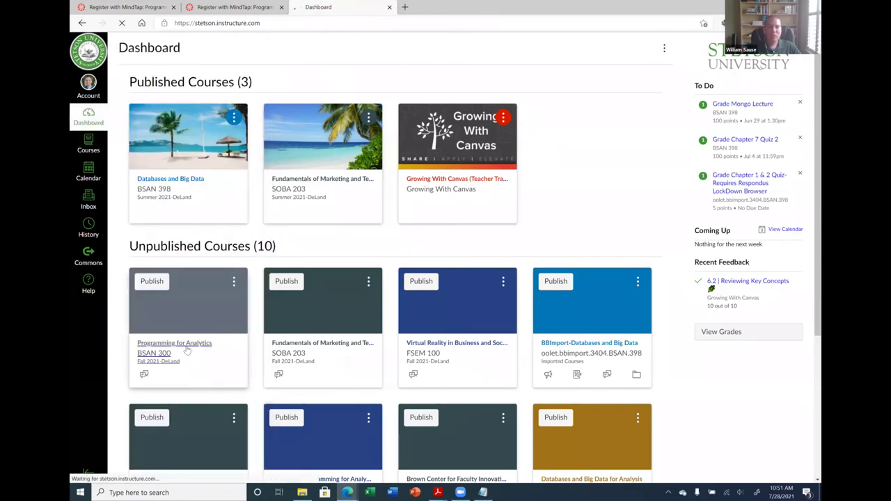
left_click(186, 351)
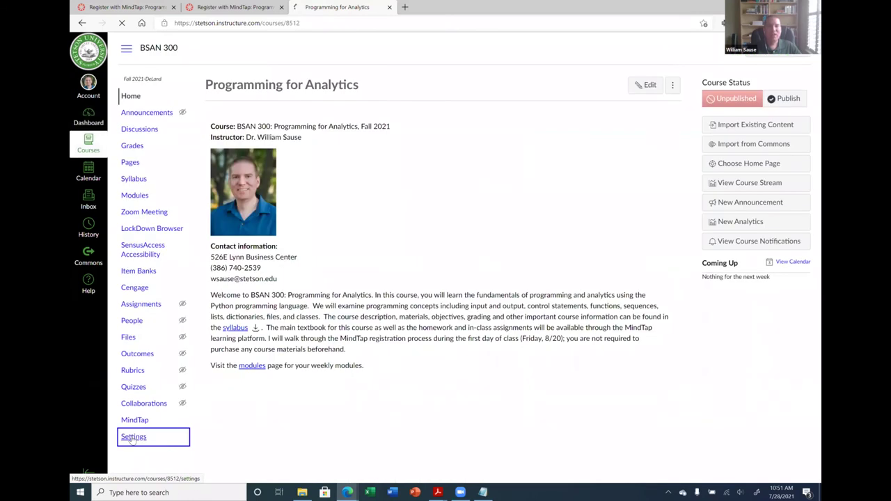
left_click(134, 437)
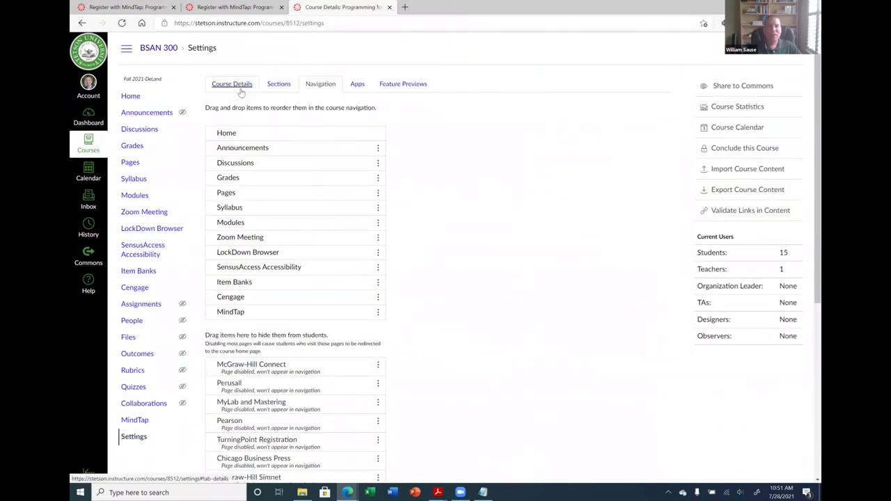
left_click(240, 86)
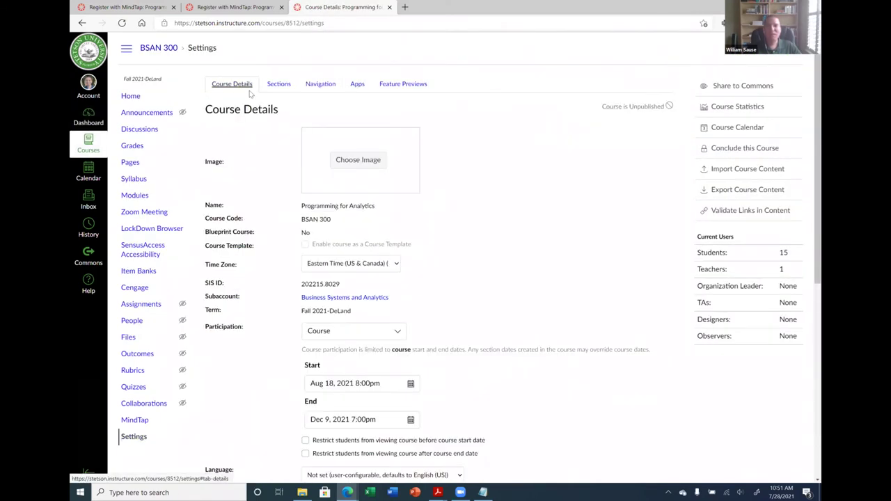
left_click(357, 160)
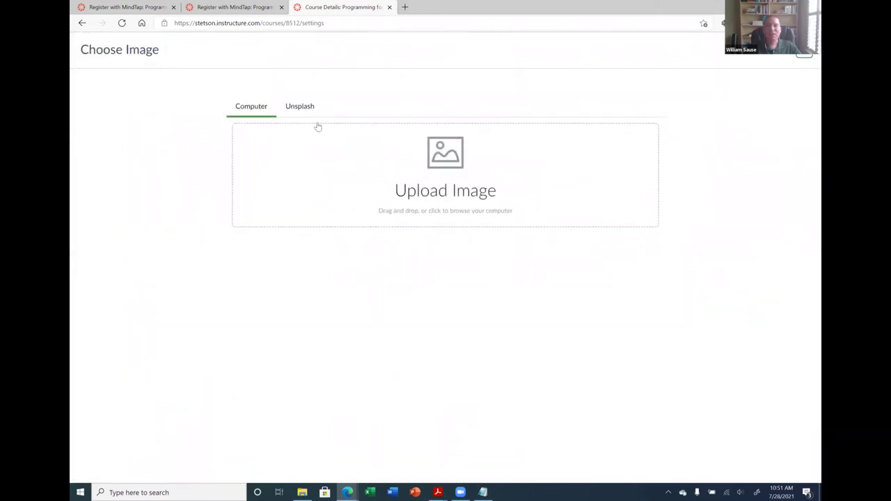
left_click(311, 109)
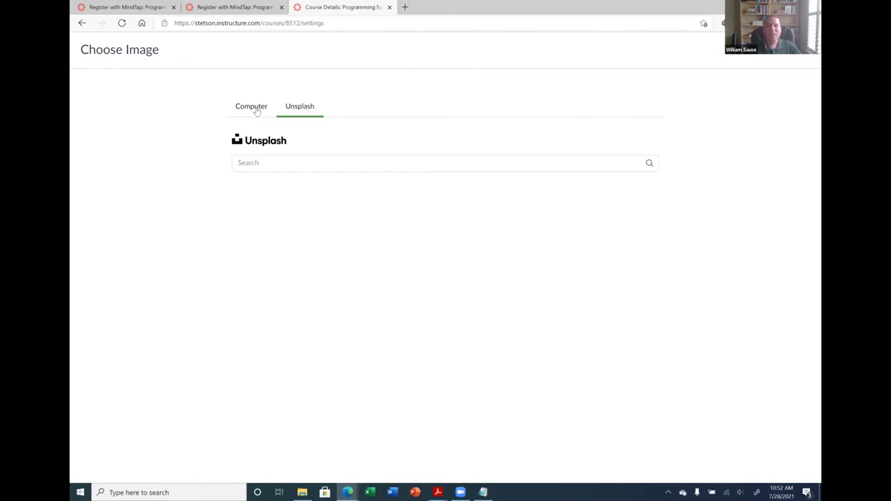
left_click(321, 164)
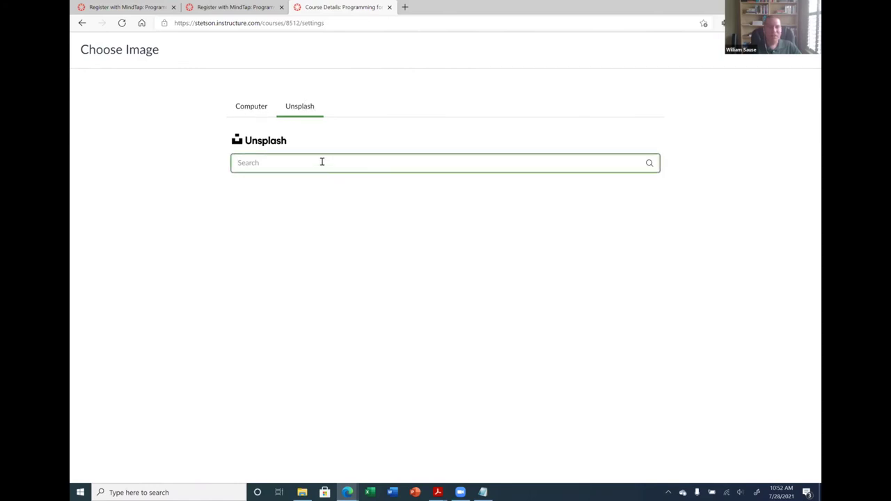
type("beach")
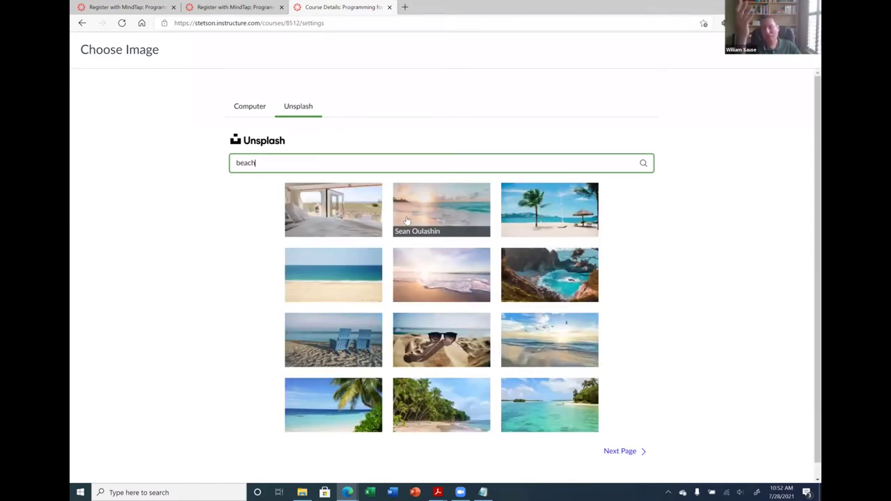
scroll(506, 313, "down", 1)
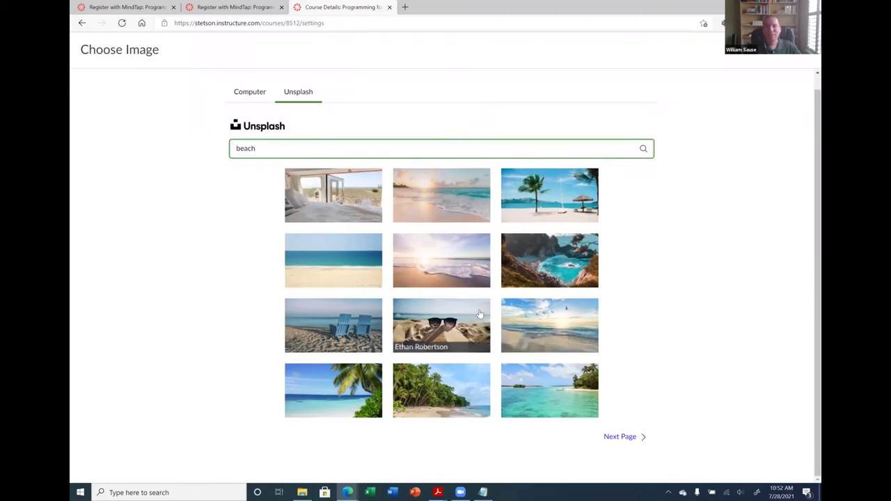
scroll(703, 371, "up", 1)
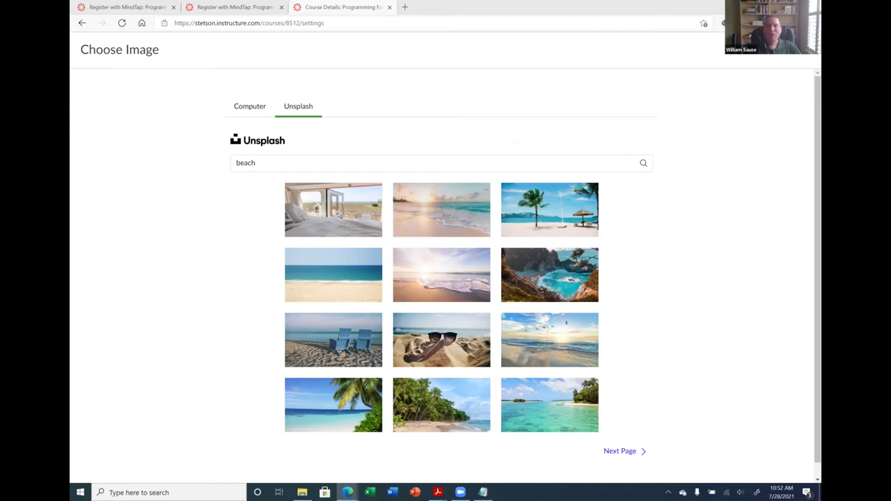
key("Escape")
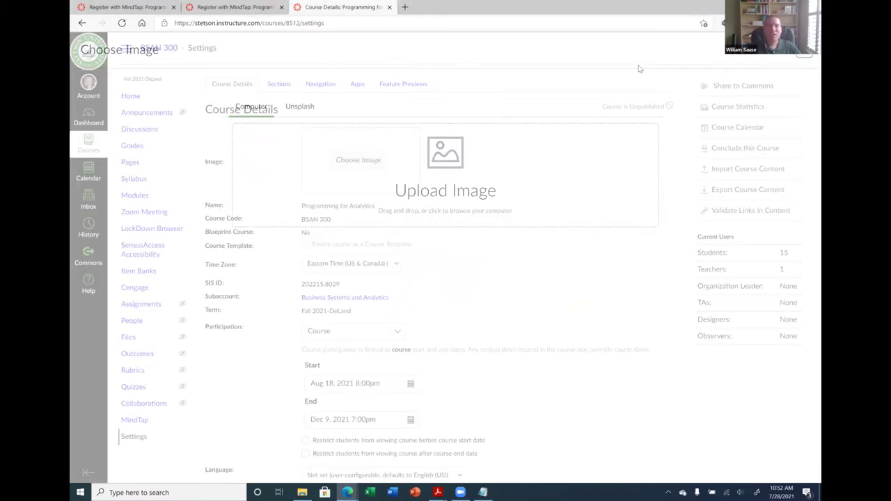
Edit the Register with MindTap page and add a blank paragraph after its last sentence
left_click(130, 165)
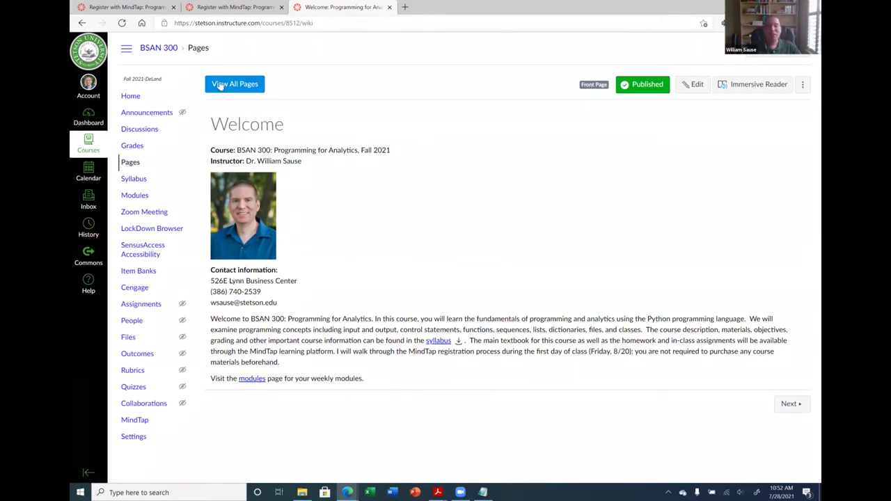
left_click(134, 420)
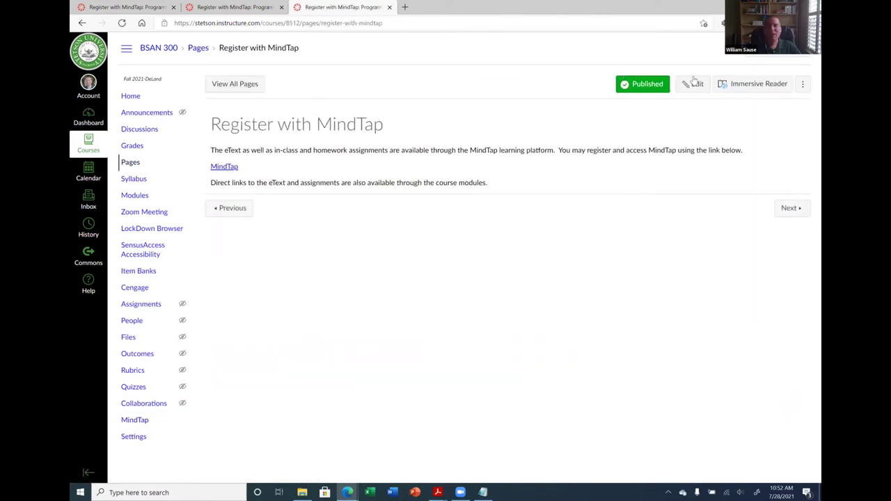
left_click(694, 83)
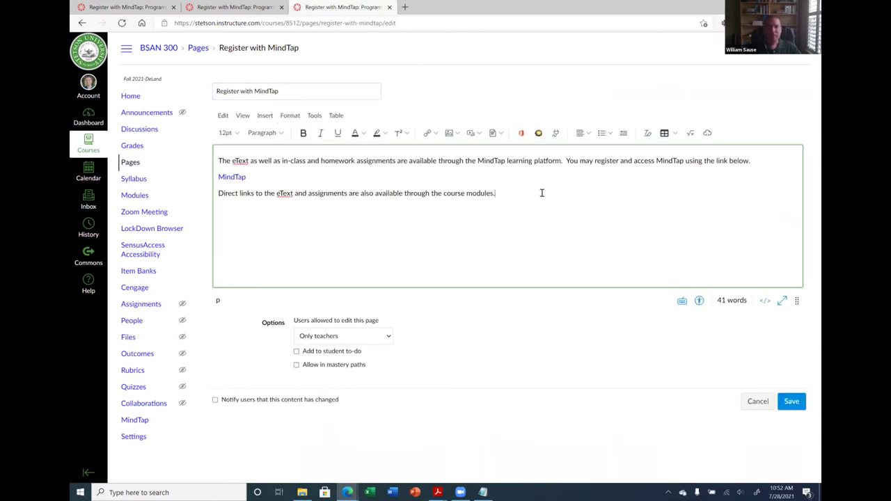
key("Return")
left_click(457, 134)
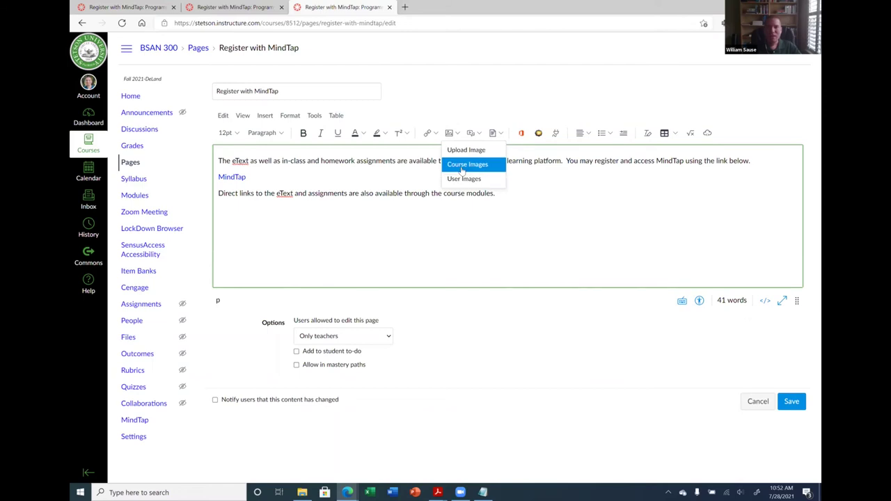
left_click(461, 165)
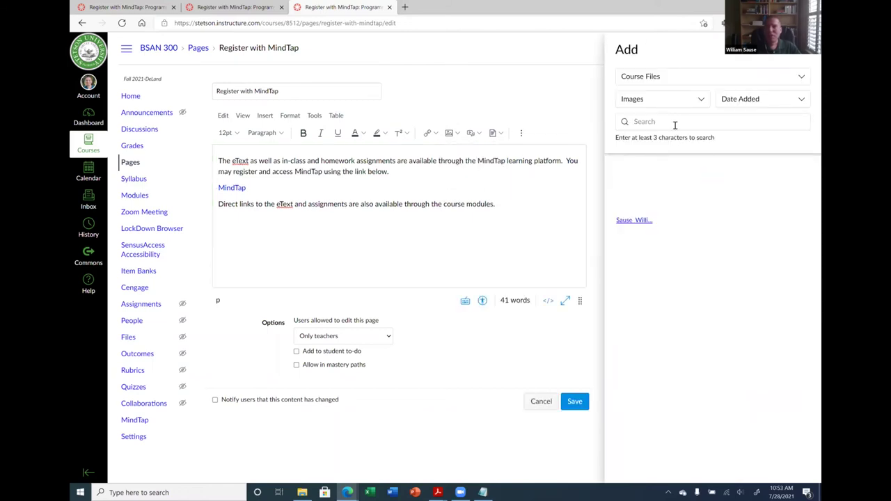
left_click(668, 121)
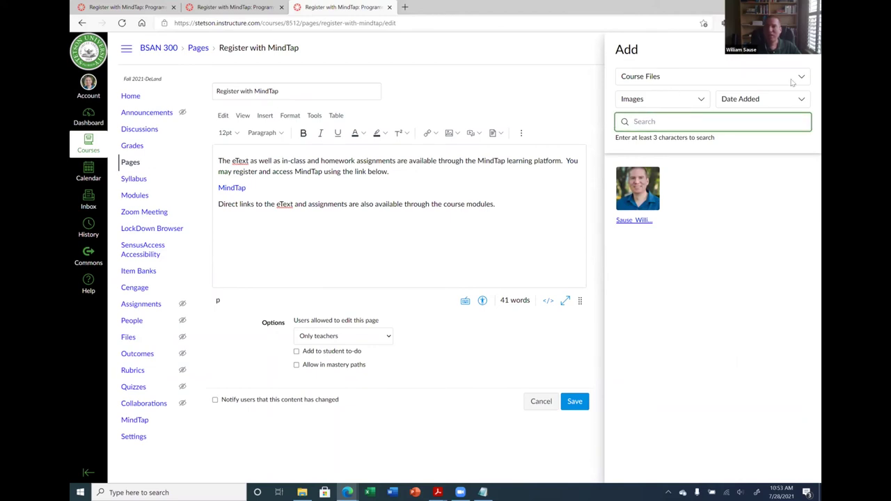
left_click(797, 78)
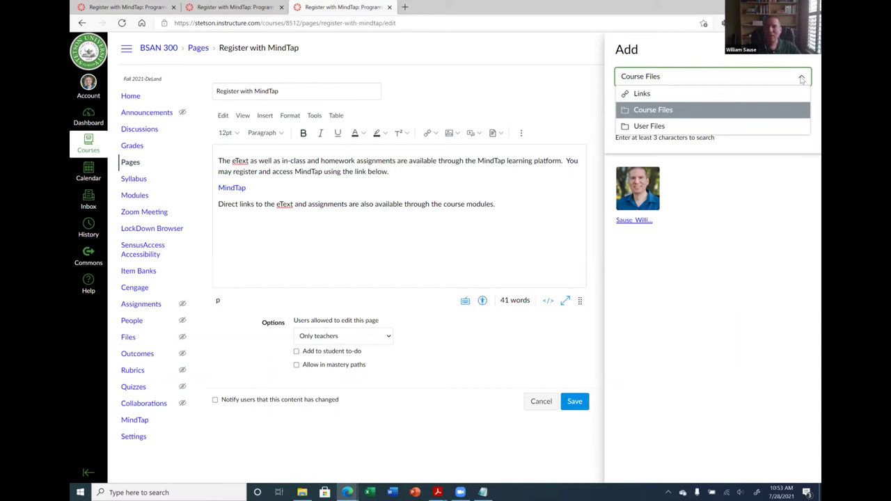
left_click(656, 128)
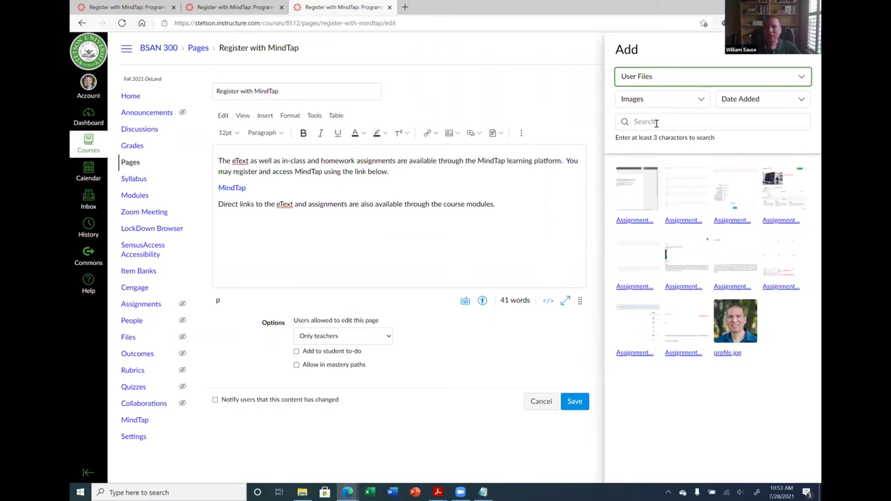
left_click(695, 100)
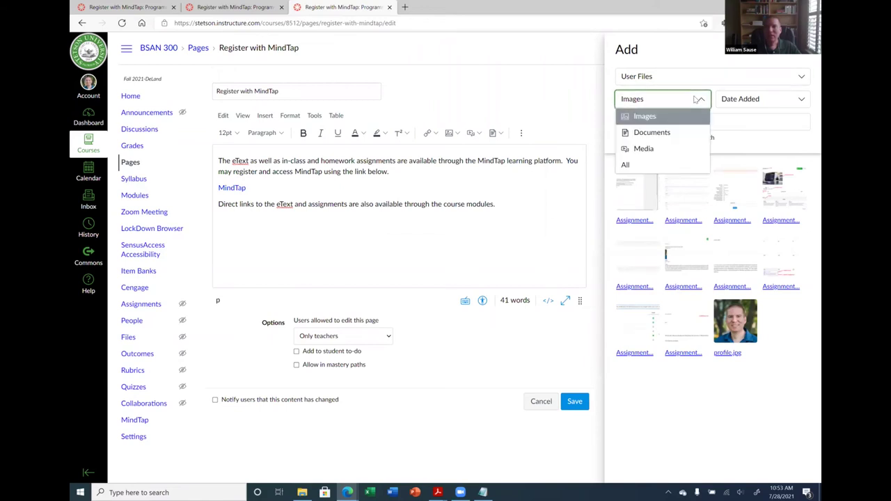
left_click(692, 79)
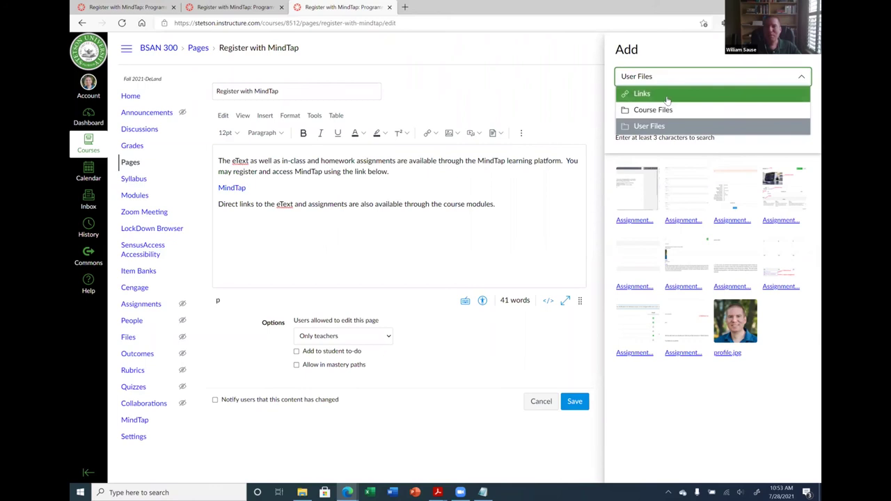
left_click(653, 111)
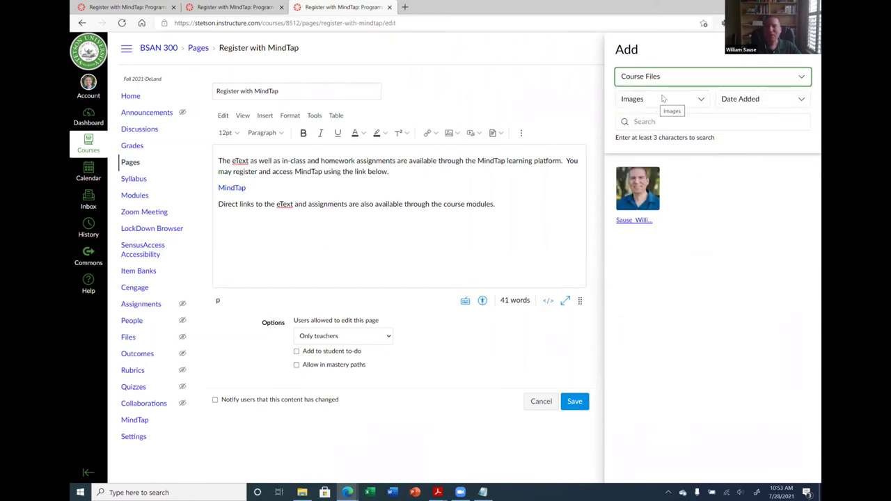
left_click(661, 100)
left_click(642, 150)
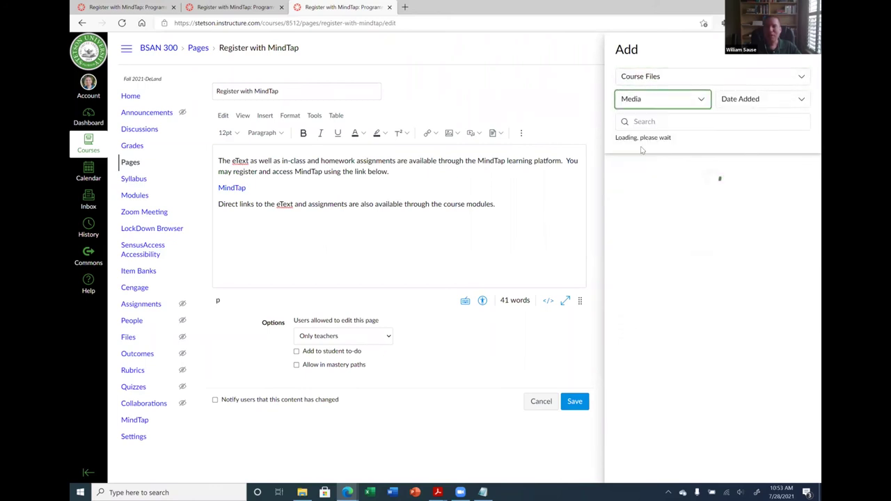
left_click(662, 101)
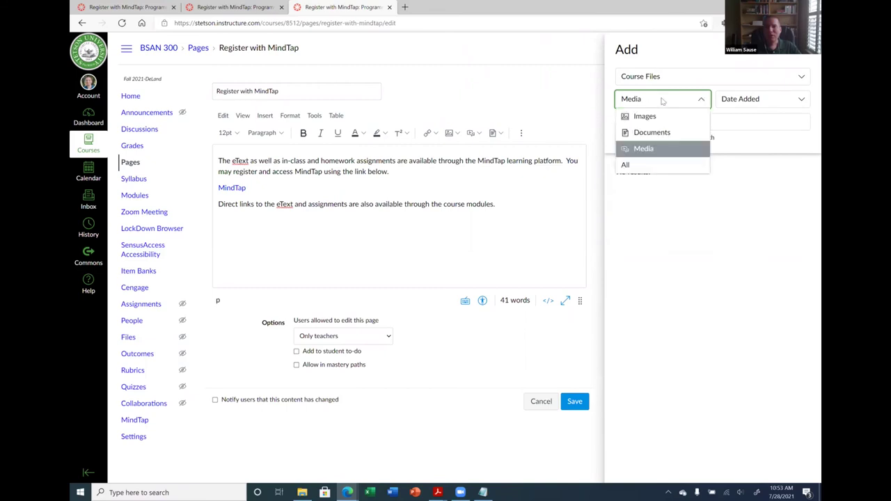
left_click(666, 80)
left_click(662, 94)
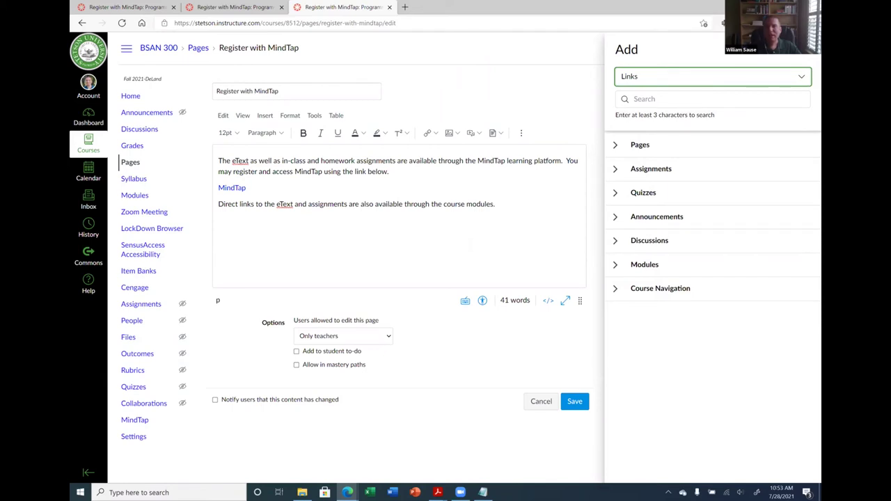
key("Escape")
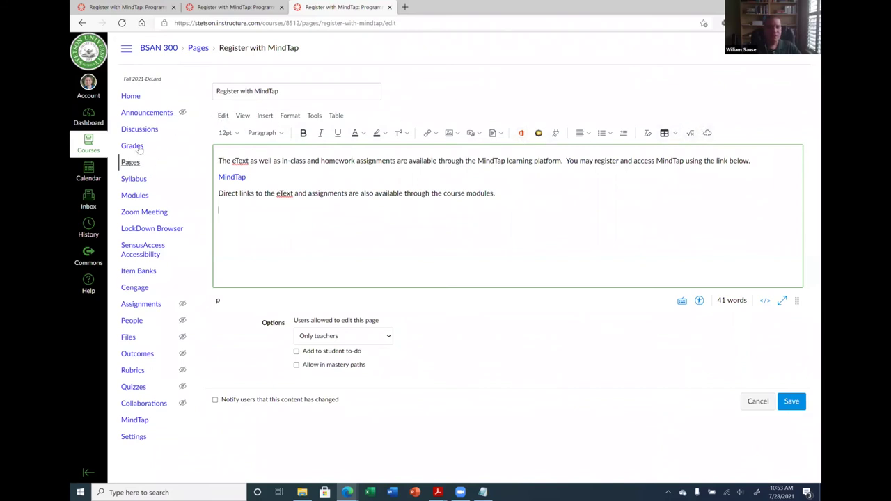
left_click(752, 401)
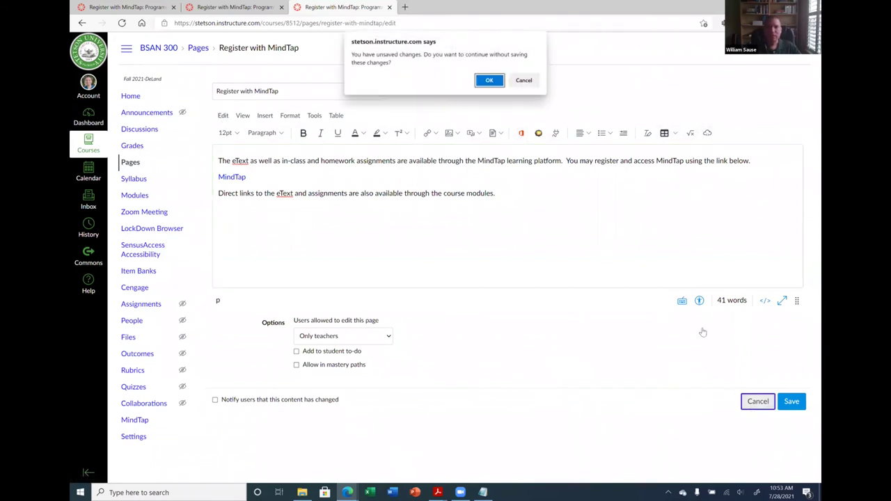
left_click(489, 80)
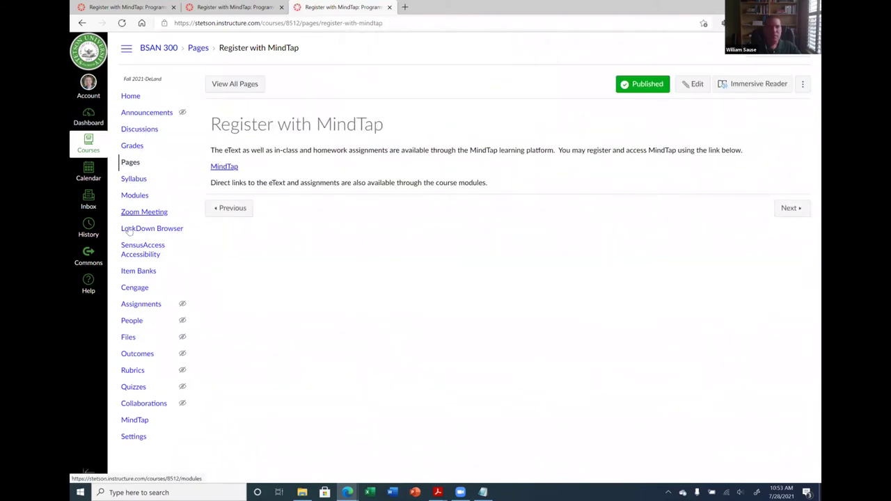
left_click(135, 197)
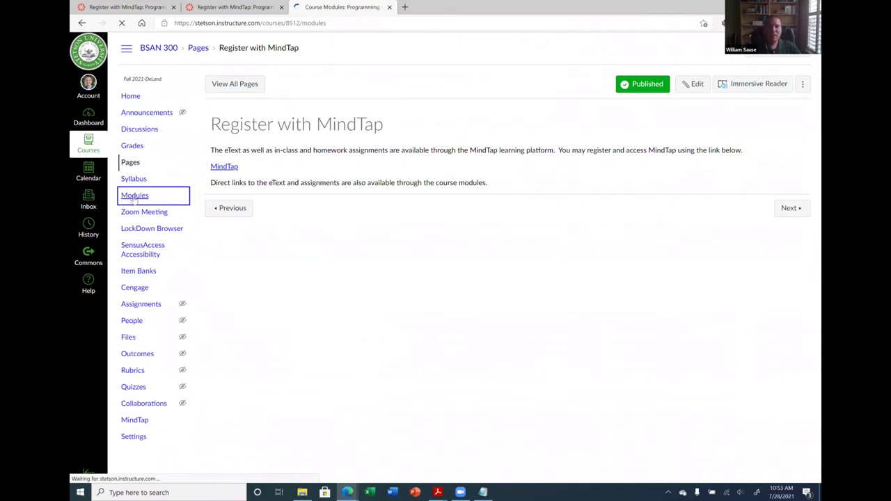
scroll(361, 244, "down", 5)
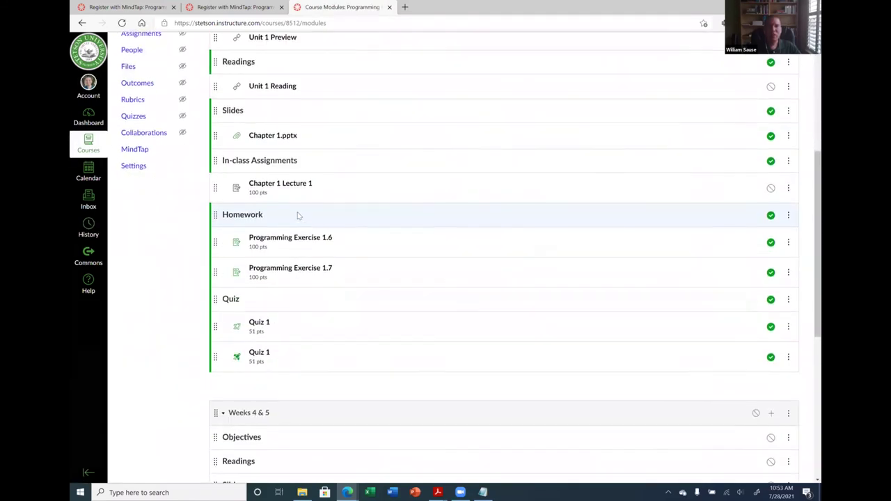
scroll(298, 215, "up", 1)
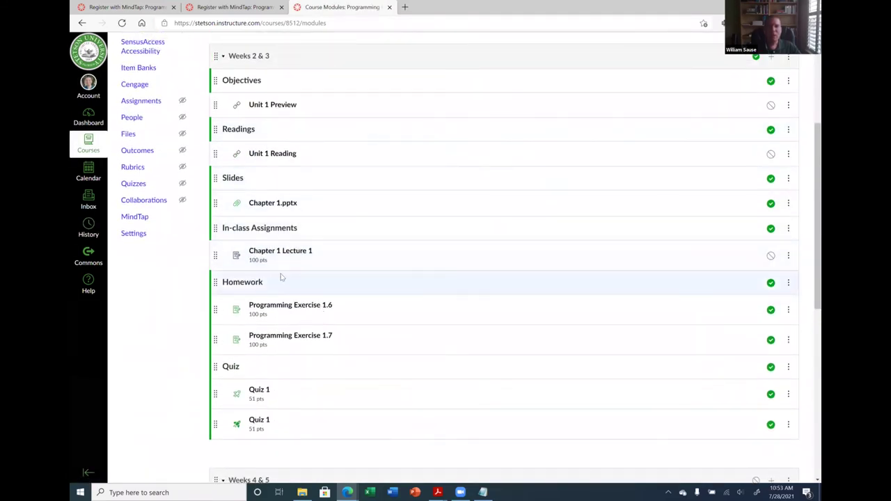
scroll(396, 206, "up", 2)
scroll(390, 146, "down", 1)
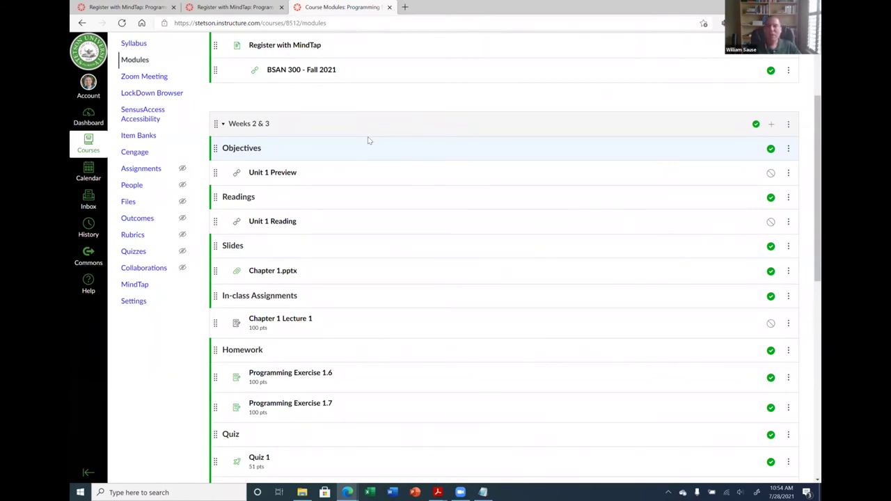
left_click(772, 125)
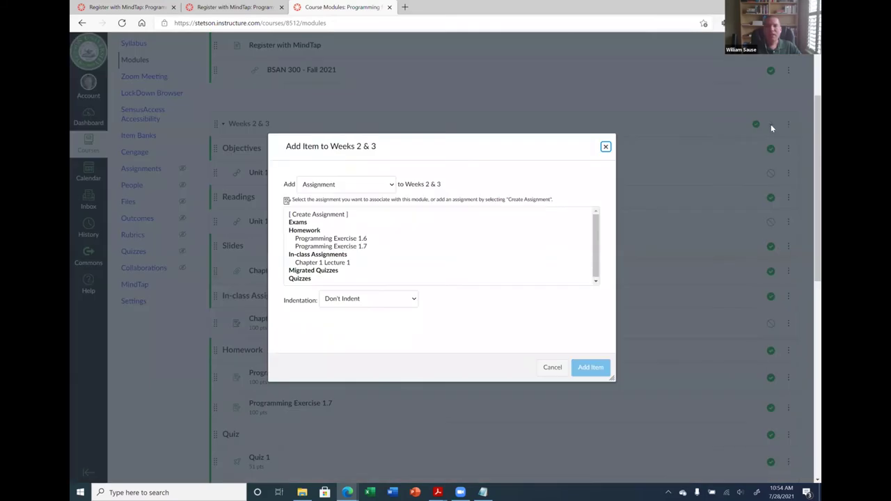
left_click(373, 183)
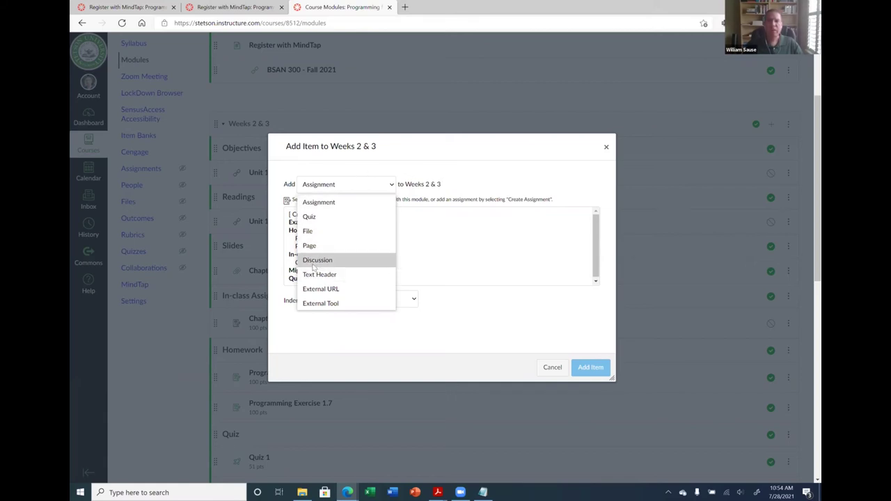
left_click(318, 260)
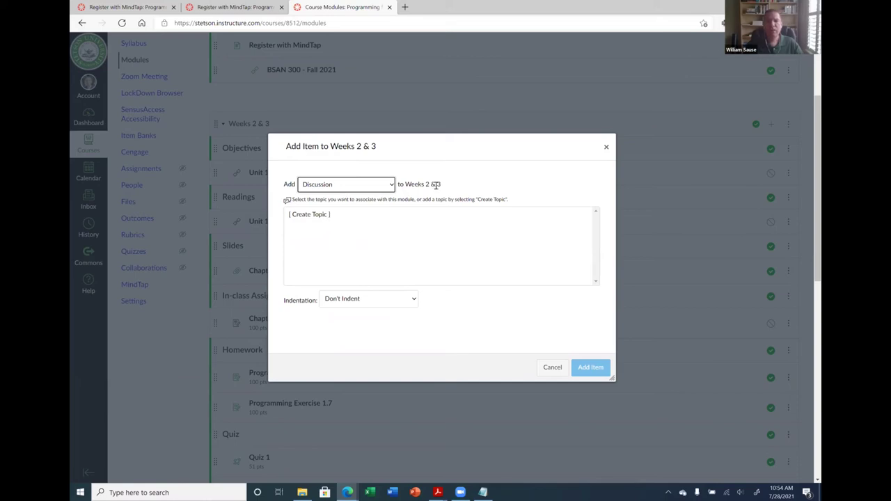
left_click(554, 367)
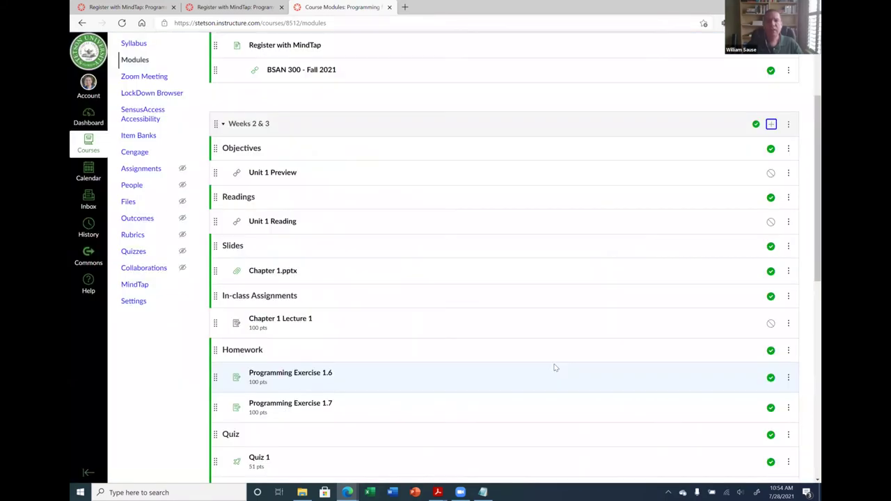
scroll(156, 142, "up", 4)
Create a new discussion titled 'Discussion Topic', correcting the title's spelling
left_click(144, 130)
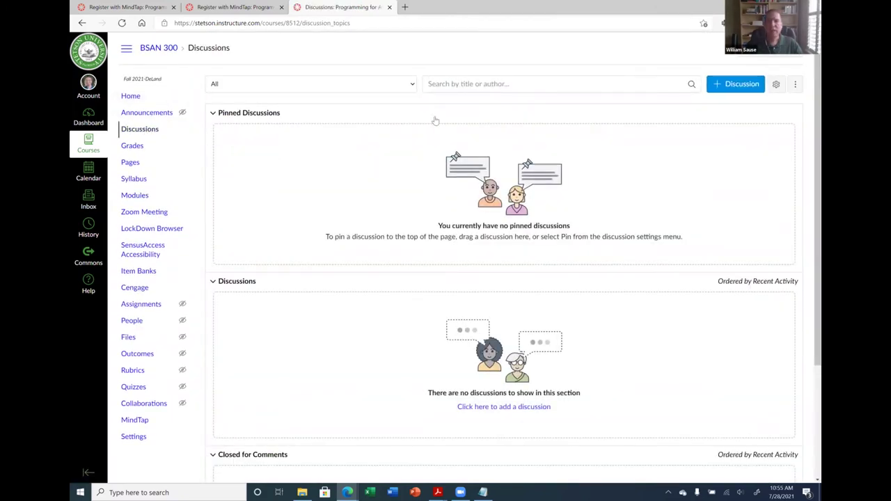
left_click(740, 86)
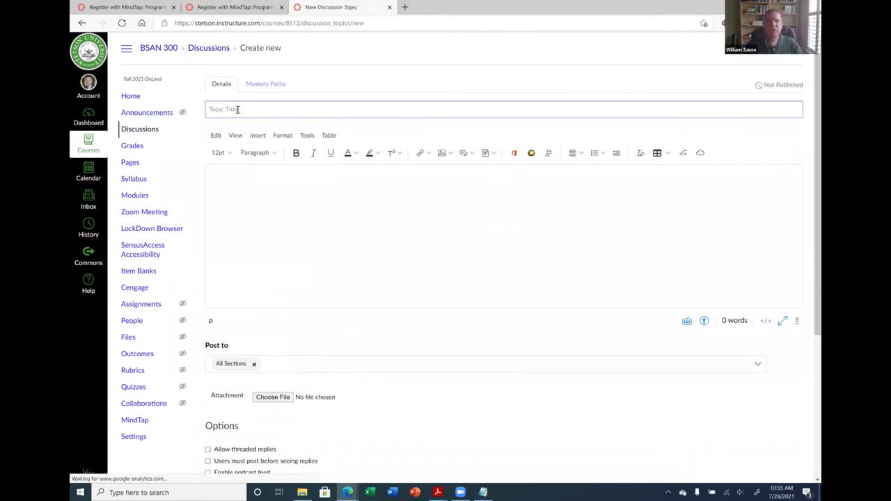
left_click(241, 109)
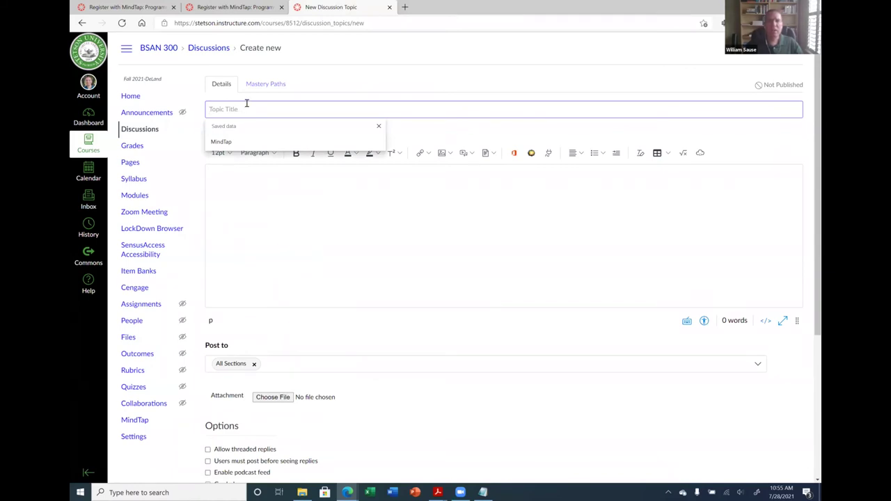
type("Discussion Topic")
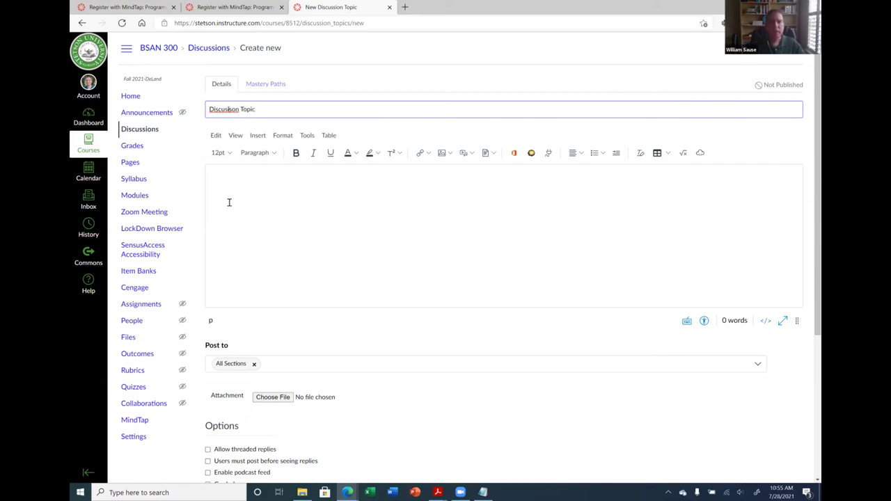
right_click(220, 112)
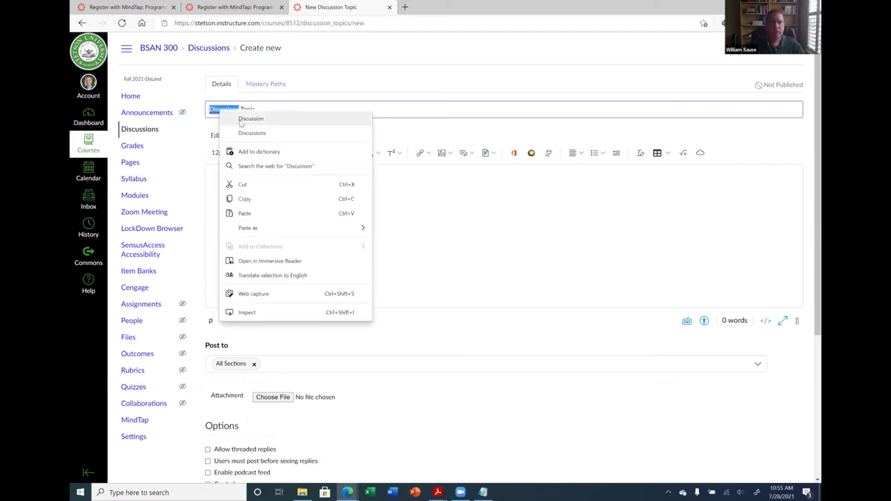
left_click(249, 119)
Write the body 'Please discuss this topic' and check that it posts to All Sections
left_click(225, 189)
type("Please discuss")
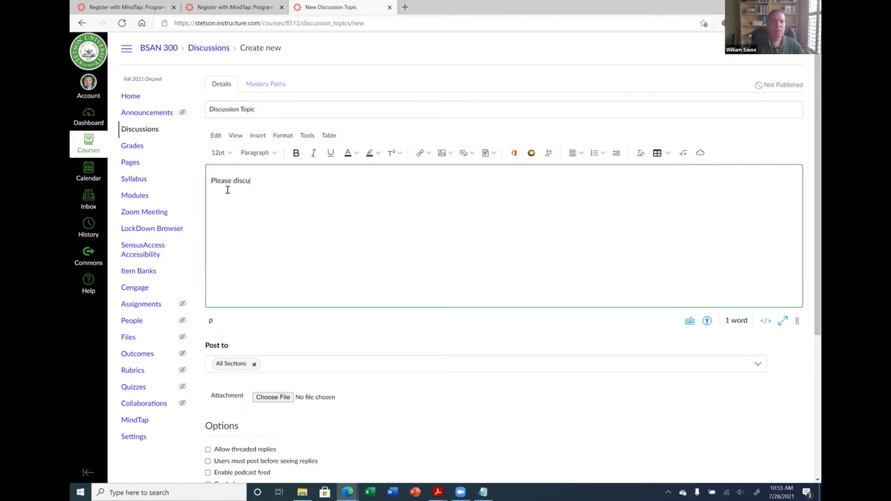
key("BackSpace")
key("BackSpace")
key("BackSpace")
type("his topic.")
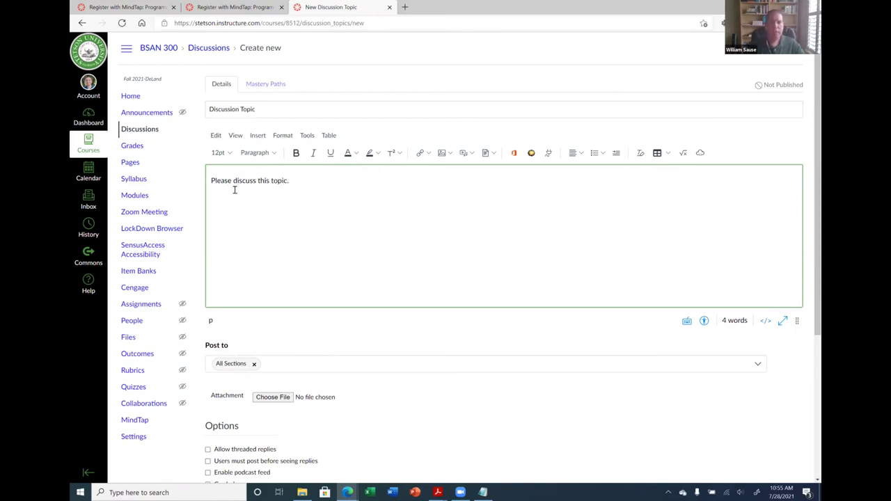
scroll(279, 243, "down", 3)
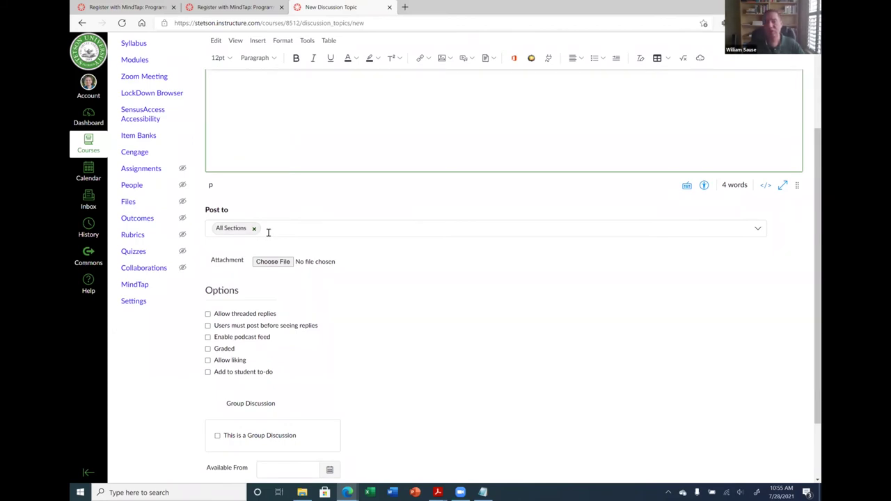
left_click(268, 231)
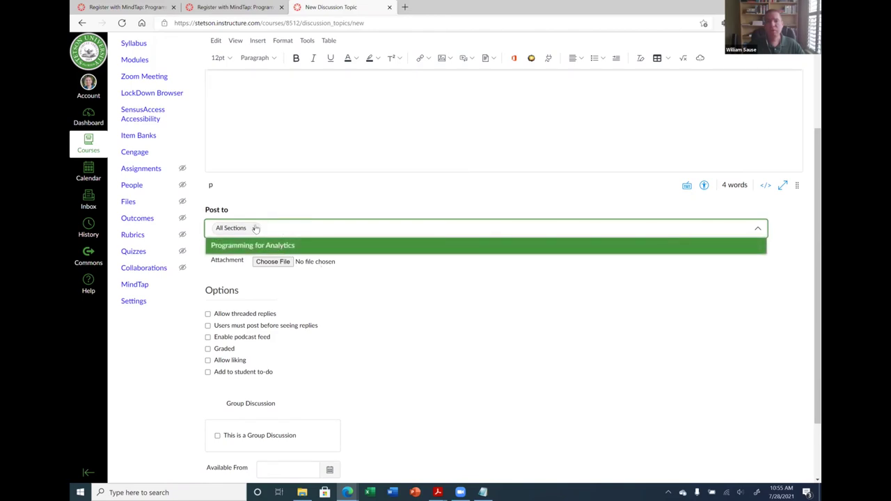
key("Escape")
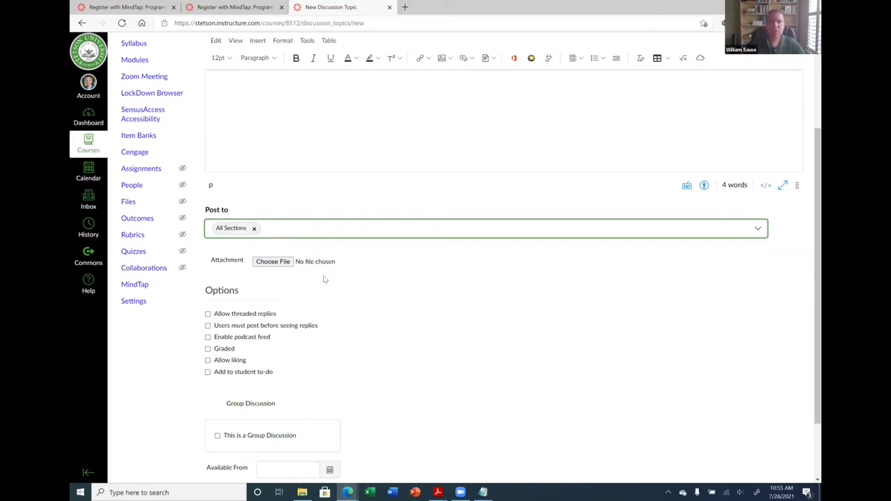
scroll(324, 279, "down", 2)
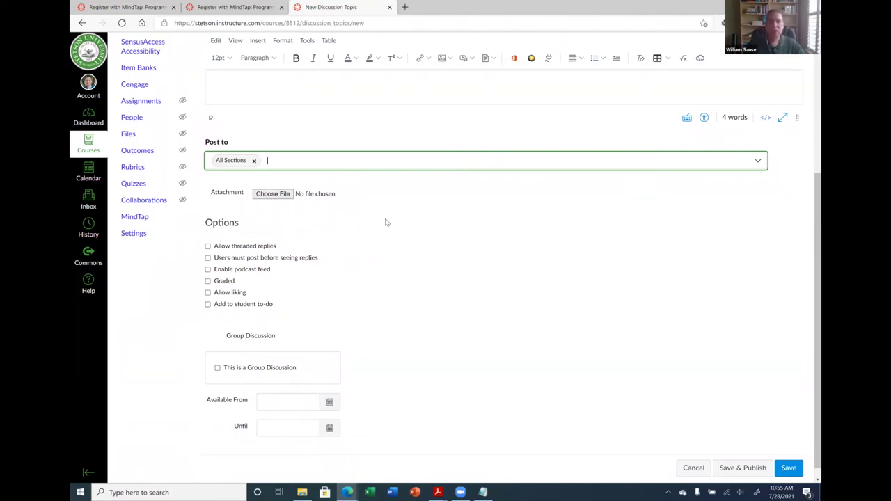
scroll(272, 196, "down", 1)
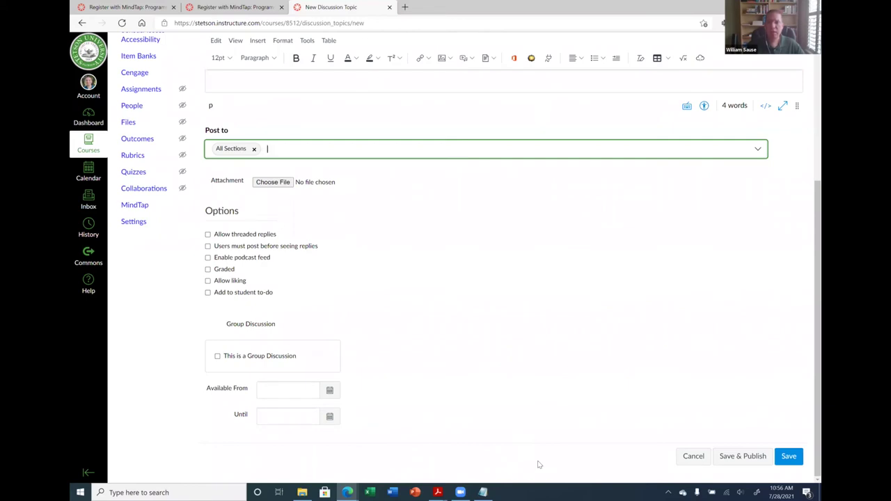
Add an empty line below the discussion body text
left_click(538, 464)
scroll(557, 222, "up", 3)
left_click(361, 176)
key("Return")
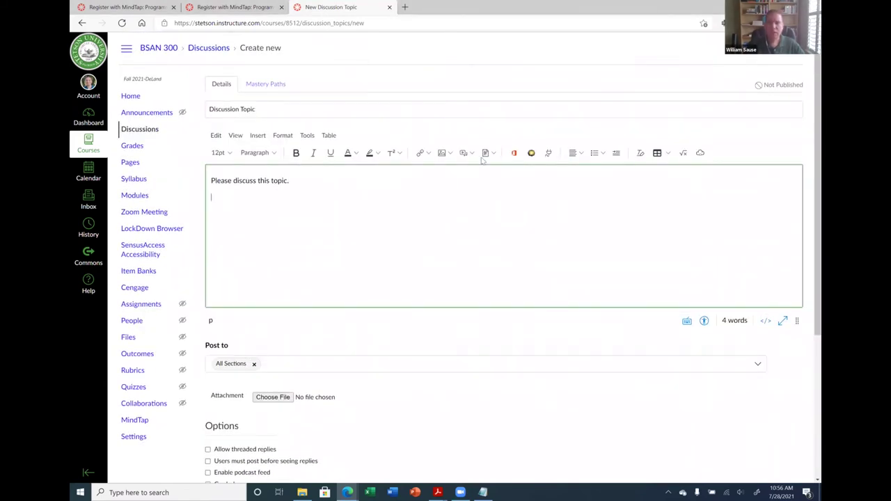
Browse the Media and Image insert options, then bring up the Insert > Image choices
left_click(472, 156)
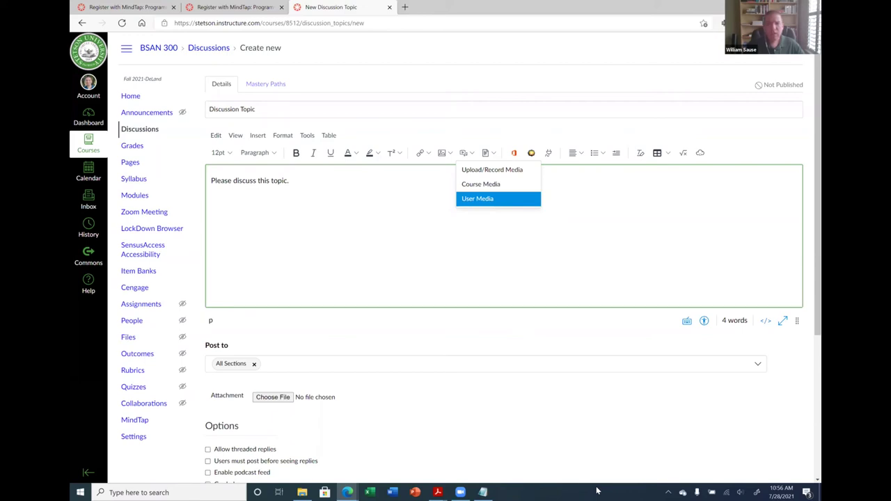
left_click(534, 245)
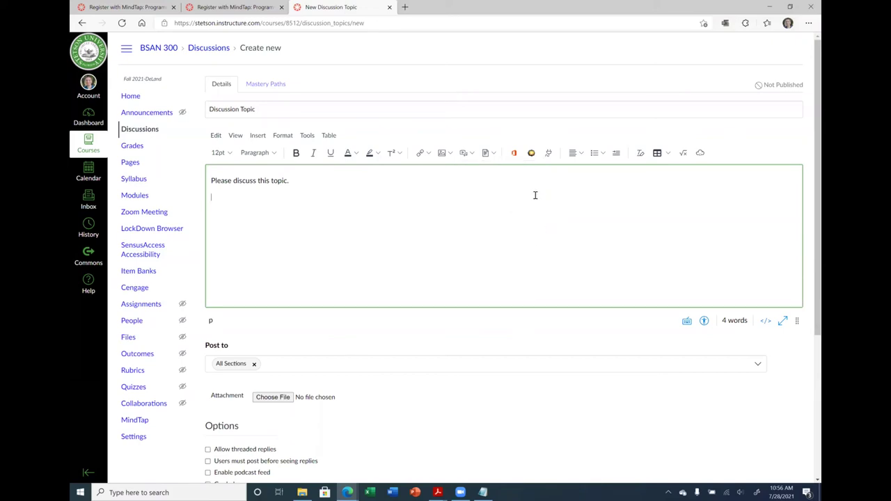
left_click(448, 154)
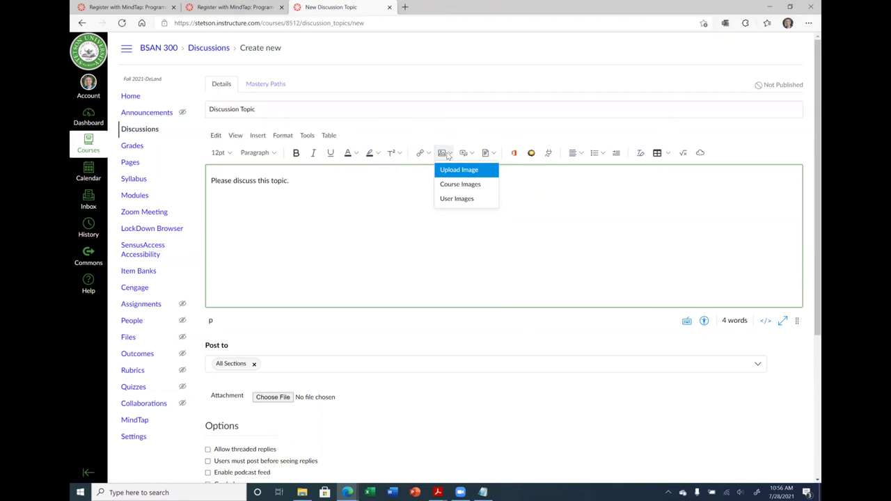
left_click(235, 136)
left_click(235, 137)
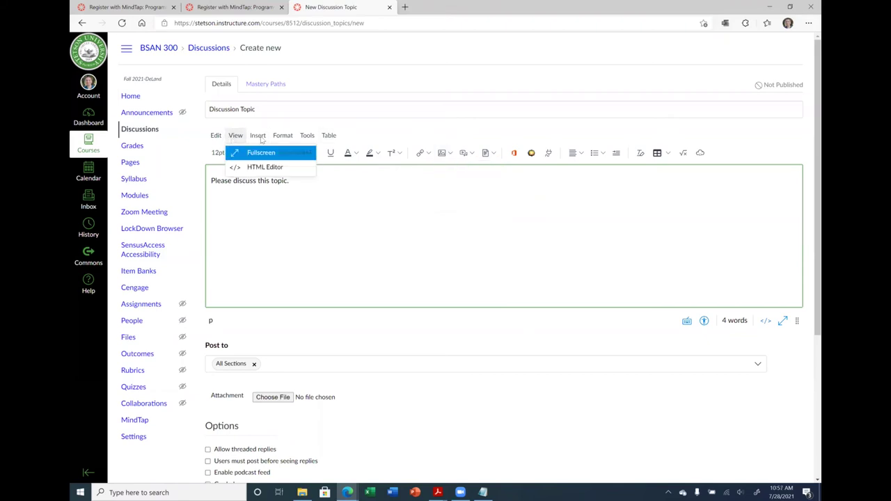
left_click(257, 137)
mouse_move(266, 168)
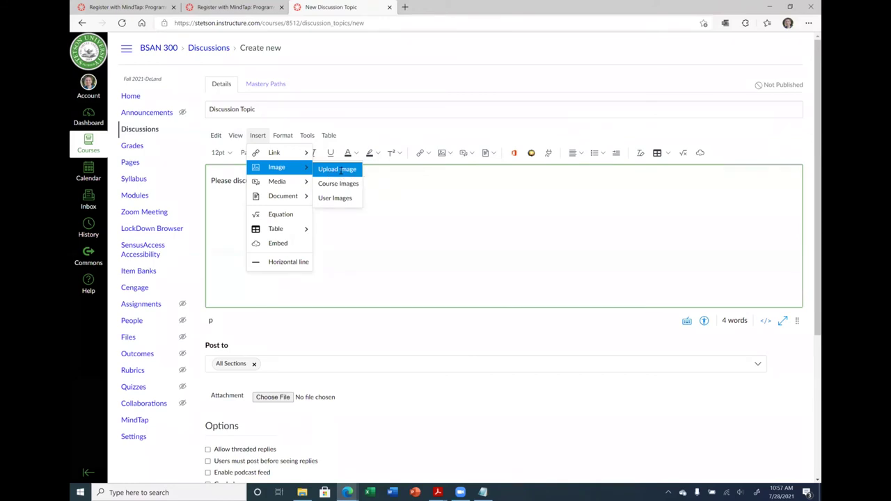
left_click(338, 169)
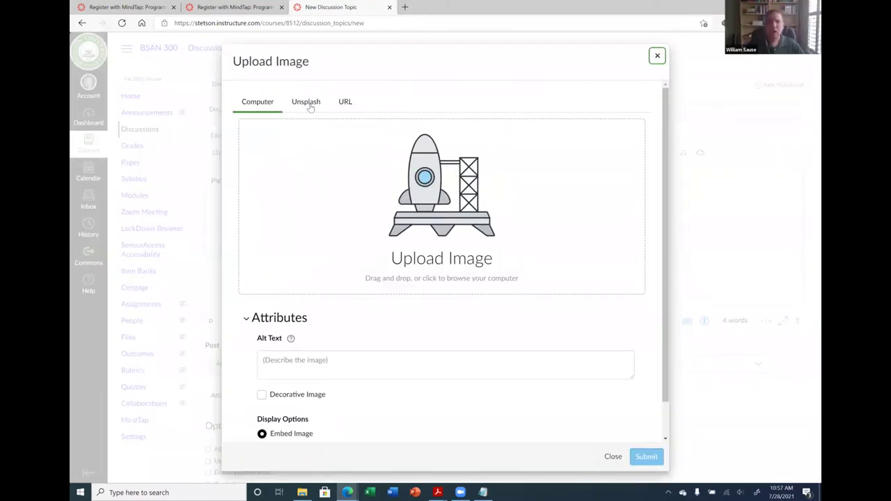
left_click(310, 106)
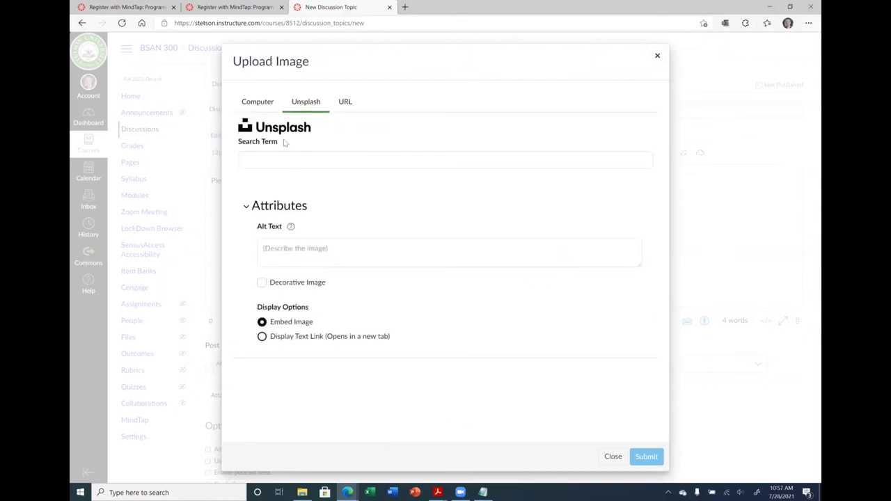
left_click(279, 164)
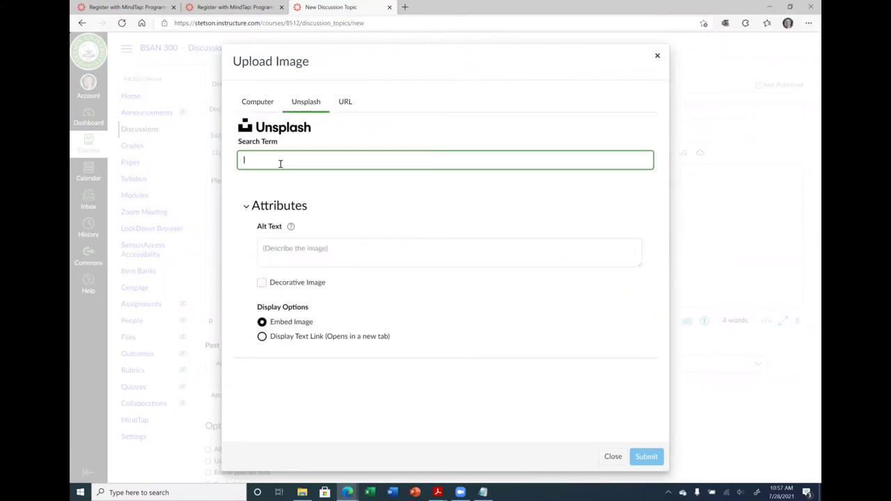
type("beach")
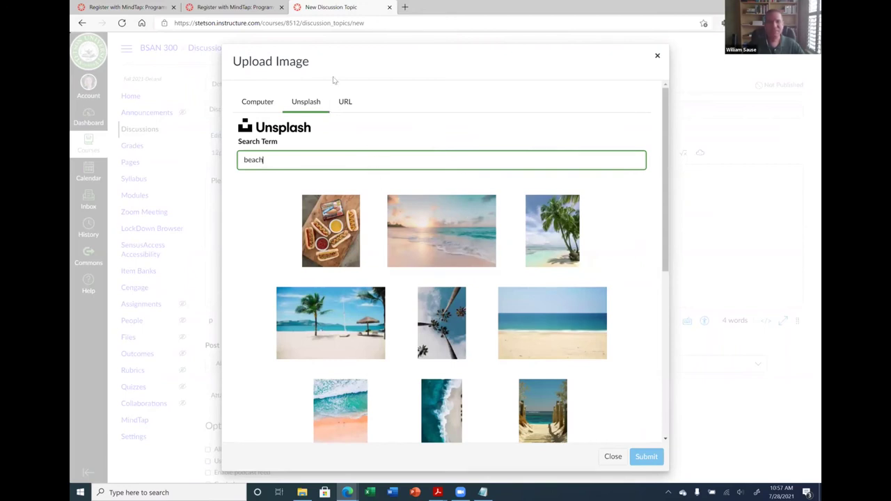
left_click(658, 56)
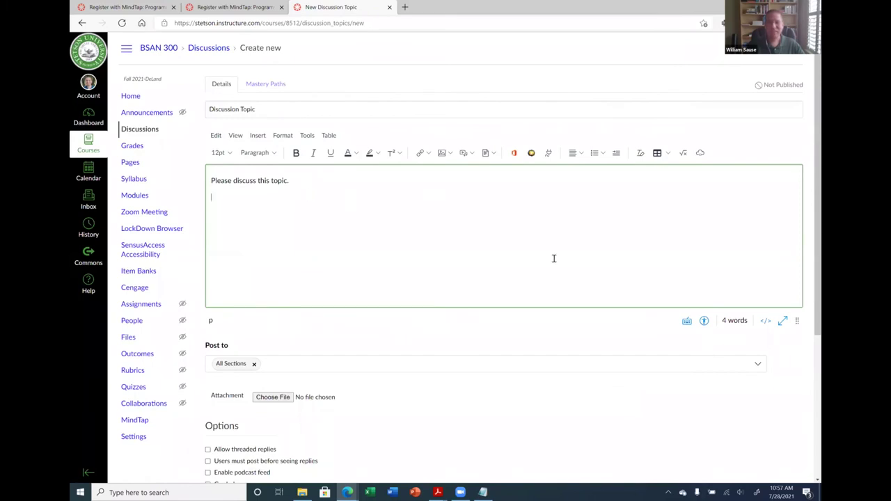
scroll(377, 291, "down", 3)
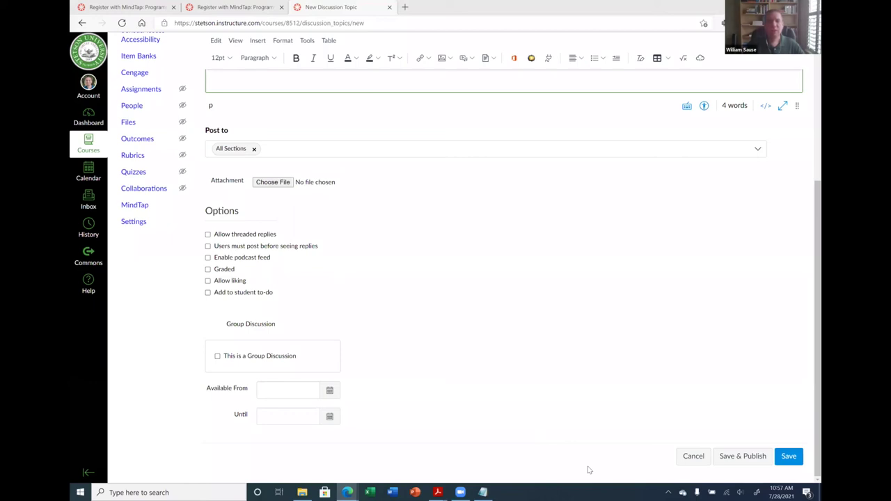
left_click(514, 163)
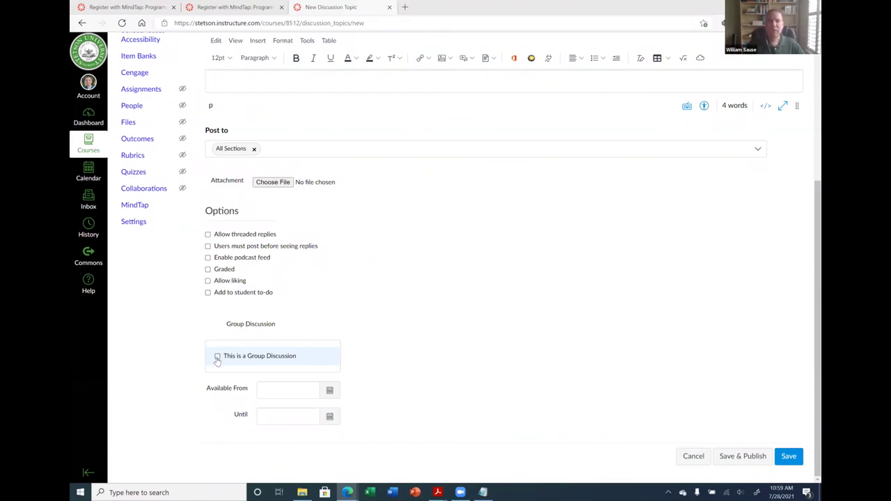
scroll(226, 356, "up", 3)
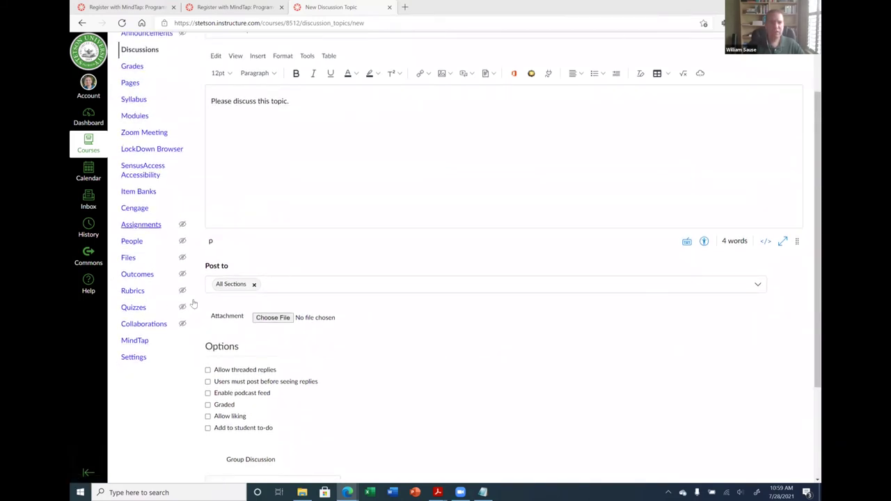
scroll(409, 369, "down", 3)
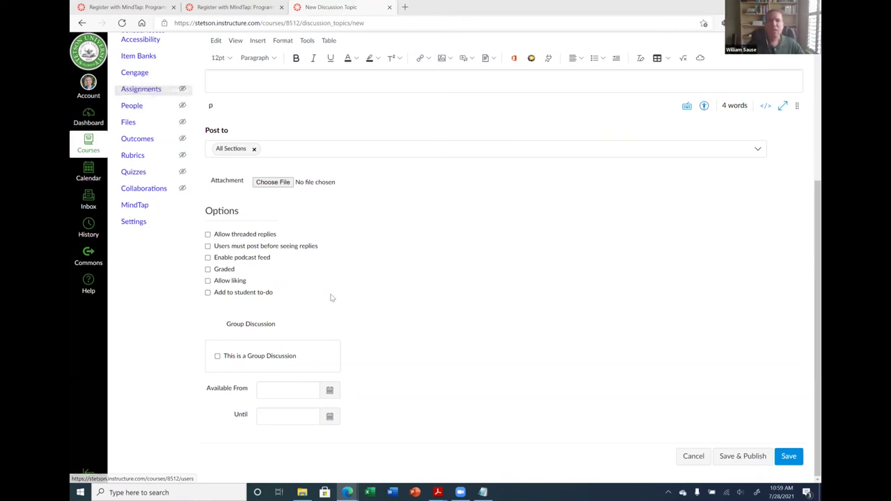
left_click(218, 357)
left_click(411, 171)
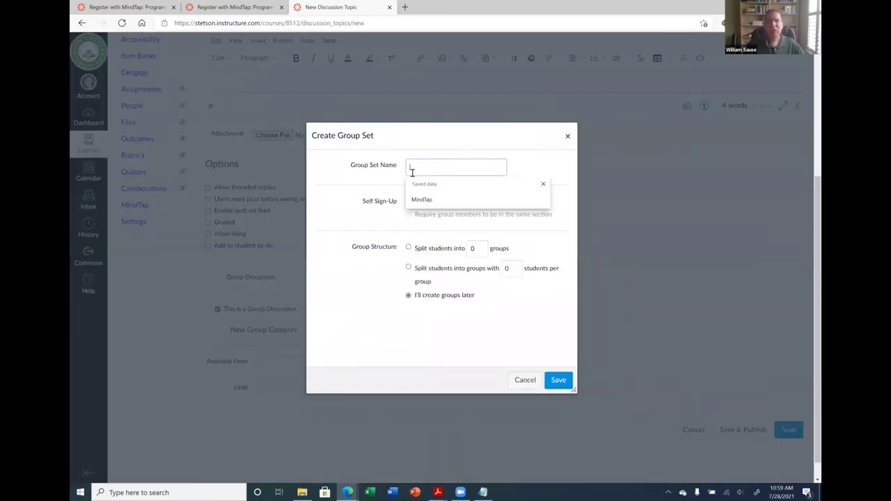
left_click(373, 174)
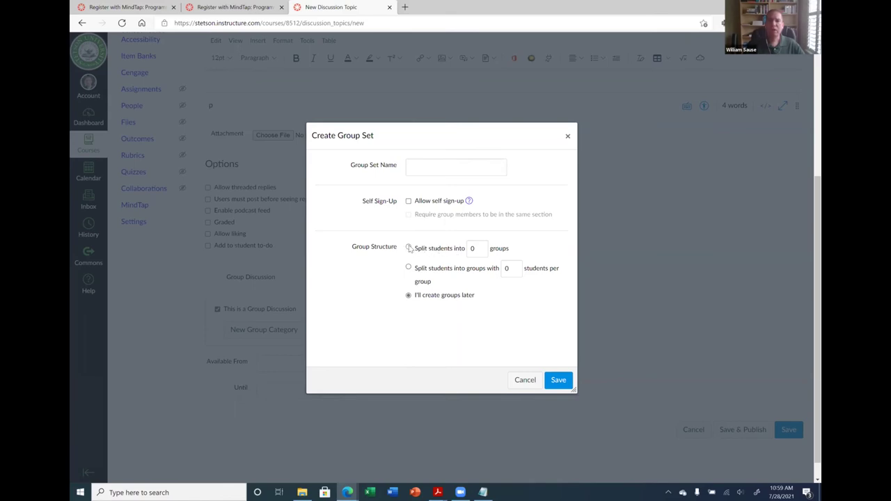
left_click(408, 249)
left_click(480, 256)
left_click(479, 255)
left_click(479, 256)
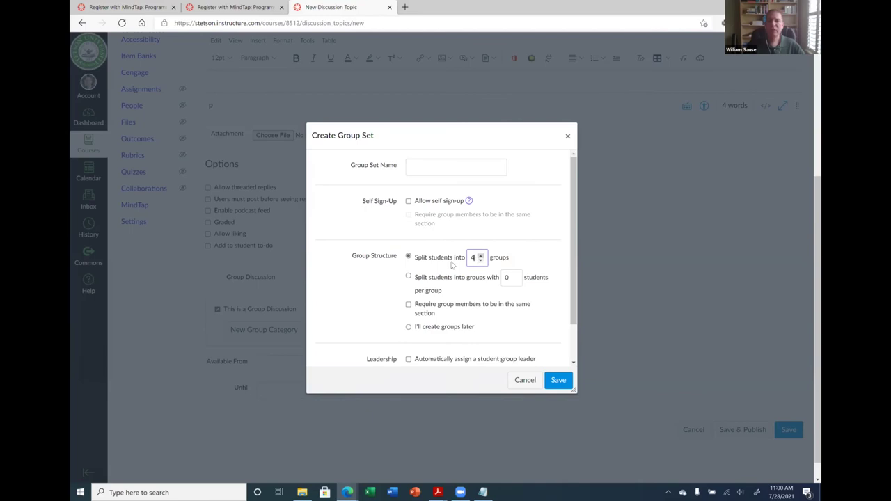
left_click(409, 258)
left_click(428, 261)
left_click_drag(574, 291, 575, 325)
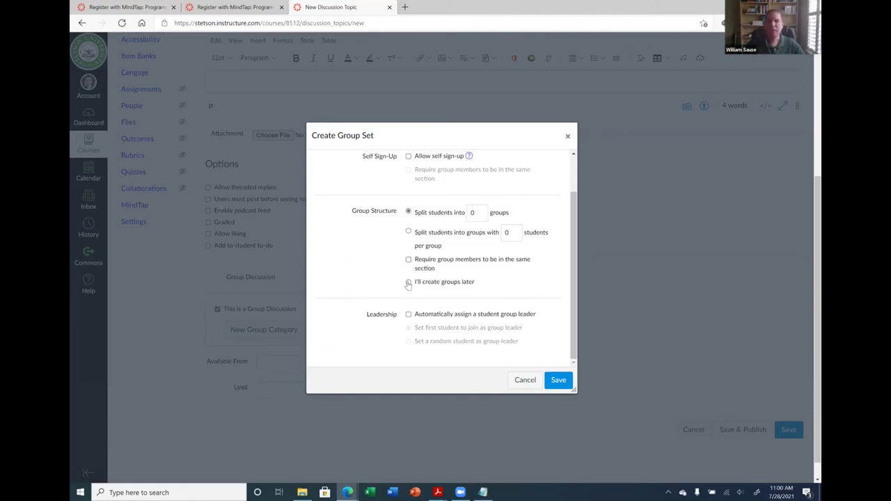
left_click(409, 284)
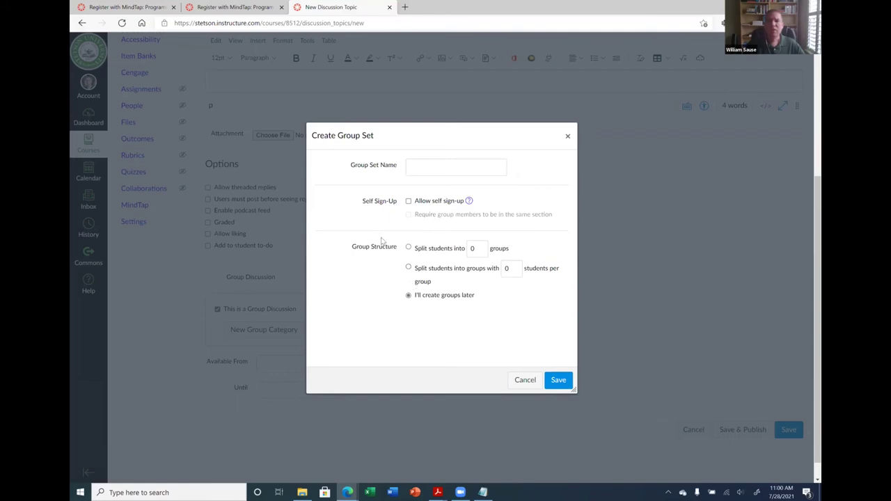
left_click(428, 166)
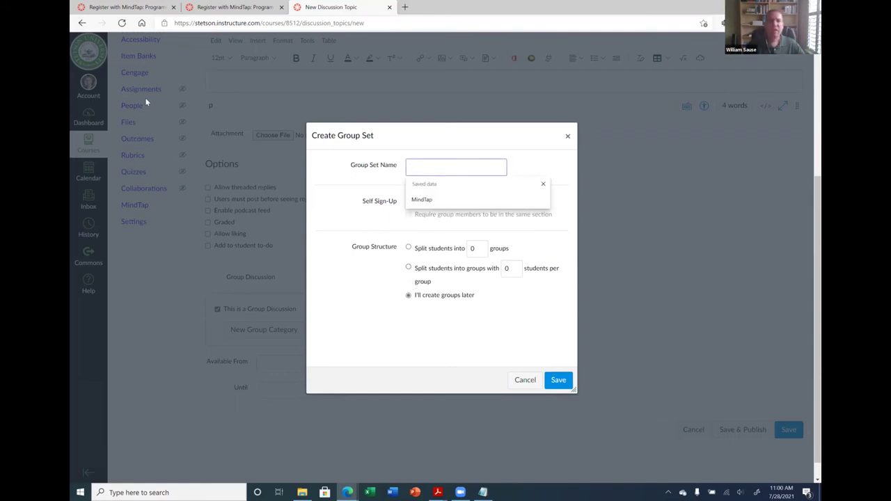
left_click(567, 137)
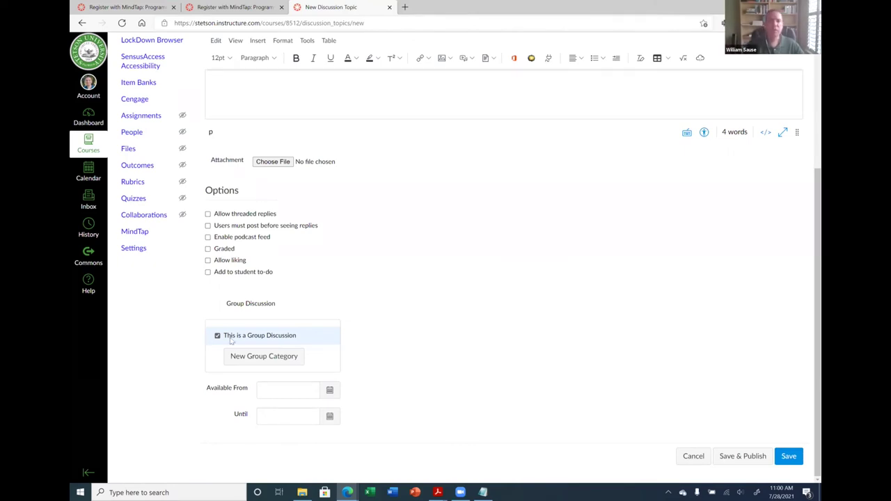
left_click(217, 335)
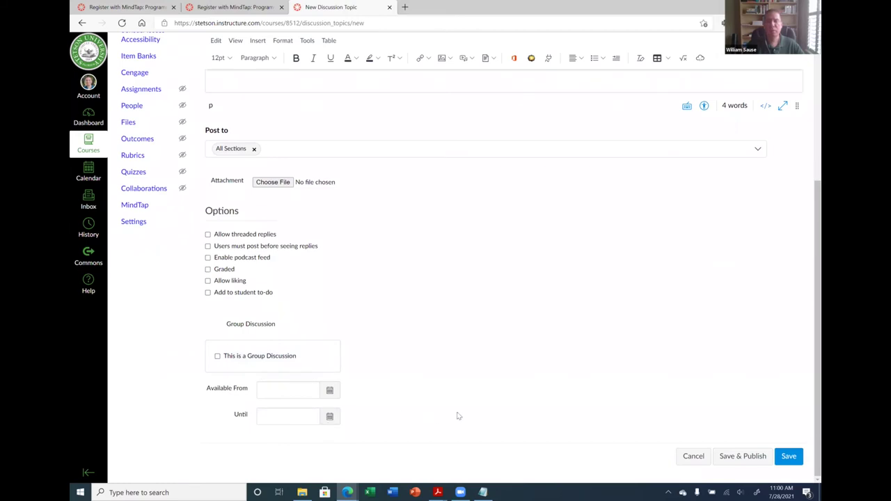
Save the Discussion Topic unpublished and go to the BSAN 300 Announcements list
scroll(457, 414, "up", 3)
scroll(461, 362, "down", 3)
left_click(778, 455)
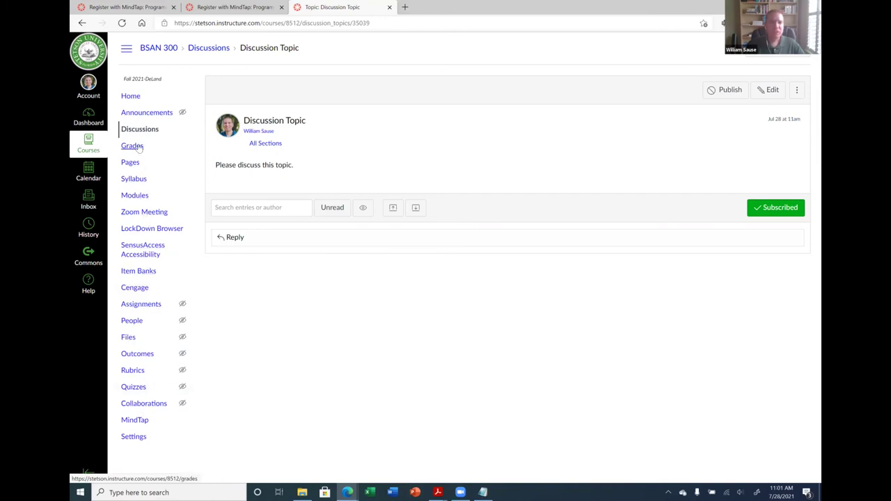
left_click(148, 116)
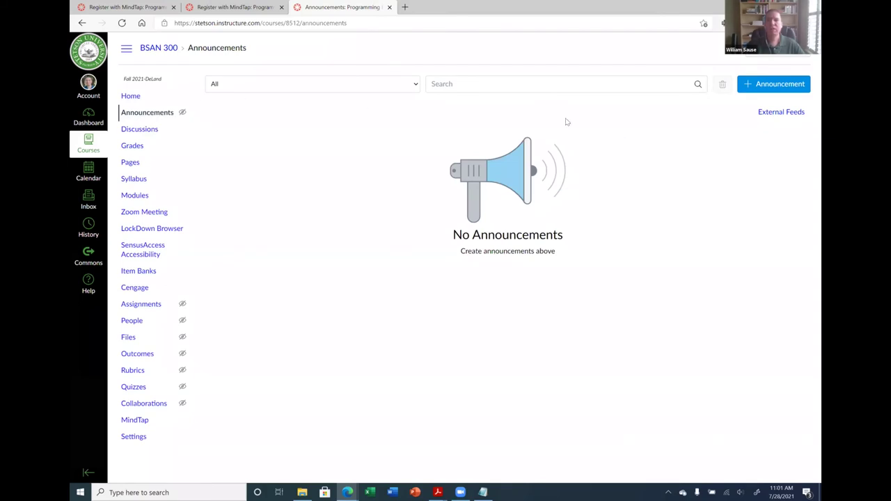
Start a new announcement titled 'Announcement' with the body 'Tihs is an announcement.'
left_click(778, 83)
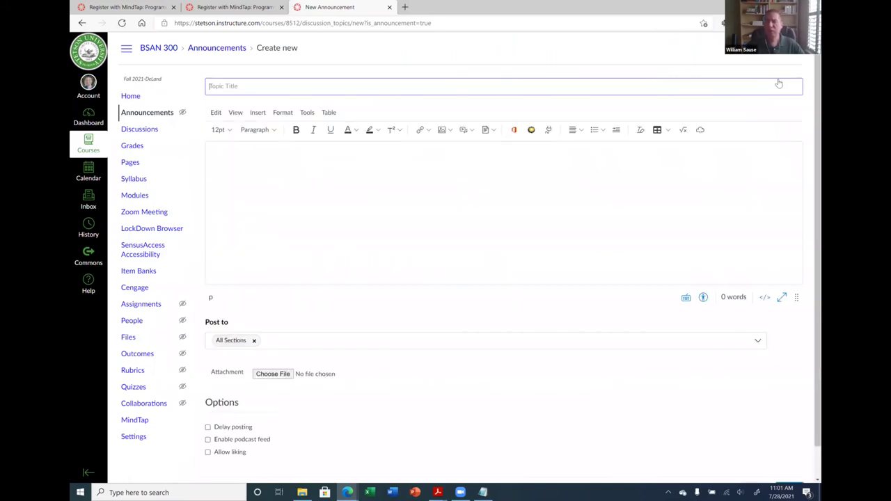
left_click(259, 84)
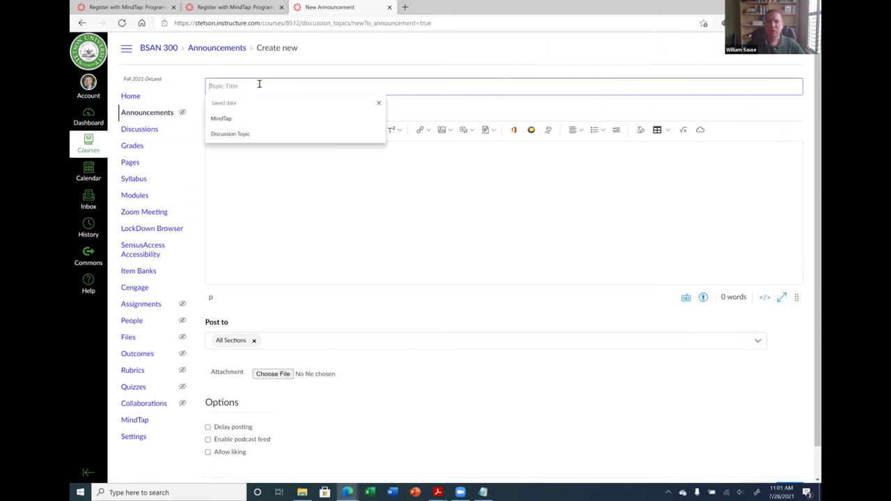
type("Announcement")
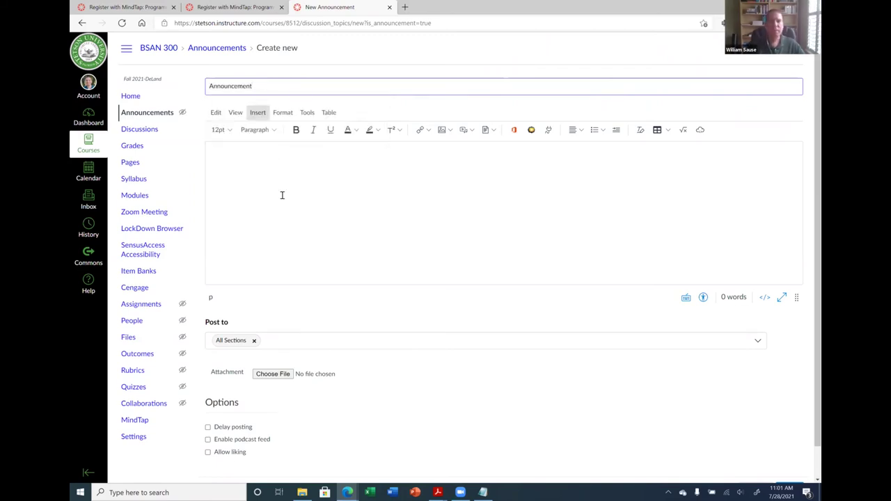
left_click(281, 196)
type("T")
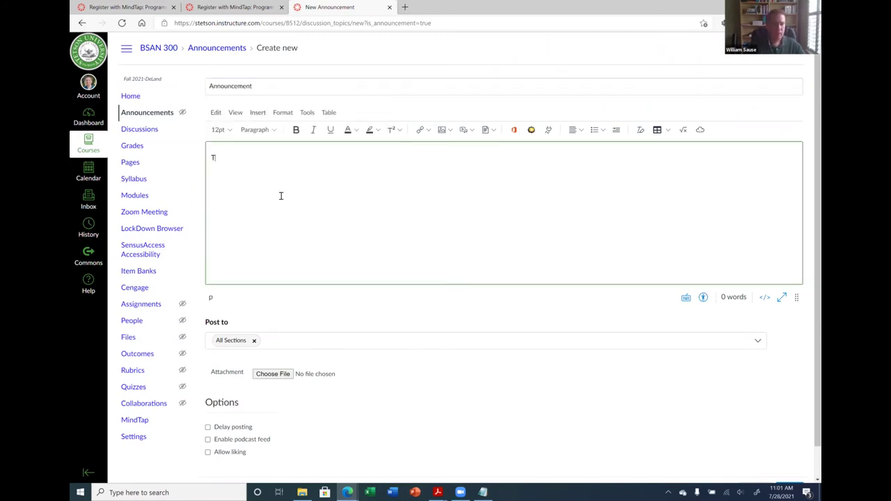
type("ihs is an announcement")
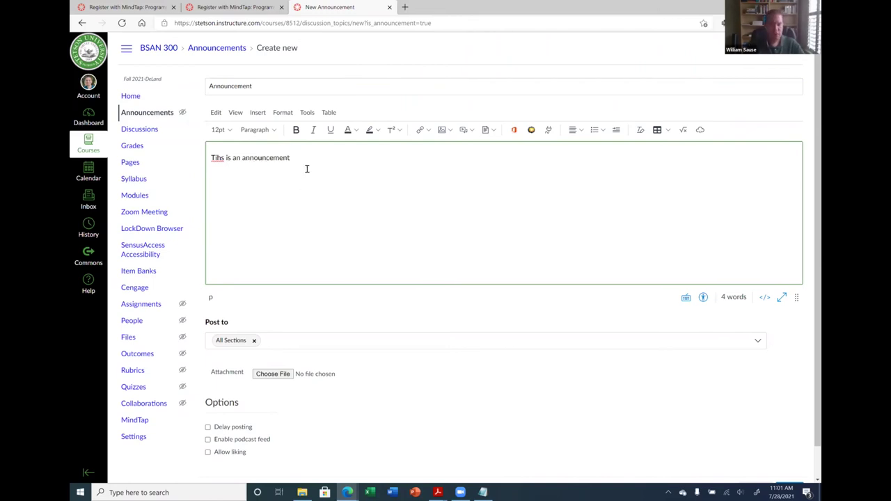
type(".")
scroll(310, 195, "down", 1)
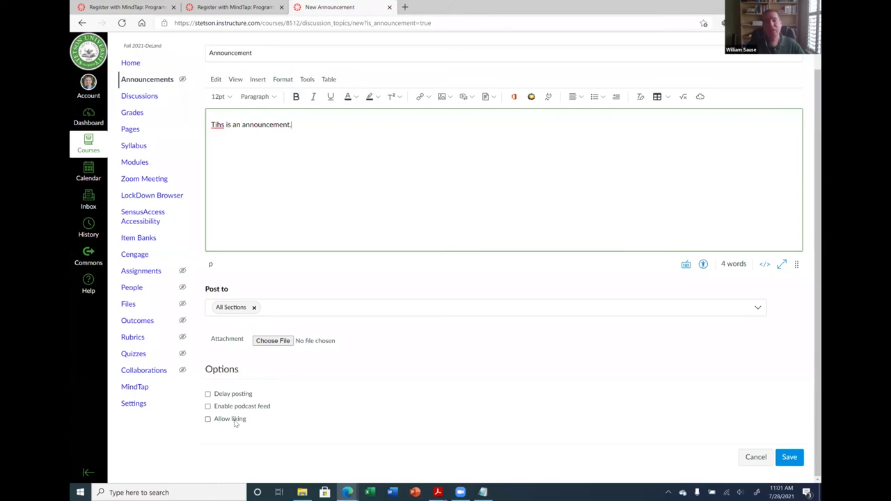
Turn Delay posting on and back off, then cancel the announcement draft
left_click(235, 394)
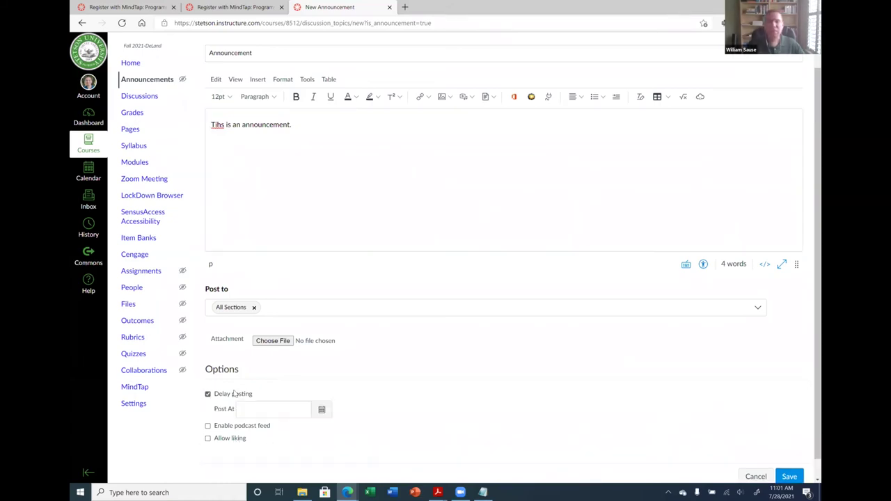
scroll(264, 405, "down", 1)
left_click(272, 392)
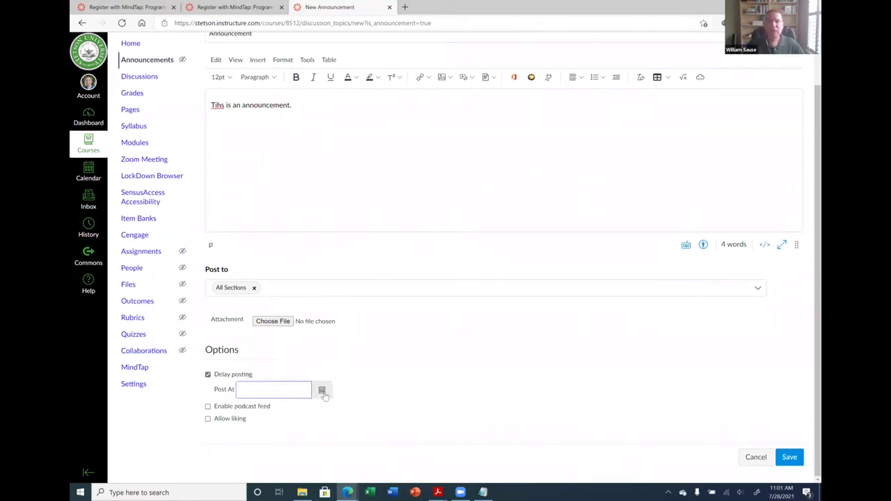
left_click(232, 376)
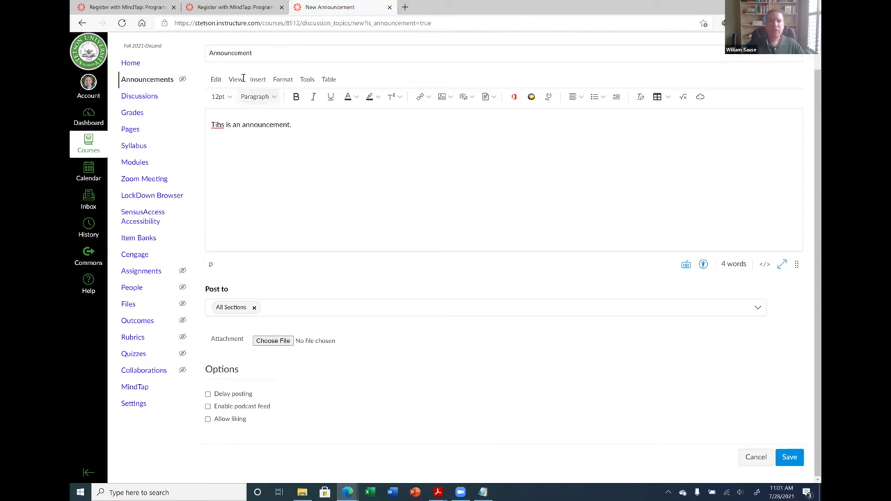
left_click(746, 459)
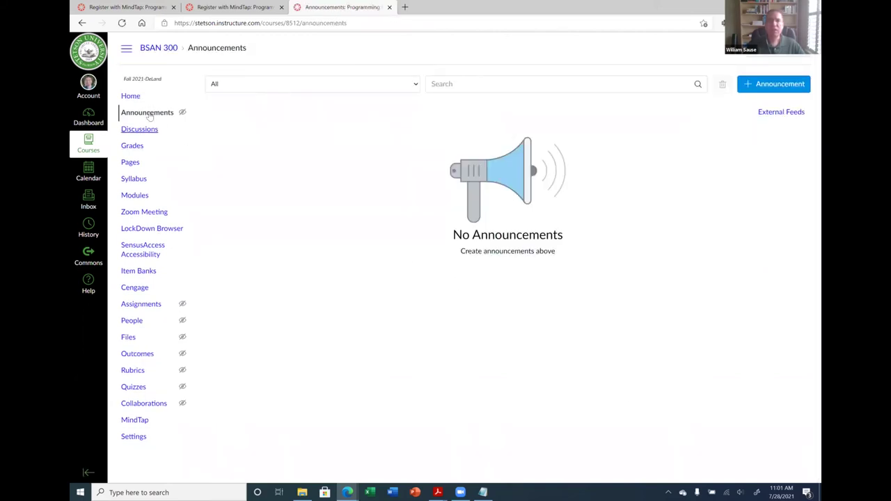
Open Account Settings to review profile and web services, then view Notification preferences
mouse_move(184, 118)
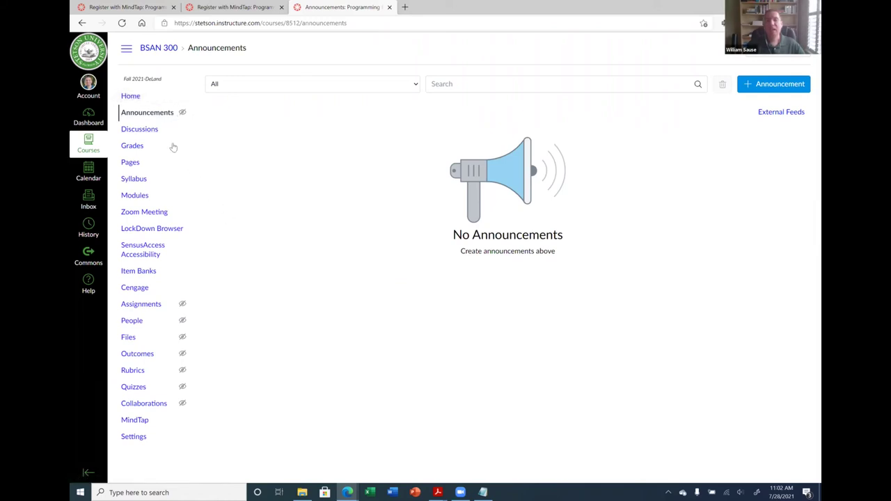
left_click(87, 87)
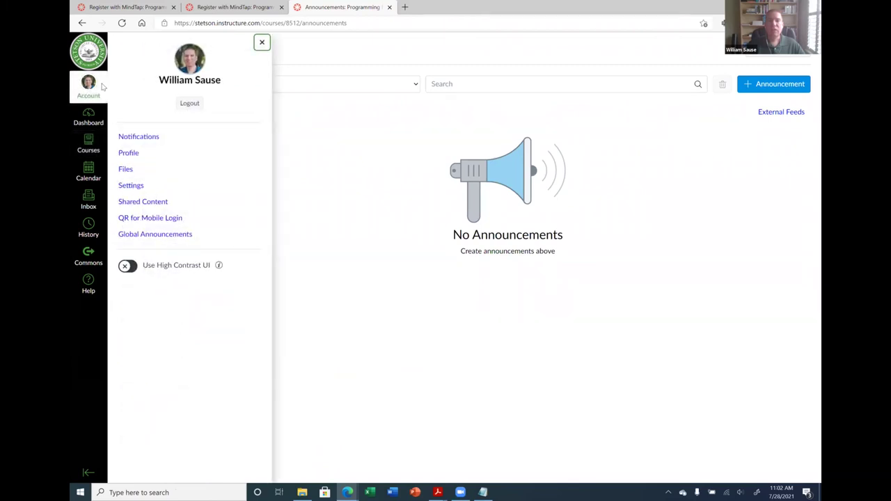
left_click(132, 186)
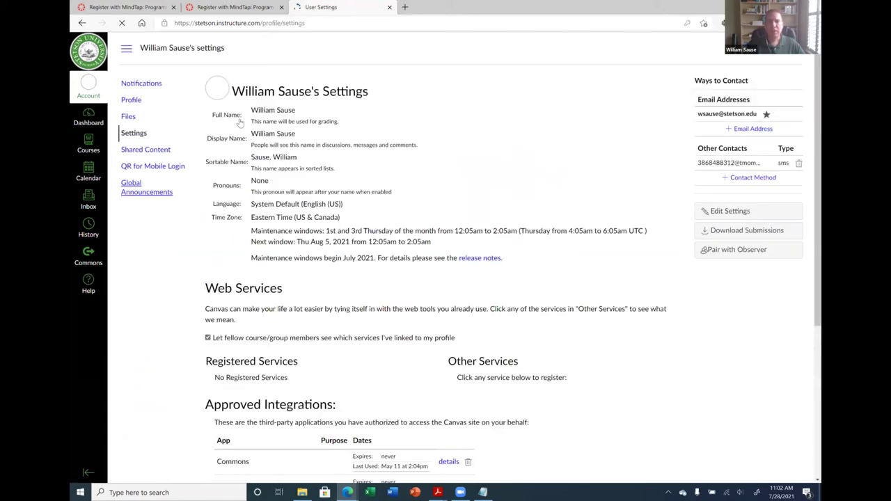
scroll(380, 286, "down", 5)
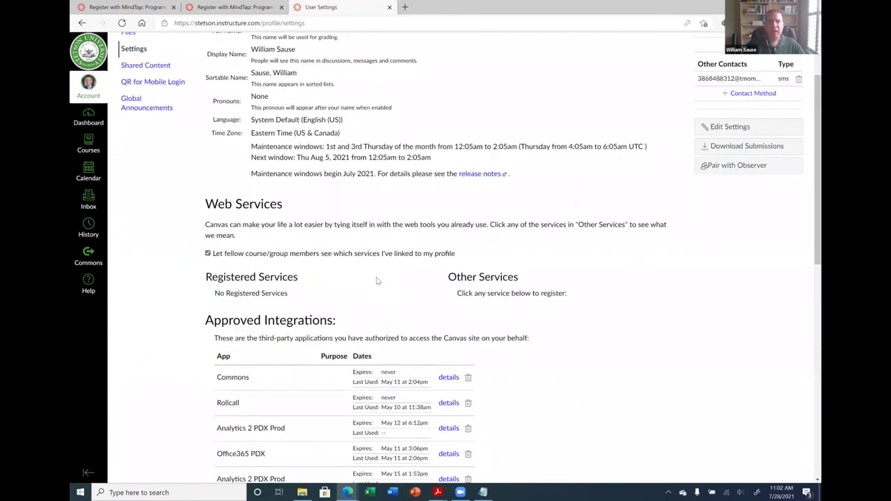
scroll(391, 238, "up", 2)
scroll(391, 239, "up", 2)
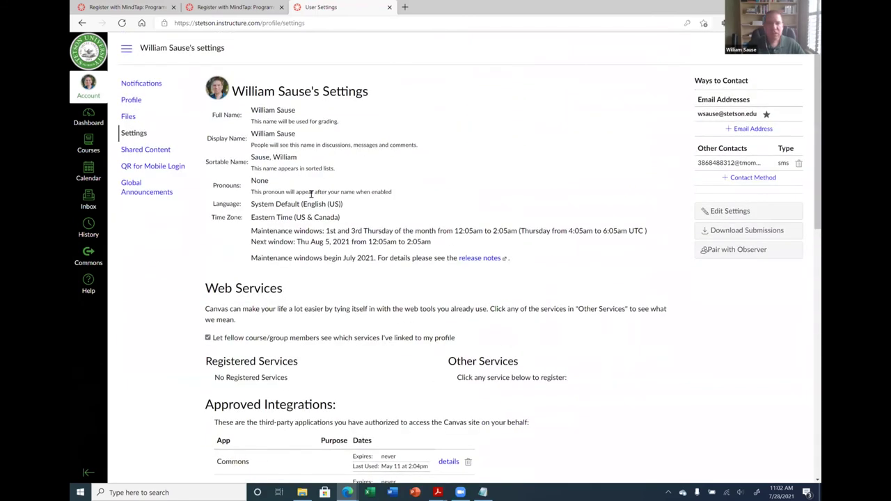
left_click(141, 85)
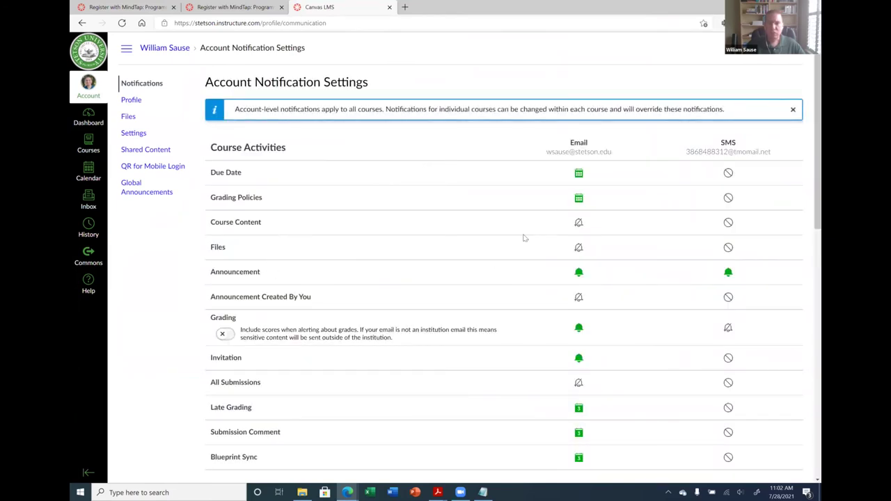
Browse the Courses list, then return to the Dashboard with its course cards and To Do list
scroll(524, 238, "down", 1)
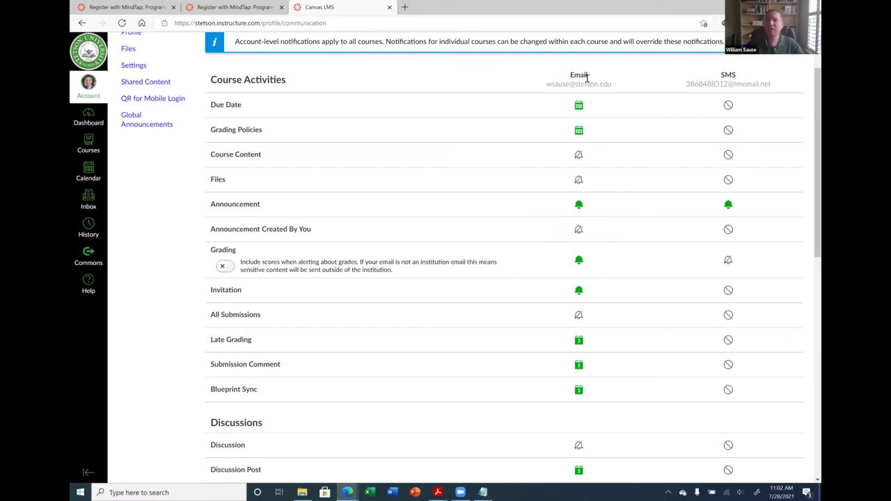
scroll(314, 138, "up", 2)
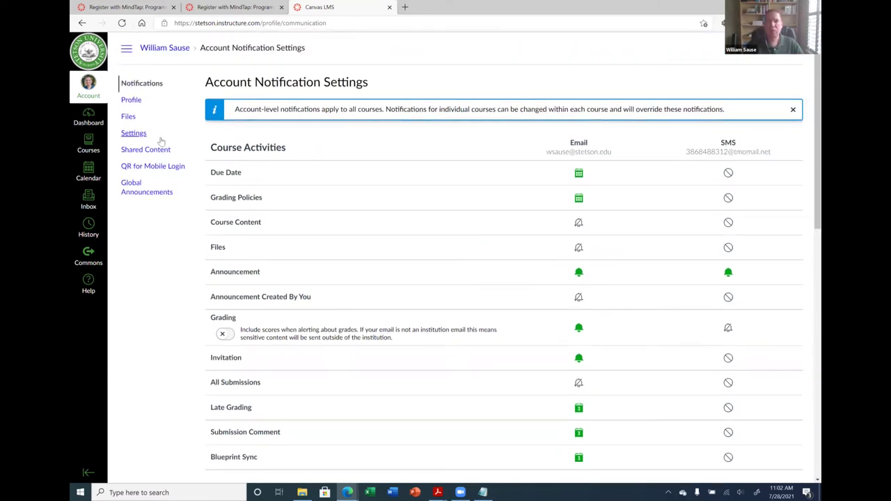
left_click(93, 141)
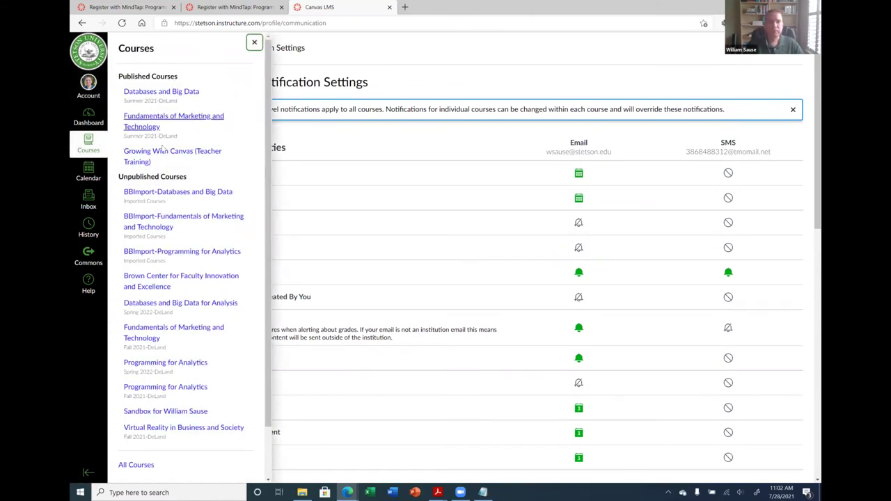
scroll(165, 176, "down", 1)
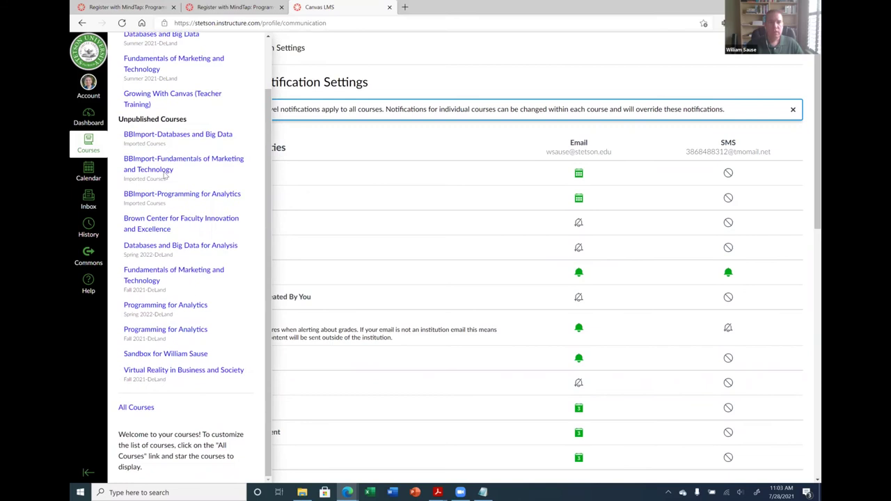
scroll(163, 174, "up", 1)
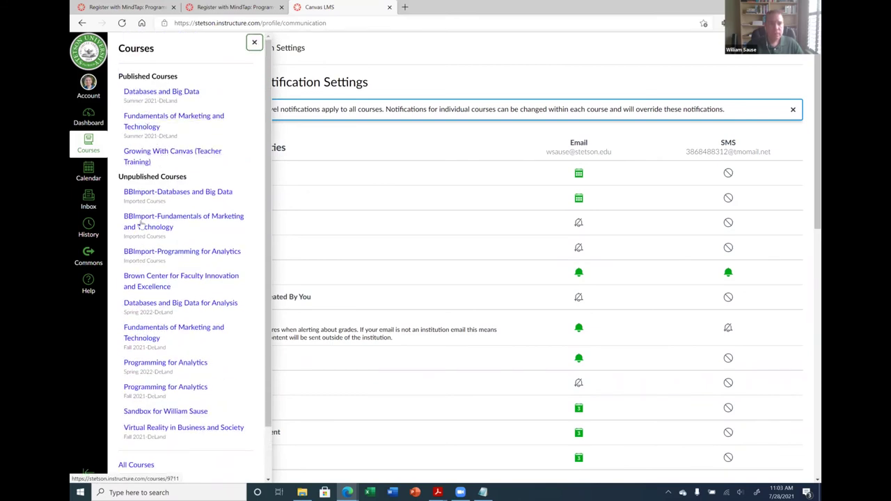
scroll(167, 252, "down", 2)
left_click(97, 144)
left_click(97, 144)
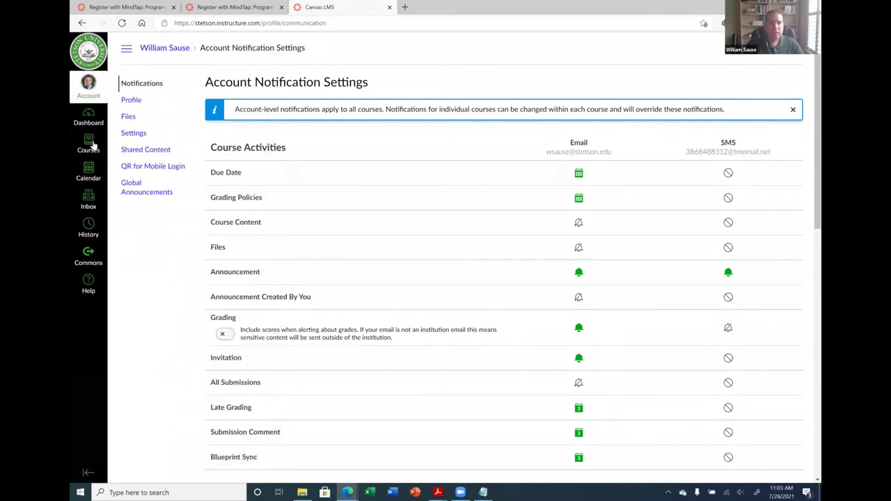
left_click(99, 116)
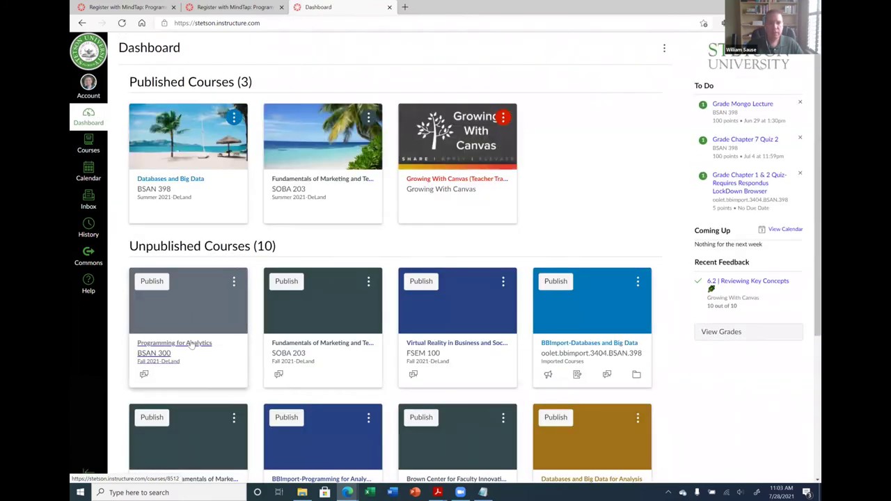
Open the Programming for Analytics course and view its Syllabus page
left_click(192, 343)
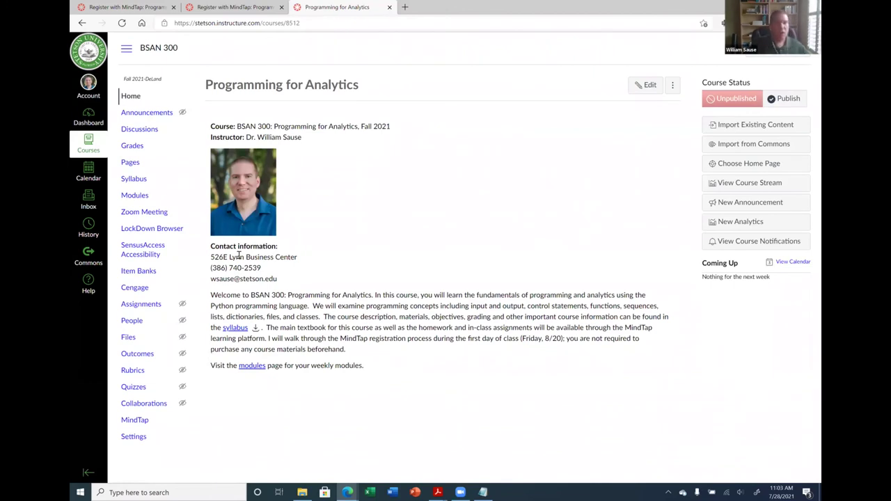
left_click(133, 179)
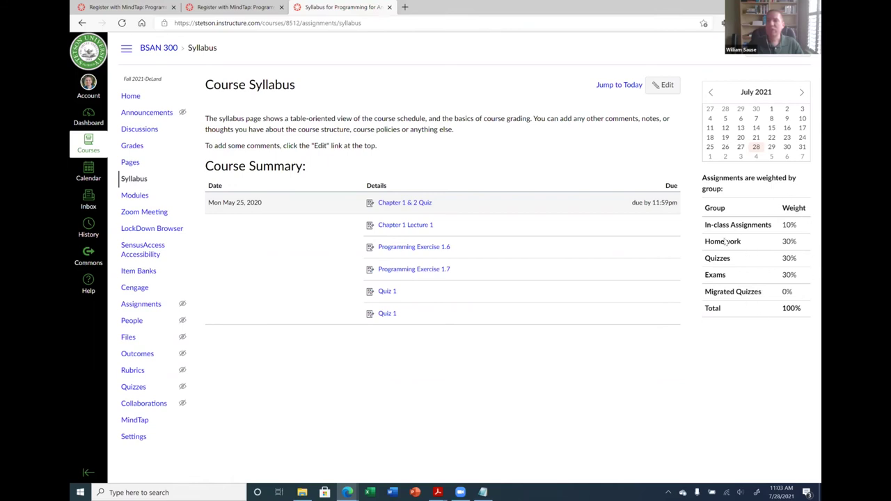
left_click_drag(781, 207, 793, 309)
left_click(776, 322)
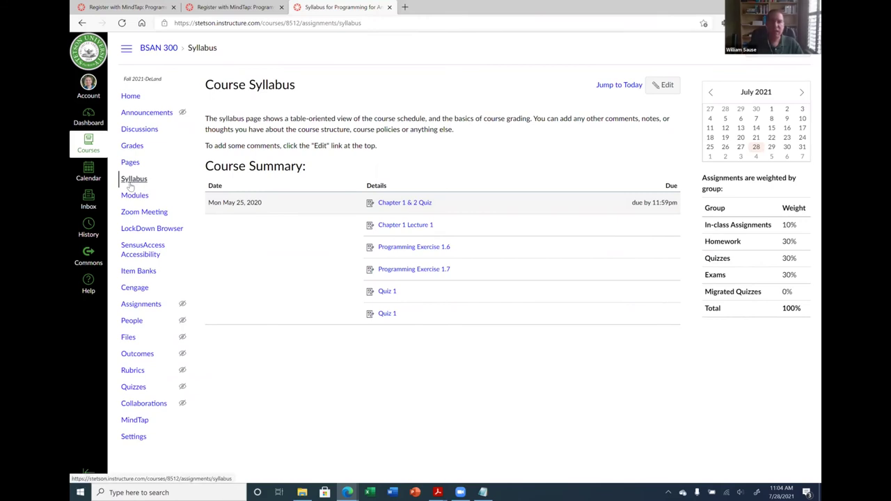
left_click(662, 85)
left_click(250, 179)
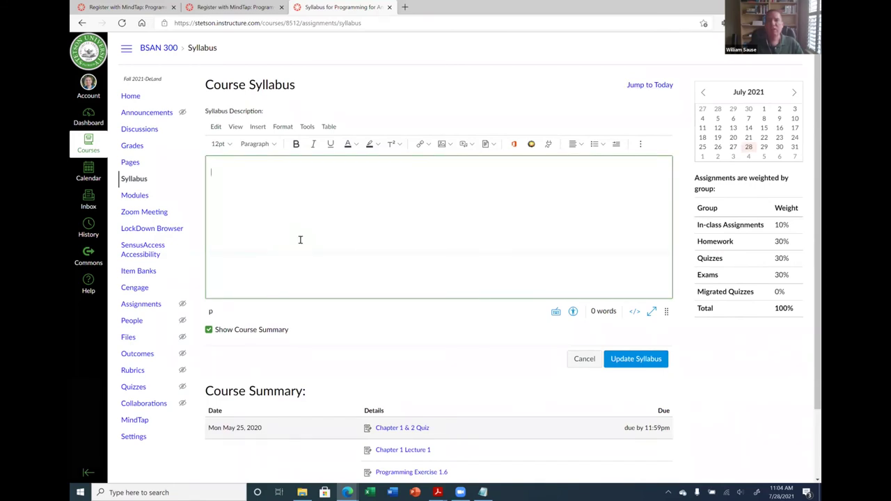
scroll(306, 240, "down", 2)
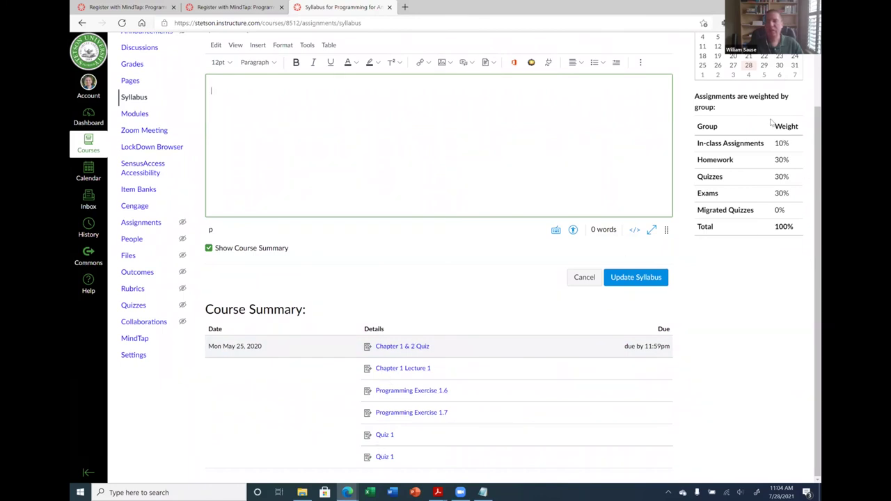
scroll(508, 155, "up", 2)
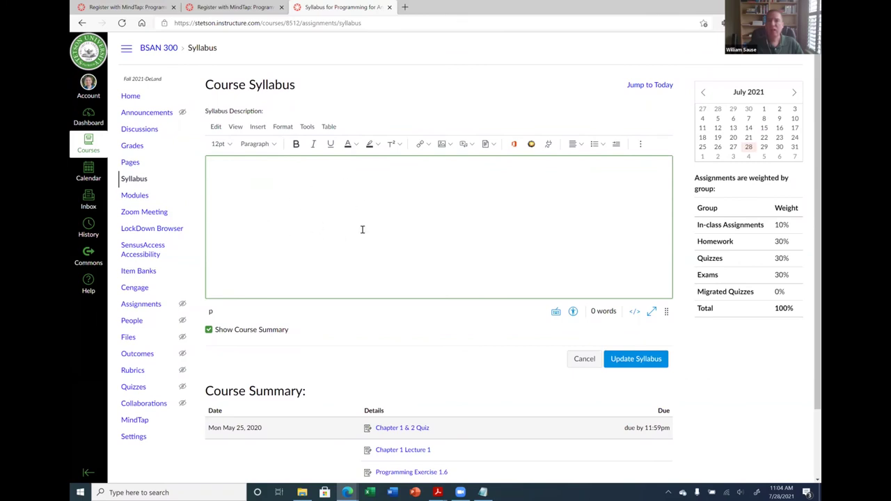
left_click(581, 358)
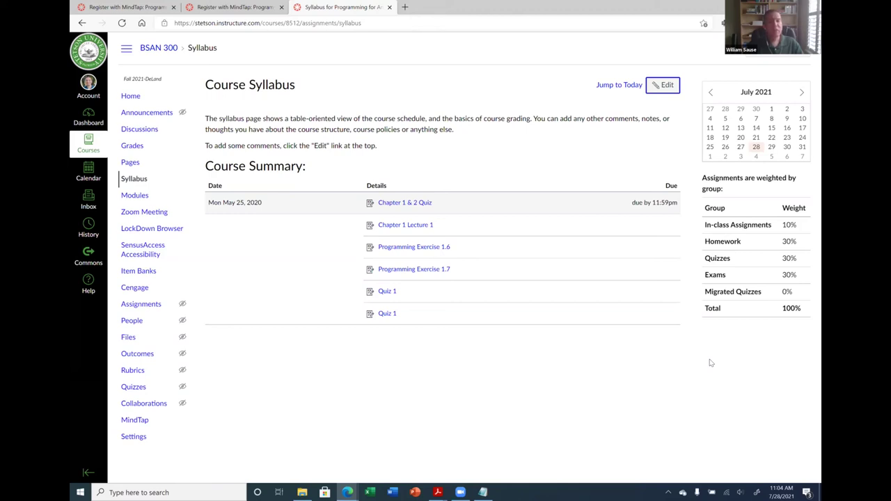
left_click(711, 363)
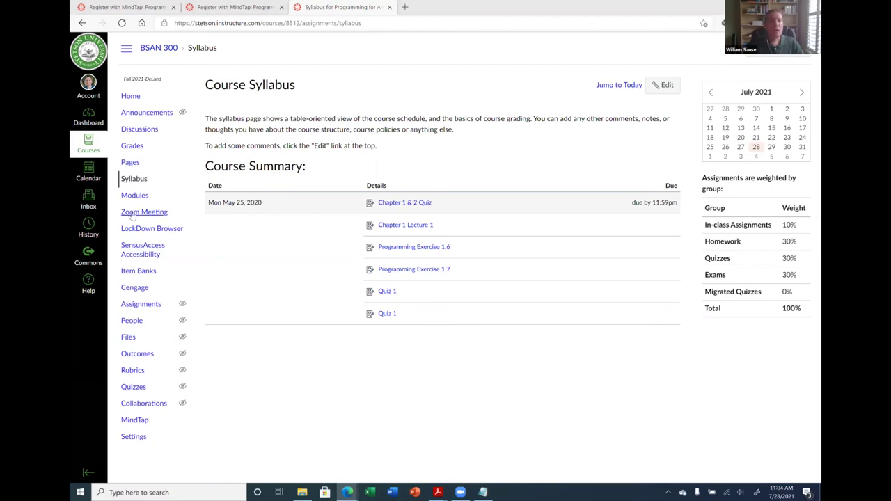
Edit the Chapter 1 Lecture 1 assignment to accept File Uploads as its online entry option, and save
left_click(150, 305)
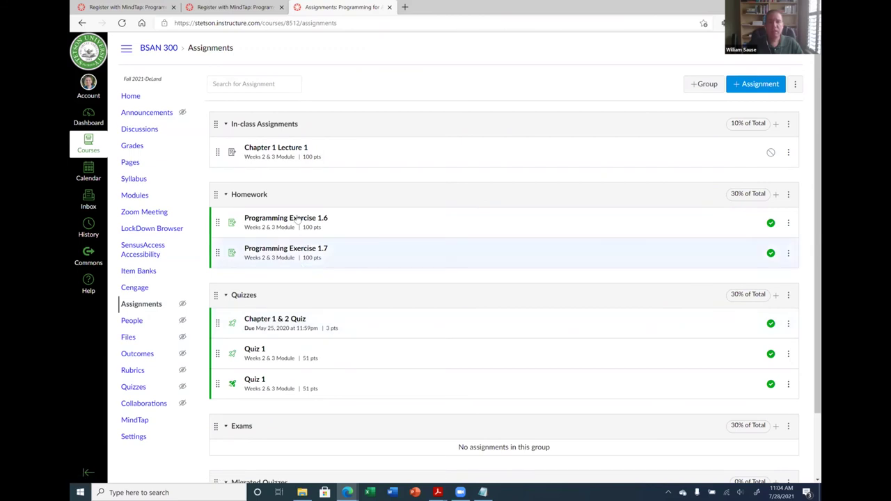
scroll(296, 275, "down", 1)
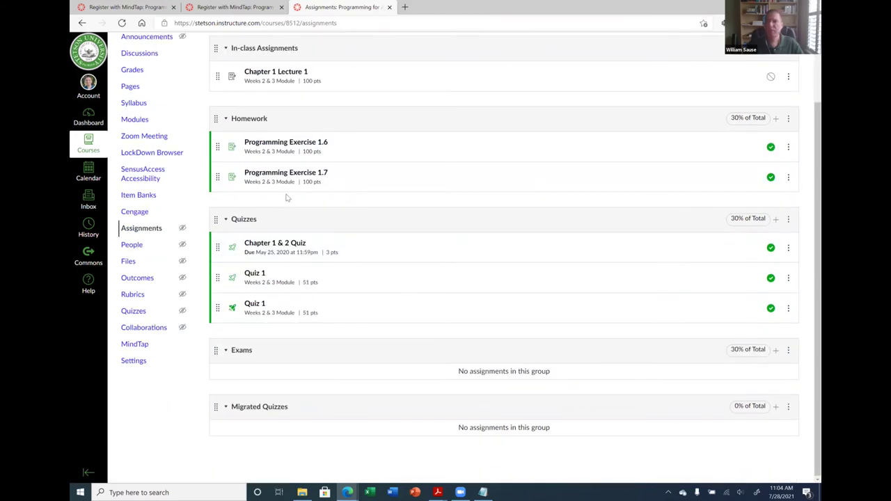
scroll(791, 147, "up", 1)
left_click(788, 144)
left_click(751, 169)
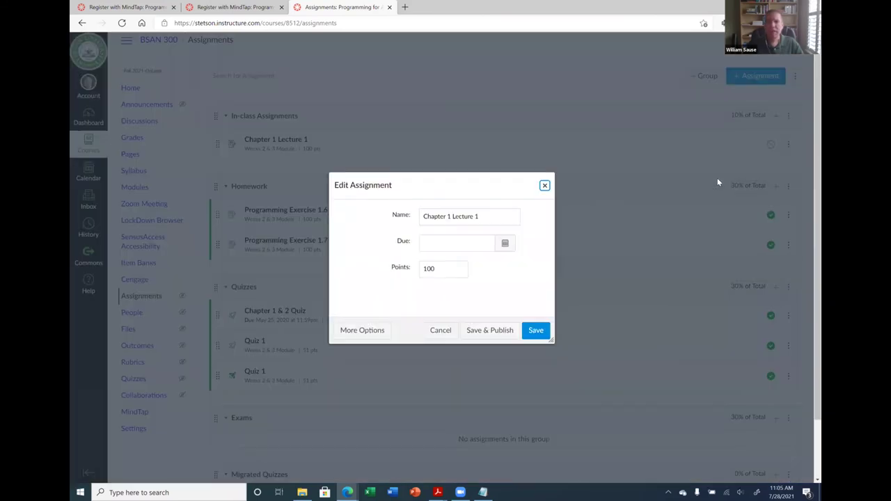
left_click(304, 139)
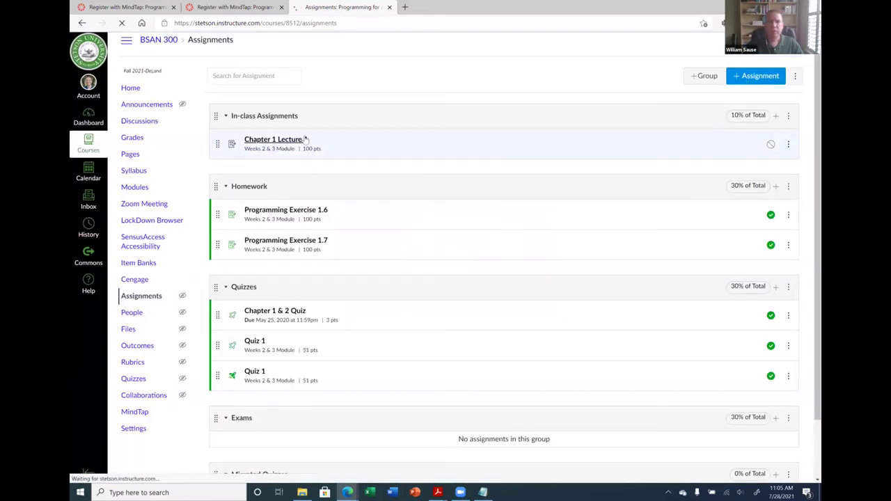
left_click(653, 89)
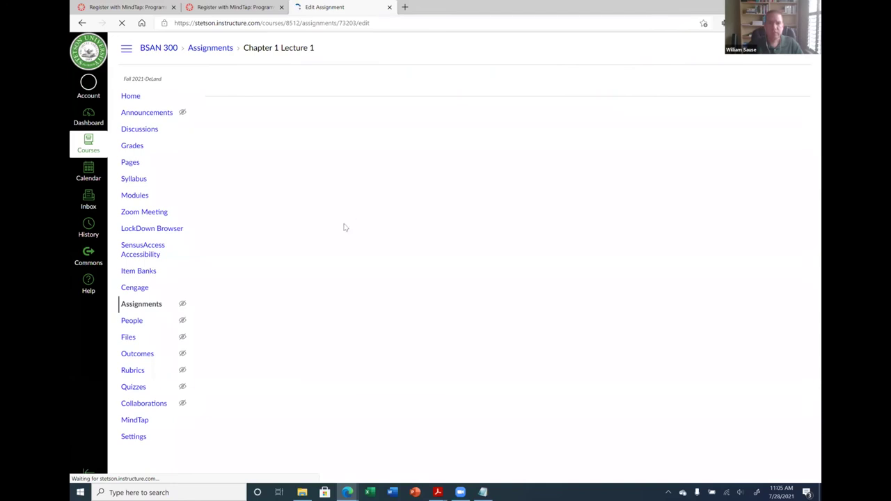
scroll(327, 201, "down", 2)
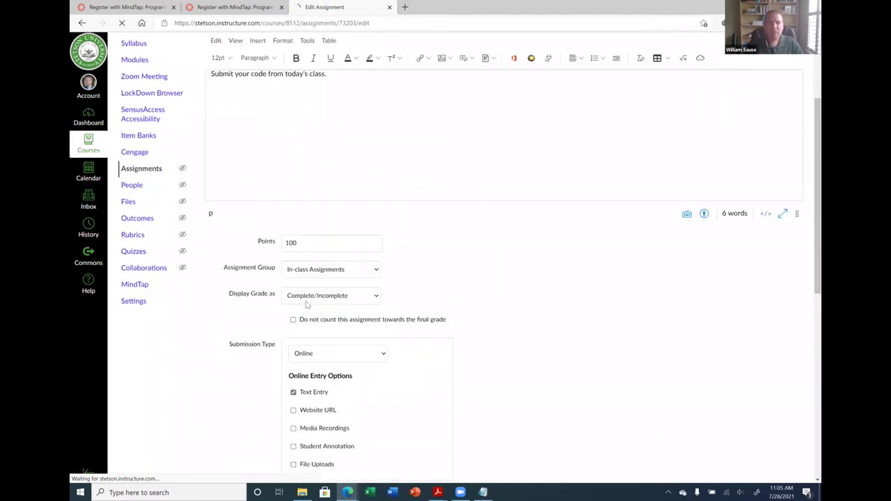
scroll(308, 304, "down", 3)
left_click(293, 262)
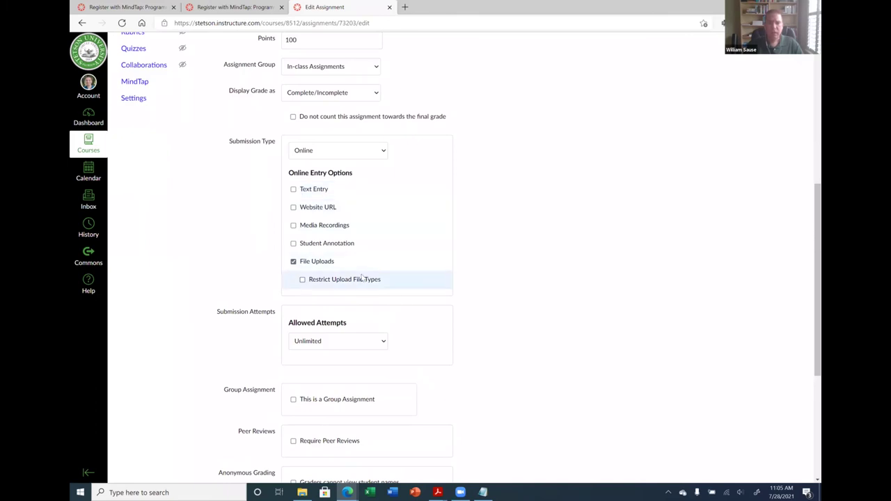
scroll(754, 431, "down", 4)
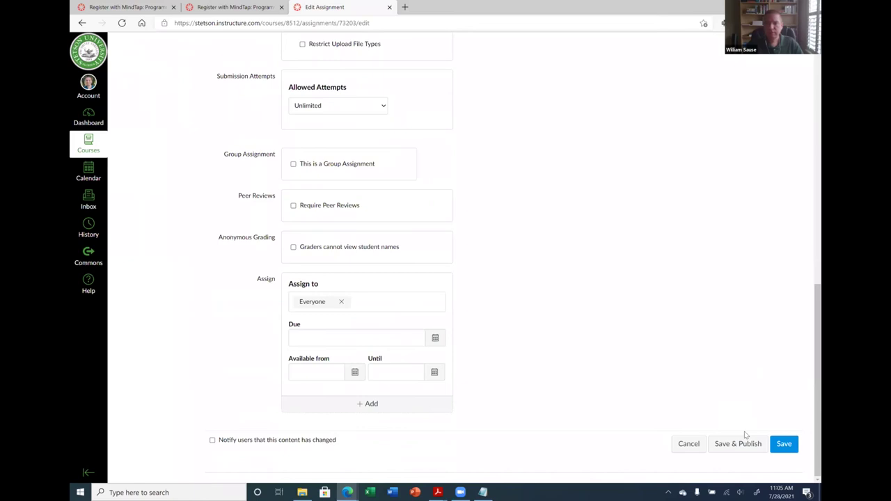
left_click(783, 443)
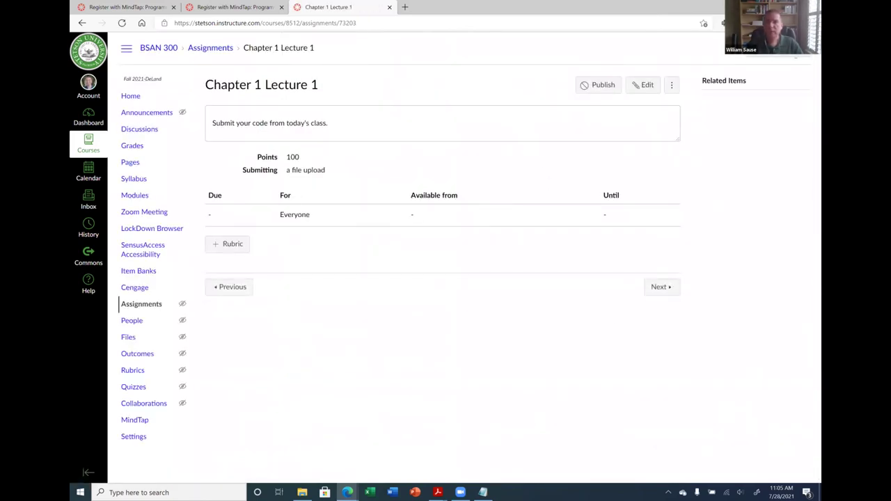
Leave the student preview, publish Chapter 1 Lecture 1 from the Assignments list, then go to Modules
left_click(777, 56)
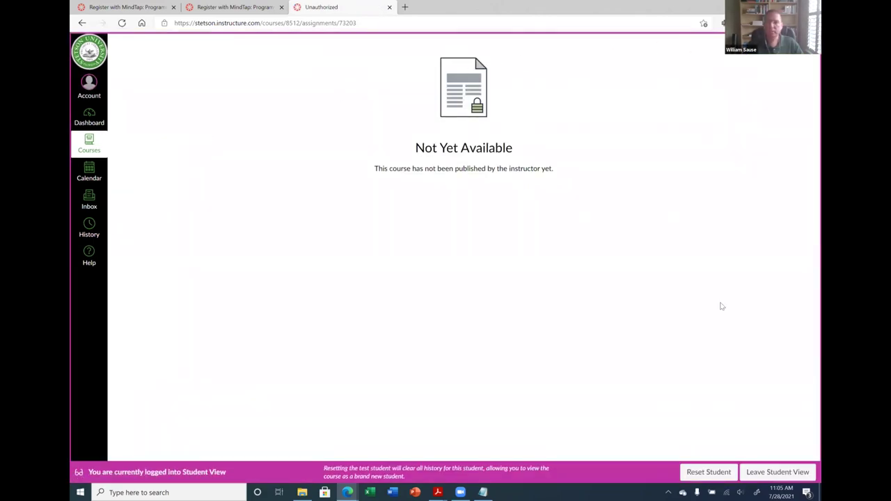
left_click(787, 473)
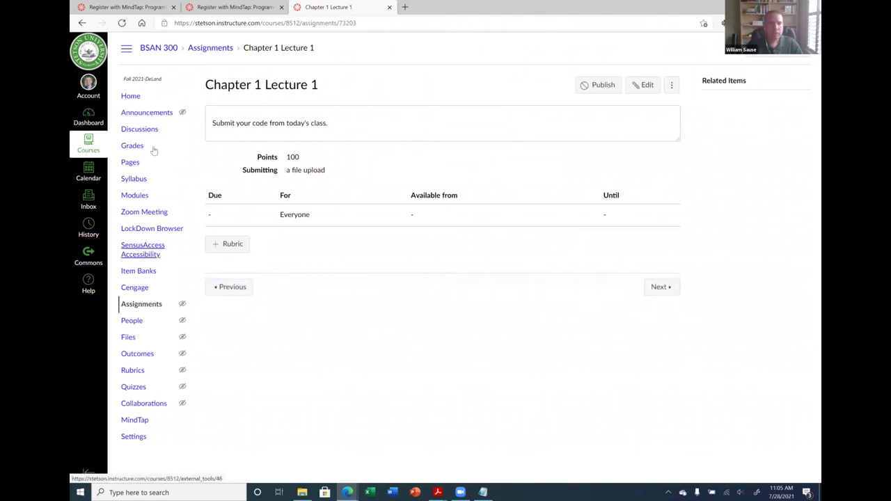
left_click(152, 306)
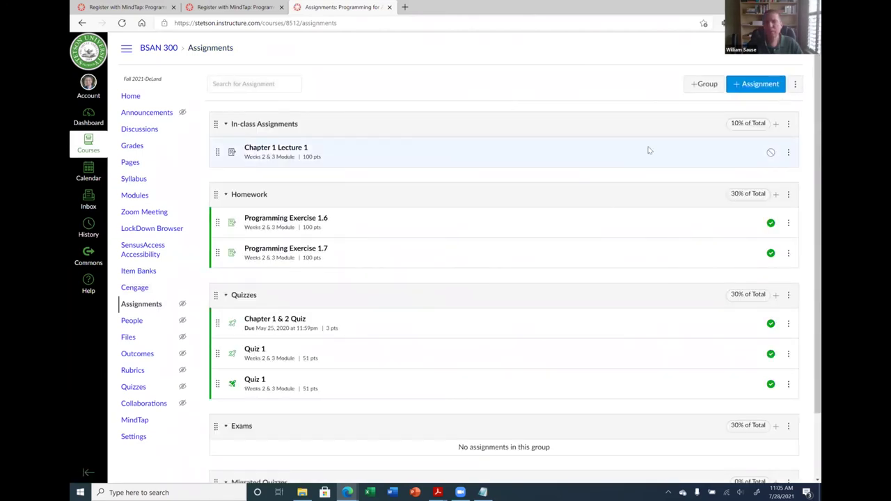
left_click(770, 152)
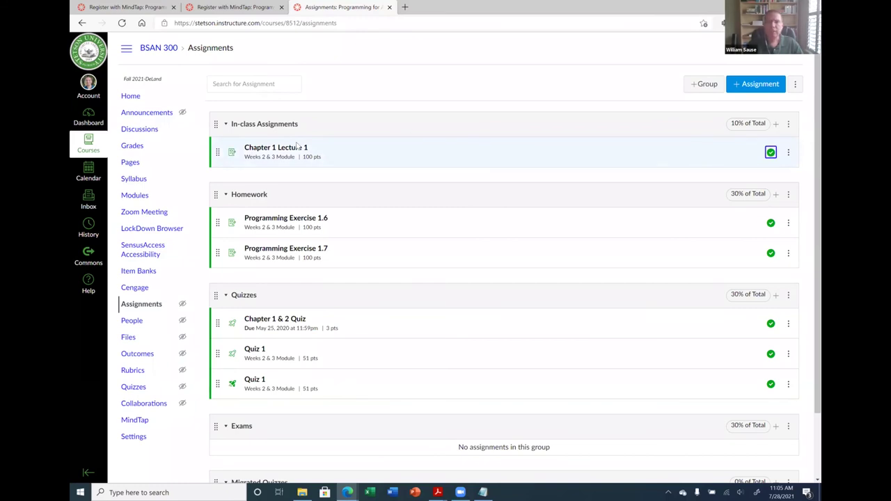
left_click(142, 308)
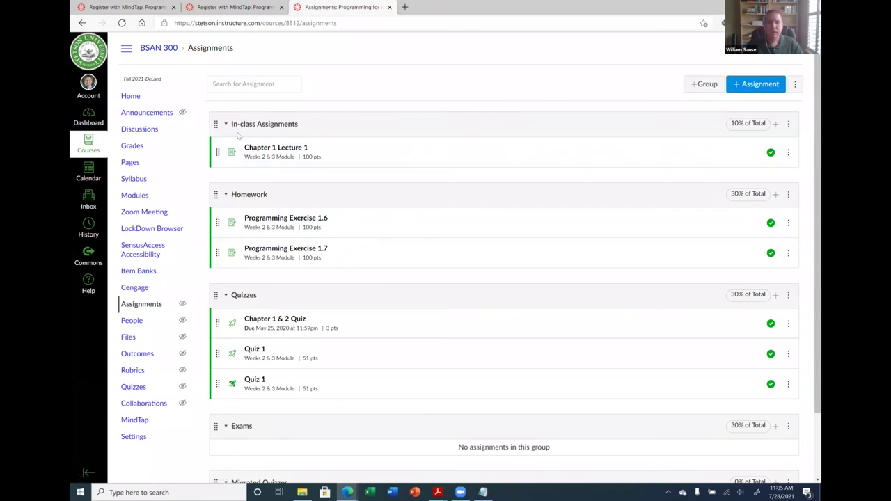
left_click(134, 195)
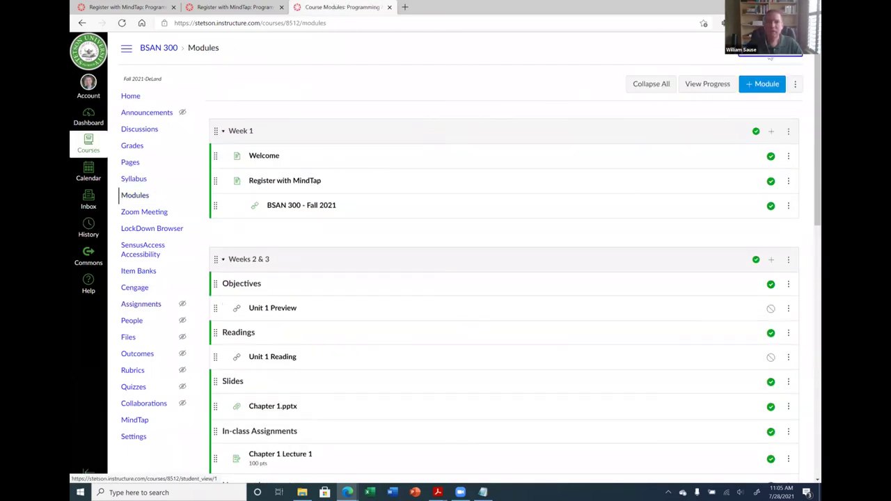
As the test student, attach Canvas Workshop.docx to the Chapter 1 Lecture 1 submission
left_click(770, 59)
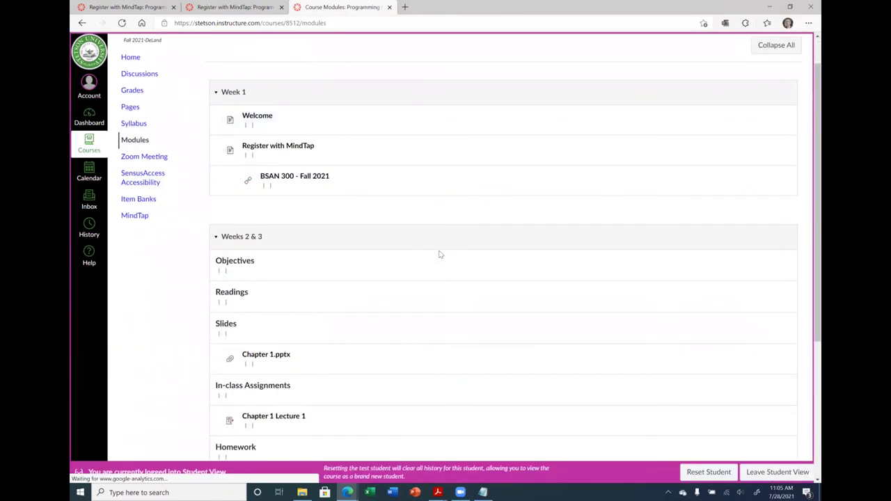
scroll(438, 252, "down", 2)
scroll(298, 215, "up", 3)
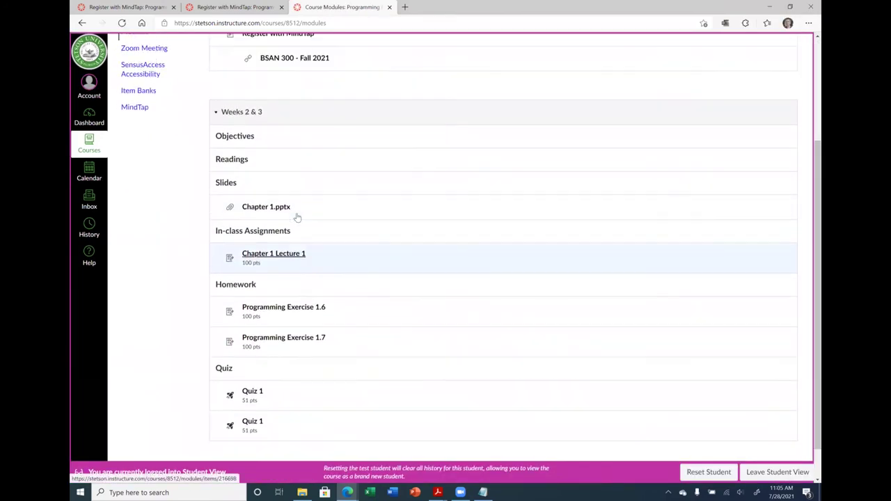
scroll(278, 181, "down", 3)
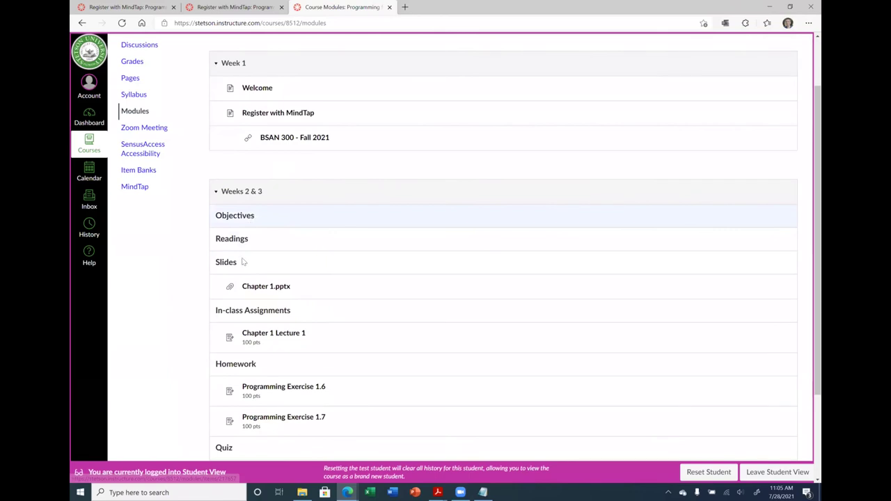
left_click(291, 219)
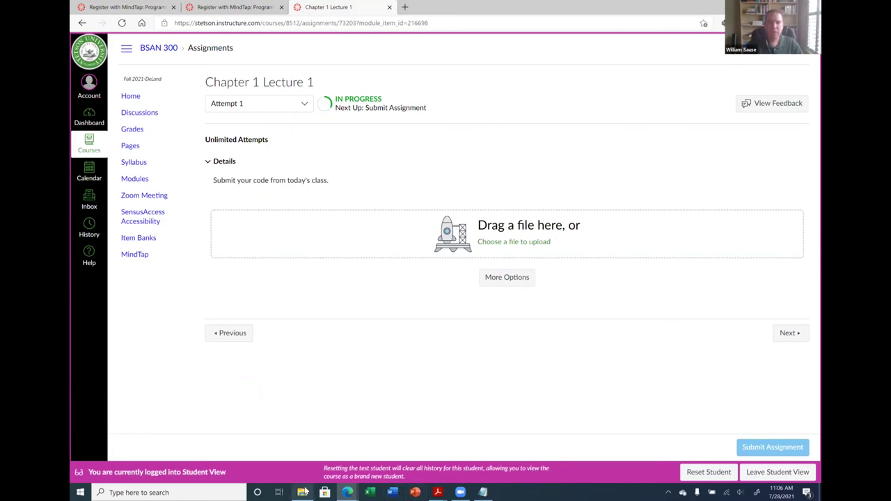
left_click(303, 489)
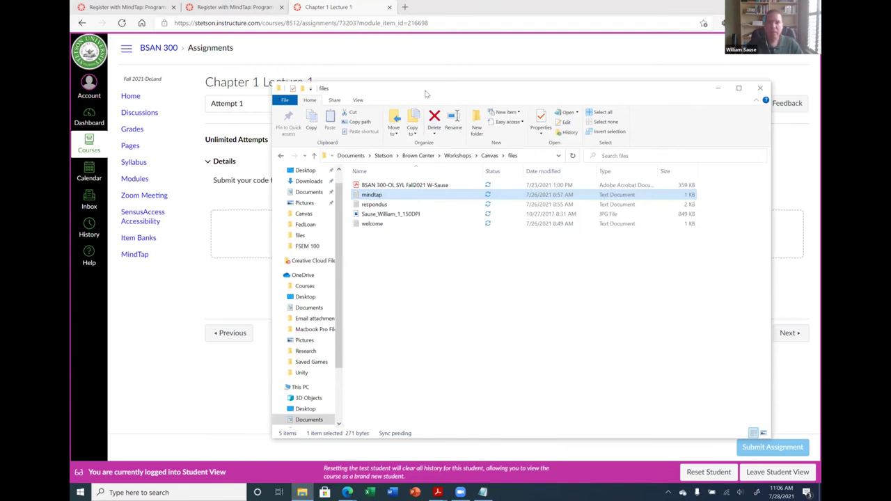
left_click_drag(487, 88, 617, 280)
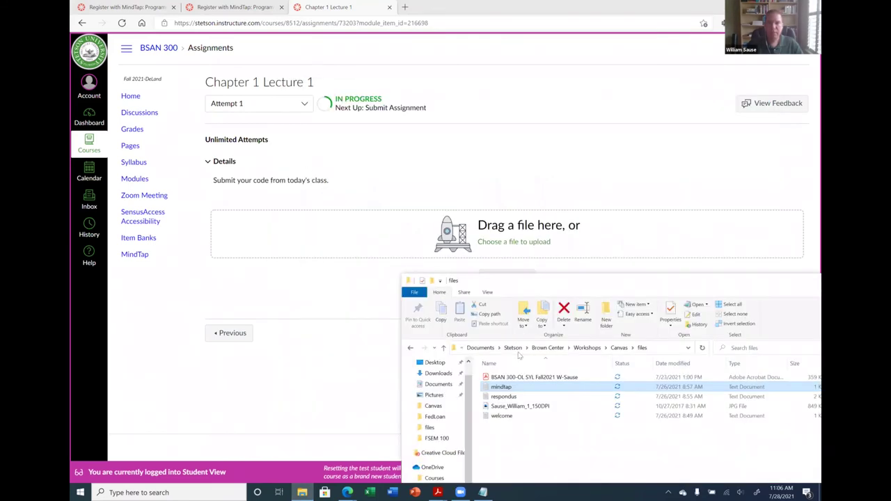
left_click(620, 348)
left_click(516, 387)
left_click_drag(516, 387, 401, 238)
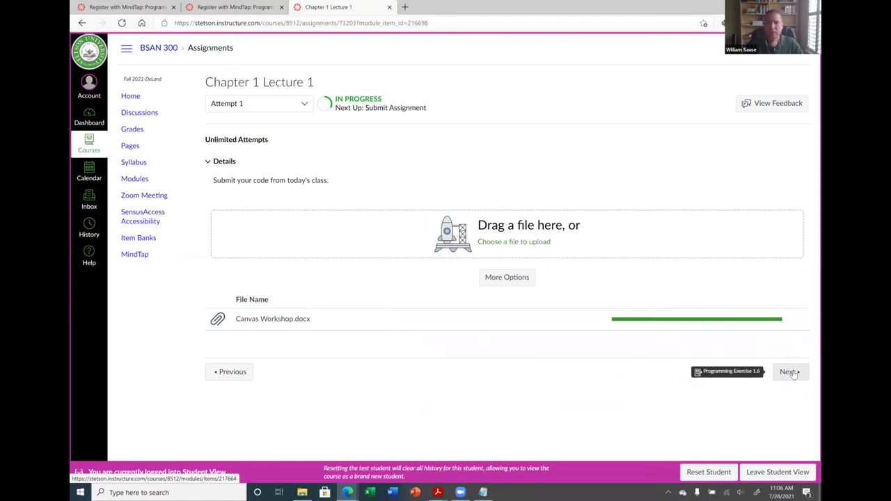
Open Programming Exercise 1.6, close the Cengage loading page, and return to the course
left_click(793, 374)
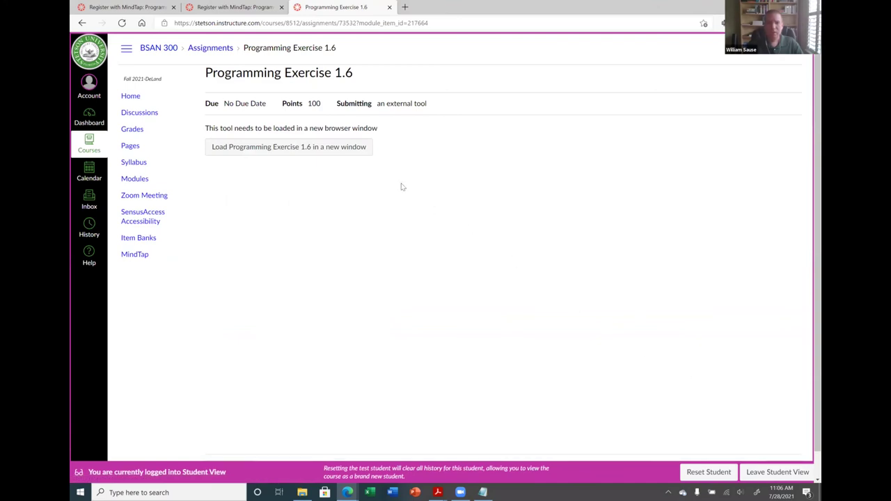
left_click(270, 150)
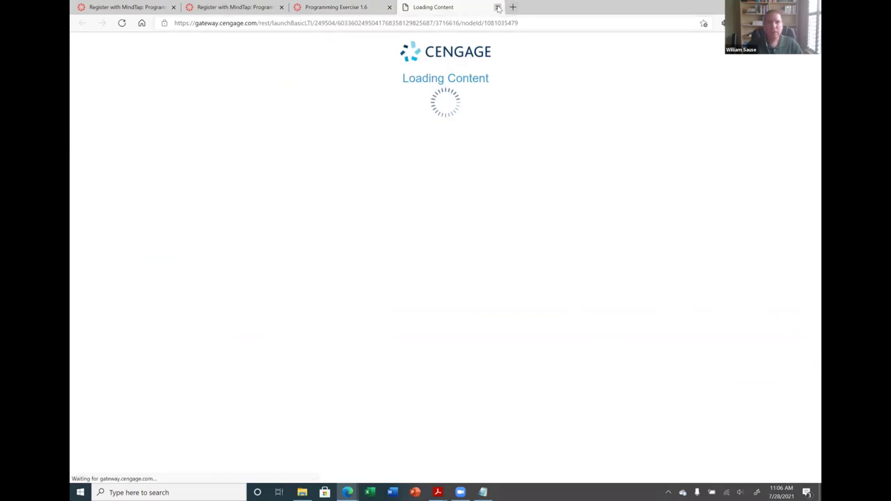
left_click(497, 7)
left_click(204, 51)
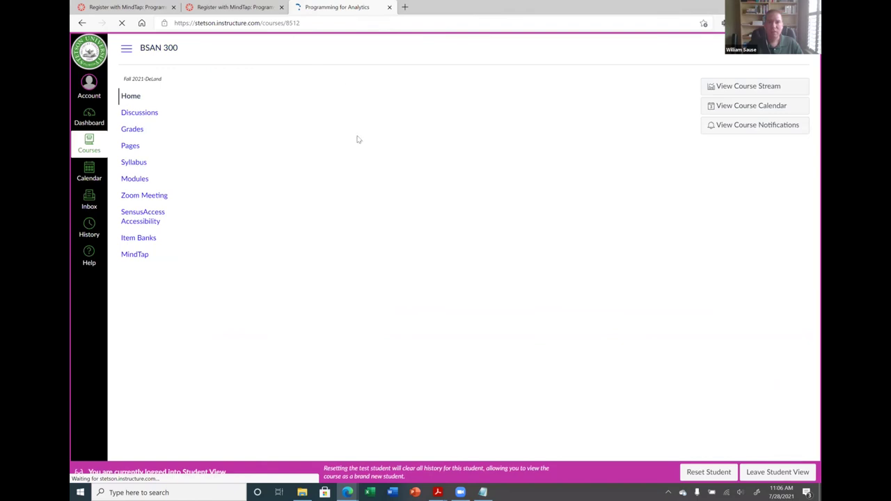
Submit the uploaded file for Chapter 1 Lecture 1 from Modules, then leave Student View
left_click(134, 181)
scroll(295, 342, "down", 3)
left_click(293, 268)
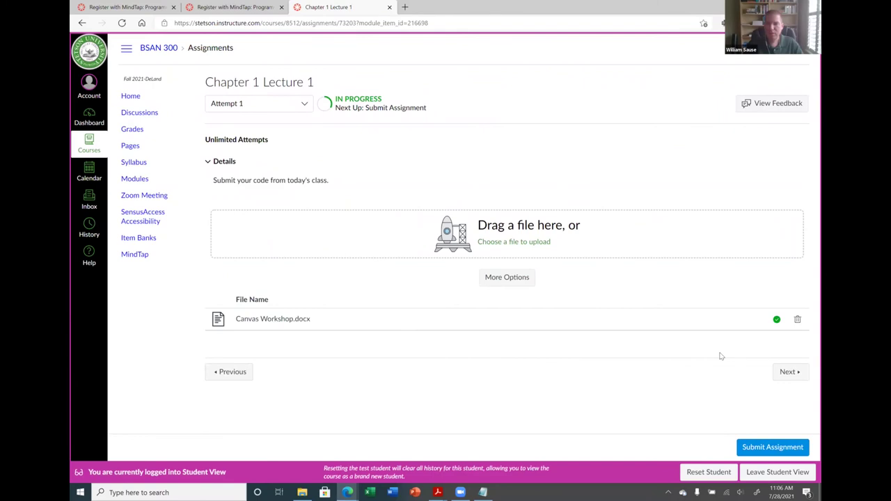
left_click(785, 449)
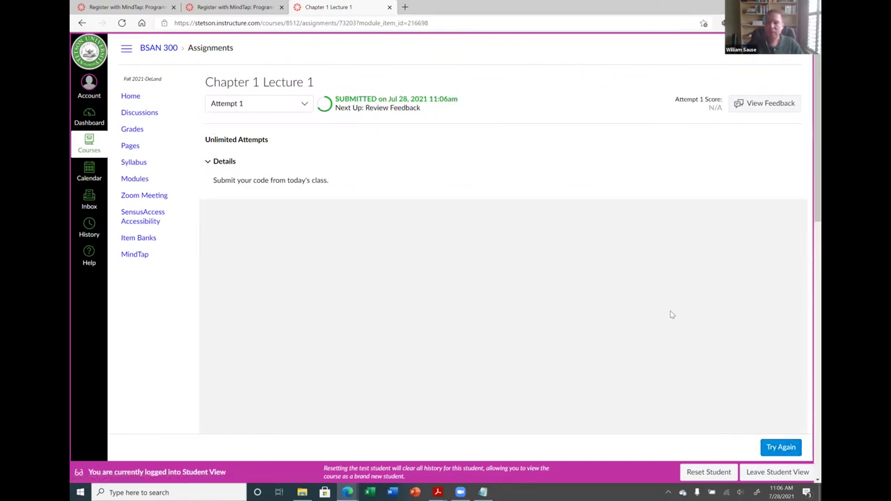
left_click(776, 475)
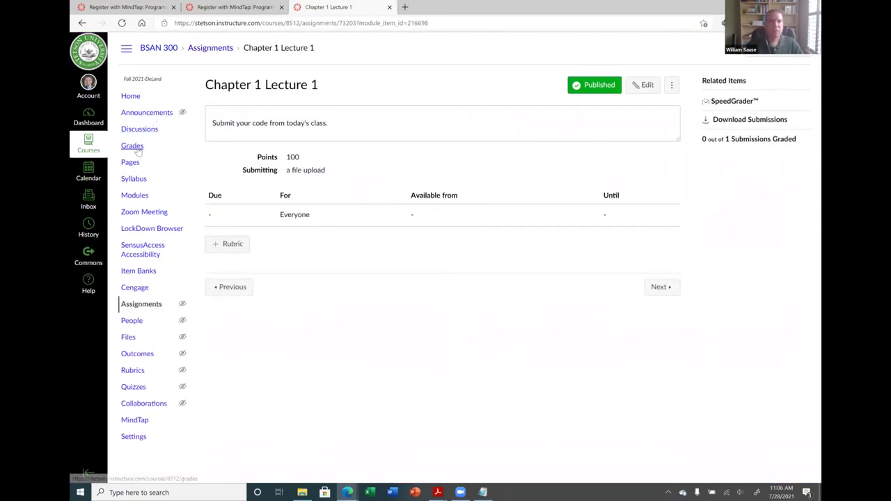
From the Gradebook, open the test student's Chapter 1 Lecture 1 submission in SpeedGrader
left_click(136, 148)
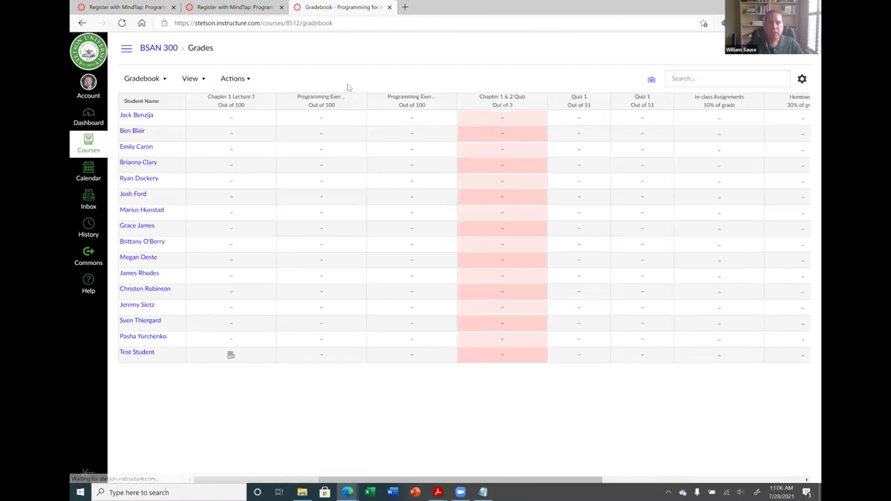
left_click(231, 355)
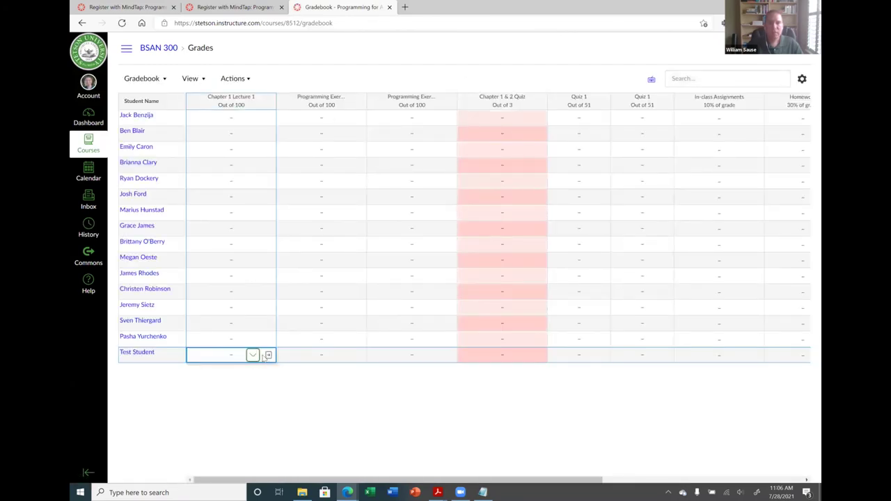
left_click(268, 355)
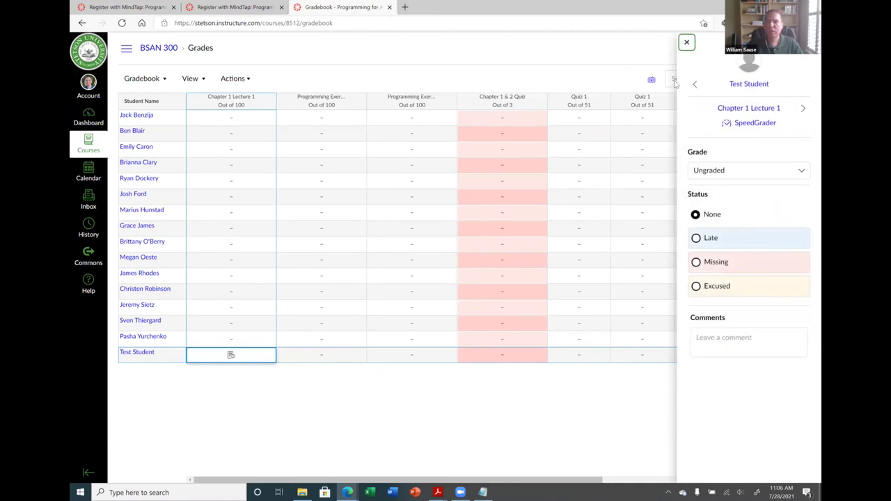
left_click(763, 125)
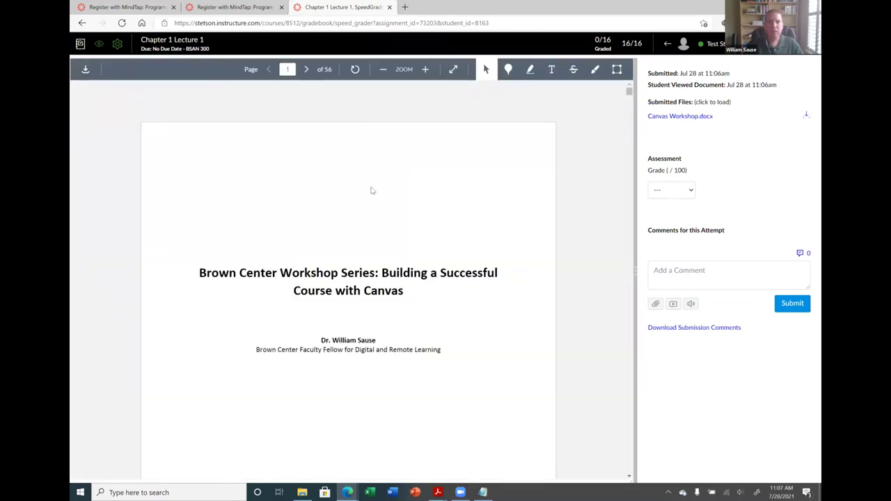
Add a red free-text annotation 'This is my comment -3' after 'content.' on page 3, leaving the grade unset
scroll(360, 278, "down", 8)
scroll(361, 274, "down", 12)
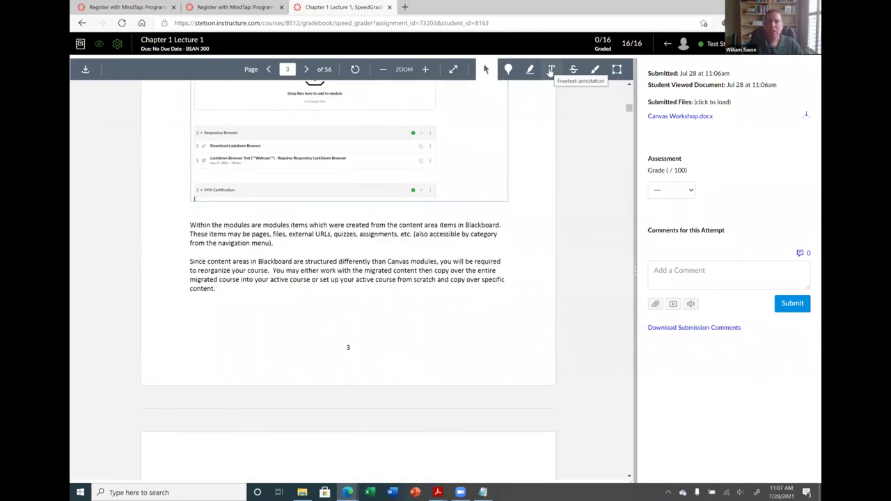
left_click(550, 70)
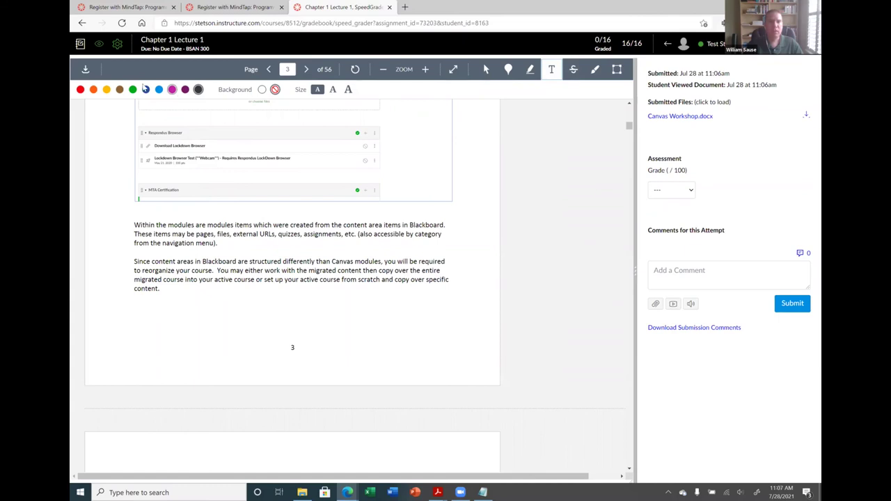
left_click(80, 89)
left_click(169, 292)
type("Thi")
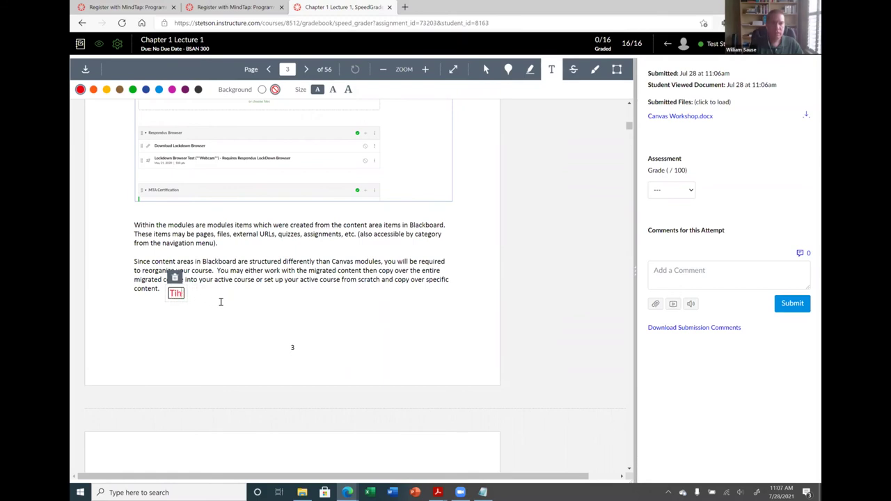
type("s is my comment -3")
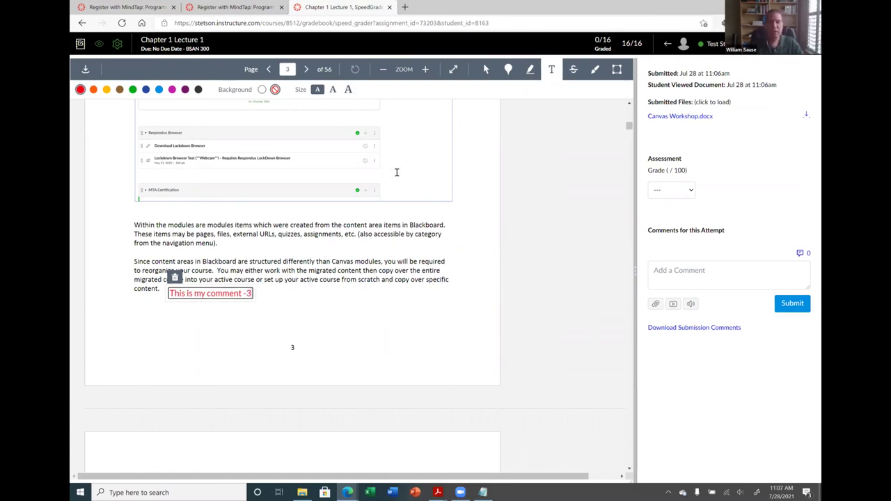
left_click(345, 292)
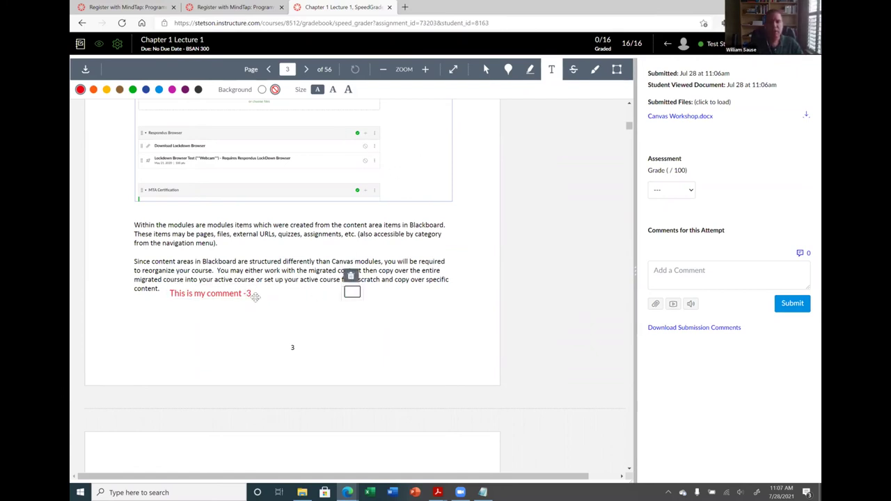
left_click(667, 192)
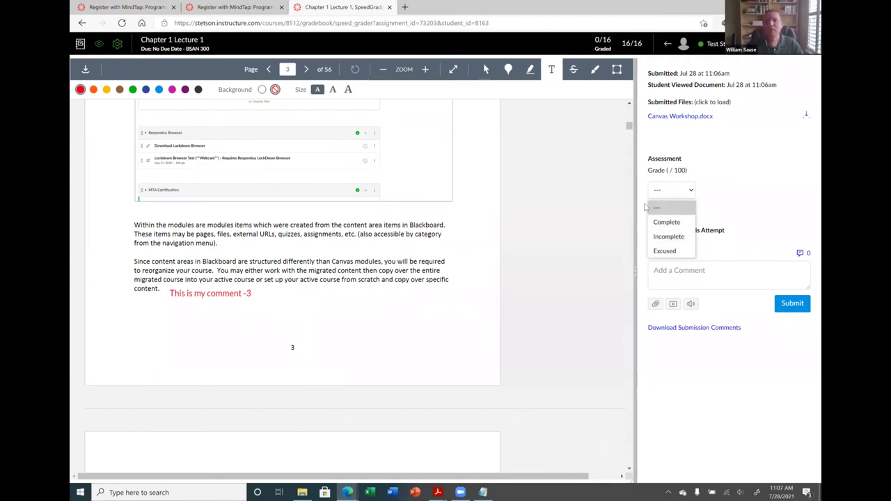
left_click(728, 208)
Start a comment, review the submission, and exit SpeedGrader back to the BSAN 300 Gradebook
left_click(715, 285)
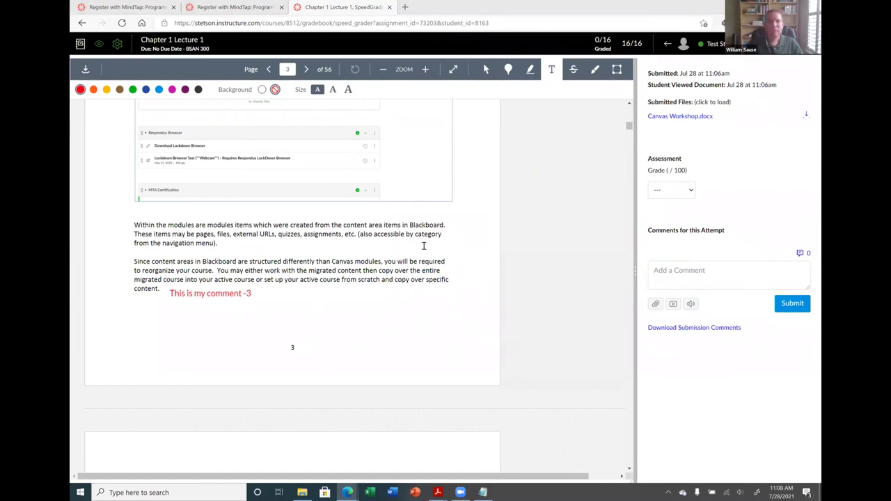
scroll(418, 255, "up", 5)
scroll(418, 255, "up", 15)
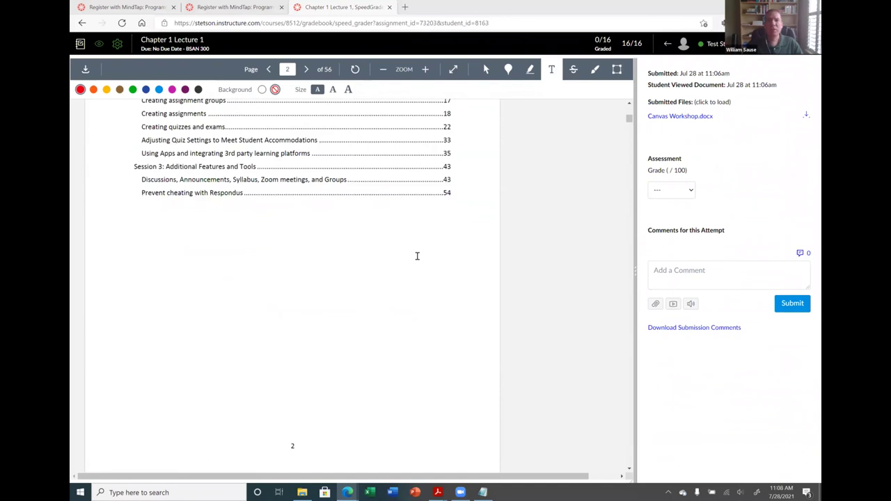
scroll(418, 255, "down", 15)
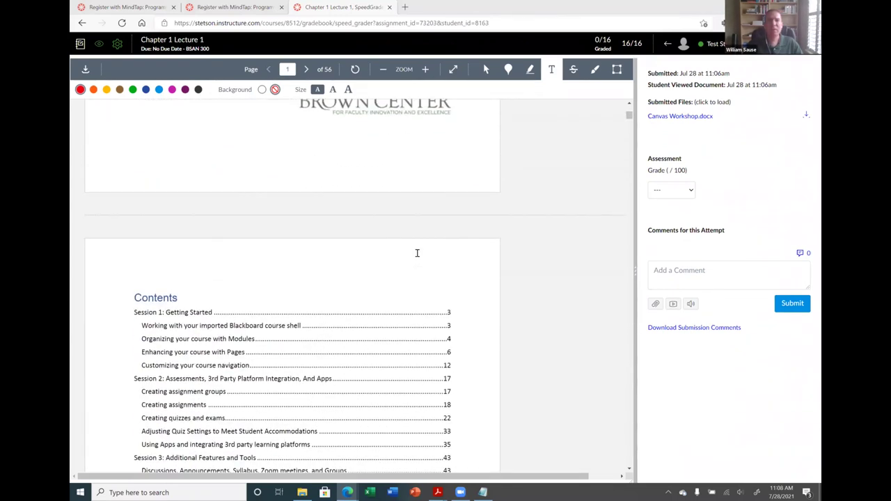
scroll(417, 254, "down", 3)
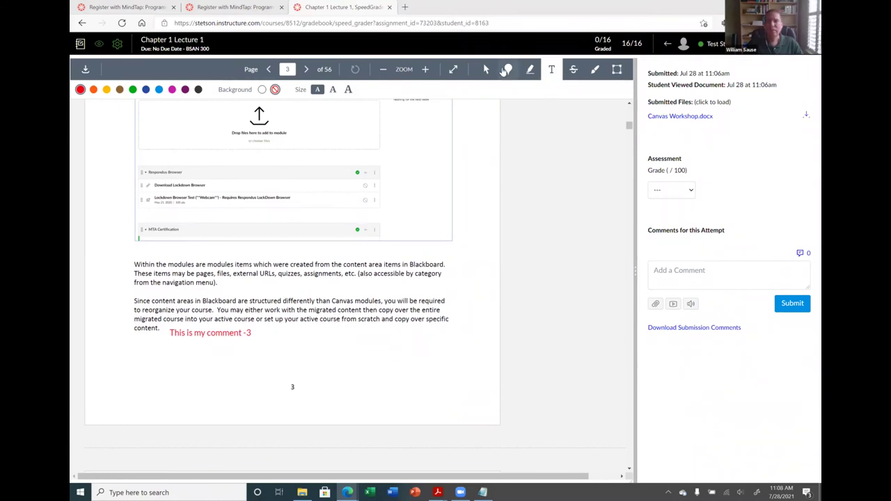
left_click(79, 45)
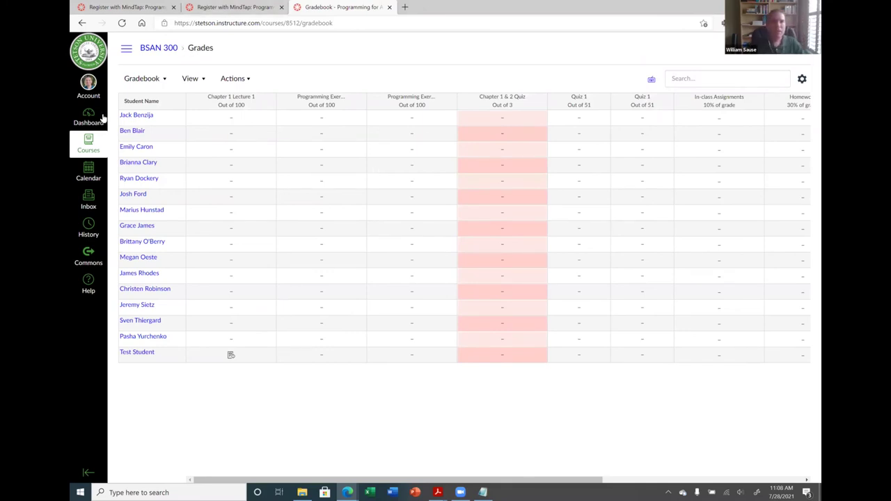
Go from the BSAN 300 home page to People and start a new group set
left_click(166, 53)
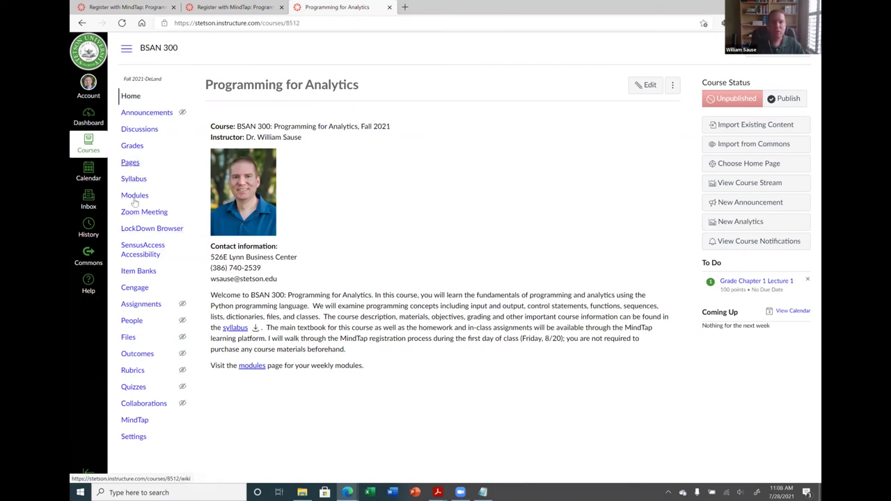
left_click(138, 321)
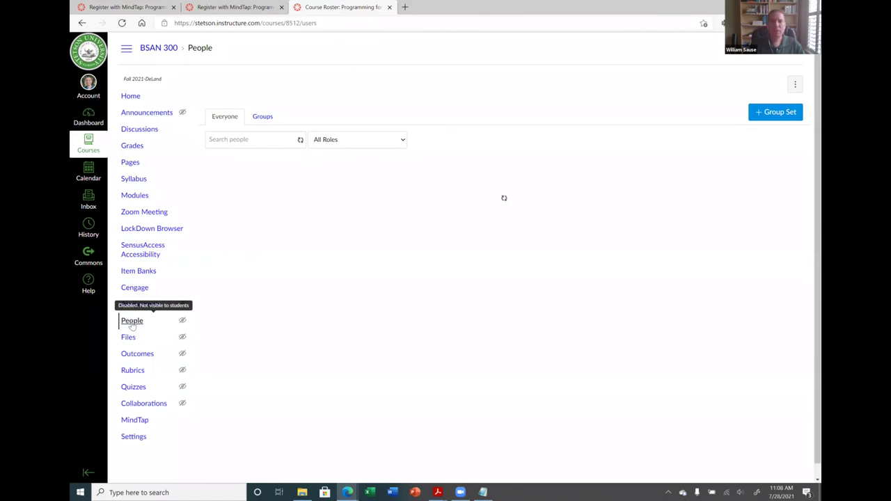
left_click(783, 113)
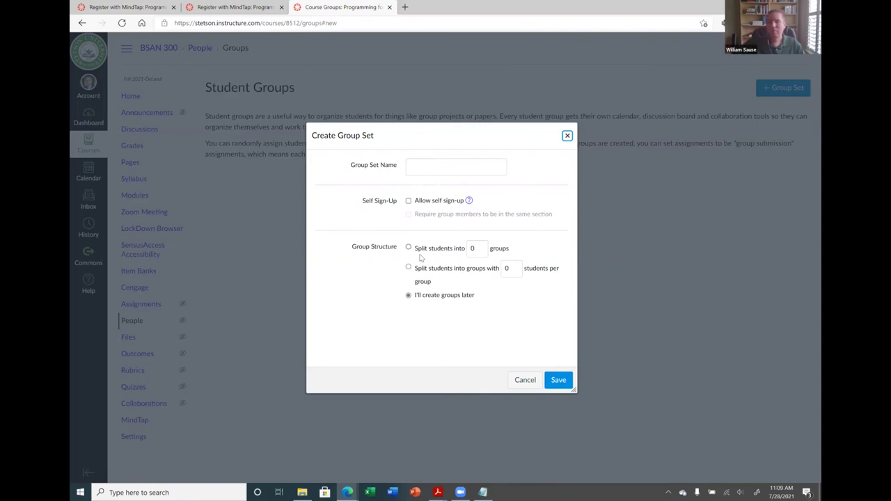
Create a group set named Group 1
left_click(446, 167)
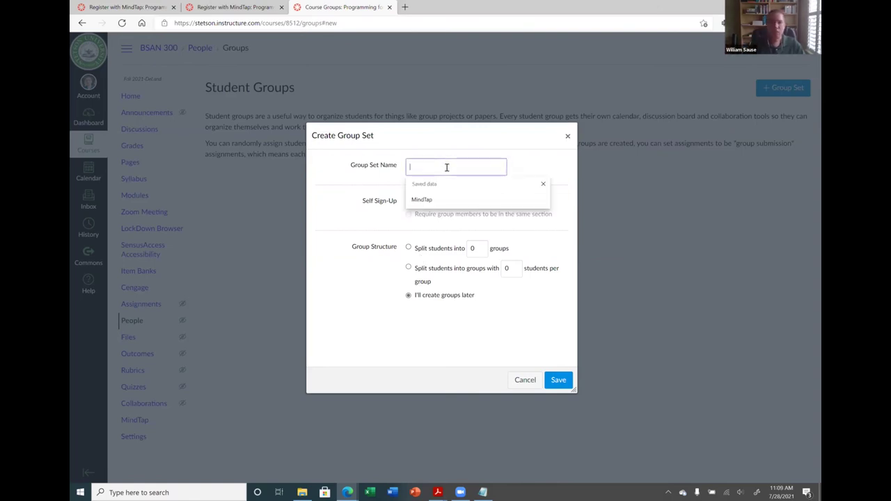
type("Group")
key("BackSpace")
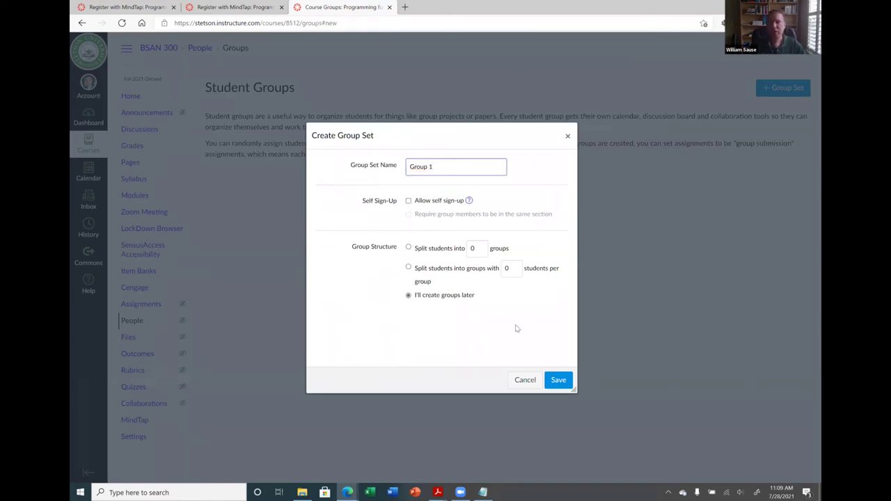
left_click(558, 381)
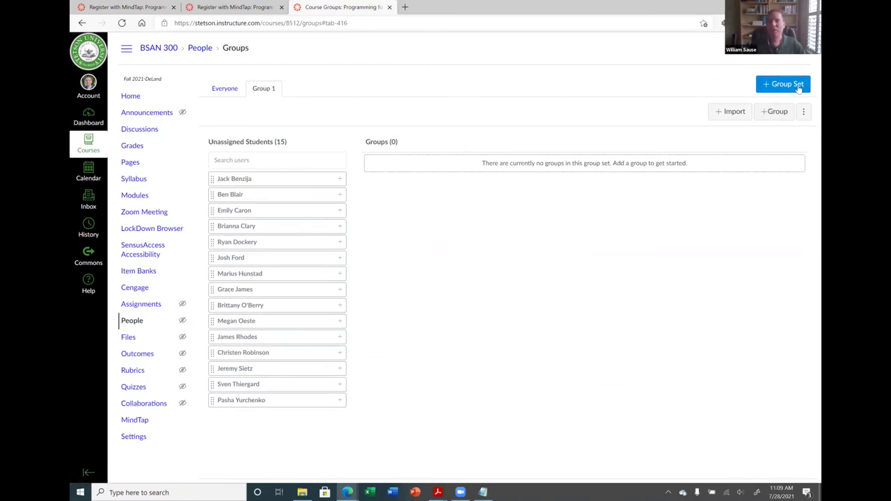
Rename the group set to 'Assignment 1 Groups' and save it
left_click(264, 89)
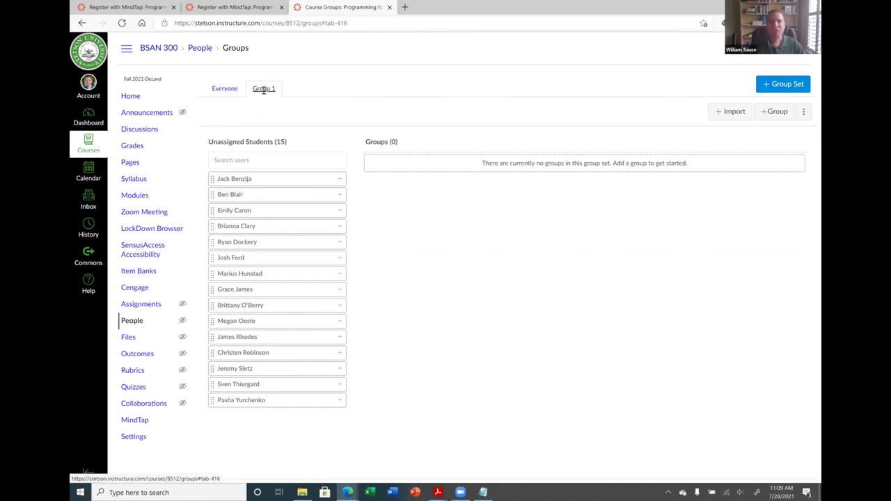
left_click(803, 113)
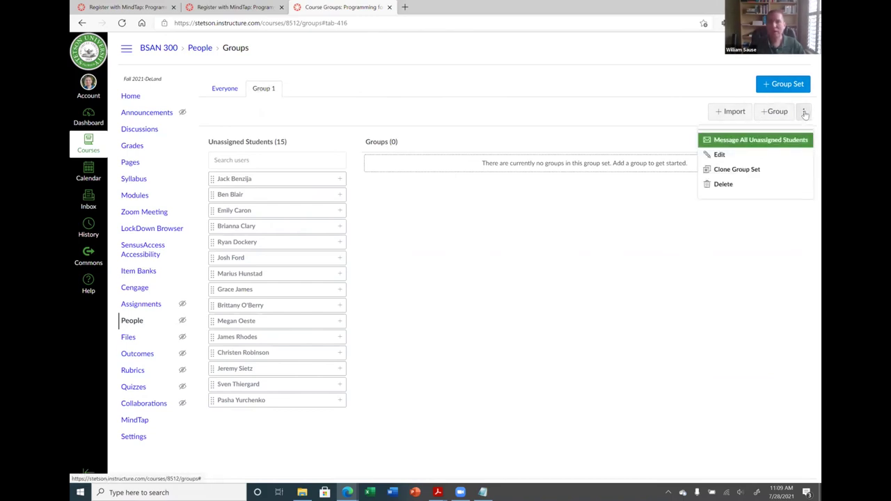
left_click(727, 155)
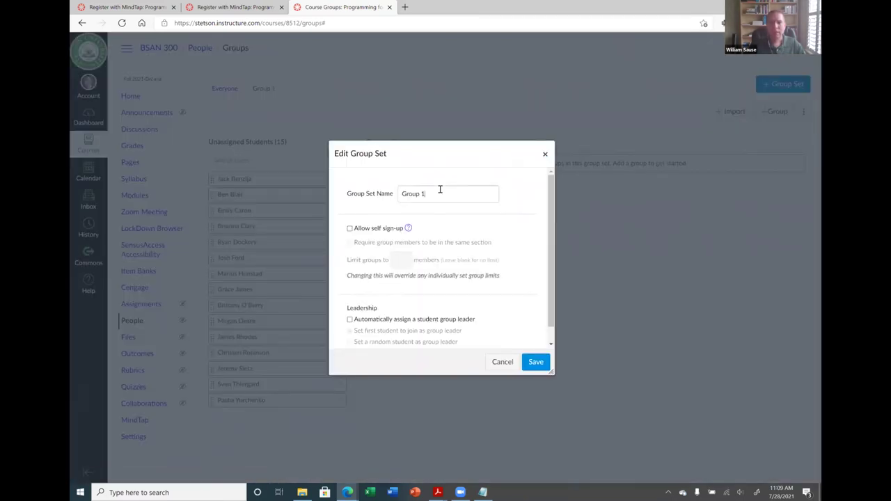
triple_click(440, 189)
type("As")
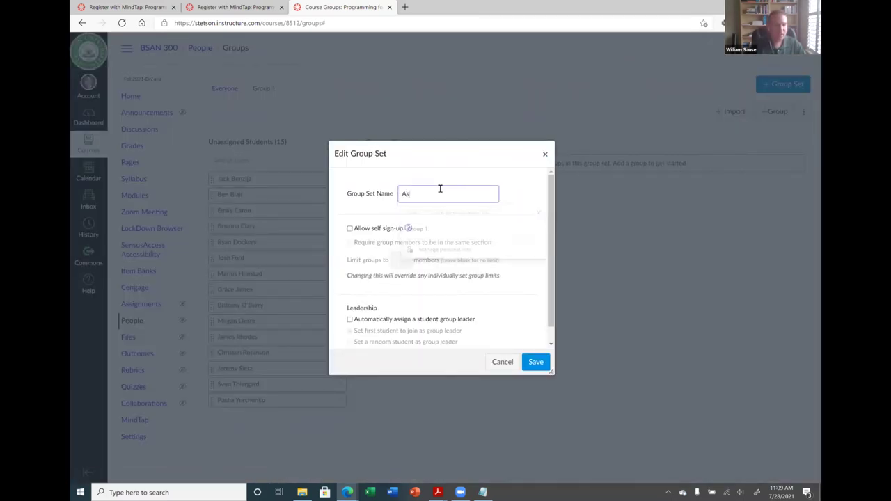
type("isgnmen")
key("BackSpace")
key("BackSpace")
key("BackSpace")
key("BackSpace")
key("BackSpace")
key("BackSpace")
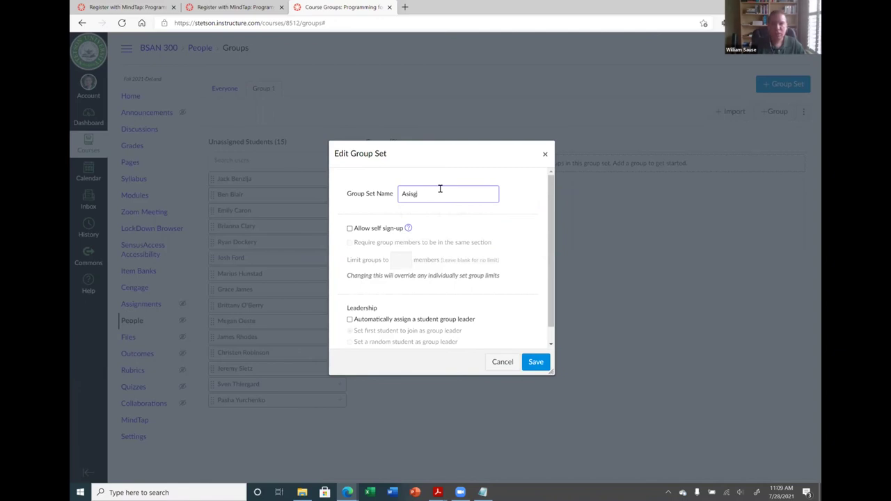
type("signem")
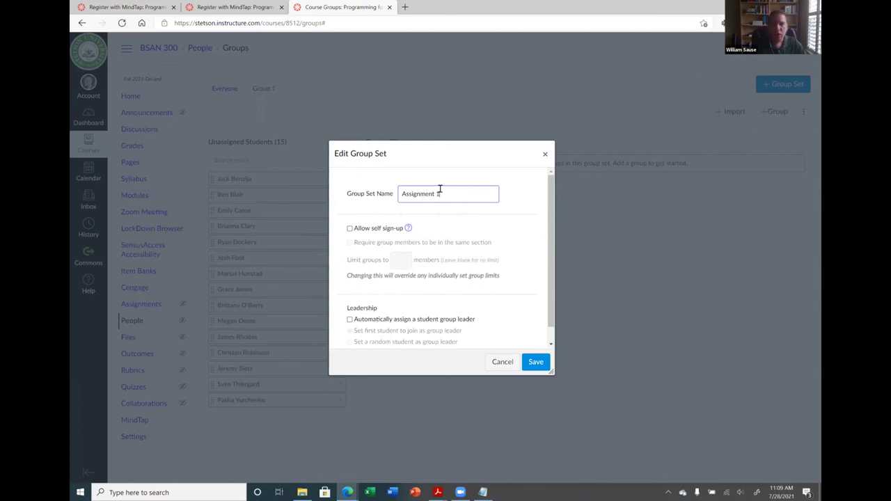
type(" Groups")
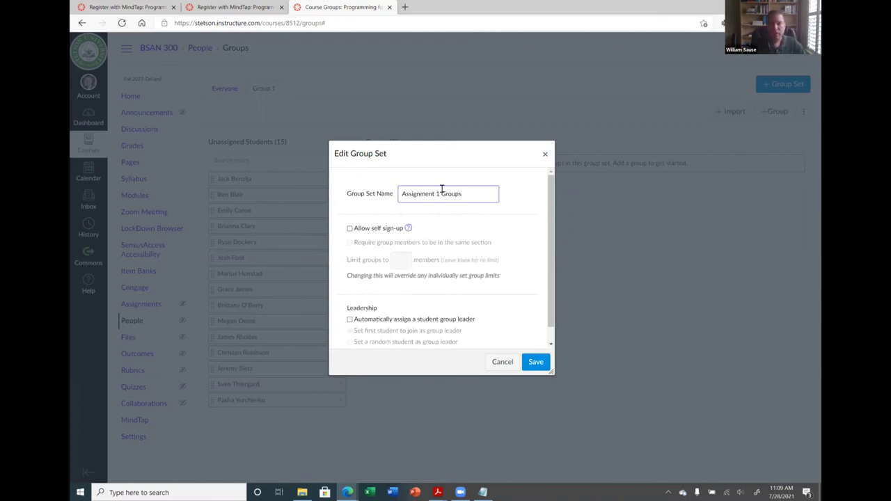
left_click(536, 367)
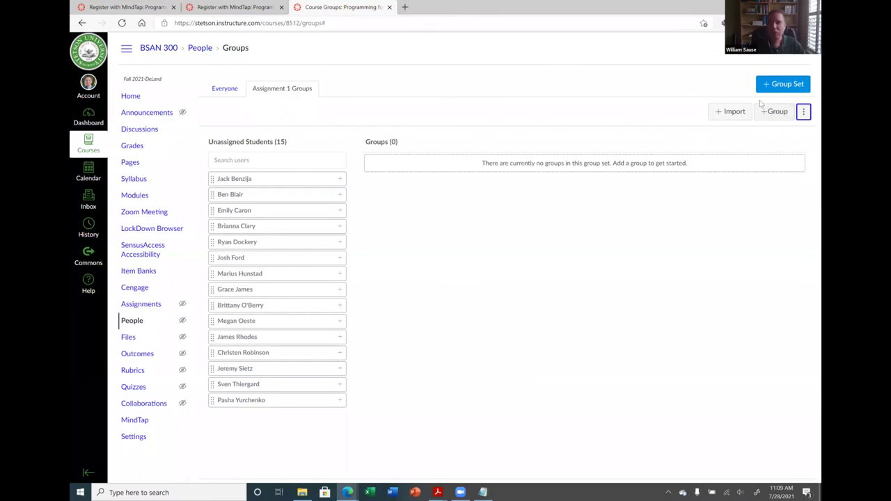
Add a new group named Group 1 to the set
left_click(774, 111)
left_click(439, 246)
type("Group 1")
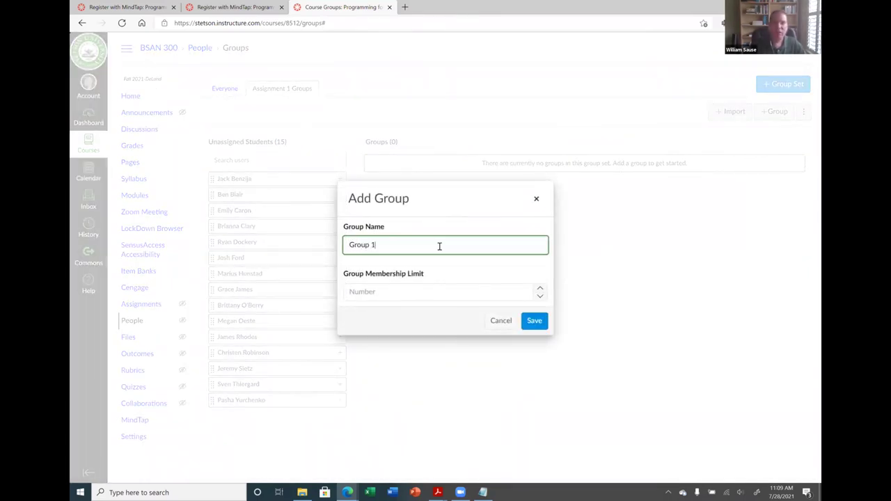
left_click(536, 320)
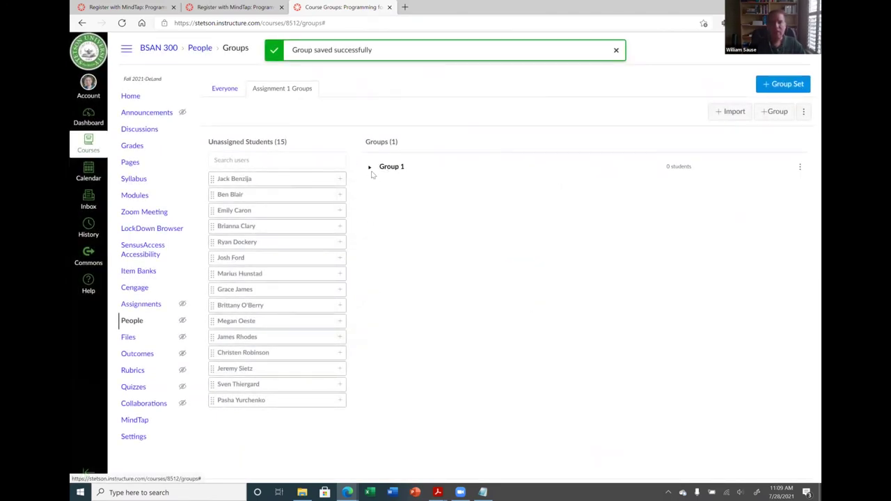
Expand Group 1 and open its Edit Group dialog
left_click_drag(235, 180, 229, 174)
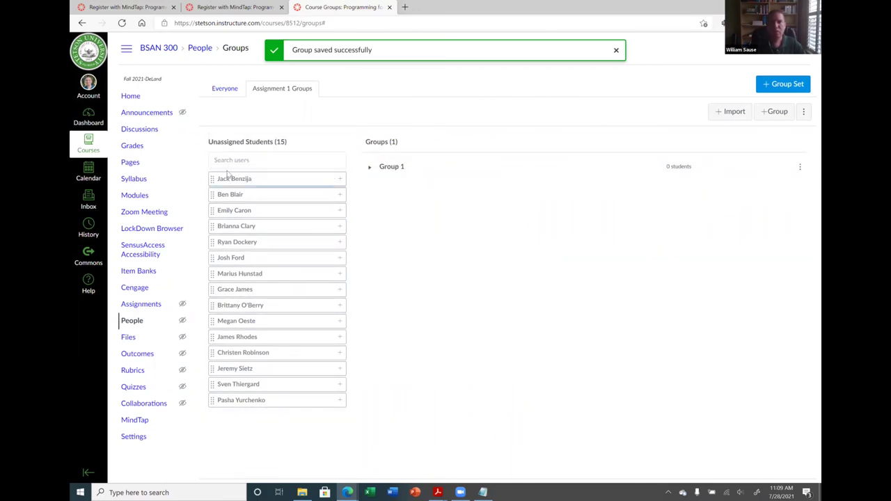
left_click(371, 168)
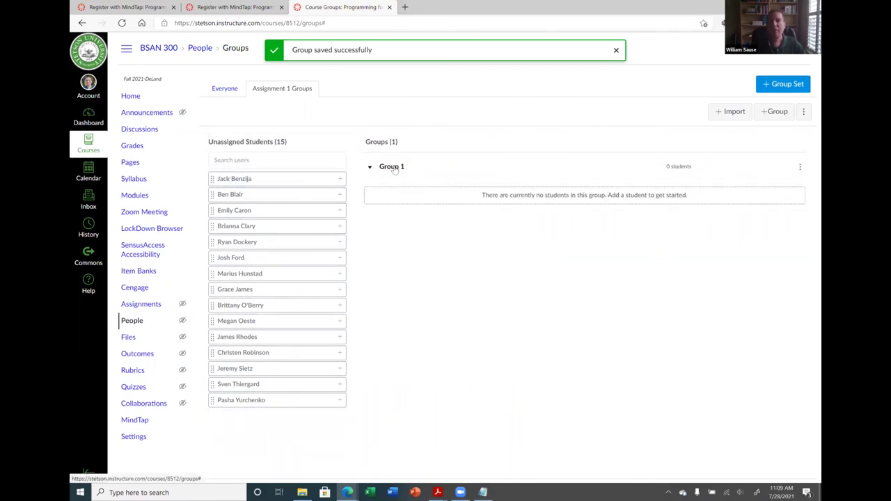
left_click(799, 167)
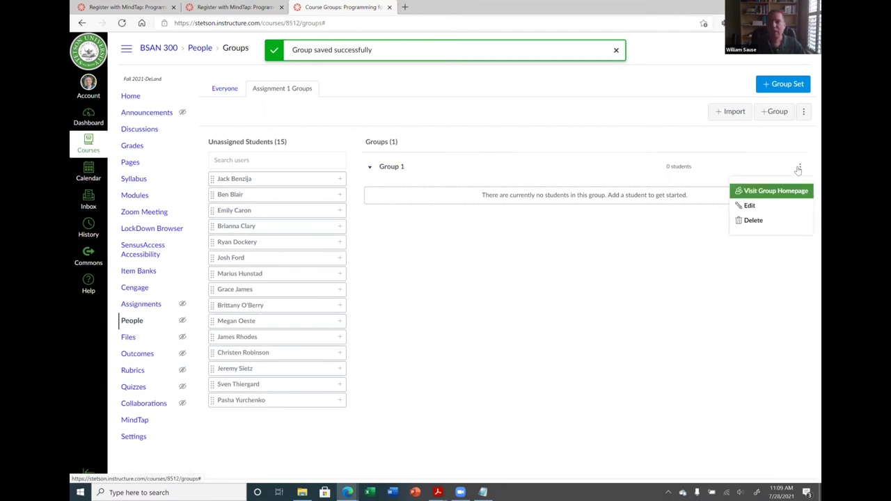
left_click(743, 207)
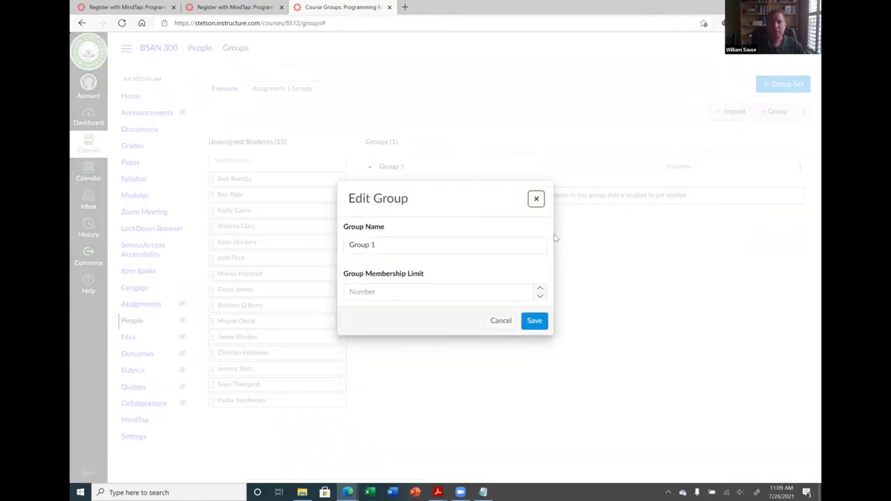
Close Edit Group, then toggle self sign-up on and off in the group set settings without saving
left_click(537, 199)
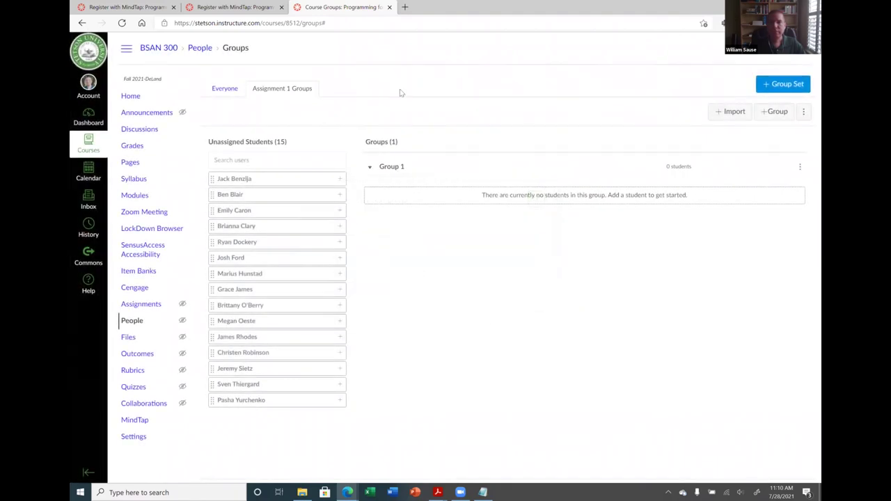
left_click(801, 113)
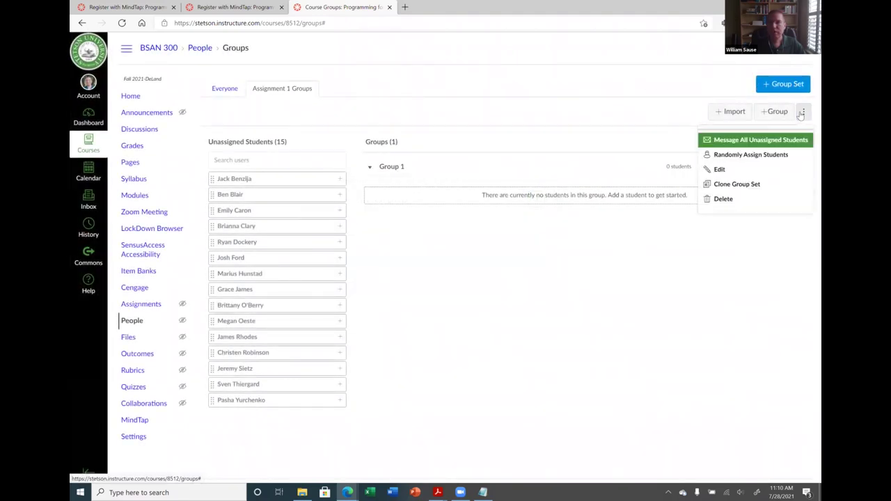
left_click(702, 169)
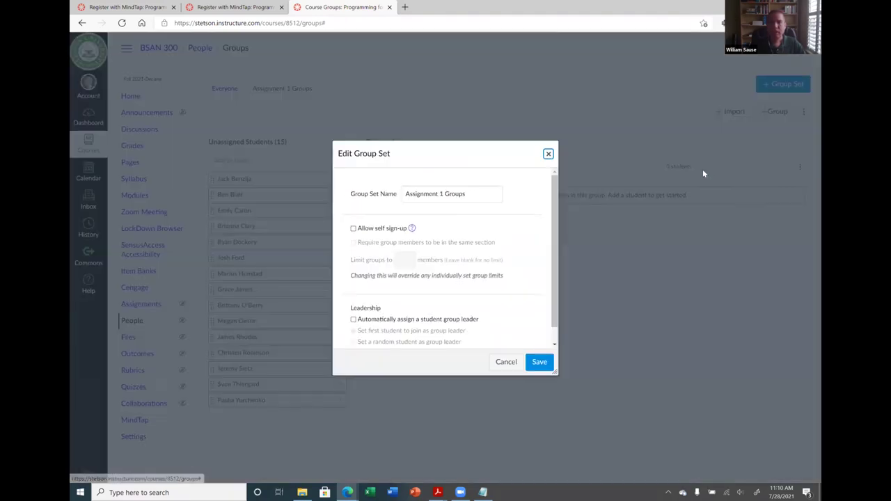
left_click(361, 229)
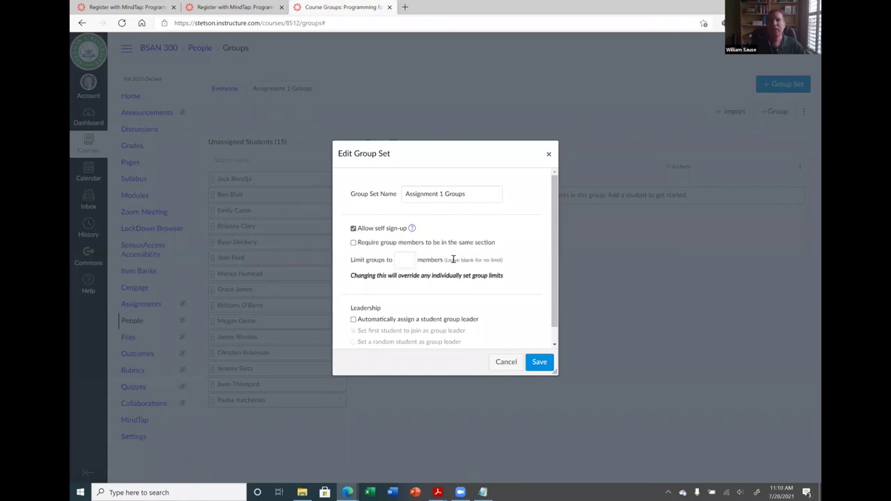
left_click(373, 231)
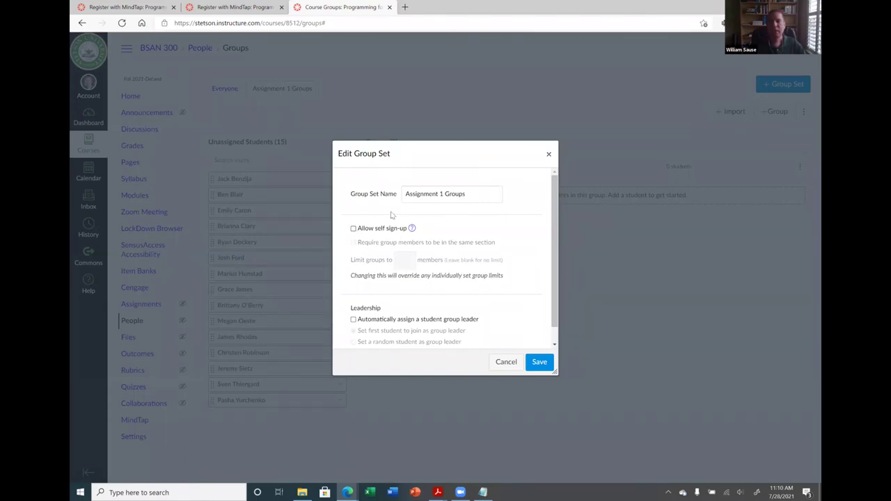
left_click(547, 154)
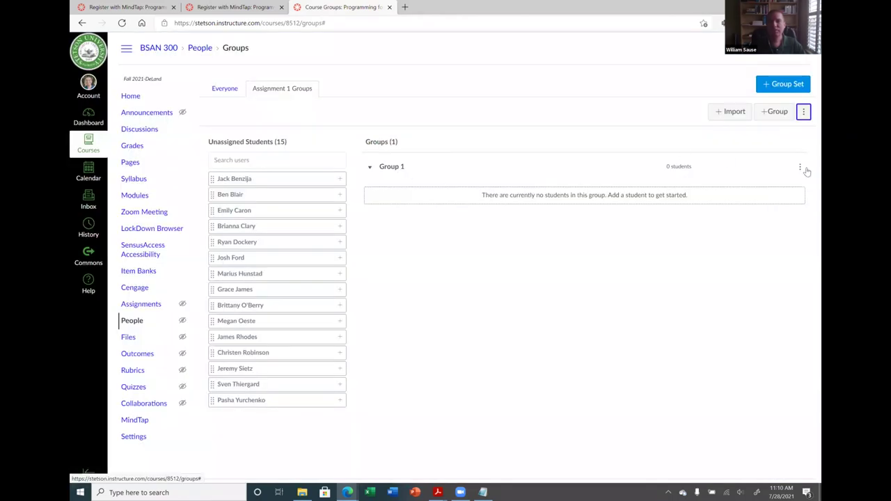
Delete Group 1 and go to the course Assignments list
left_click(801, 169)
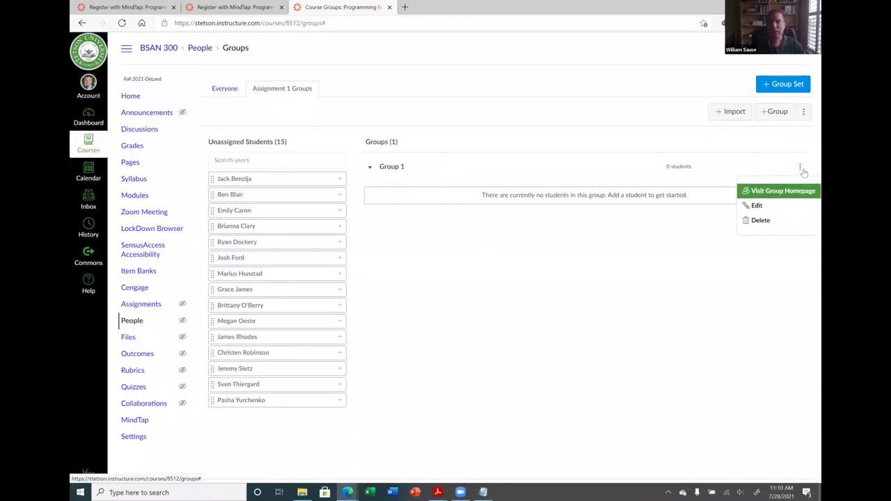
left_click(761, 221)
left_click(489, 72)
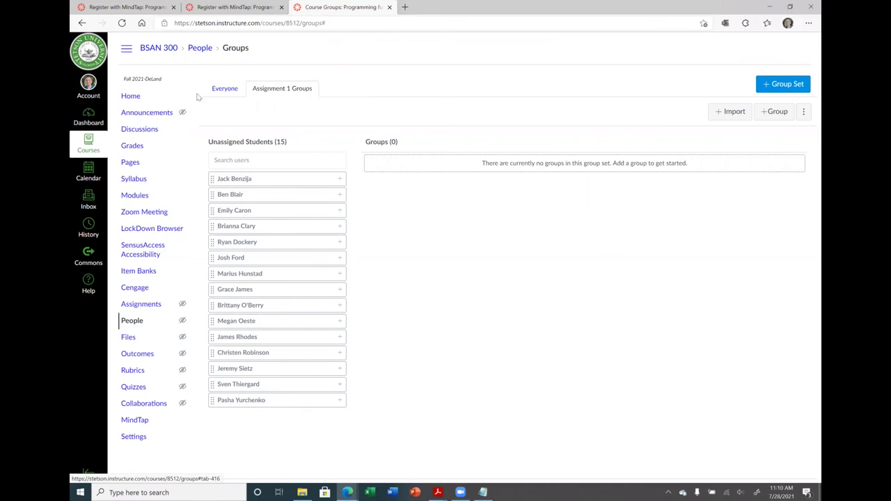
left_click(135, 307)
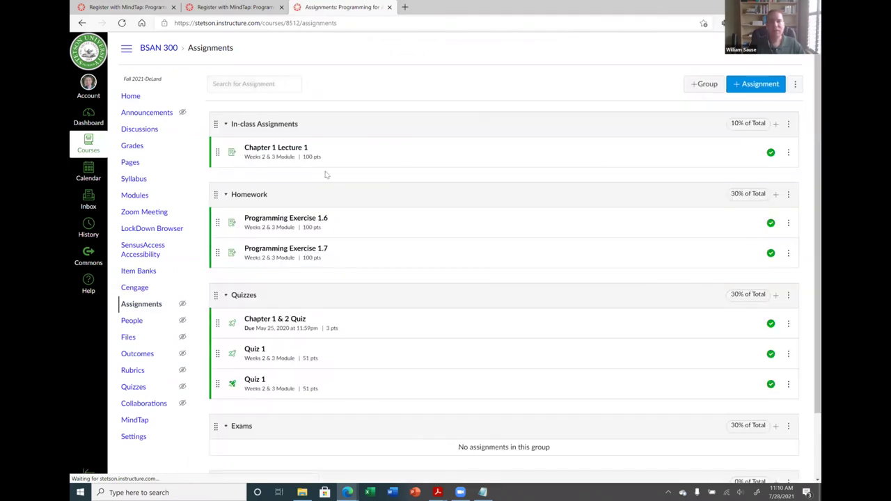
left_click(787, 153)
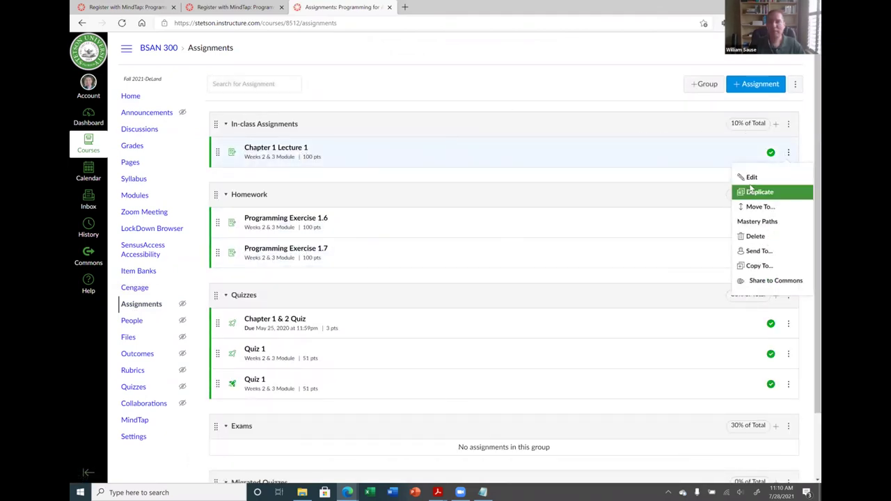
left_click(298, 153)
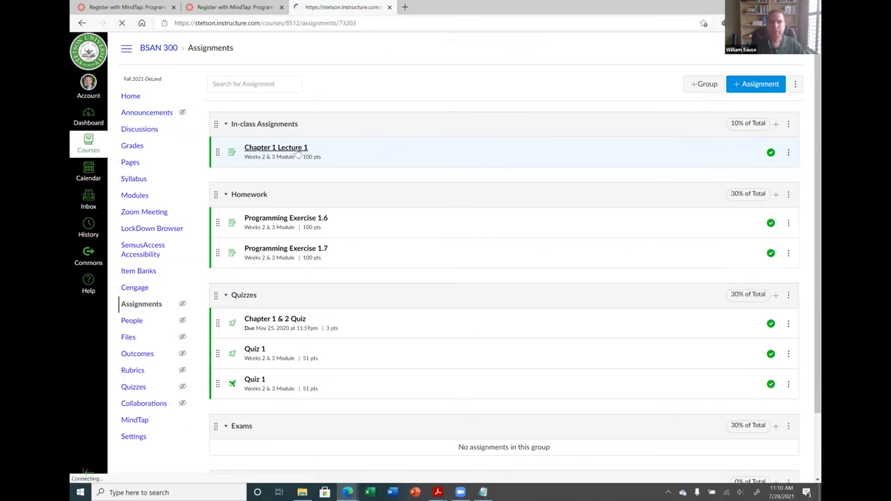
left_click(638, 89)
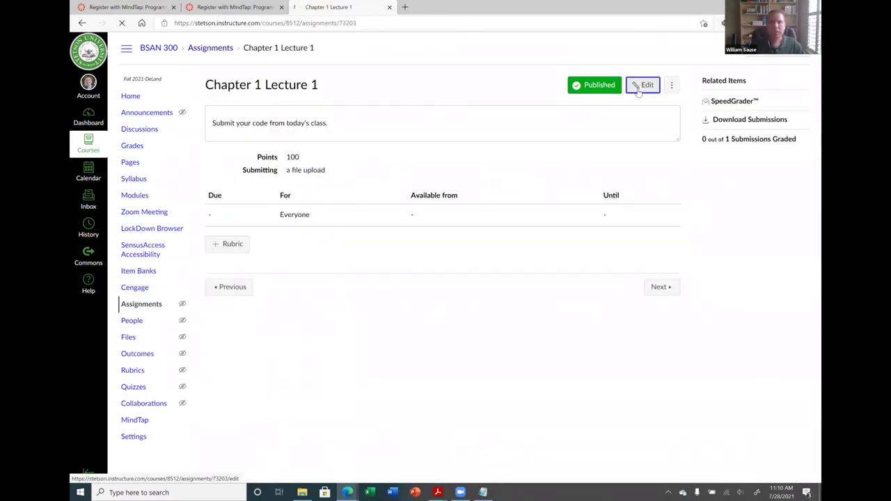
scroll(332, 245, "down", 4)
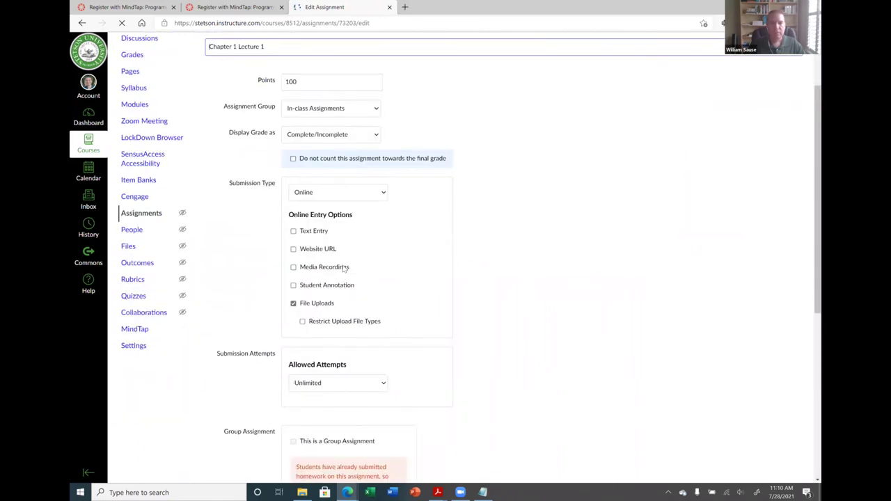
scroll(323, 289, "up", 2)
scroll(323, 290, "down", 3)
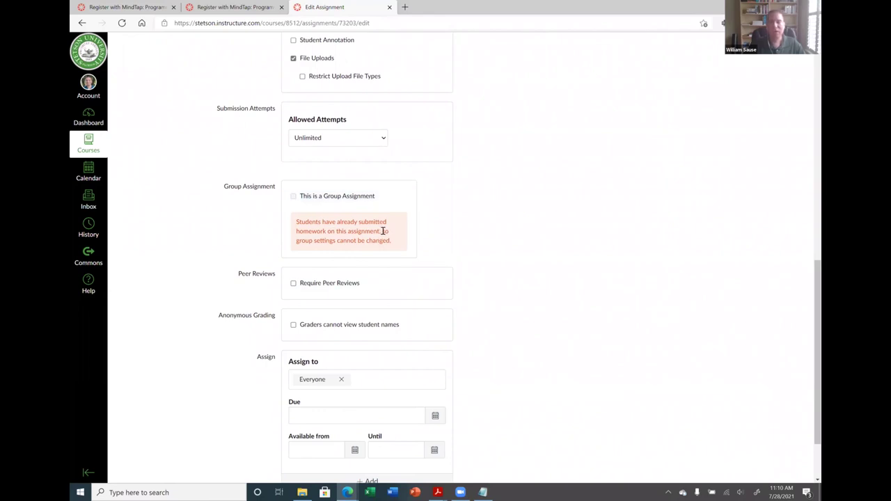
scroll(382, 231, "up", 5)
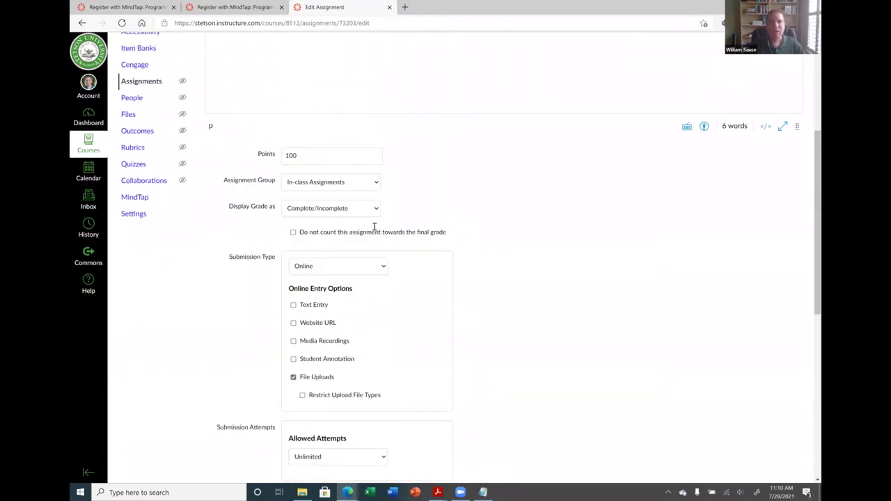
scroll(368, 213, "up", 3)
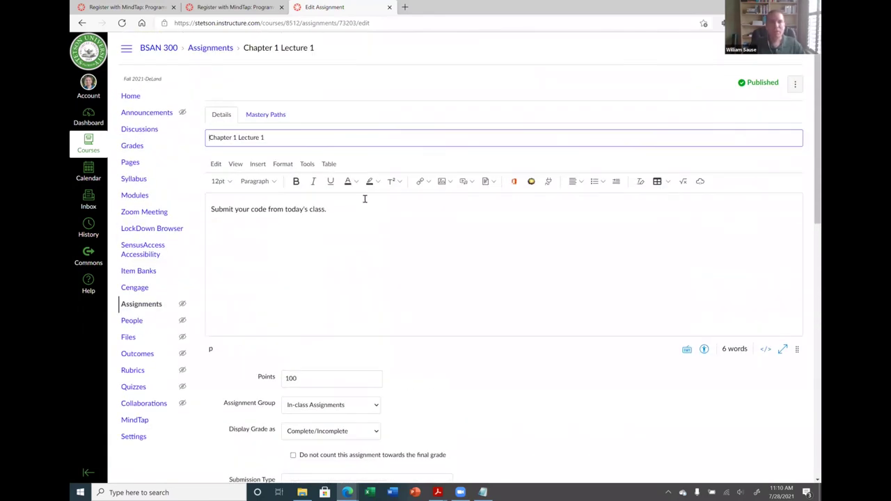
left_click(210, 49)
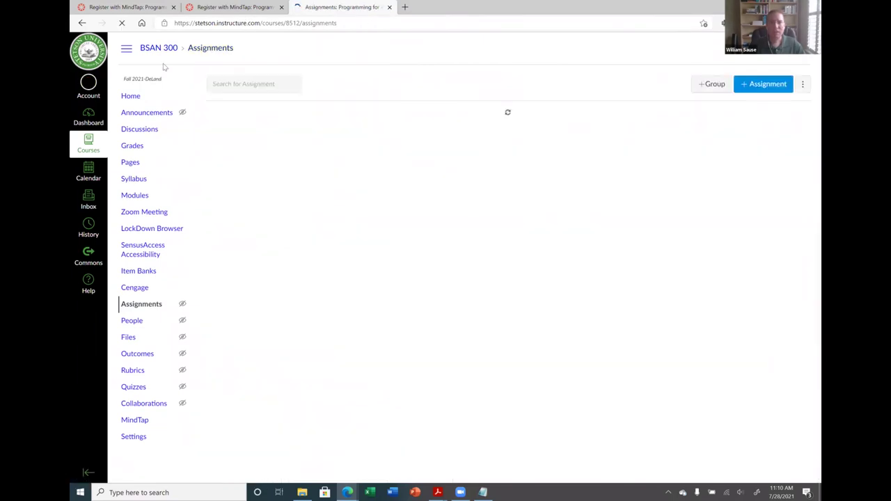
Reset the test student, exit Student View, and open the BSAN 300 Assignments list
left_click(132, 96)
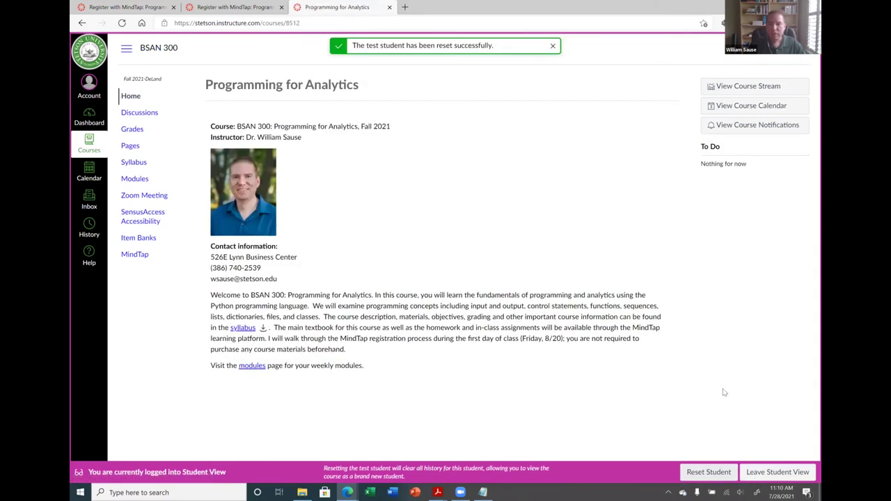
left_click(762, 471)
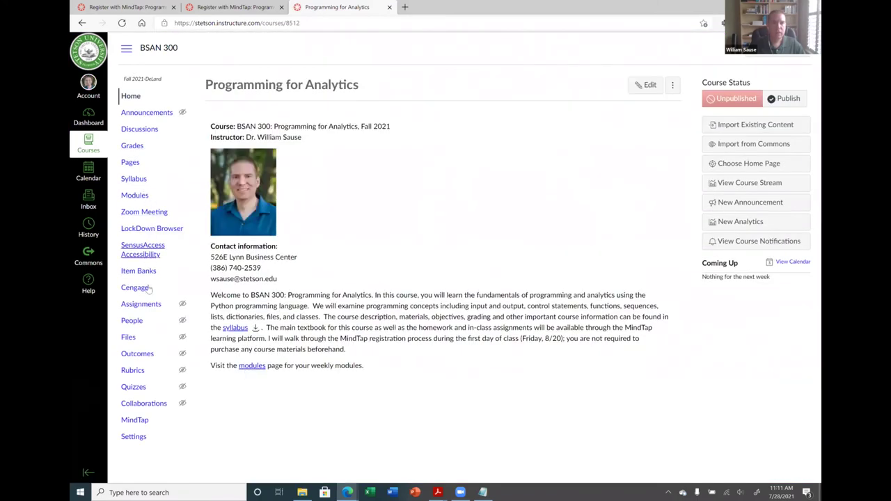
left_click(148, 308)
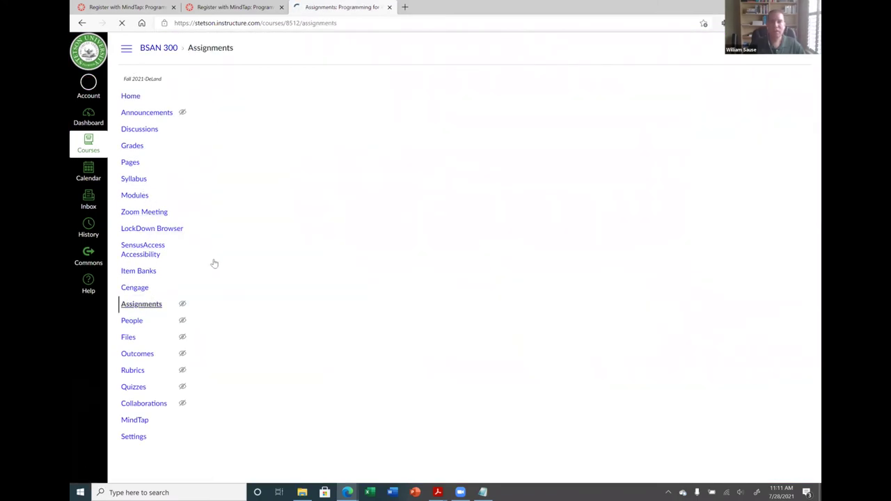
Open the Chapter 1 Lecture 1 assignment editor, review it, then go to the People page
left_click(294, 148)
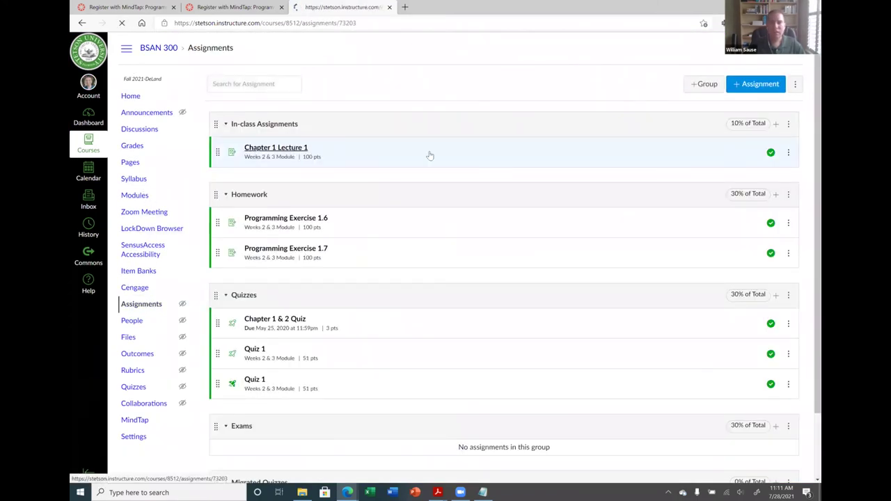
left_click(637, 85)
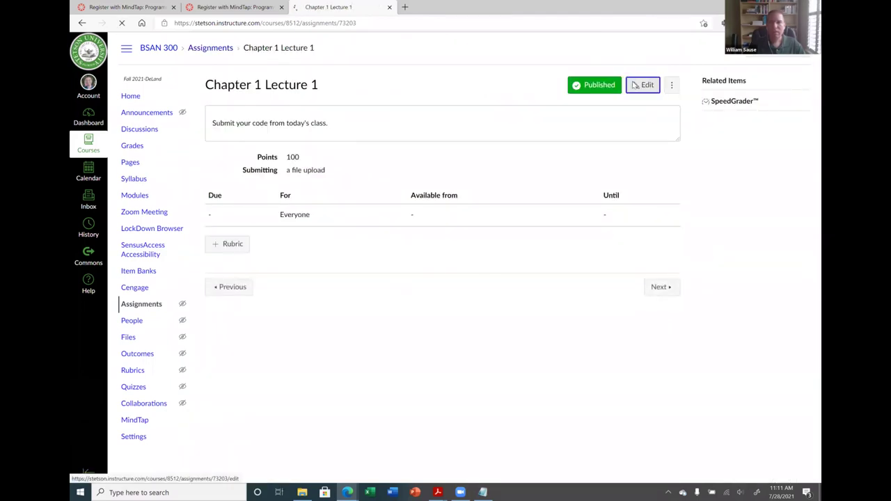
scroll(326, 240, "down", 4)
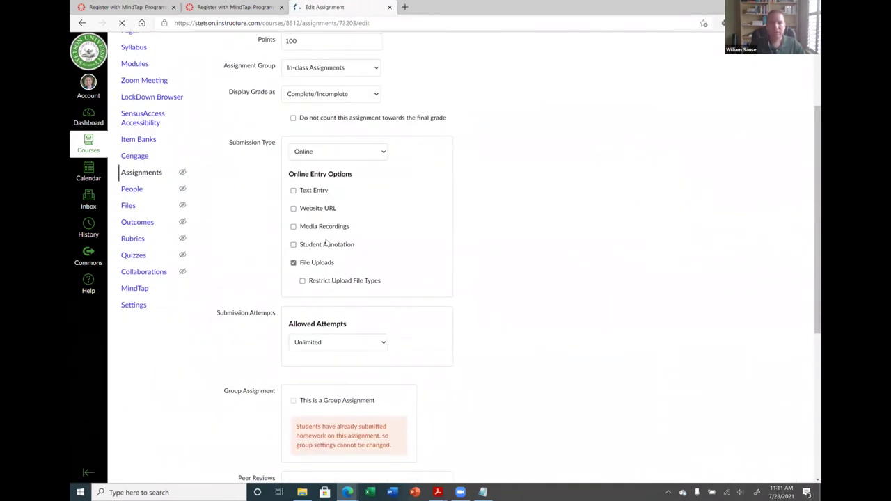
scroll(324, 220, "up", 2)
scroll(354, 341, "down", 3)
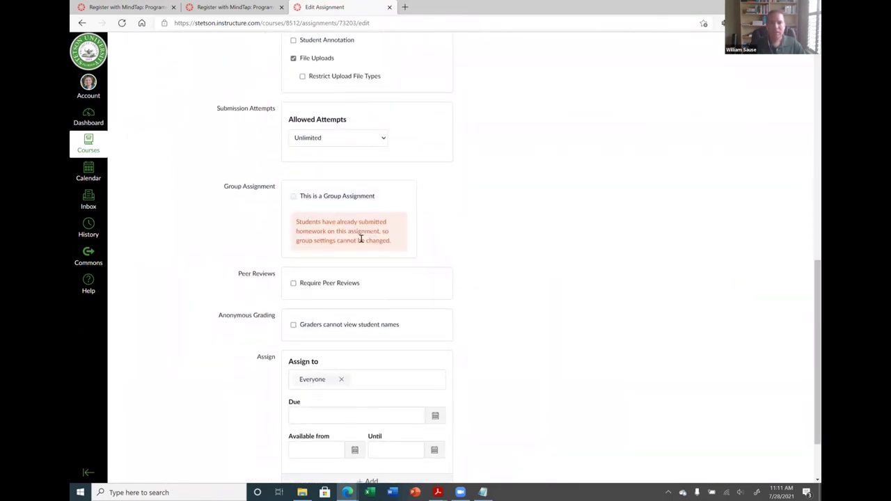
scroll(372, 251, "up", 6)
scroll(372, 236, "down", 6)
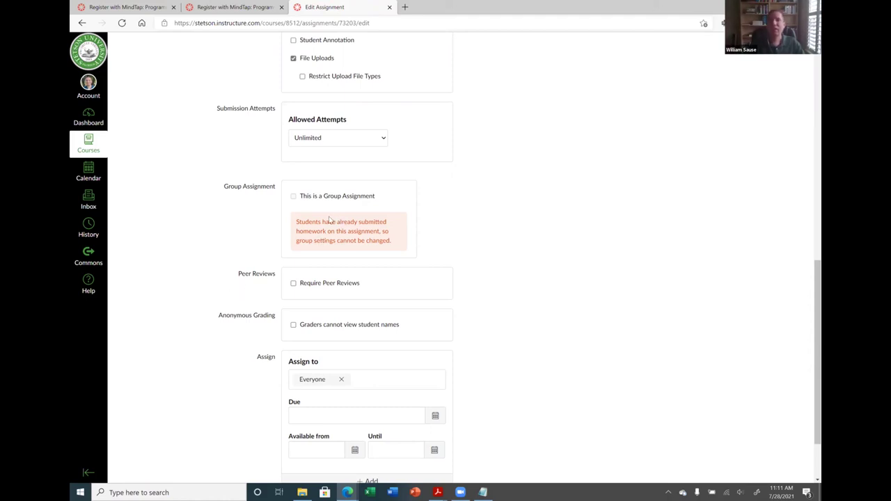
scroll(330, 220, "up", 8)
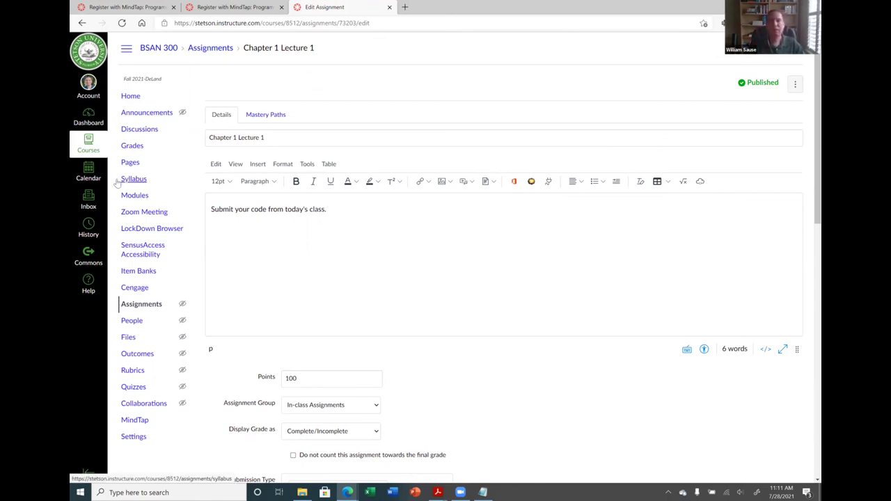
left_click(135, 323)
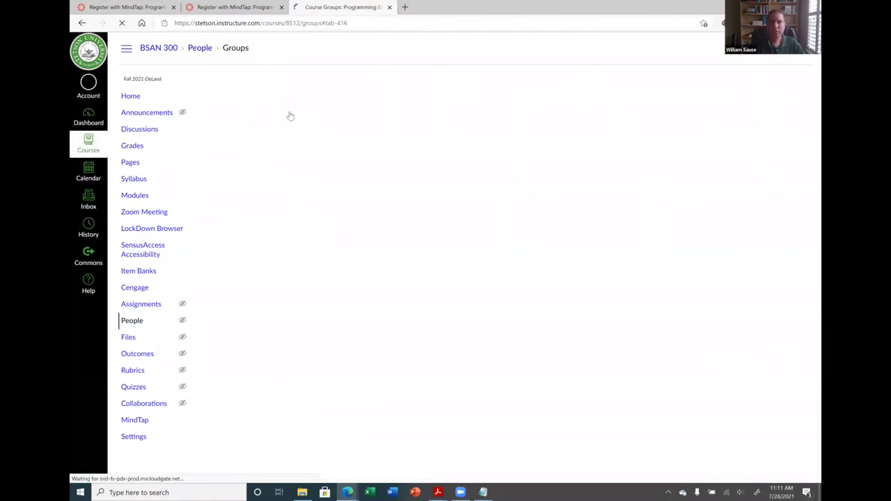
Delete the Assignment 1 Groups group set and open the course's Zoom Meeting page
left_click(797, 112)
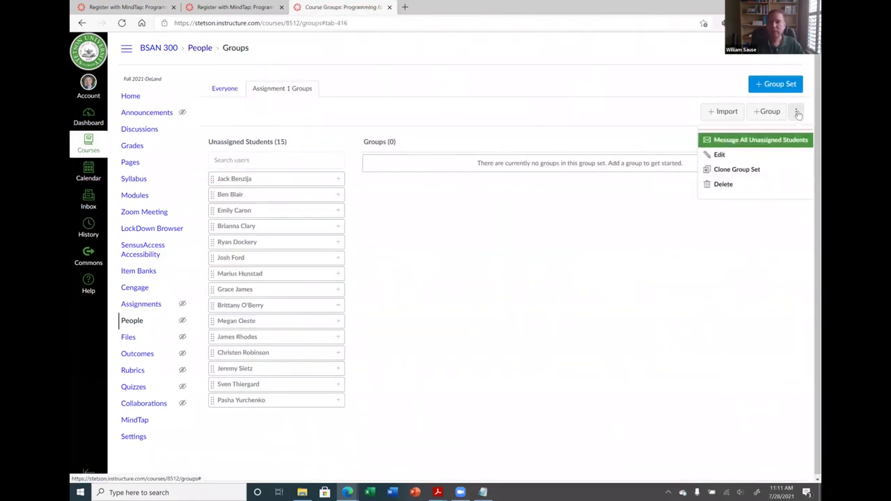
left_click(724, 184)
left_click(490, 73)
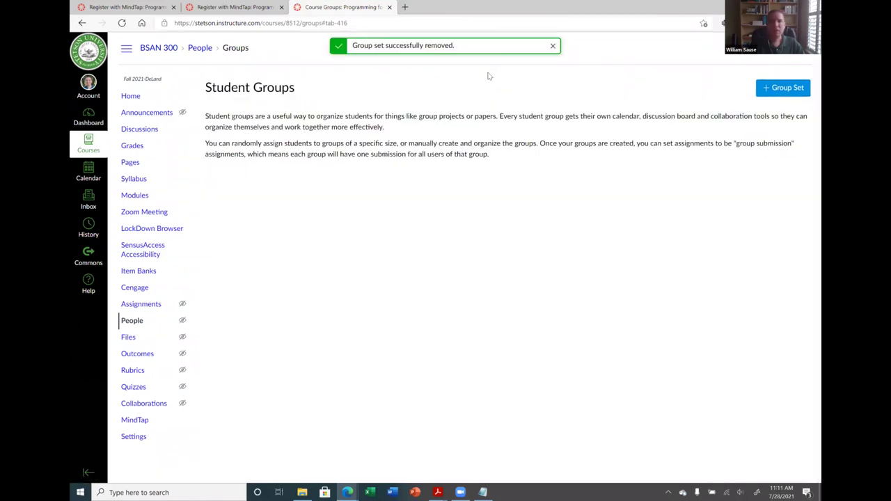
left_click(143, 214)
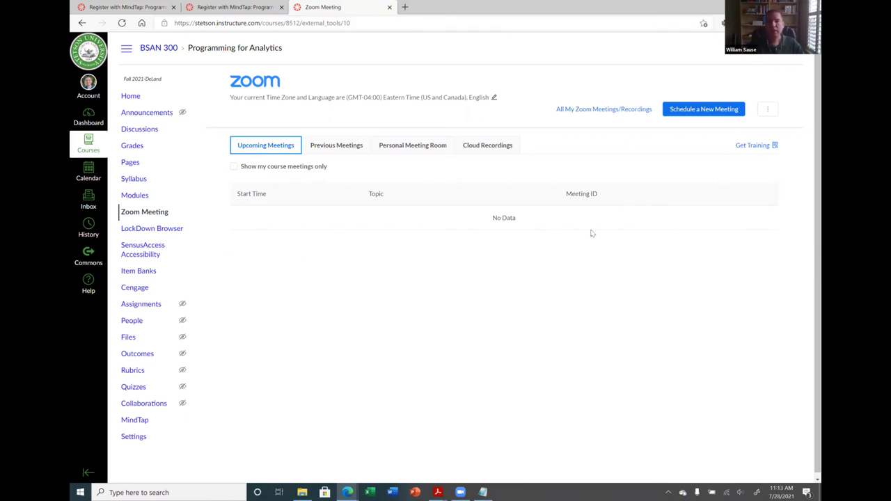
Start a new Zoom meeting and review its prefilled topic, Programming for Analytics, for 07/28/2021 at 12:00 PM
left_click(696, 109)
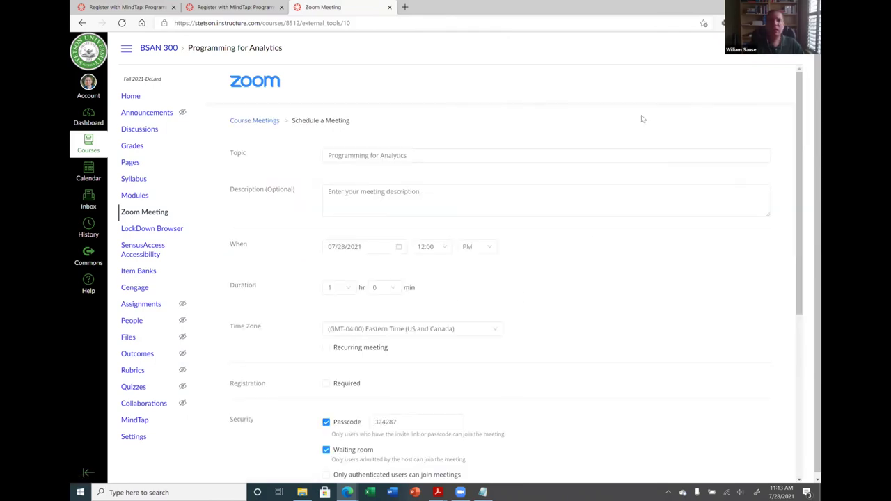
scroll(386, 179, "down", 2)
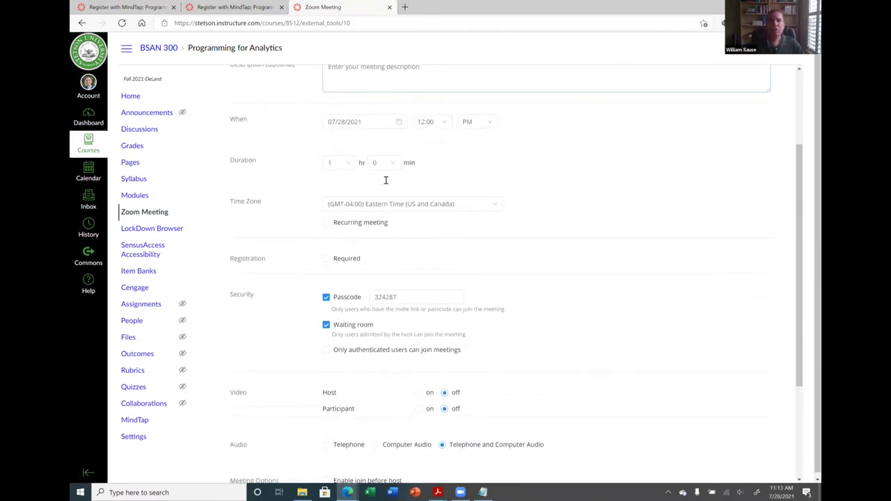
scroll(379, 183, "up", 2)
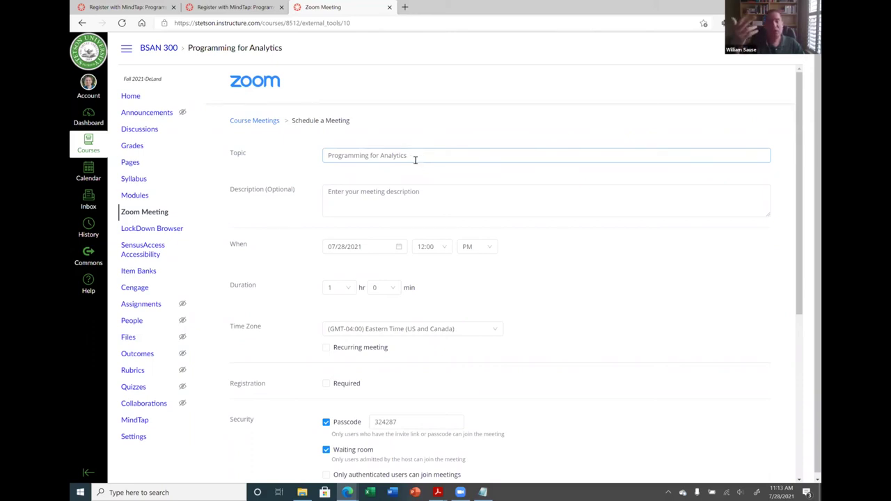
left_click(411, 155)
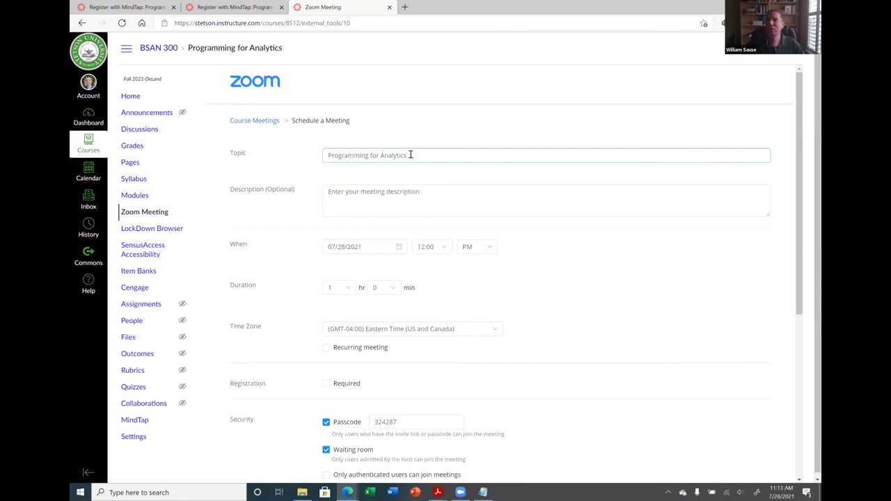
scroll(445, 209, "down", 2)
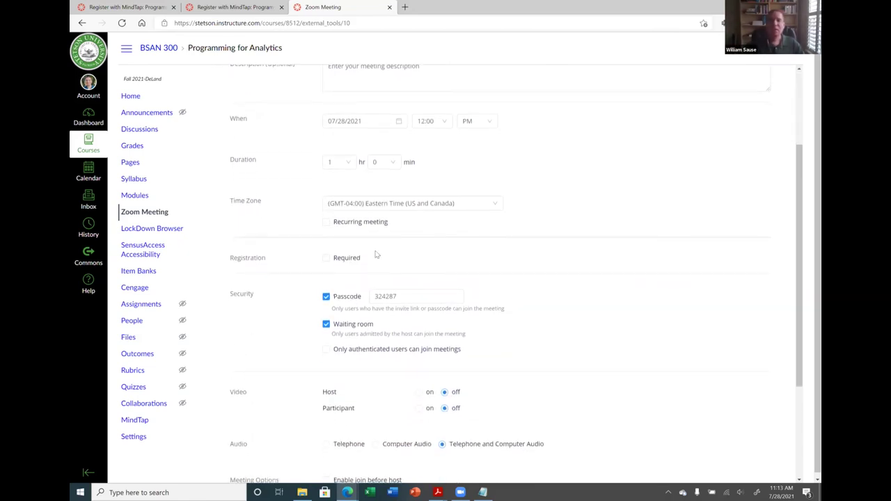
Make the meeting recur weekly on Mon, Wed and Fri
left_click(326, 223)
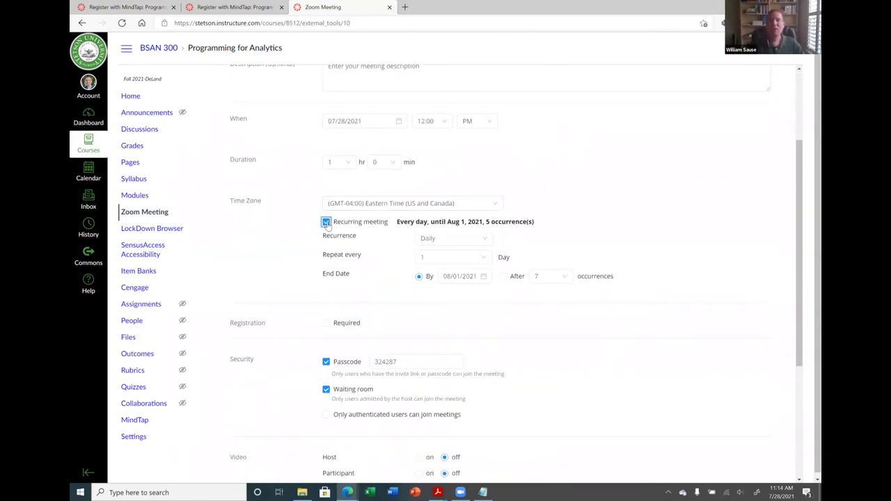
left_click(456, 239)
left_click(432, 269)
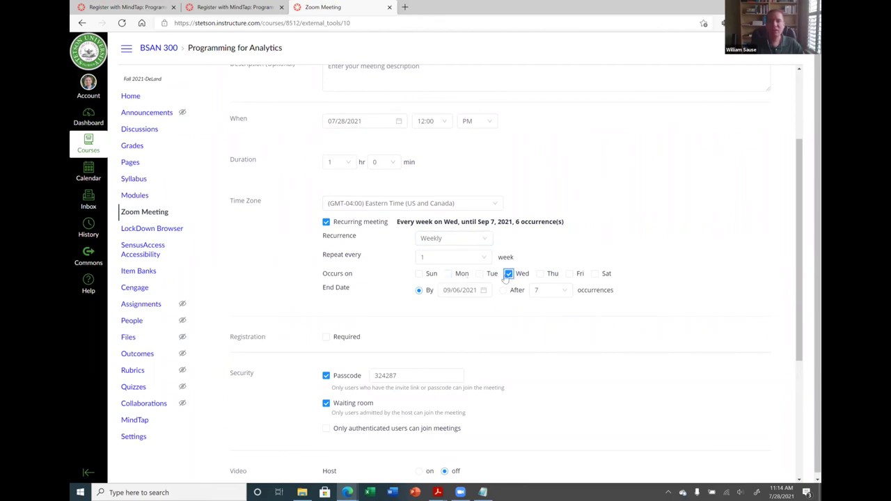
left_click(448, 274)
left_click(569, 274)
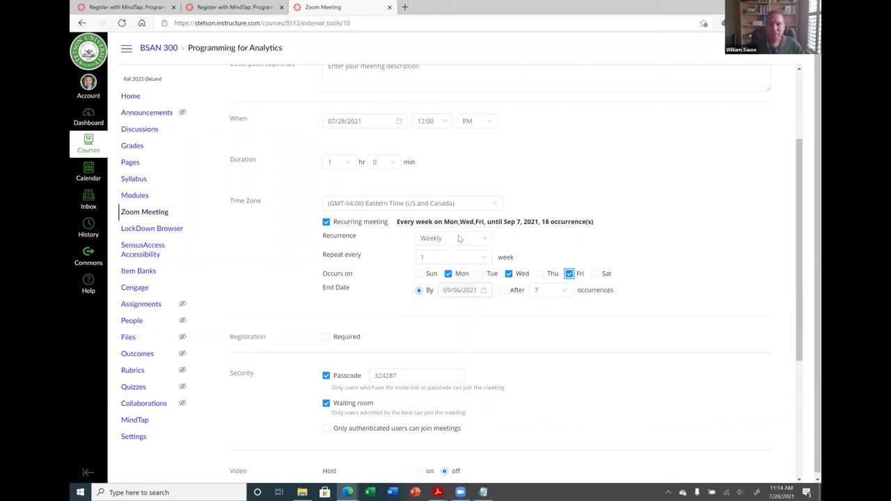
left_click(486, 291)
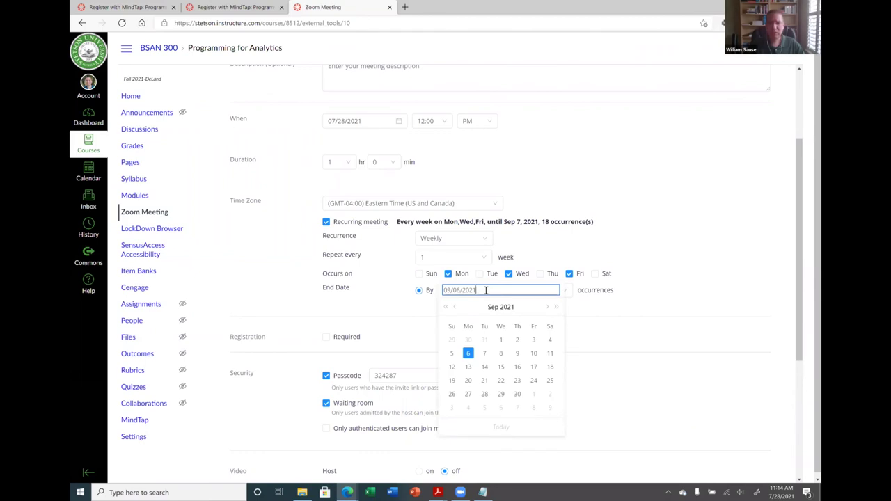
left_click(547, 307)
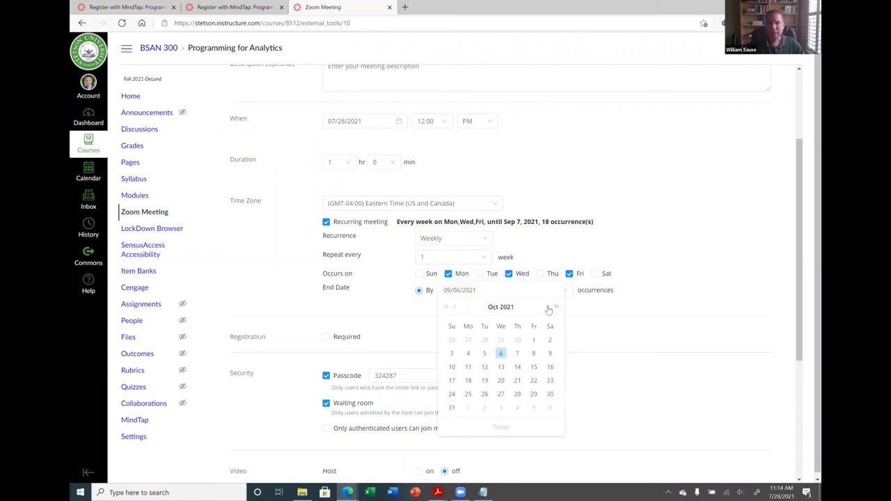
Set the first meeting date to August 20, 2021
left_click(398, 121)
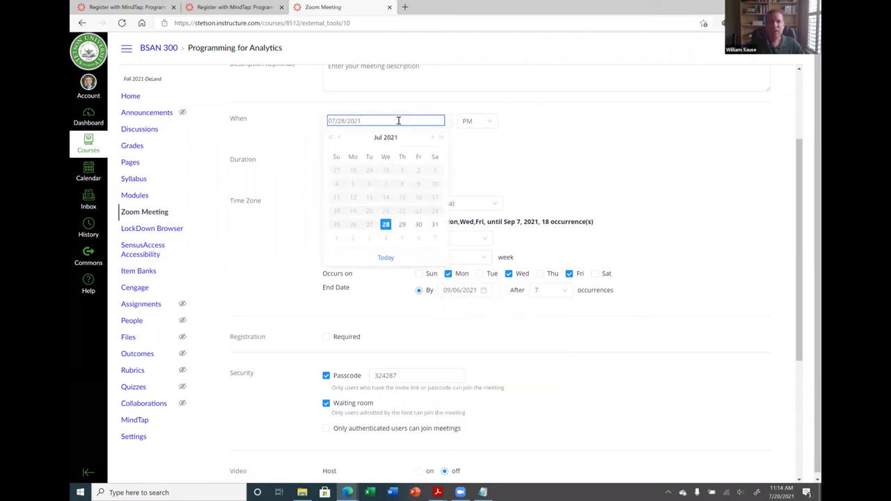
left_click(436, 138)
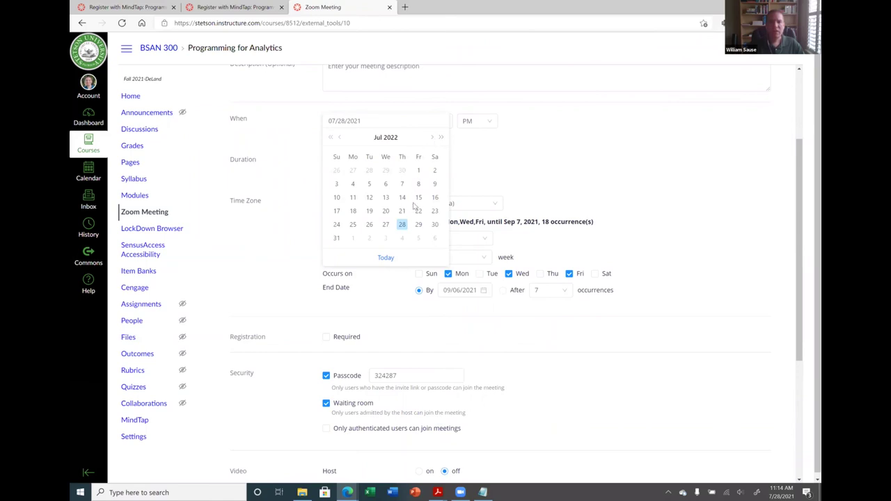
left_click(340, 140)
left_click(340, 140)
left_click(339, 140)
left_click(339, 140)
left_click(339, 141)
left_click(340, 141)
left_click(340, 141)
left_click(340, 140)
left_click(339, 140)
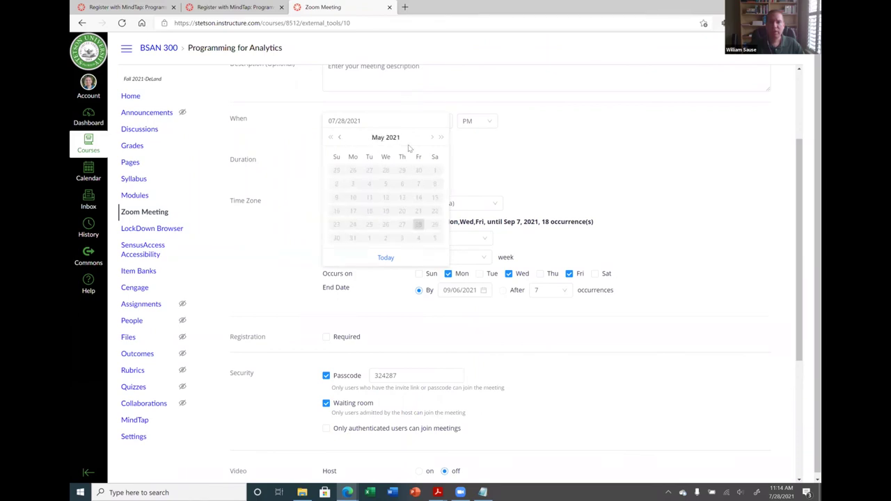
left_click(433, 140)
left_click(433, 139)
left_click(433, 139)
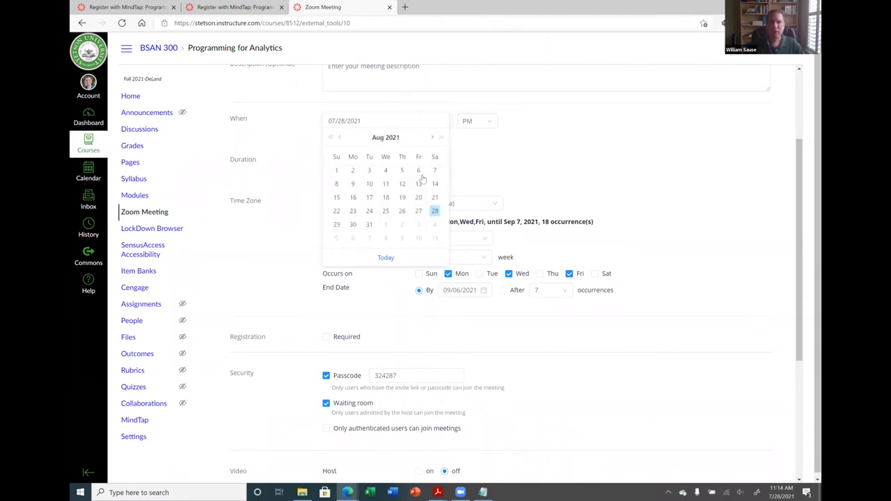
left_click(418, 198)
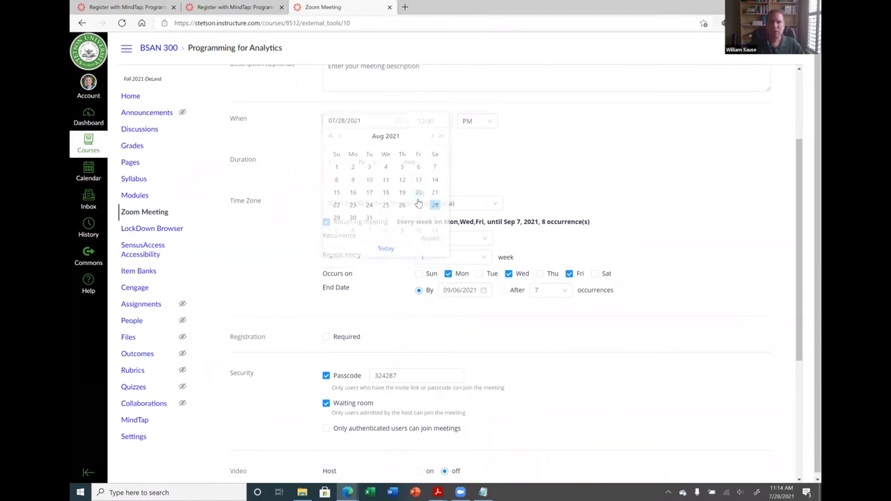
Set the recurrence end date to December 10, 2021
left_click(485, 292)
double_click(551, 309)
double_click(551, 307)
triple_click(551, 307)
double_click(551, 308)
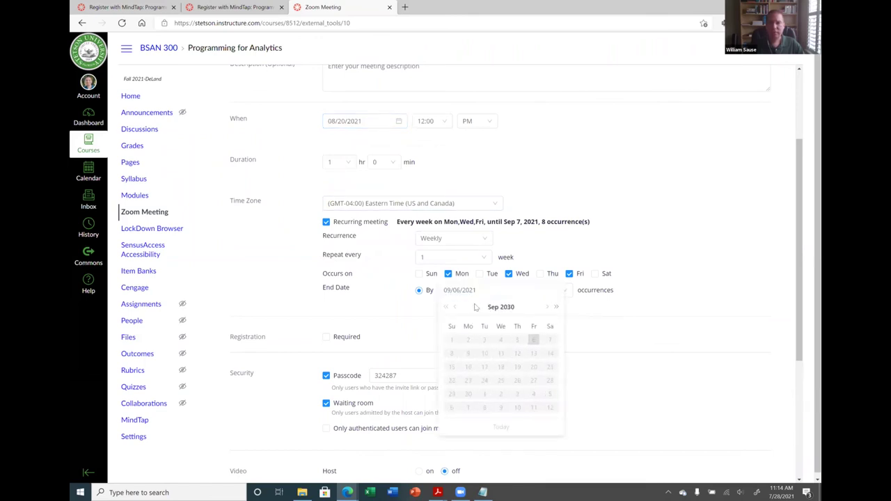
double_click(455, 307)
double_click(455, 306)
double_click(444, 307)
triple_click(444, 308)
double_click(444, 308)
double_click(444, 308)
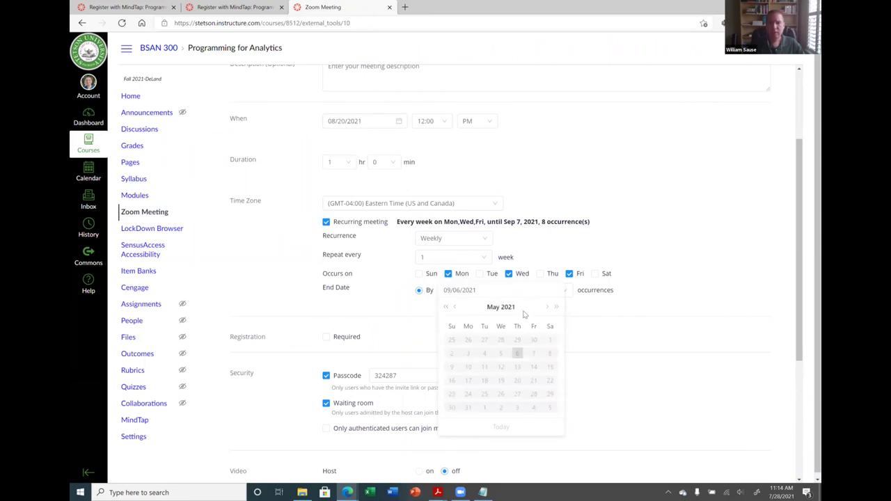
left_click(555, 307)
double_click(454, 307)
triple_click(455, 308)
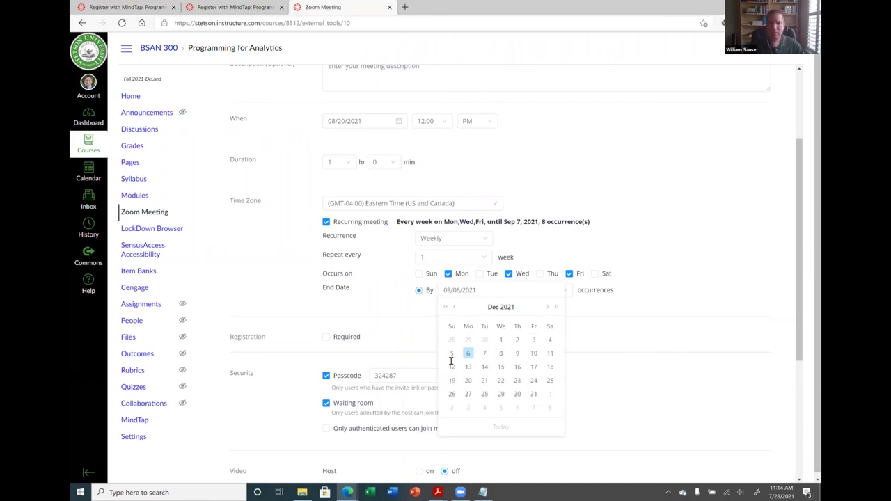
left_click(534, 354)
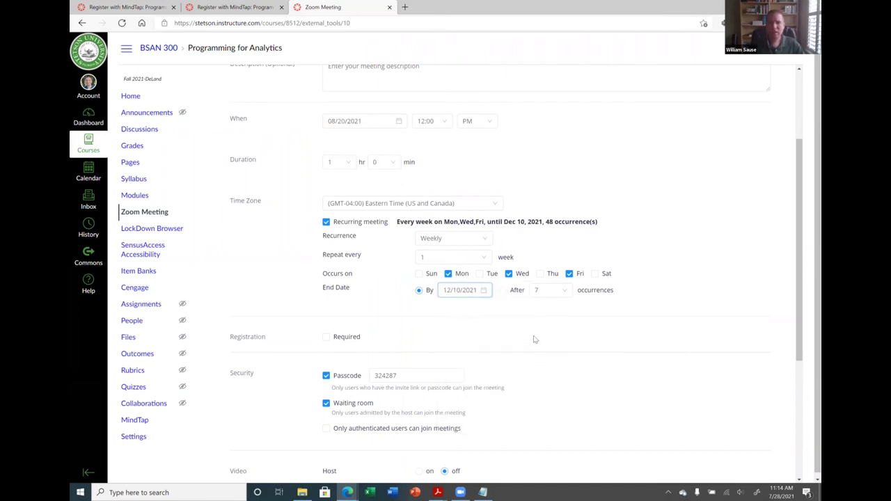
scroll(525, 330, "down", 2)
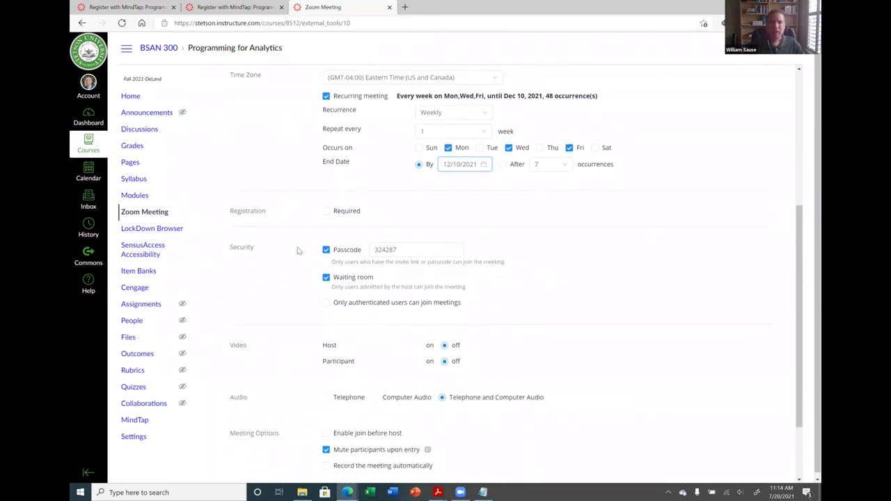
Adjust the passcode, sign-in and audio options, and turn on automatic cloud recording
left_click(326, 249)
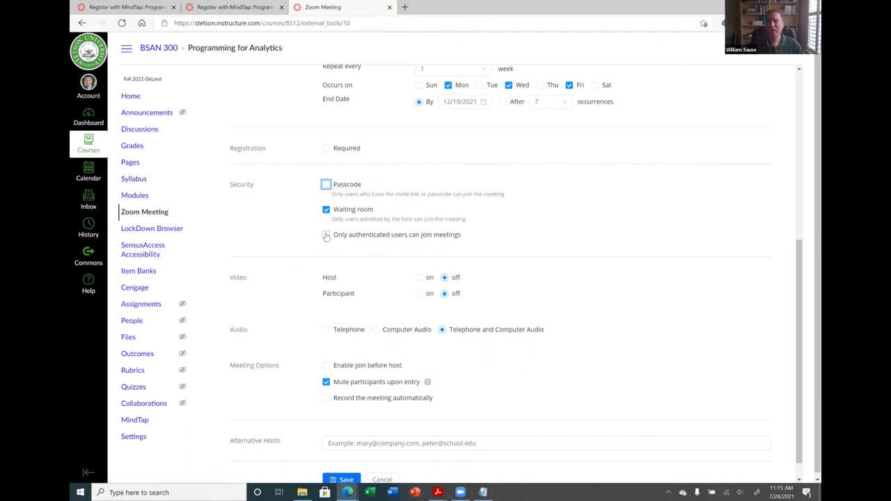
left_click(326, 236)
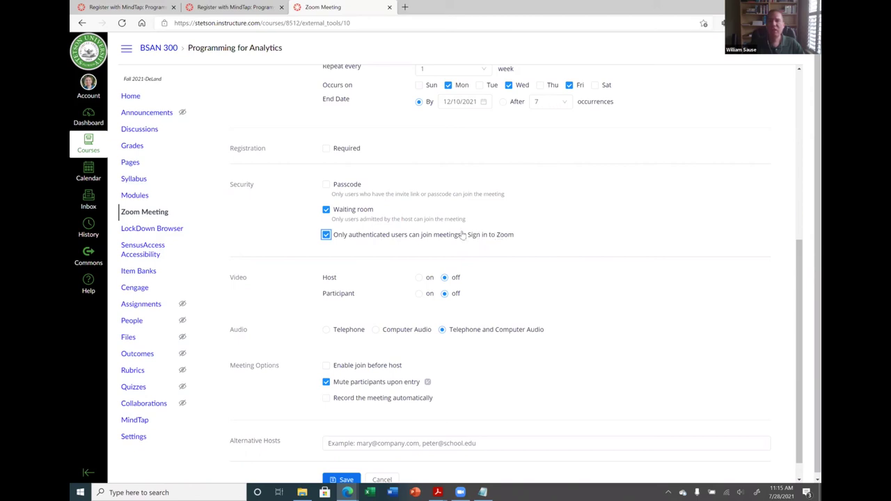
left_click(325, 235)
scroll(414, 258, "down", 1)
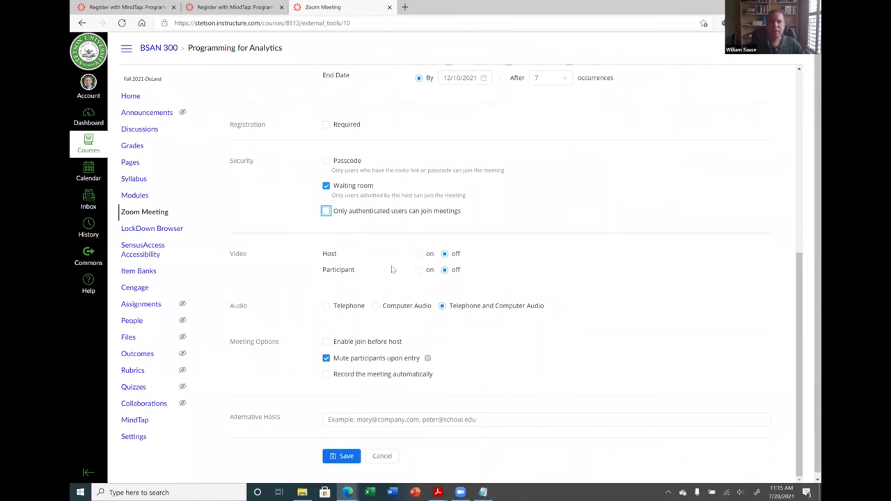
left_click(390, 310)
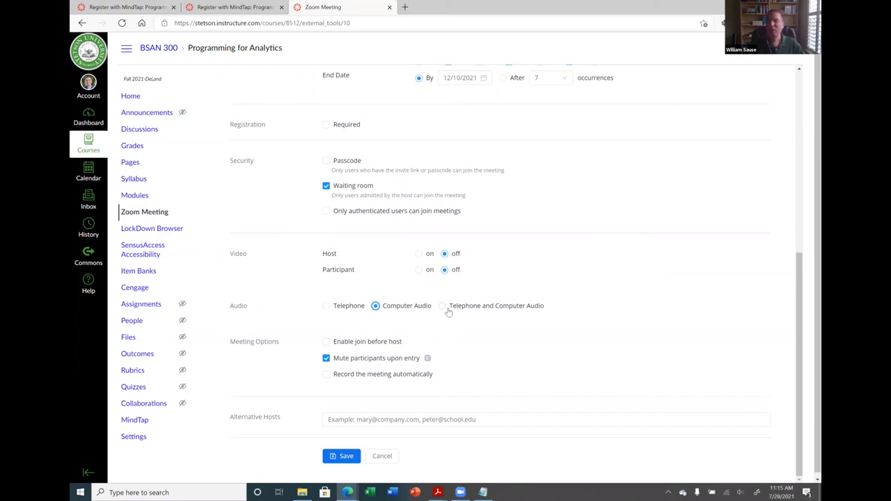
scroll(402, 344, "down", 1)
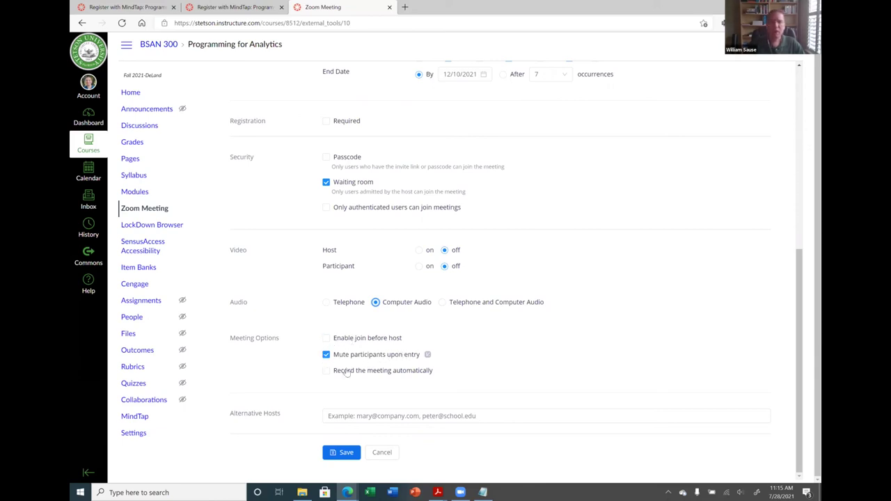
left_click(326, 370)
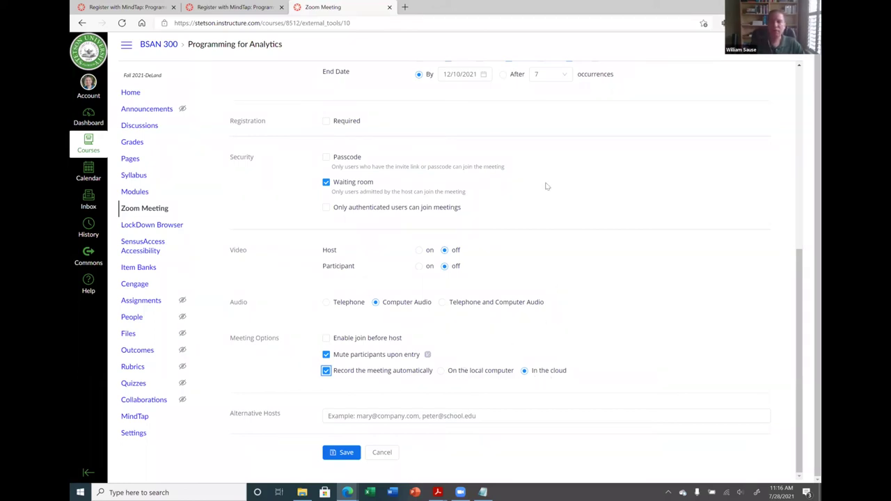
Save the Programming for Analytics meeting series and view its upcoming meetings, starting Fri, Aug 20
left_click(344, 453)
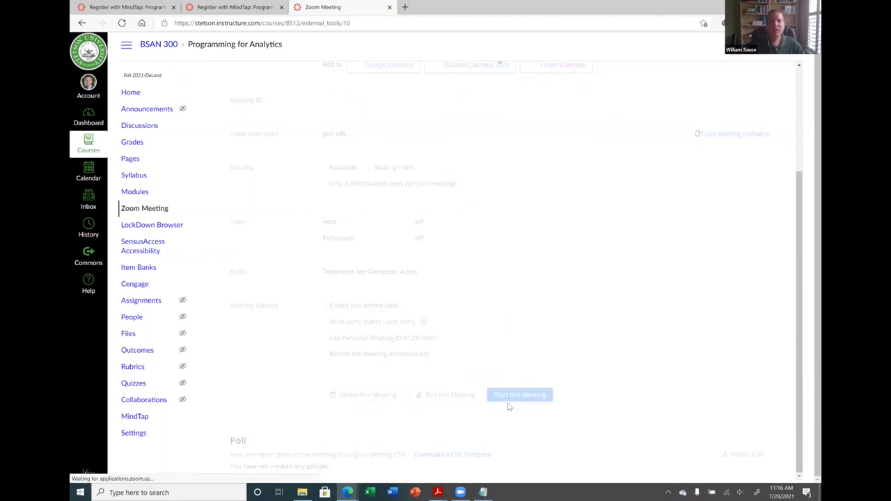
scroll(529, 275, "up", 3)
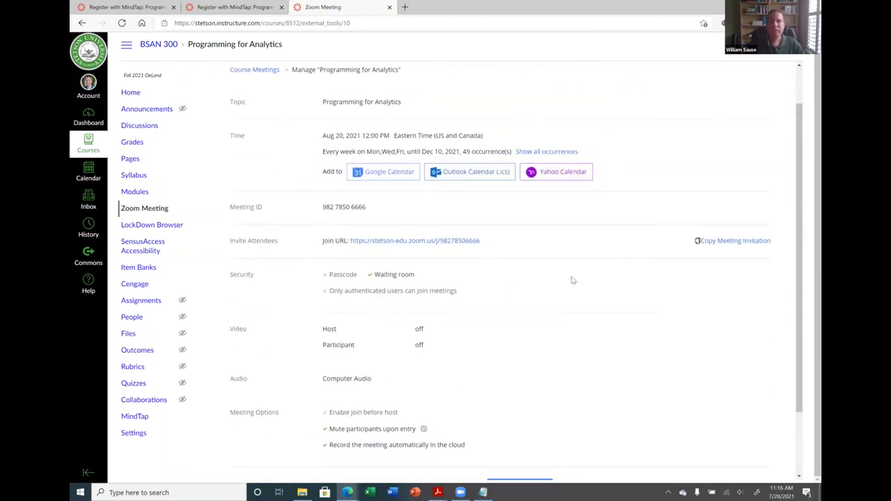
left_click(254, 114)
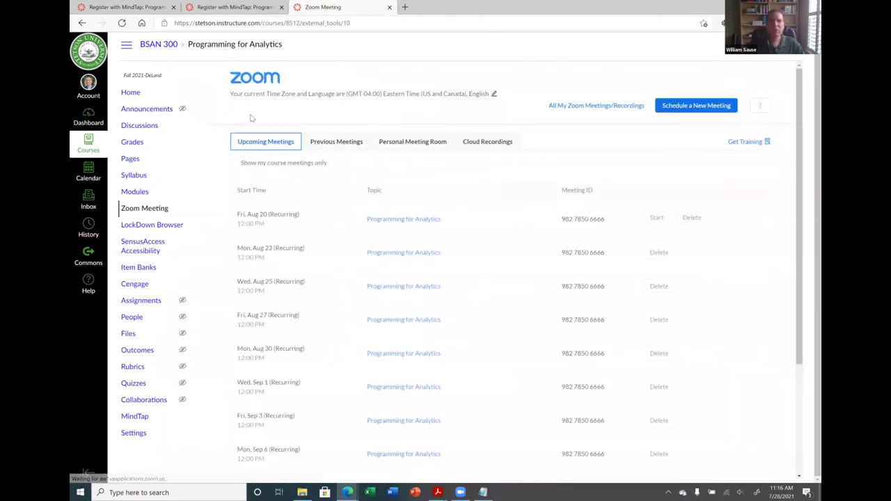
scroll(466, 261, "down", 2)
scroll(465, 264, "down", 2)
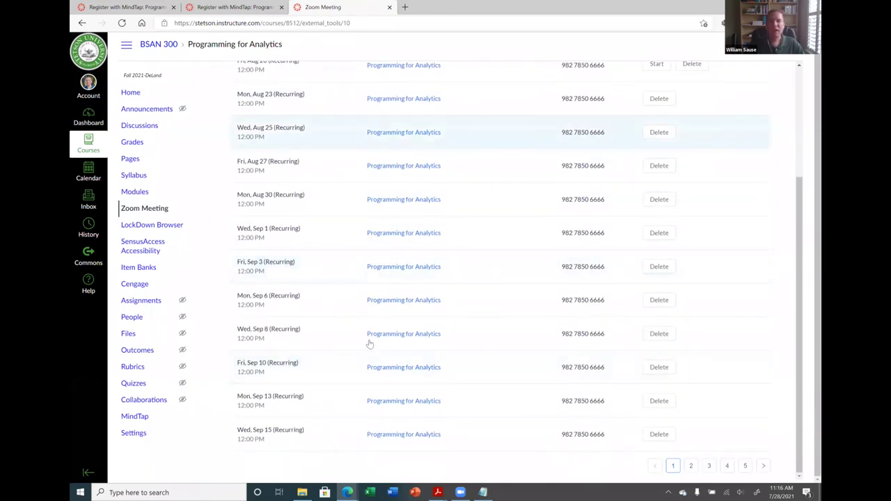
scroll(456, 373, "up", 3)
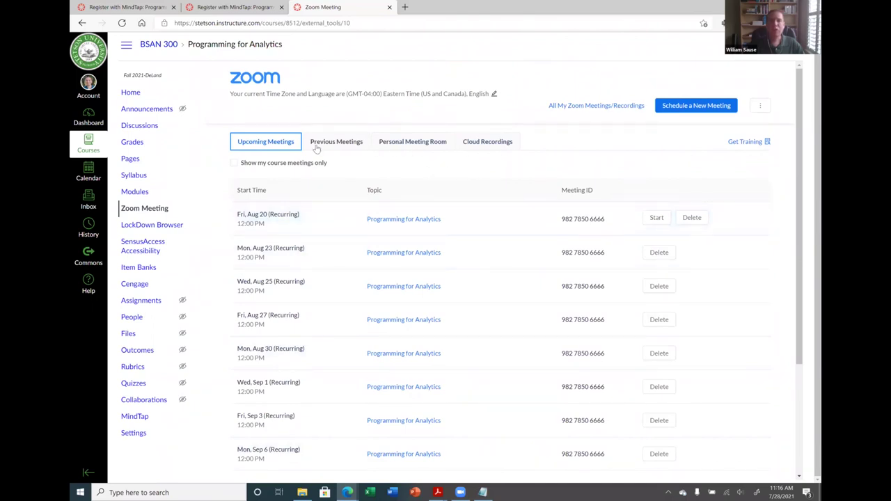
left_click(490, 144)
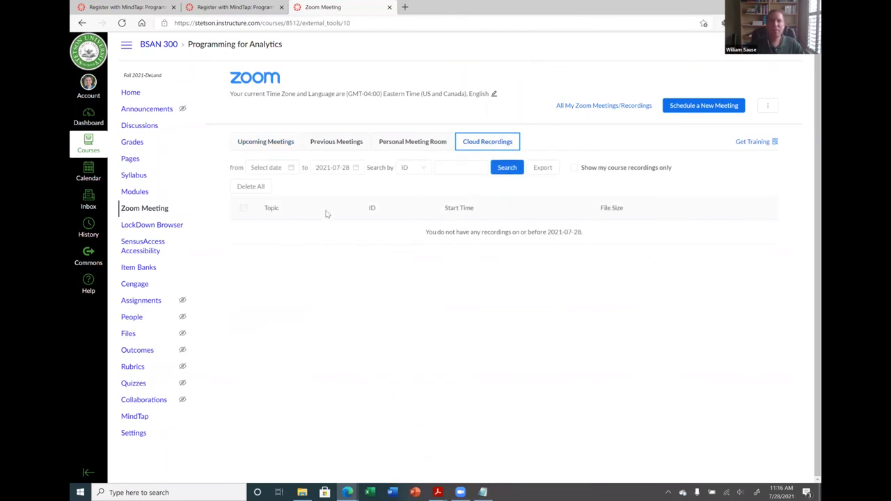
left_click(261, 144)
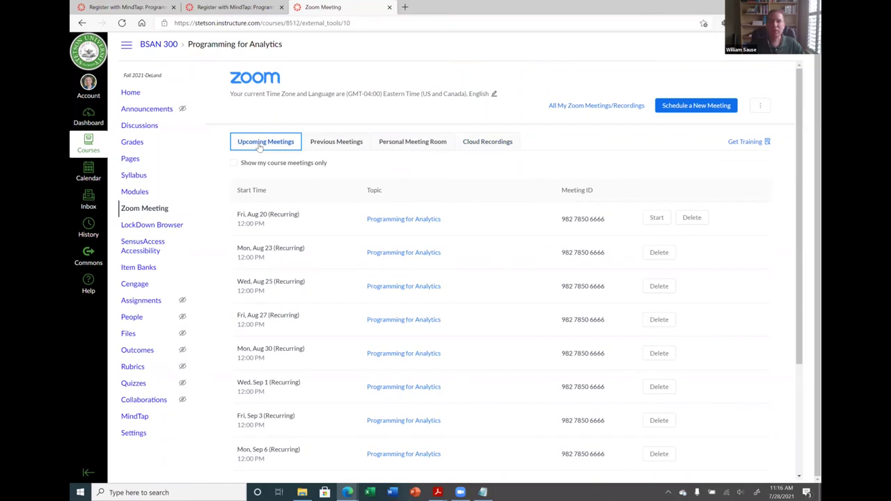
Delete all occurrences of the Programming for Analytics meeting and return to the course home page
left_click(702, 219)
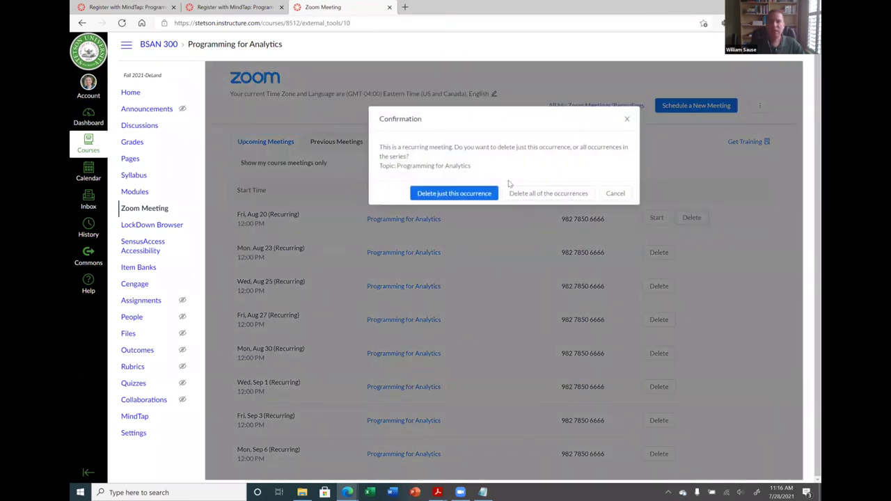
left_click(539, 193)
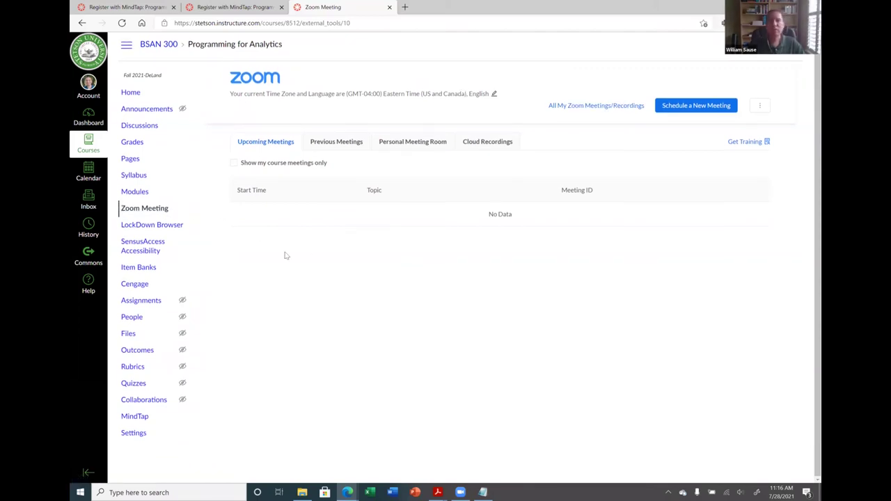
left_click(139, 98)
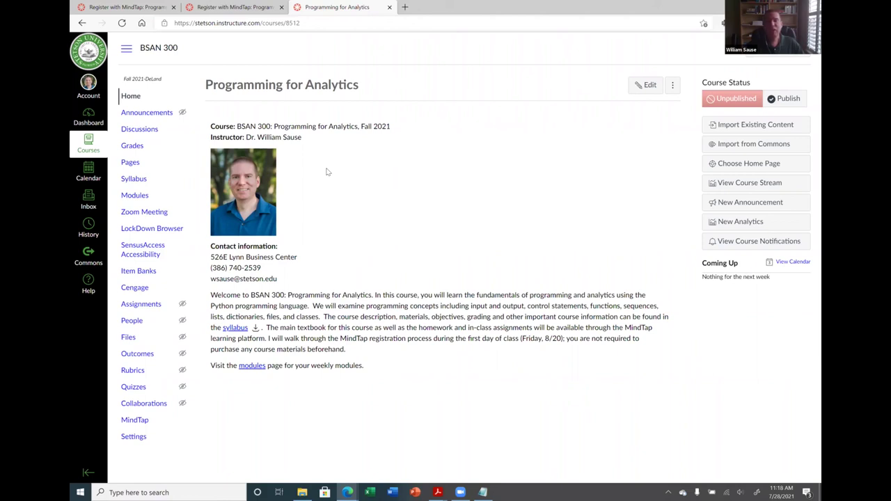
Search 'brown center blog' in a new tab and open the Stetson Brown Center Blog result
left_click(405, 7)
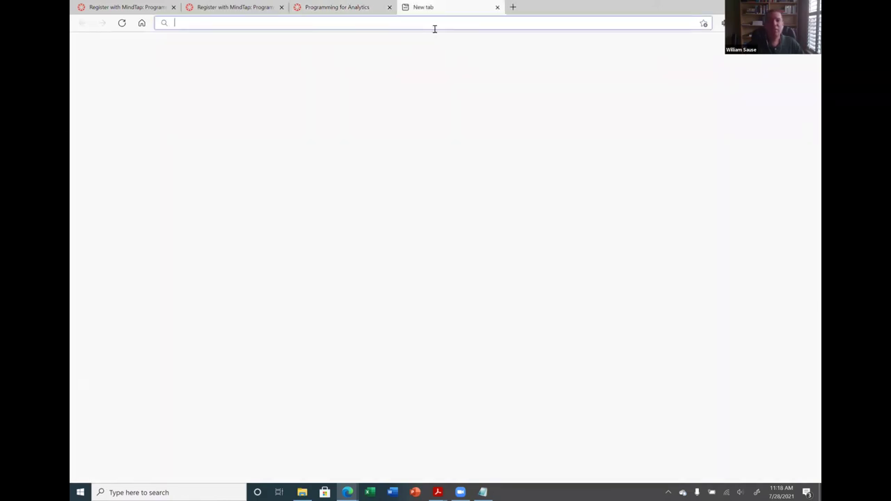
type("brow")
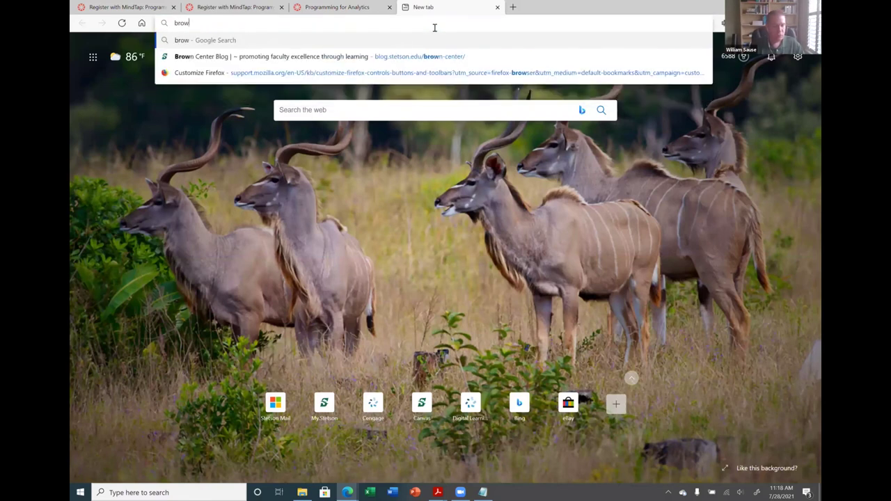
type("n center ")
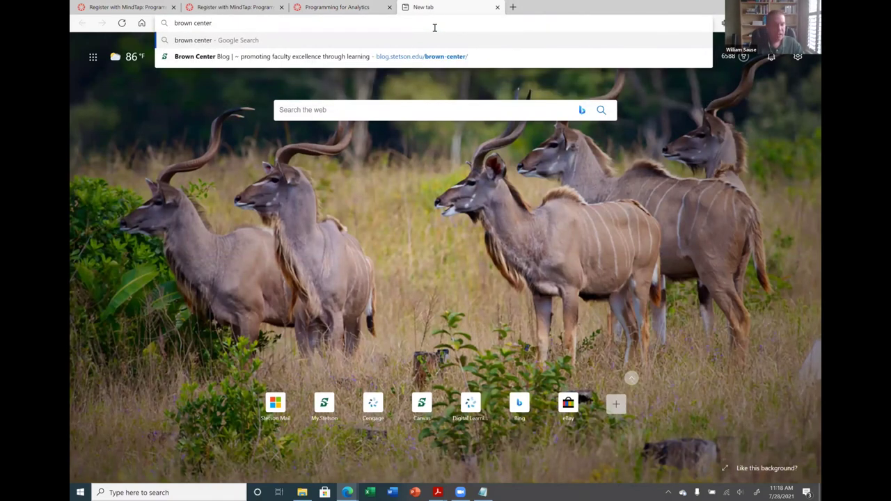
type("blog")
key("Return")
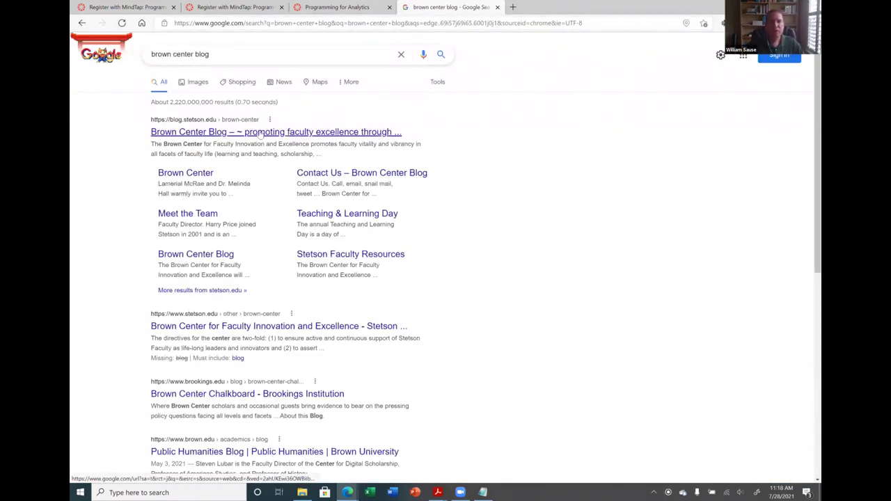
left_click(260, 133)
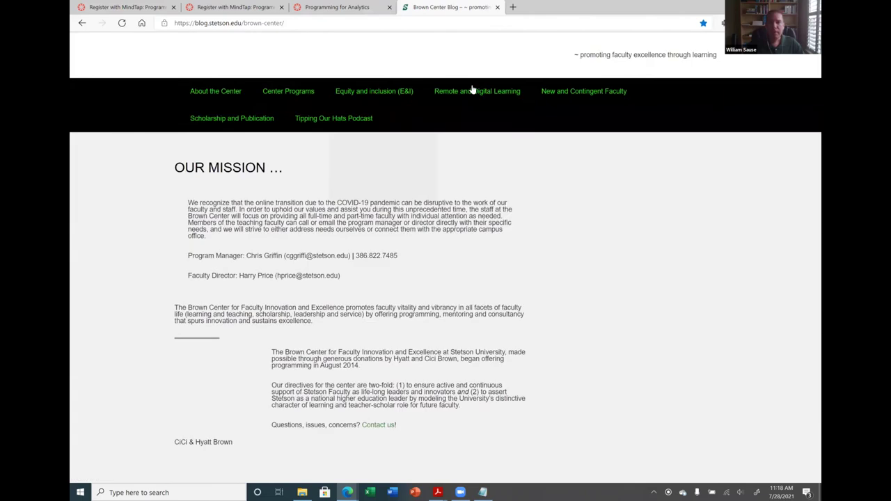
Open the Canvas Faculty Partners page via Remote and Digital Learning > Resources
mouse_move(476, 85)
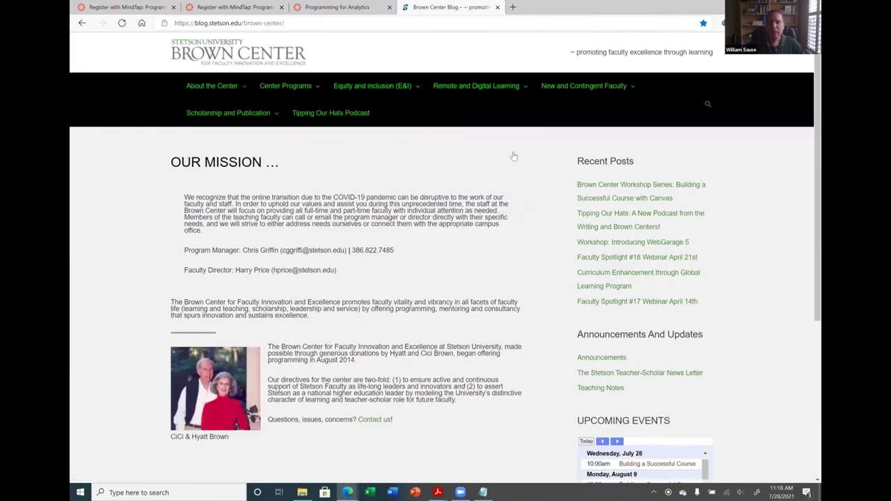
left_click(534, 23)
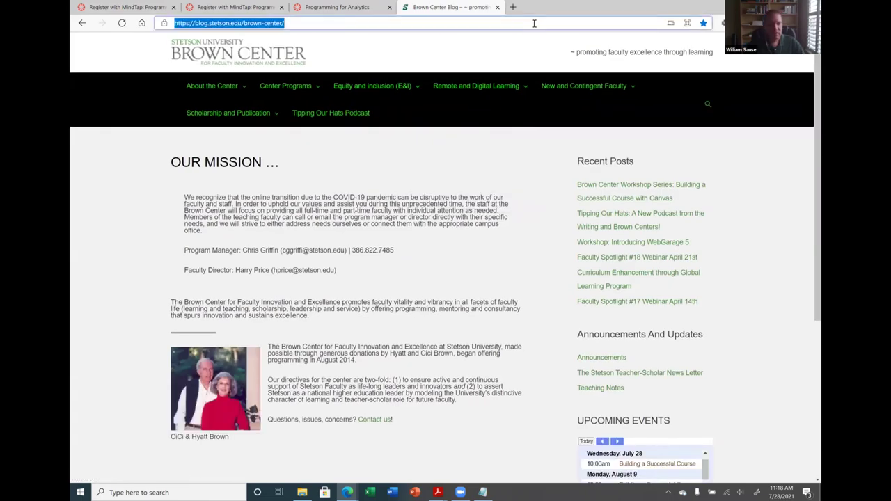
left_click(574, 147)
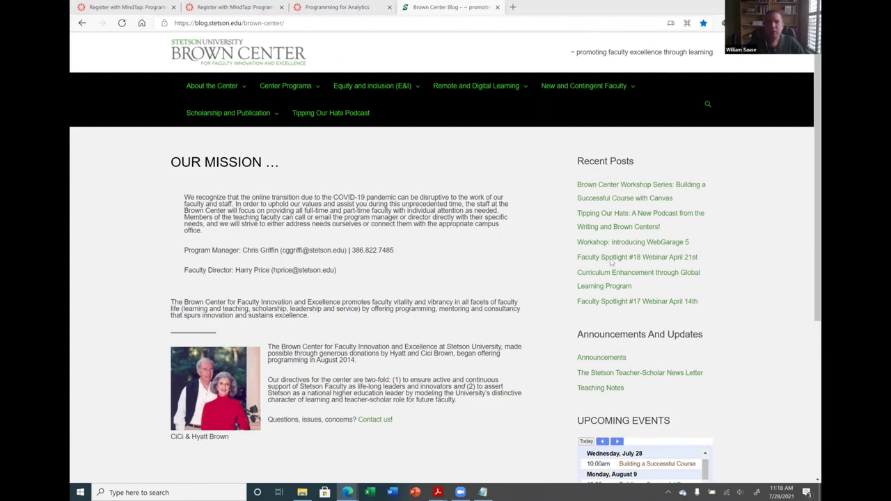
mouse_move(477, 91)
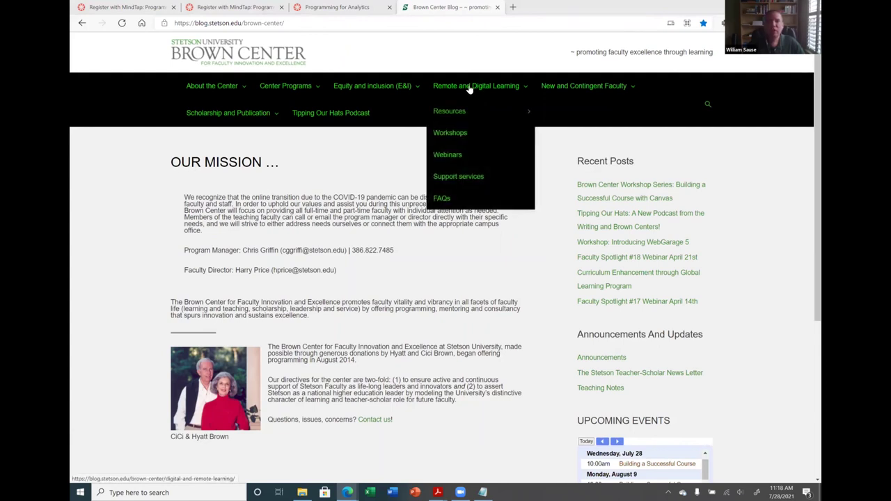
mouse_move(460, 113)
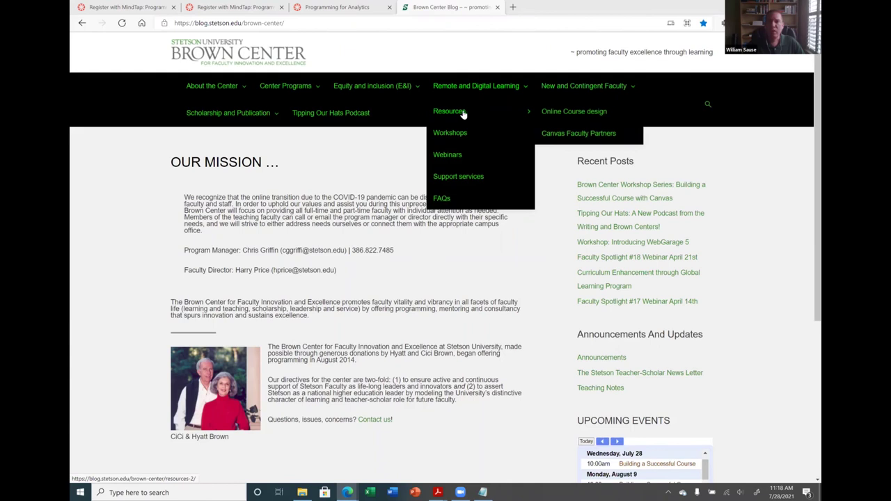
left_click(595, 136)
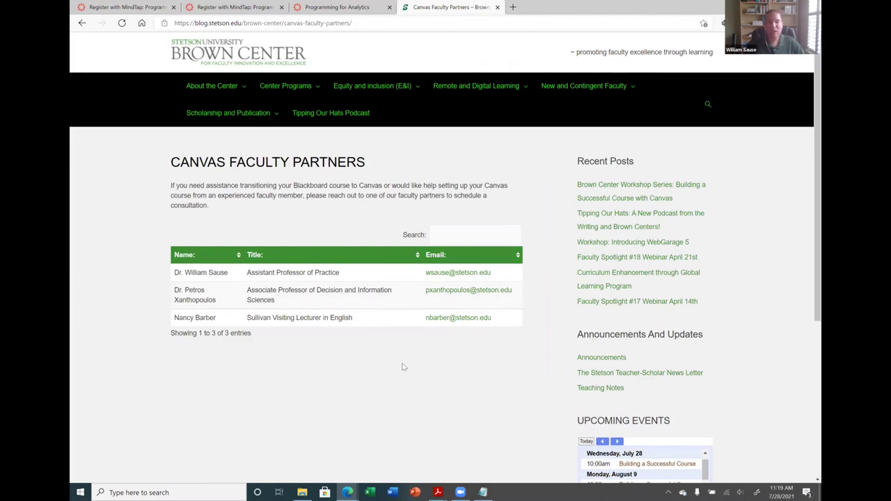
Review the faculty partners list and glance at the August 2021 calendar in the taskbar clock
scroll(410, 352, "down", 2)
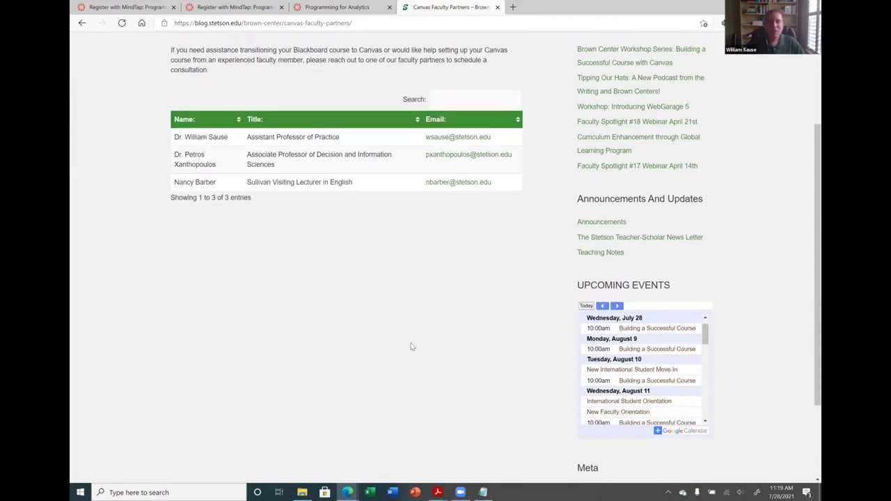
scroll(398, 253, "up", 2)
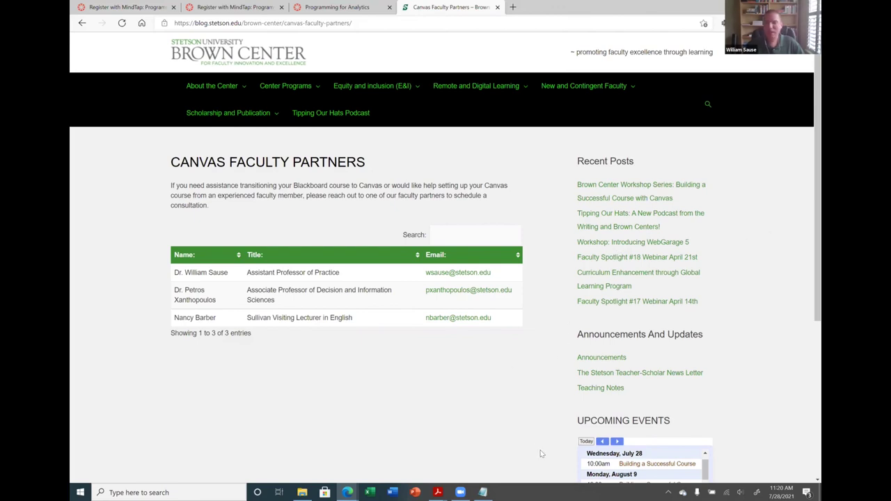
left_click(781, 492)
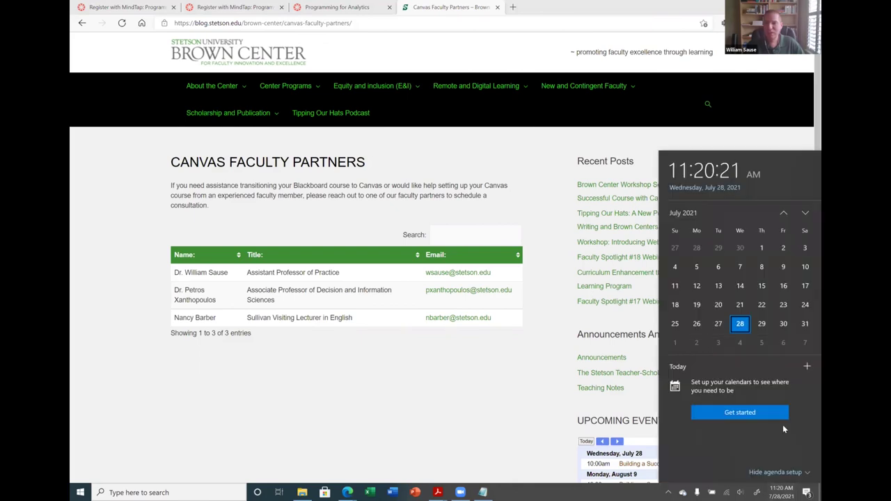
left_click(804, 214)
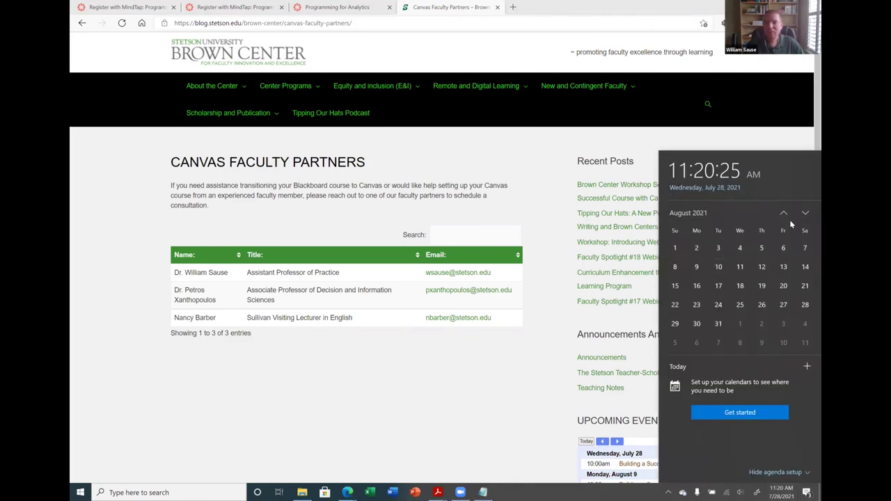
key("Escape")
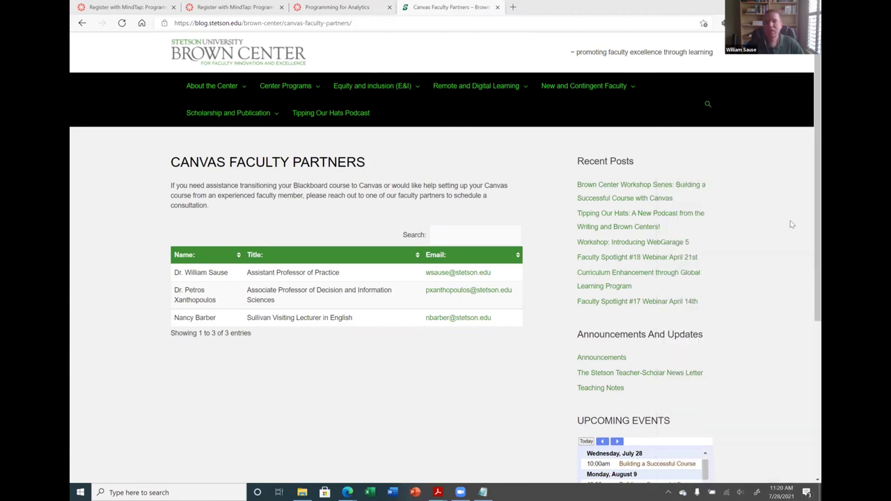